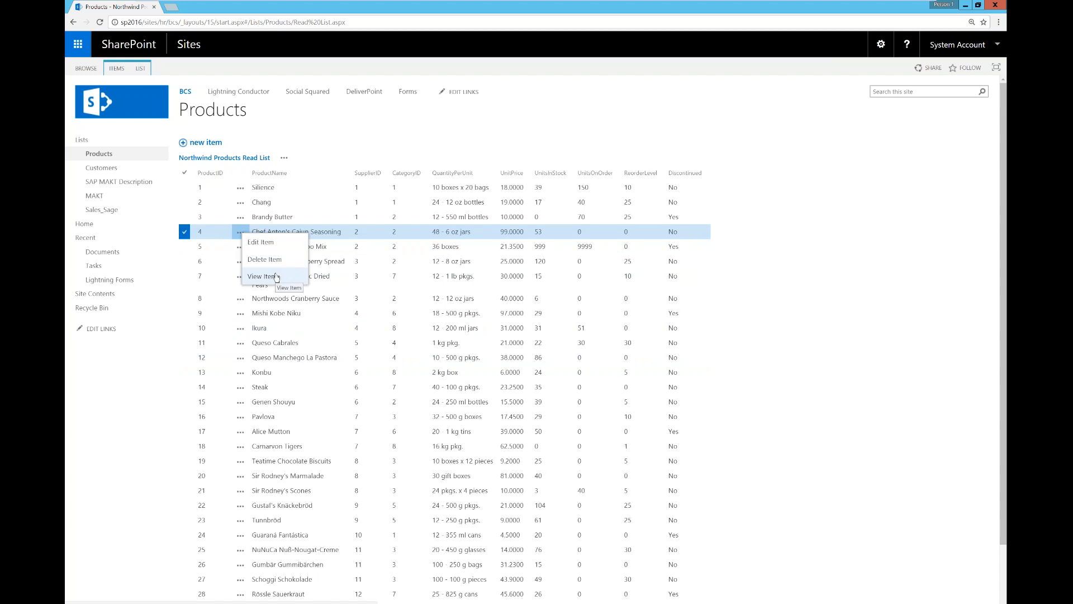
Step: Dismiss the product's item options and show the LIST ribbon commands for Products
click(437, 151)
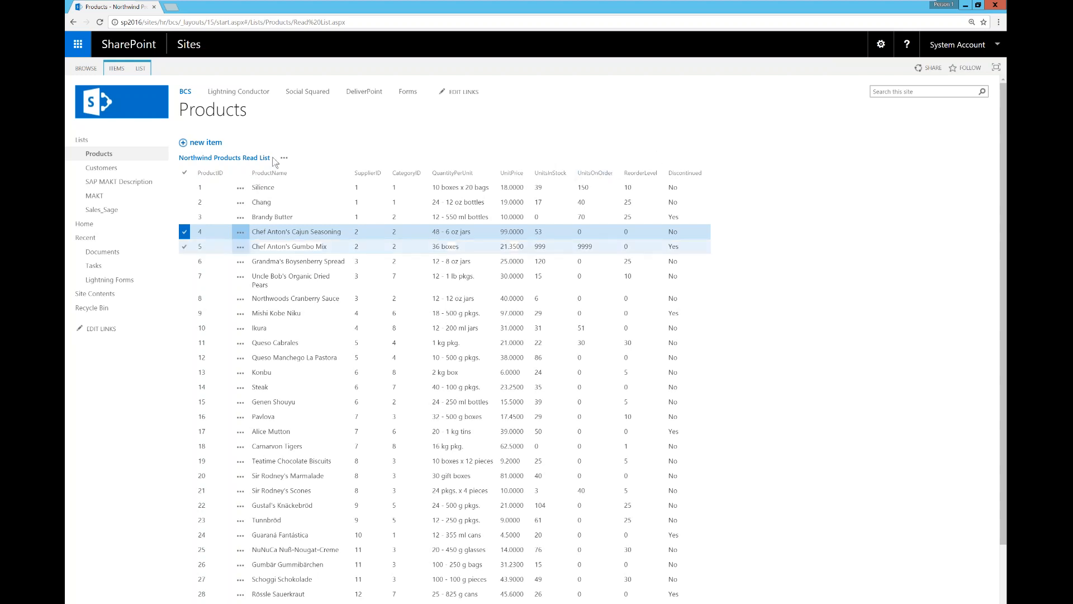
click(143, 69)
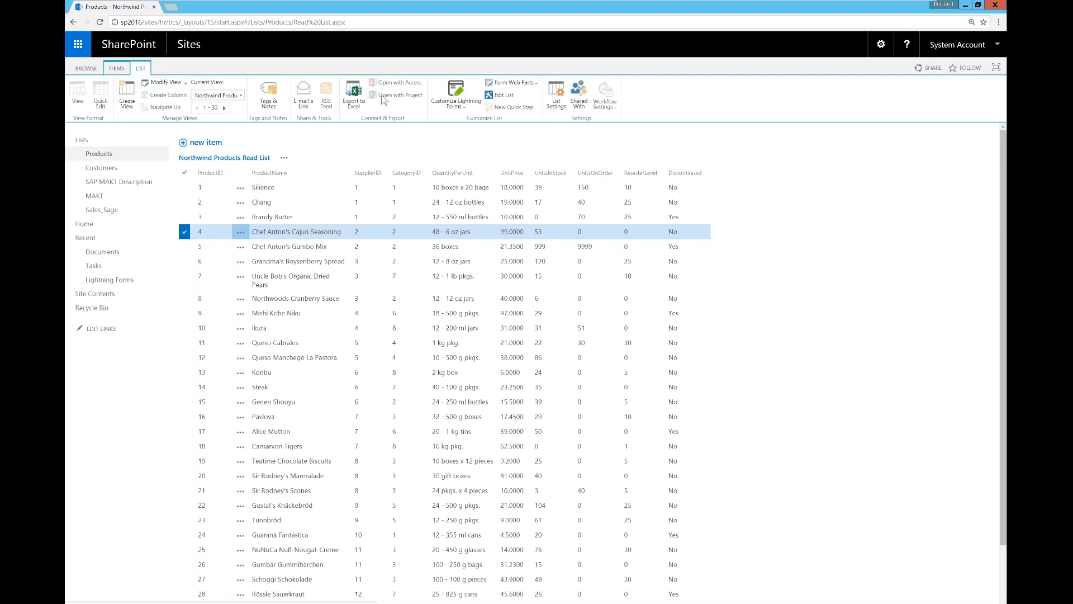
click(116, 68)
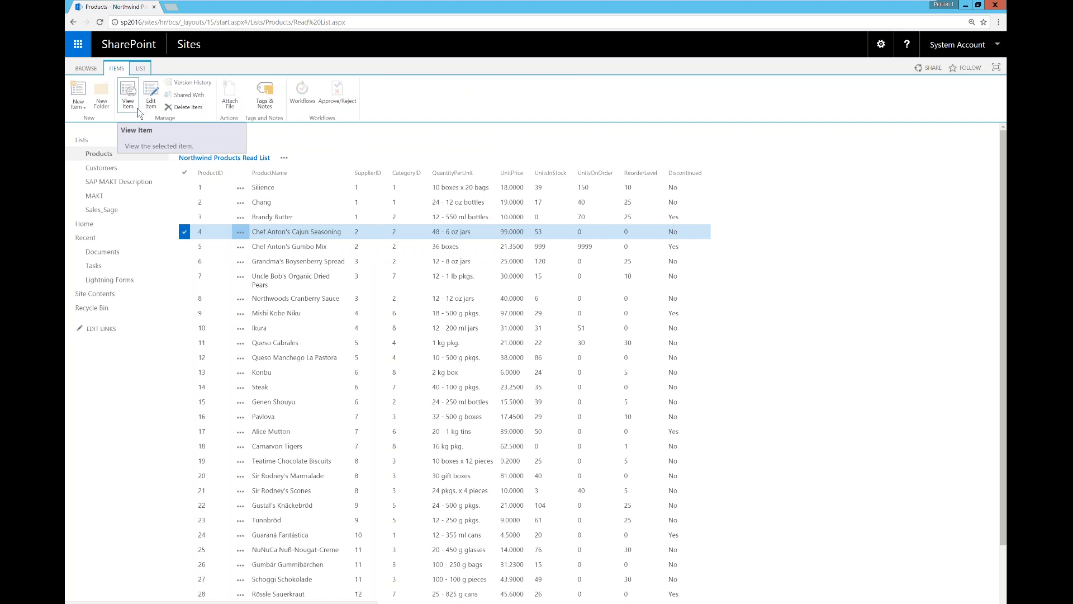
click(140, 68)
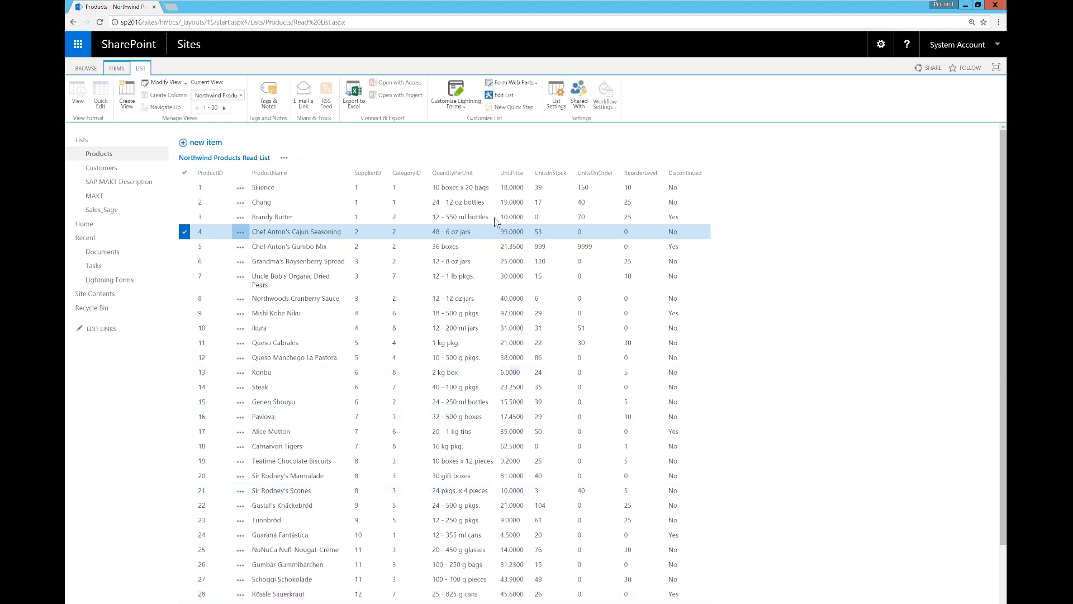
Step: Go to the site's Add an app page listing the addable apps
click(880, 45)
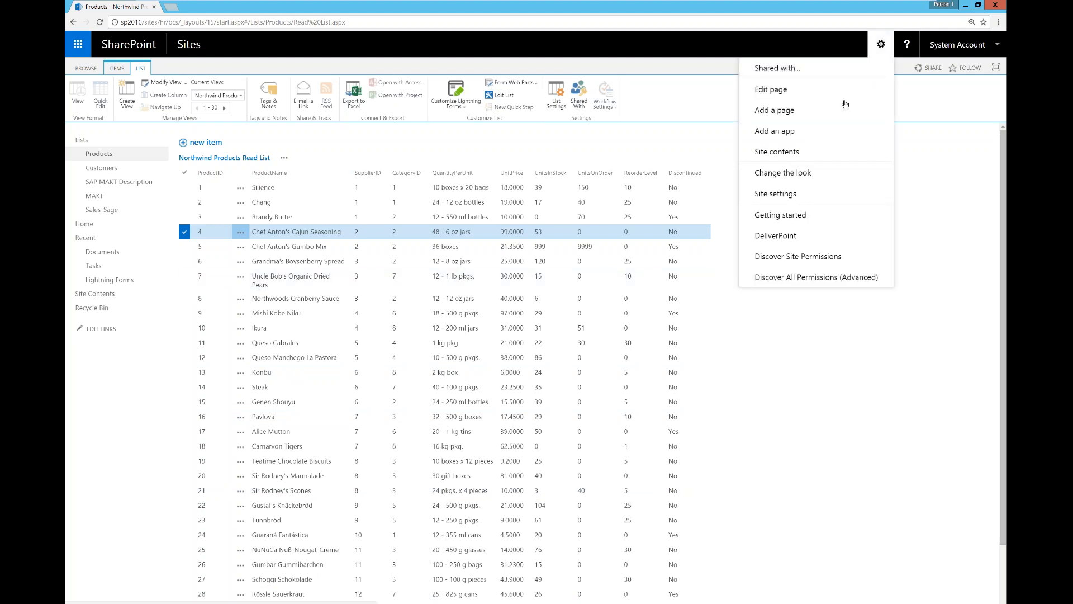
click(808, 132)
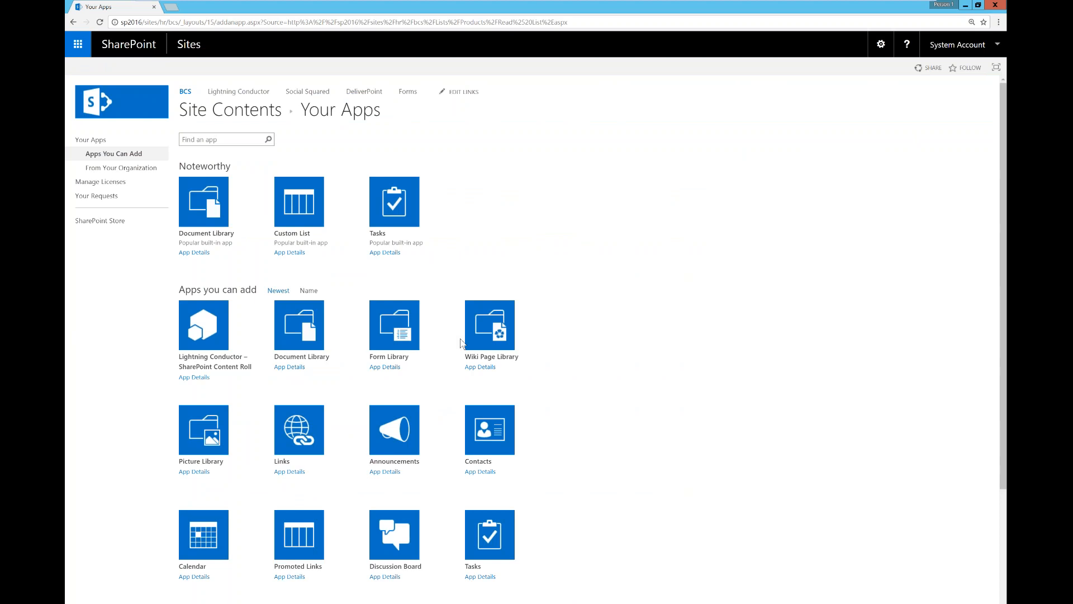
scroll(578, 501, down, 3)
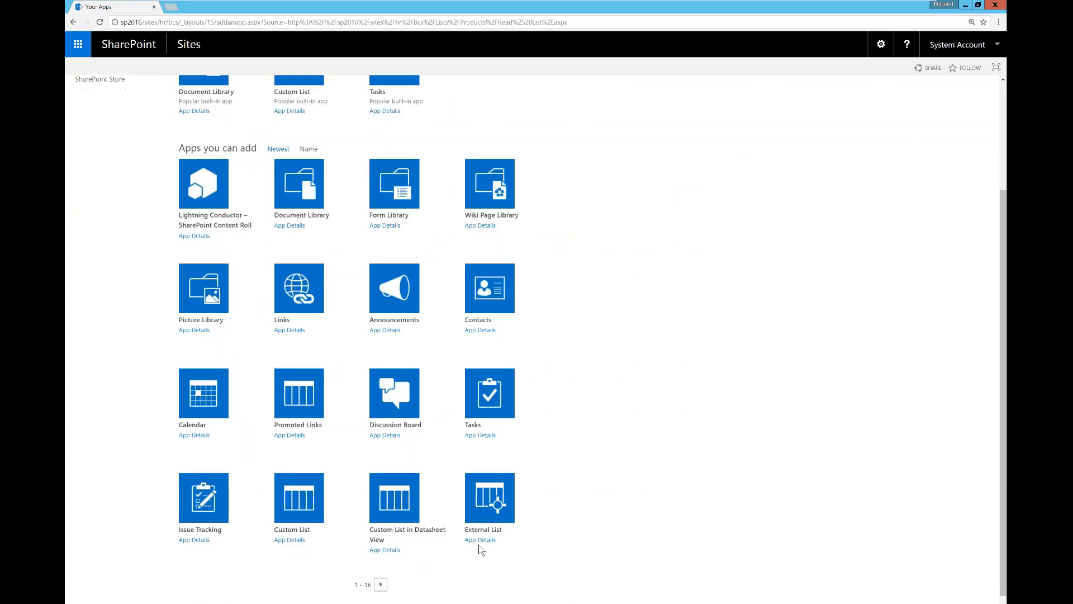
Step: Start an External List, browse the External Content Types, then cancel the picker and dialog
click(490, 499)
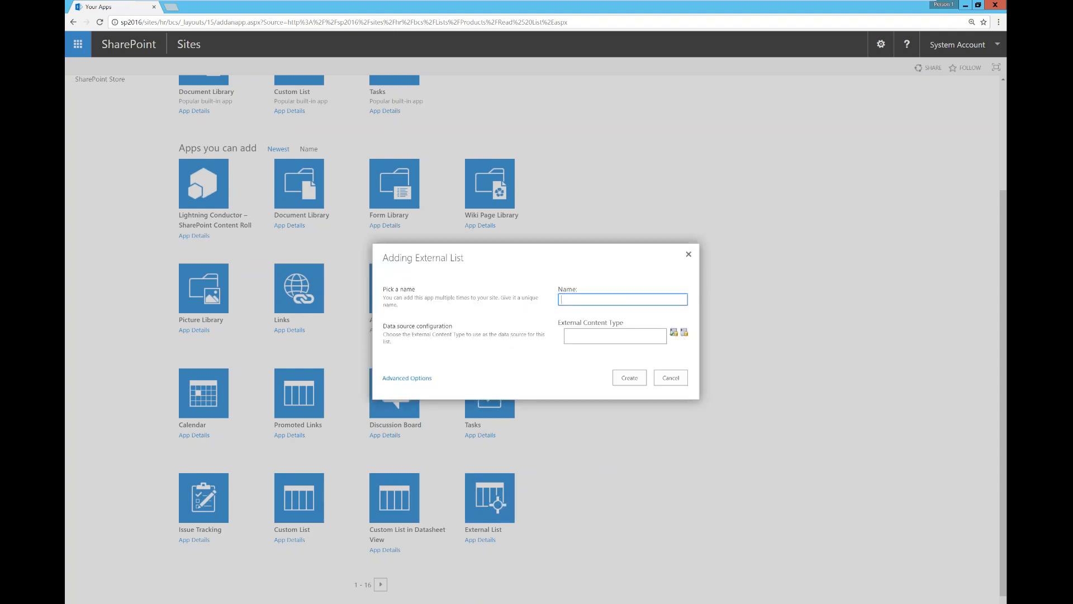
click(684, 333)
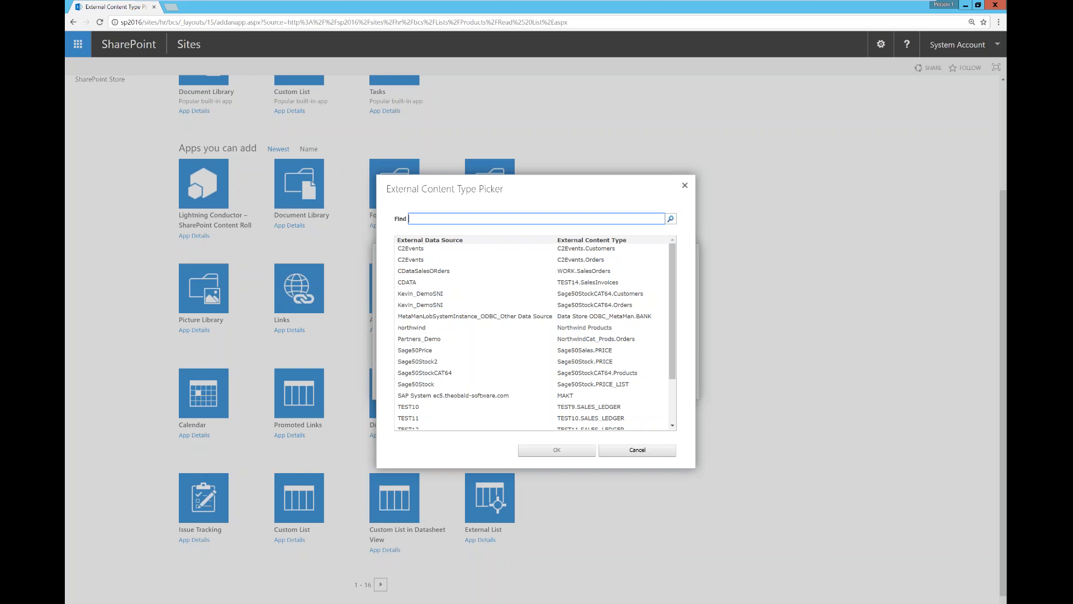
scroll(517, 361, down, 2)
scroll(500, 381, up, 2)
click(641, 453)
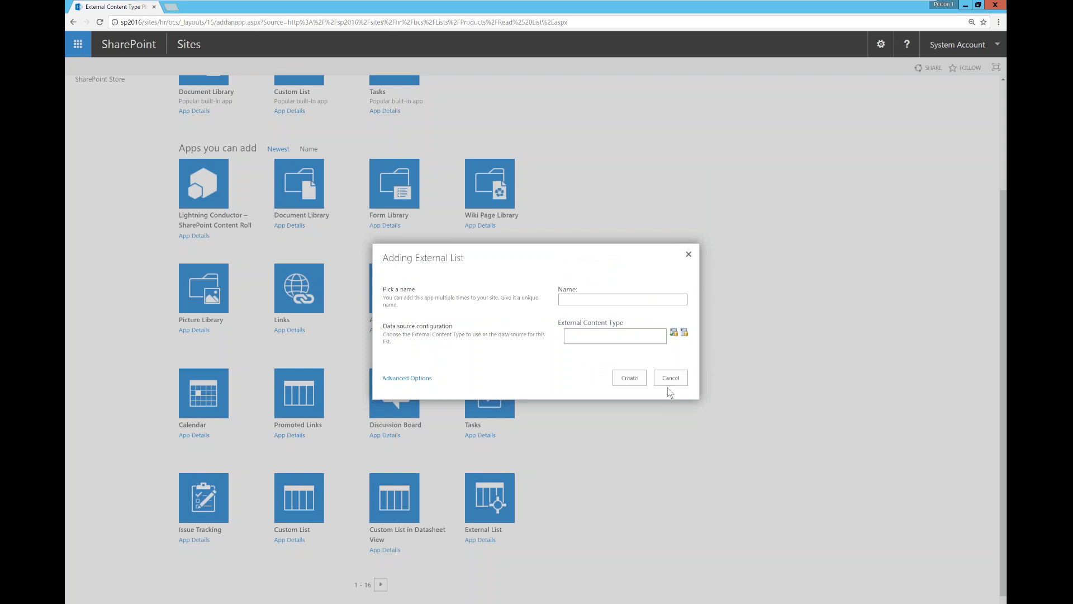
click(670, 380)
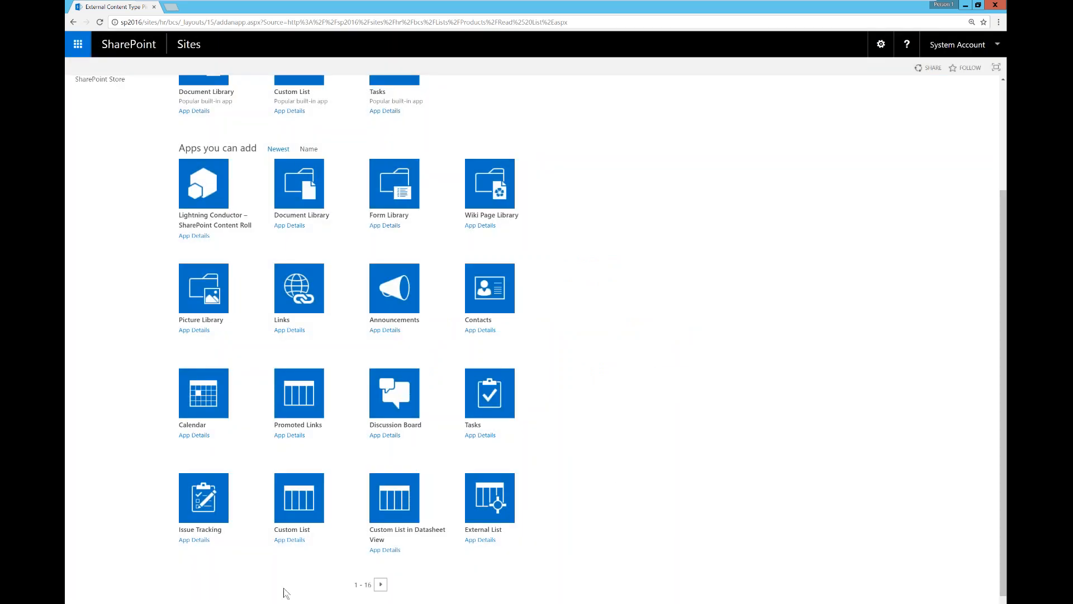
Step: Advance the PowerPoint slide show to the Web Parts slide and return to the SharePoint browser
mouse_move(209, 603)
click(257, 567)
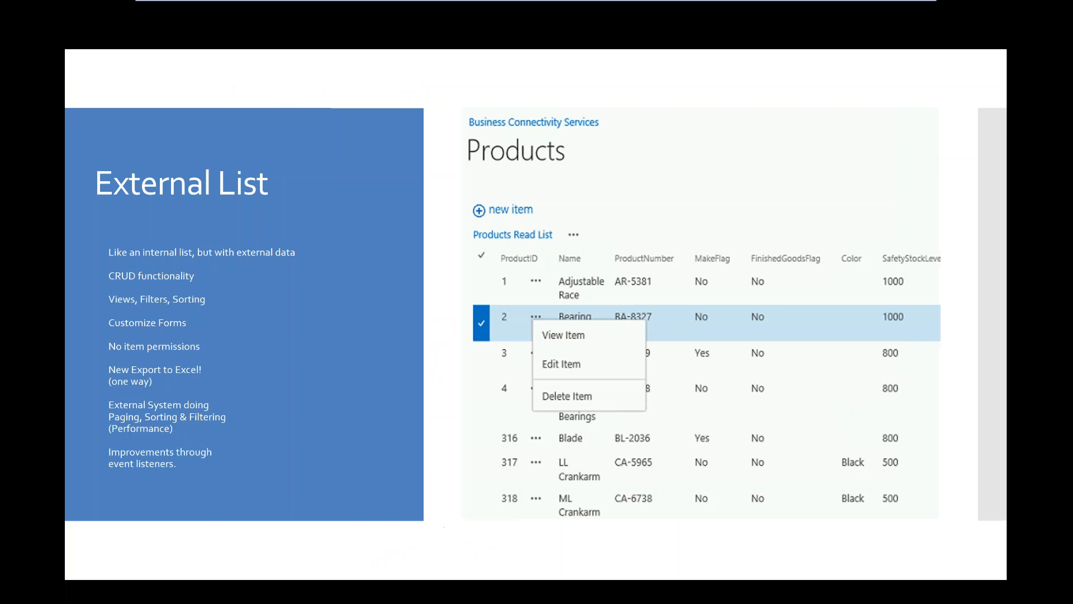
click(462, 449)
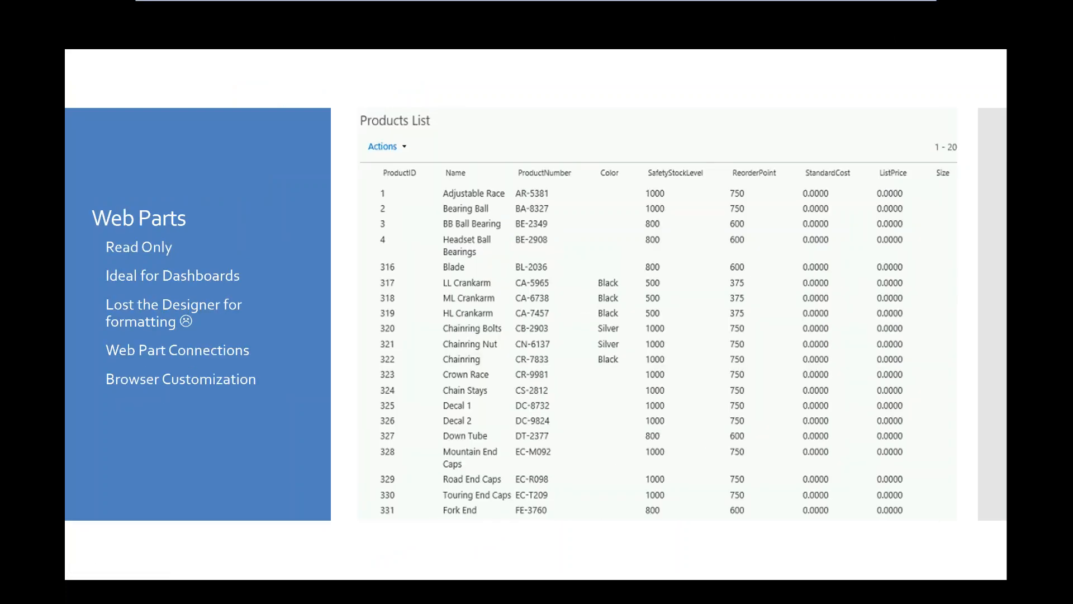
key(alt+Tab)
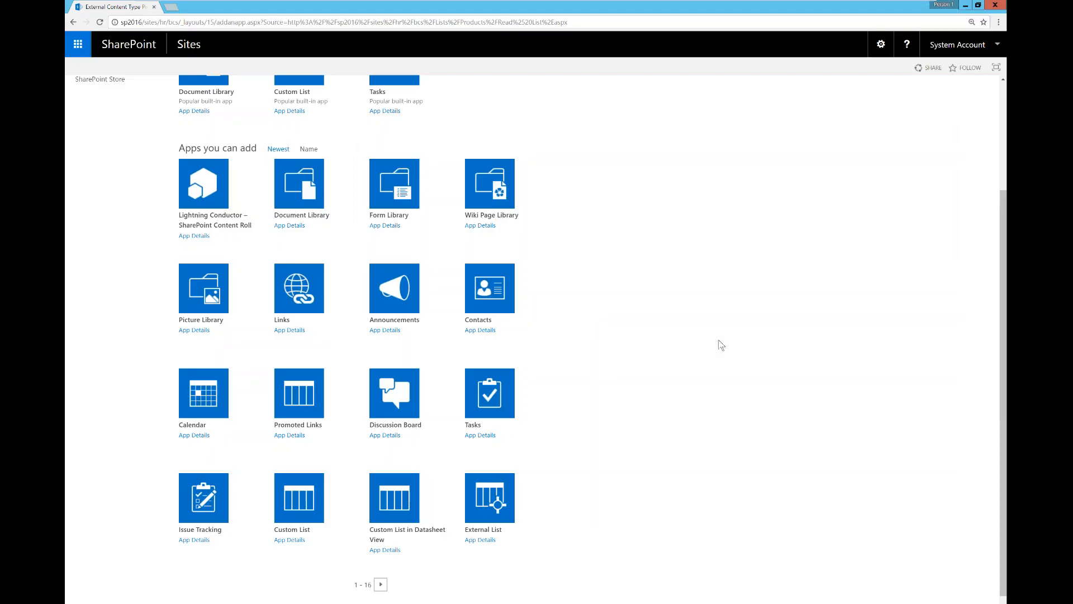
scroll(727, 346, up, 3)
Step: Create a new site page named 'Web Parts Webinar' from the gear menu's Add a page
click(881, 44)
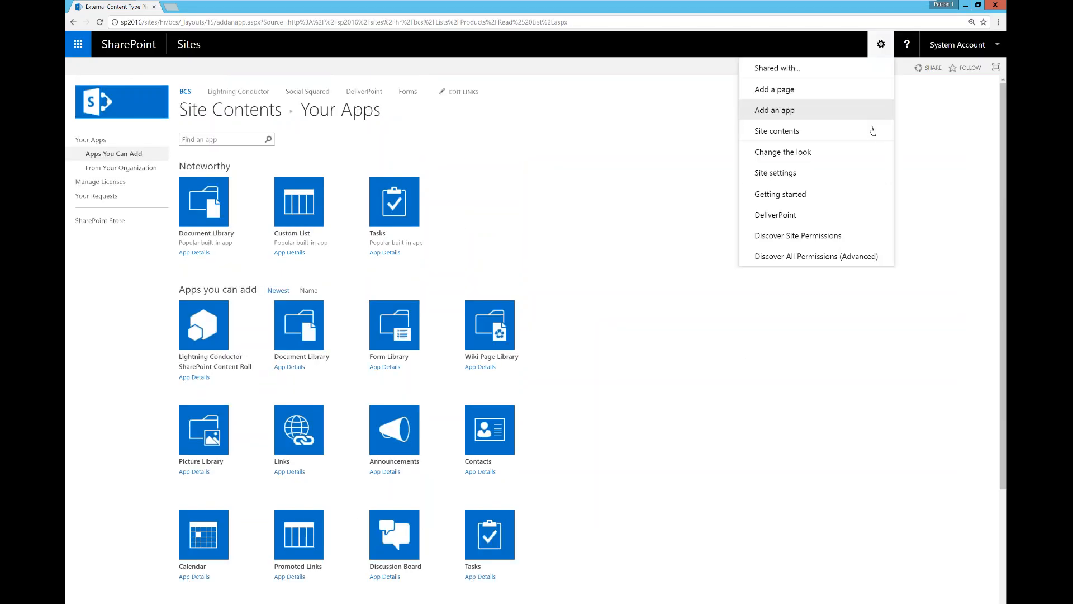
click(805, 91)
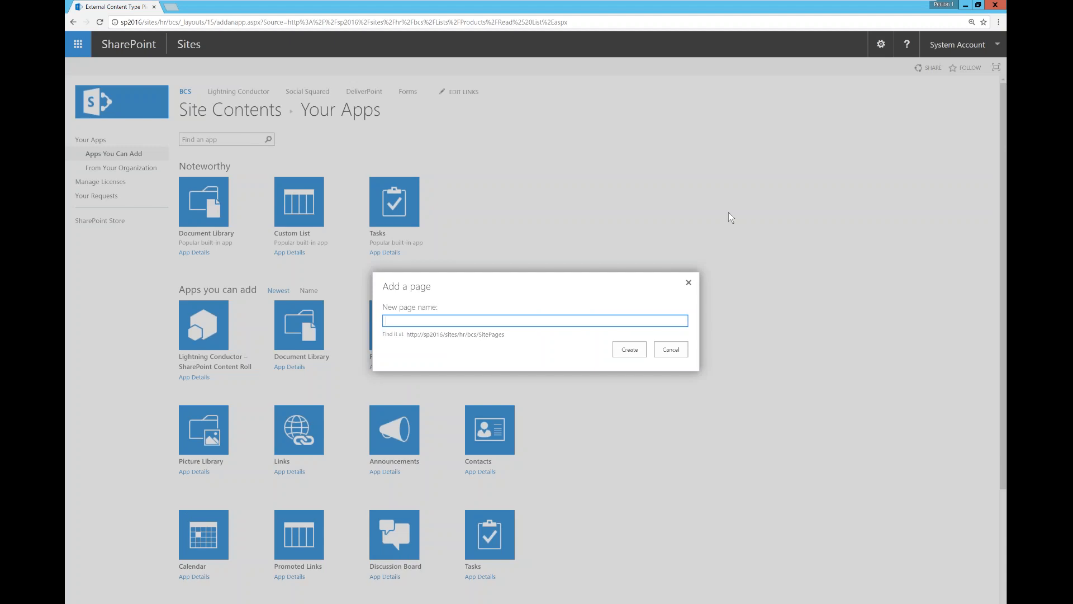
text(Web Parts Webinar)
click(631, 349)
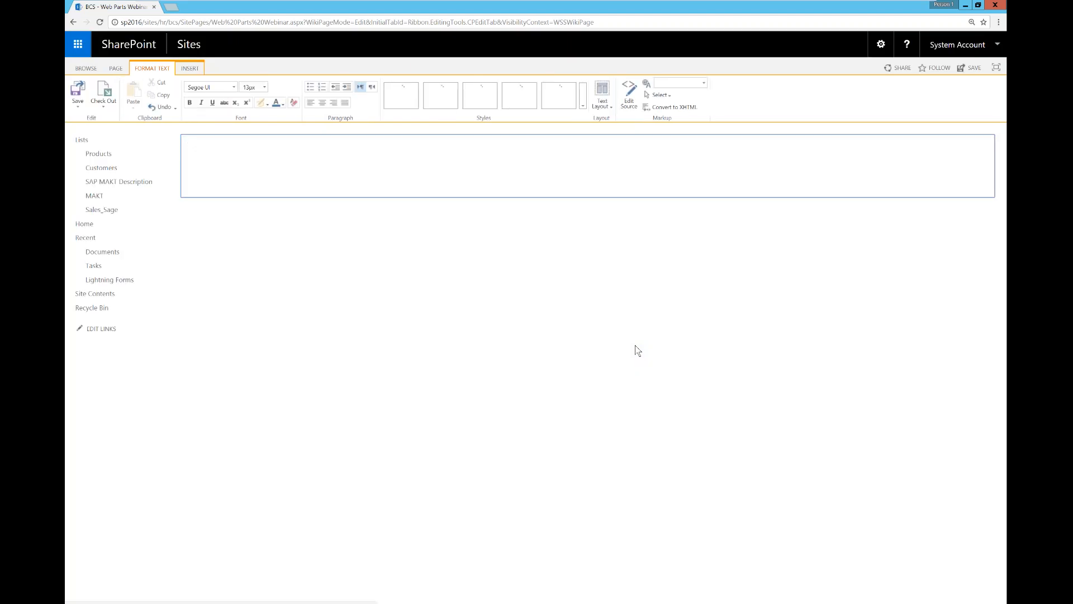
Step: Set the page's text layout to two columns and save it
click(602, 95)
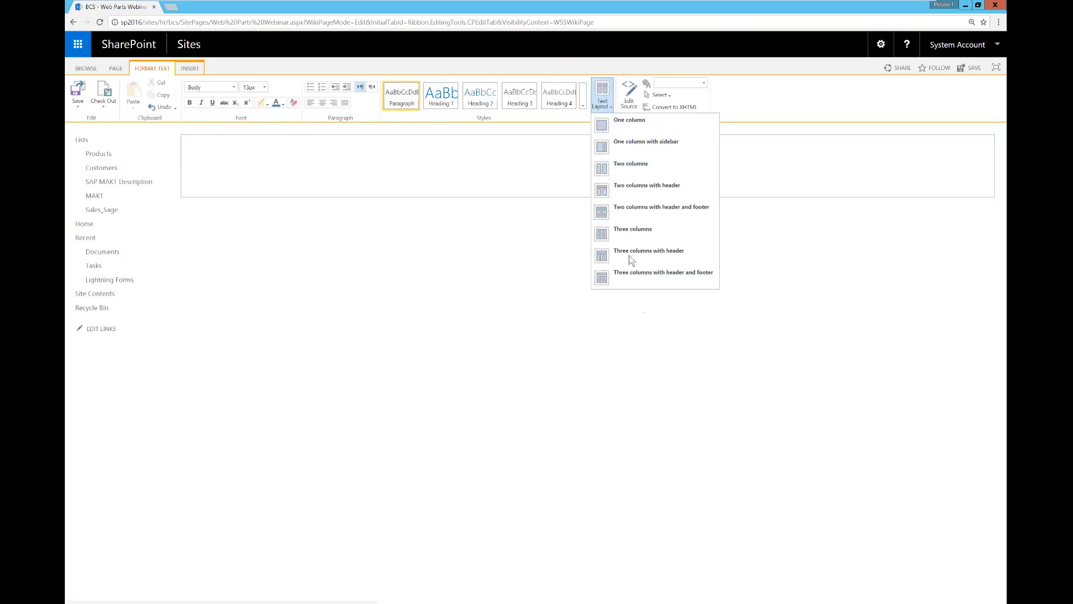
click(632, 165)
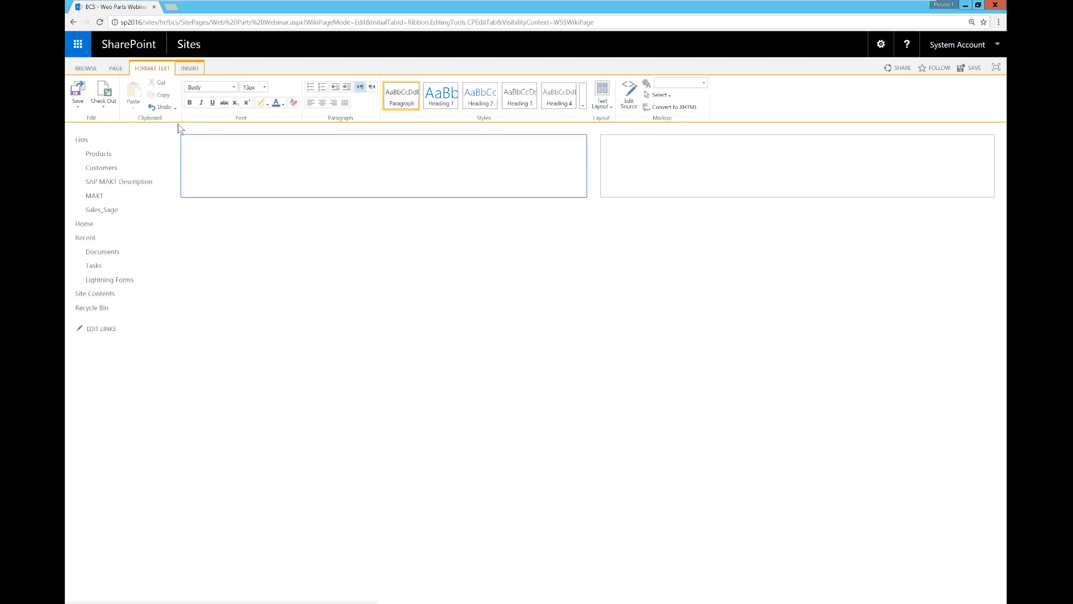
click(78, 90)
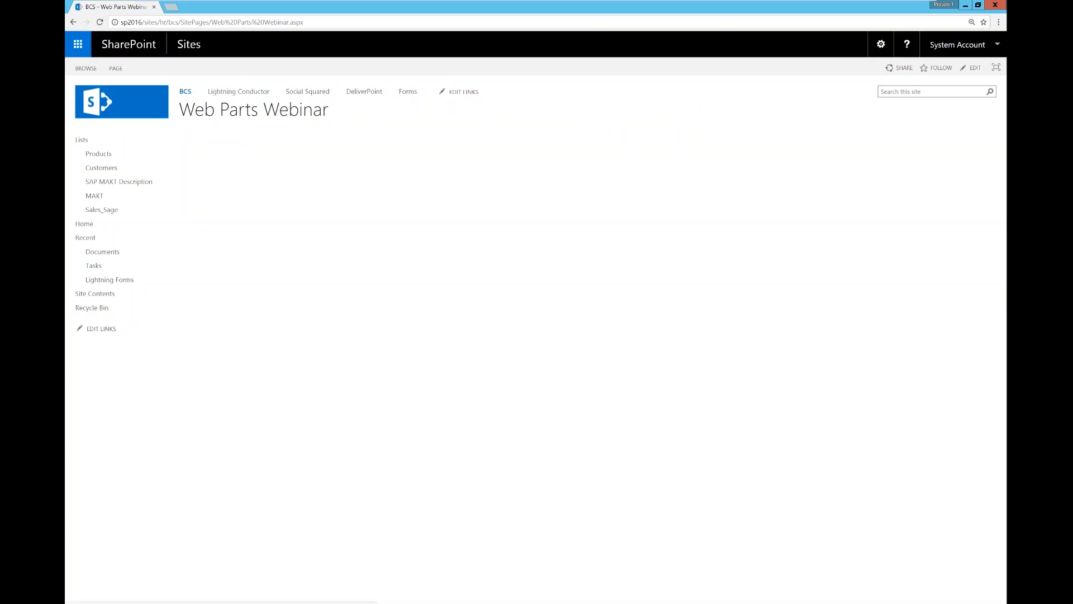
Step: Reopen the saved page in edit mode, ready to insert content
click(881, 45)
click(795, 93)
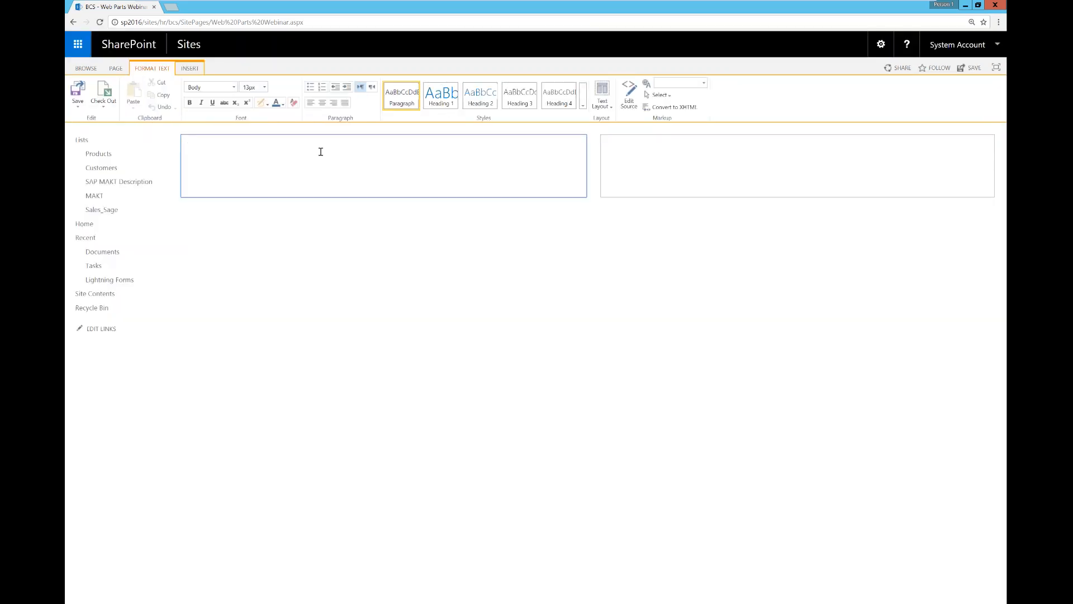
click(195, 69)
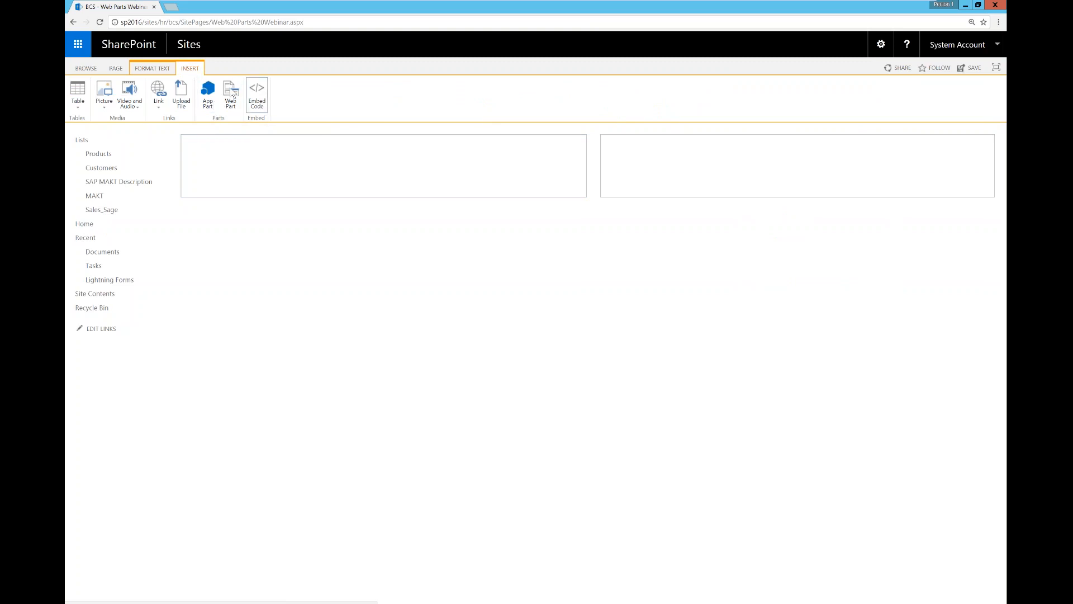
Step: Insert the Business Data List web part from the Business Data category and open its tool pane
click(227, 91)
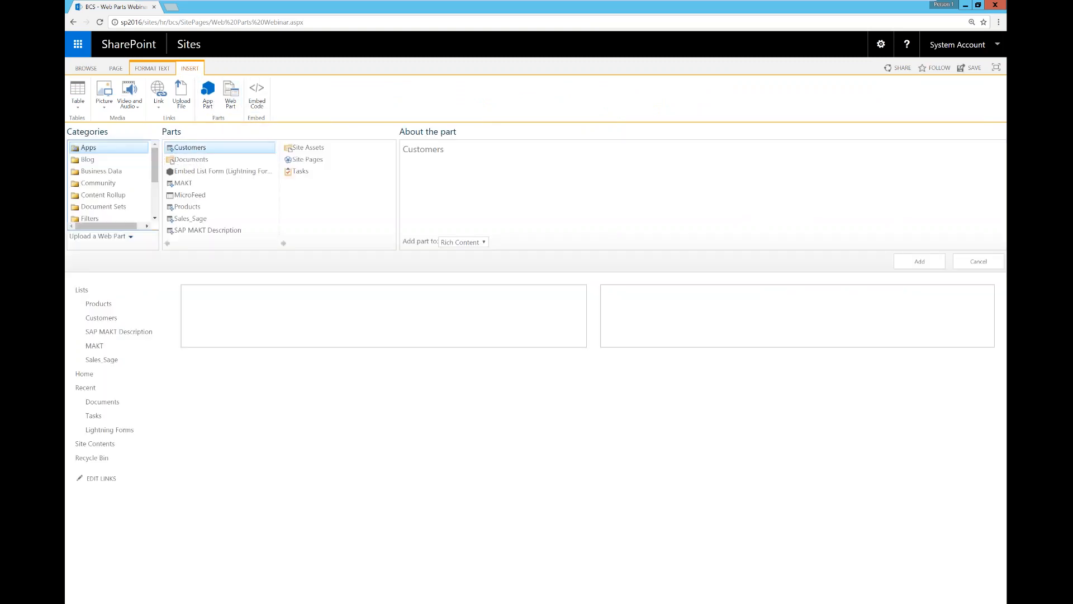
drag(155, 168, 155, 198)
click(134, 173)
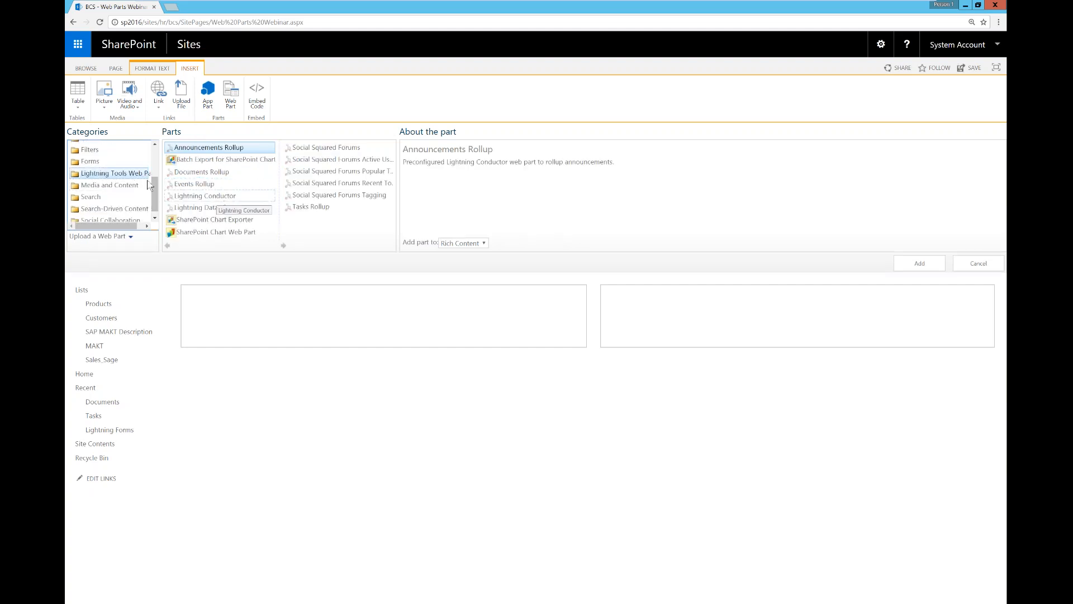
click(155, 218)
scroll(134, 179, up, 5)
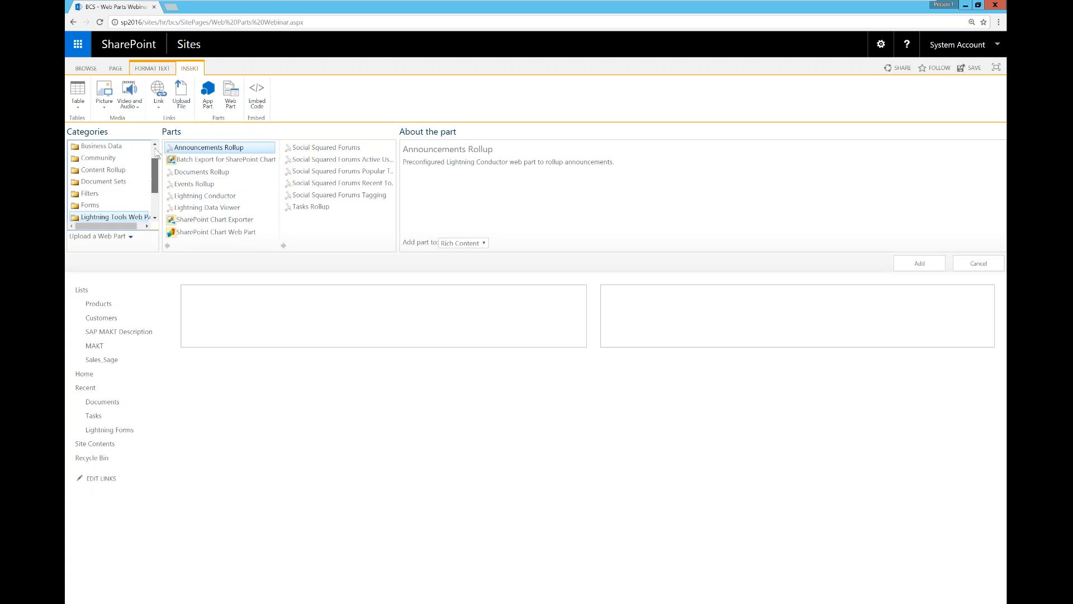
click(119, 172)
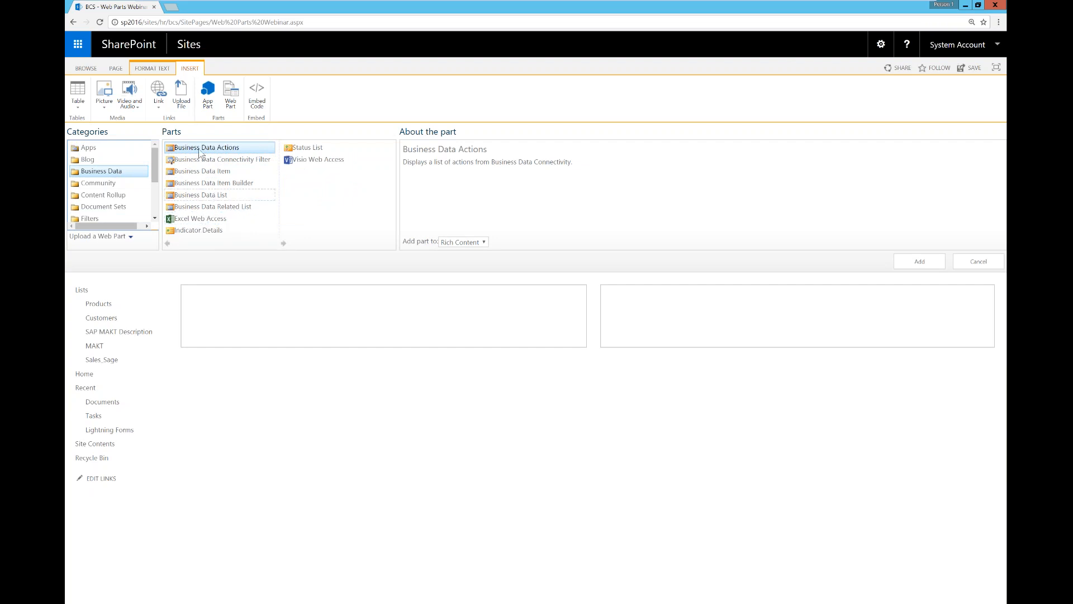
click(211, 196)
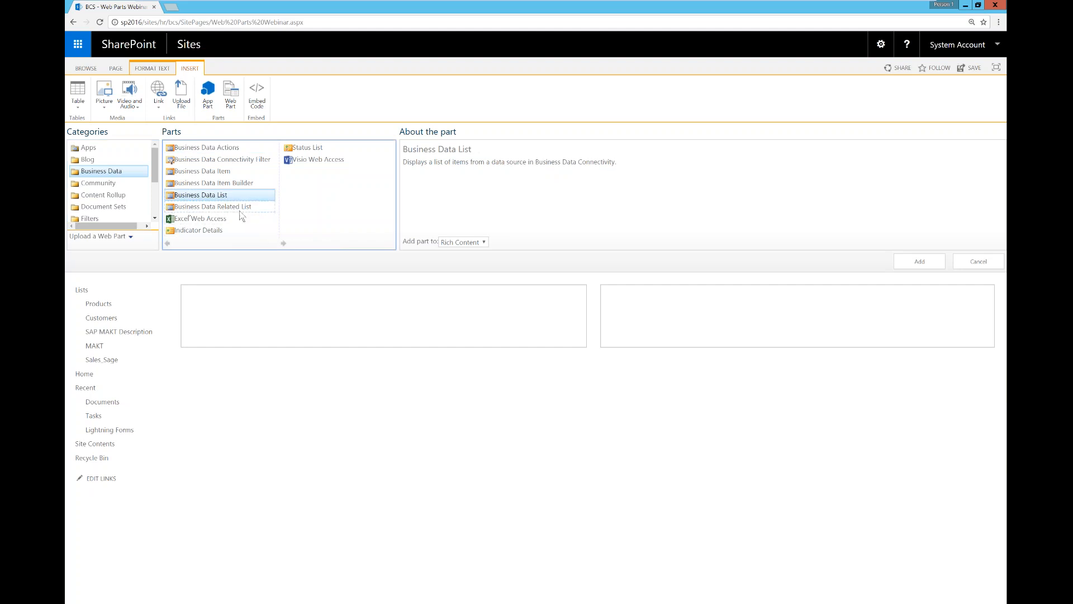
click(917, 265)
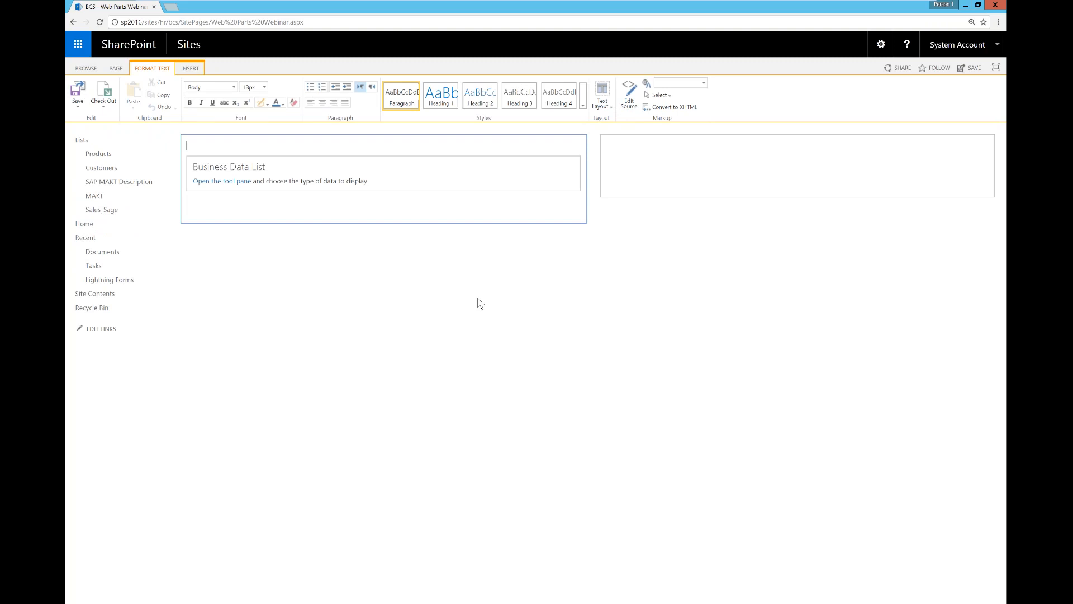
click(220, 181)
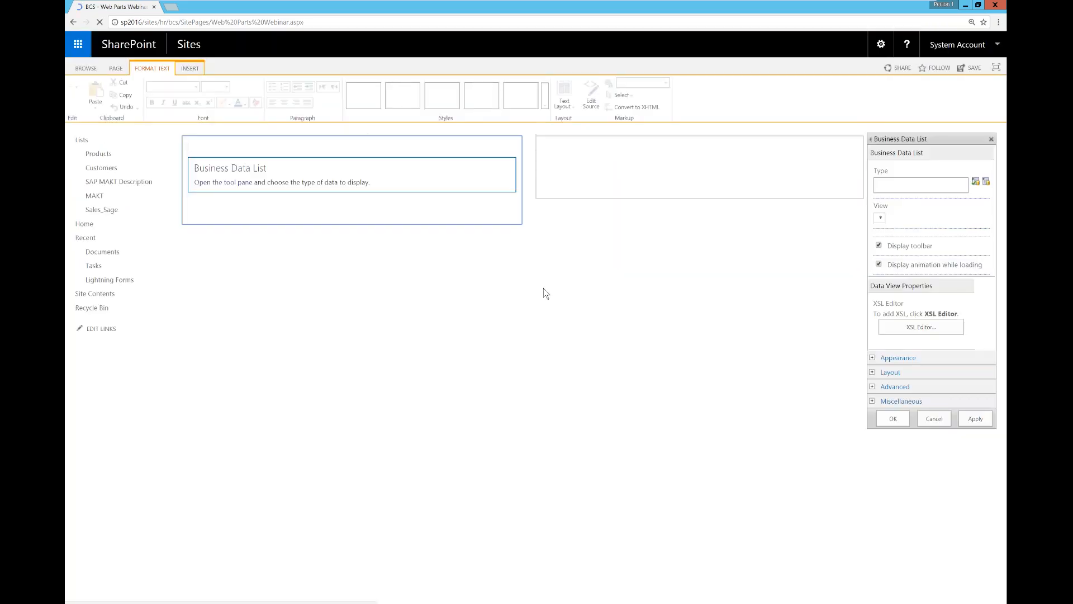
Step: Set the Business Data List's external content type to C2Events.Customers
click(987, 182)
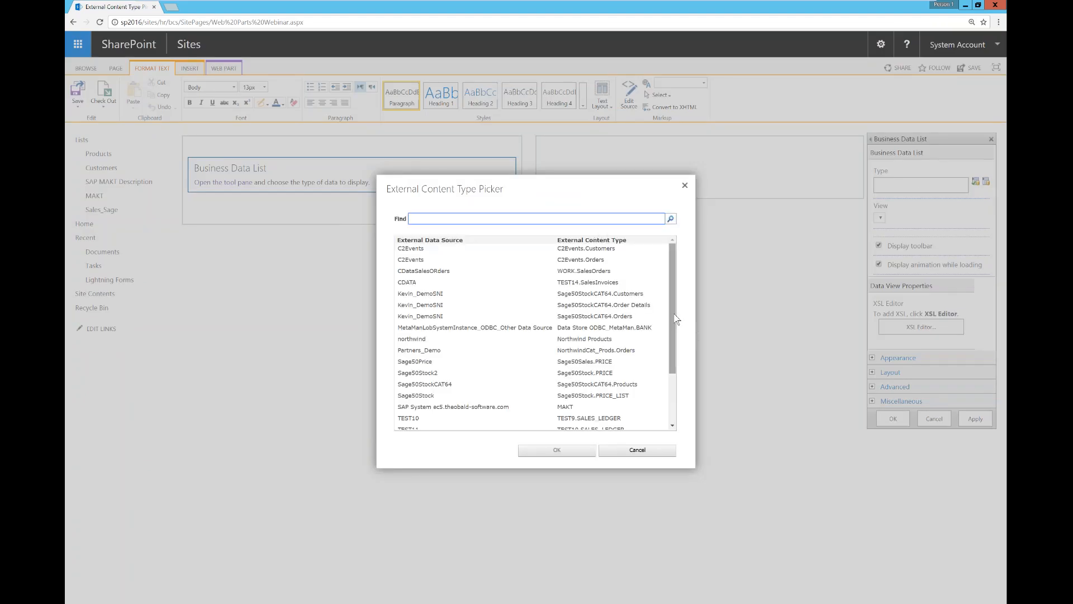
click(585, 248)
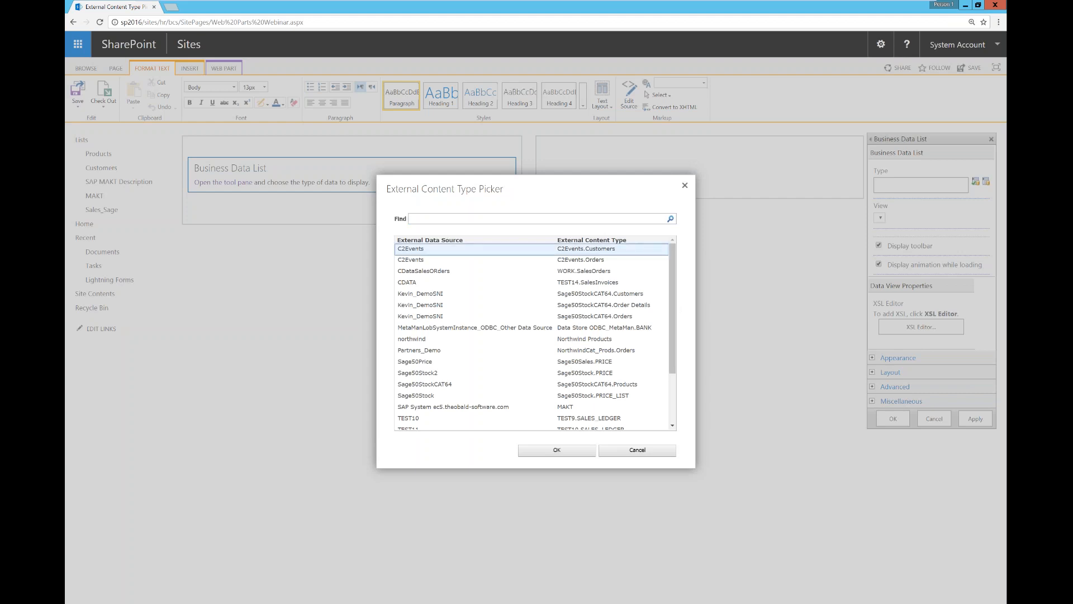
click(579, 451)
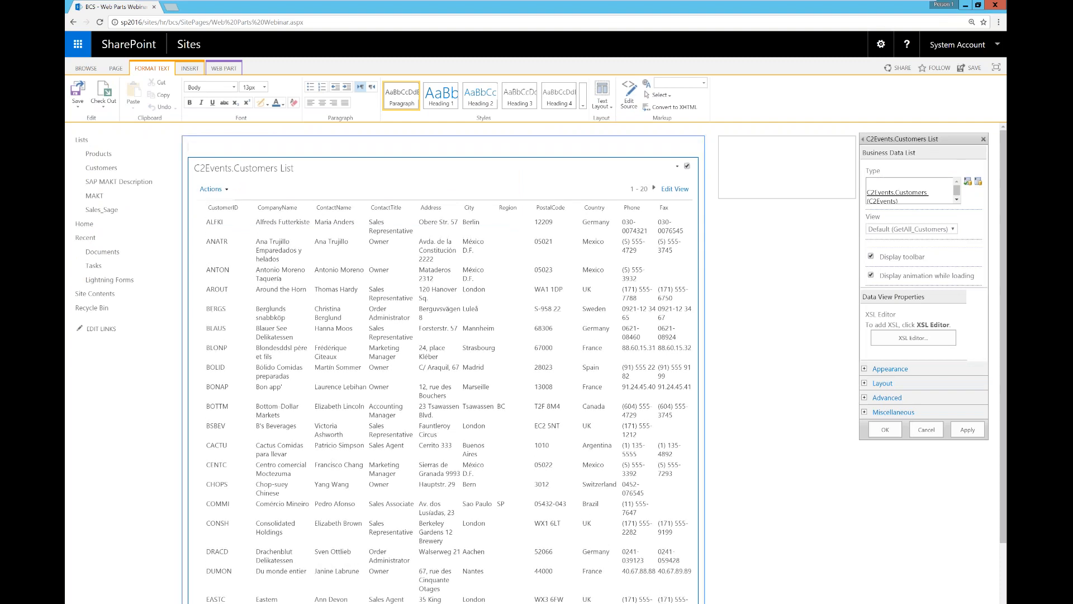
click(724, 146)
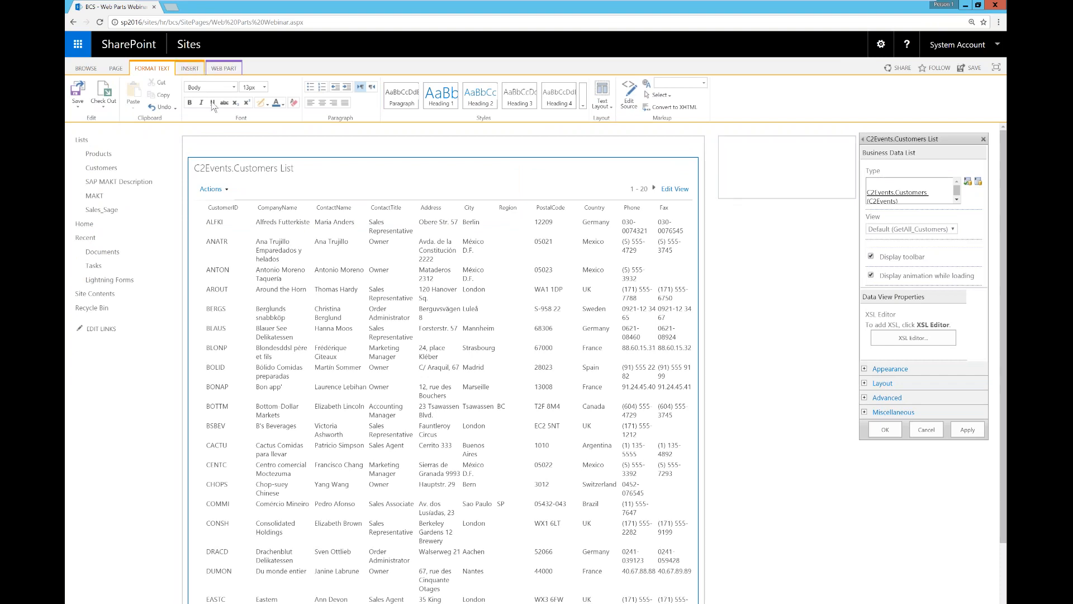
Step: Insert a Business Data Related List web part into the right zone
click(189, 68)
click(230, 96)
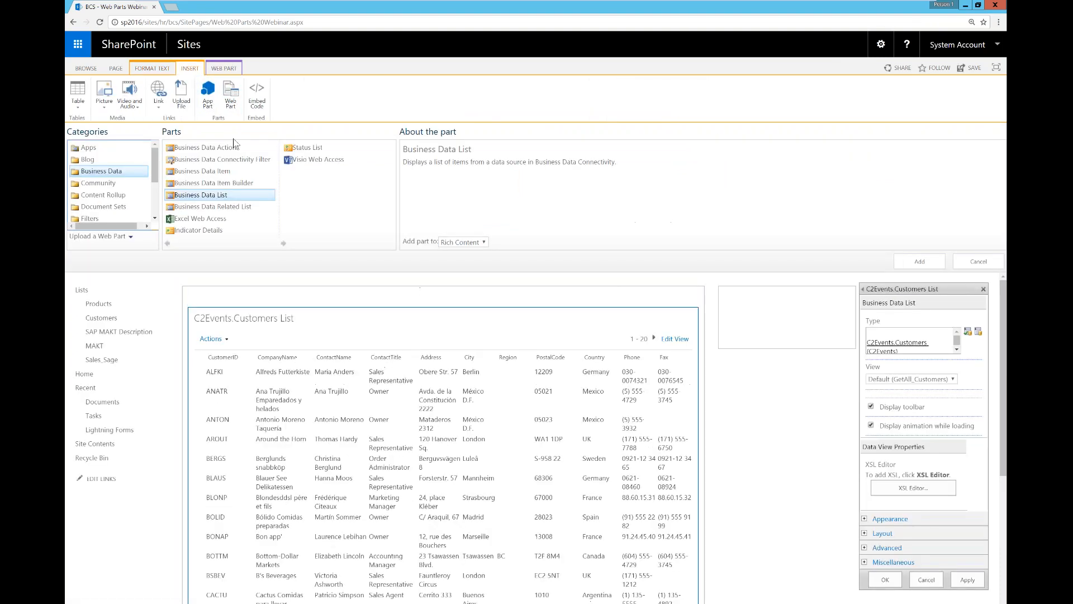
click(243, 206)
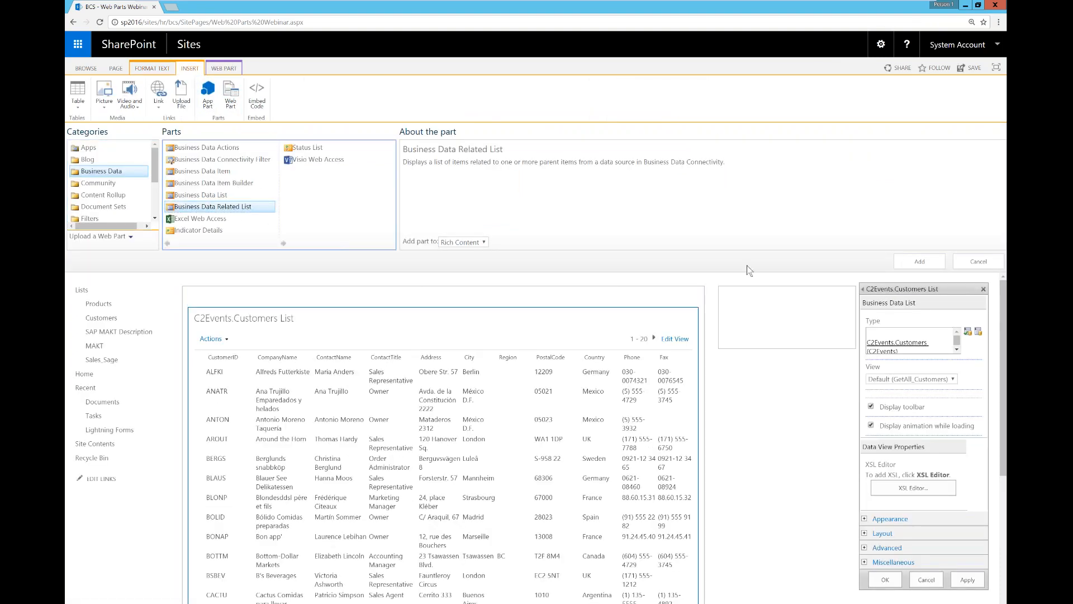
click(919, 262)
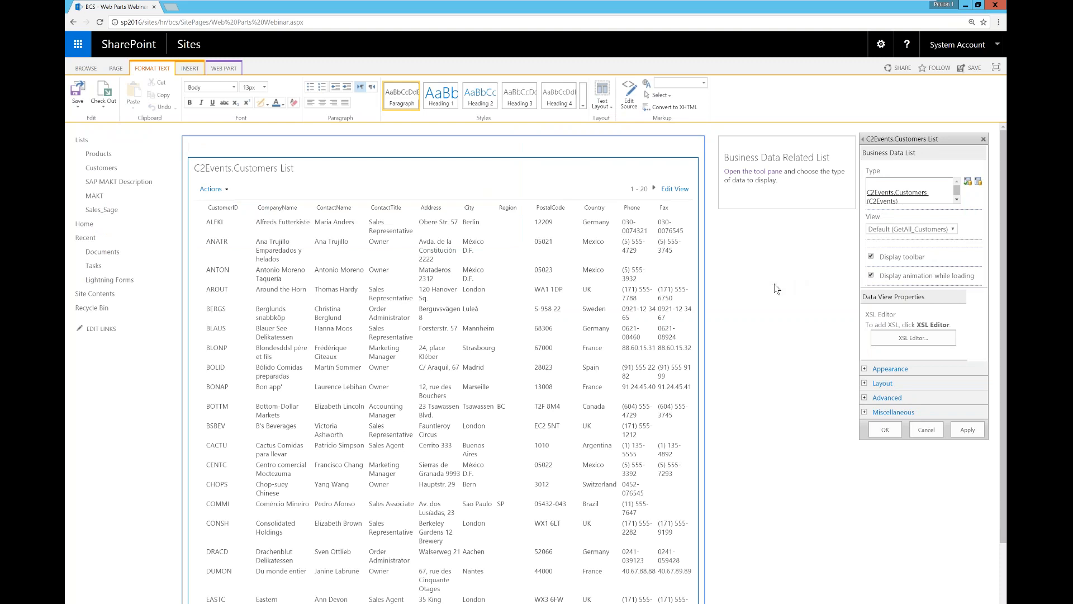
Step: Set the related list's external content type to C2Events.Orders and apply the settings
click(753, 172)
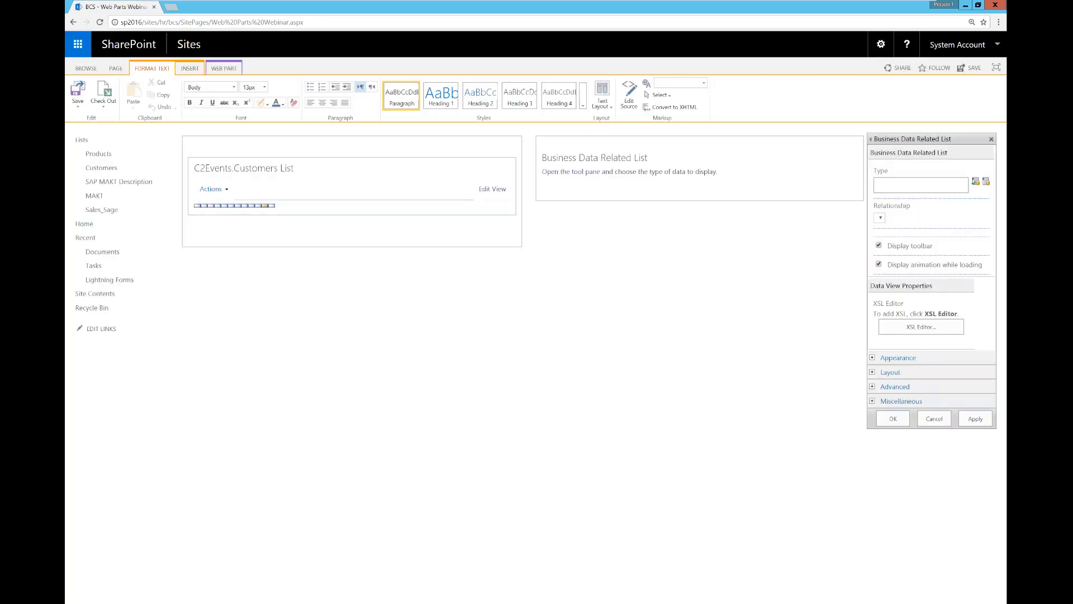
click(979, 182)
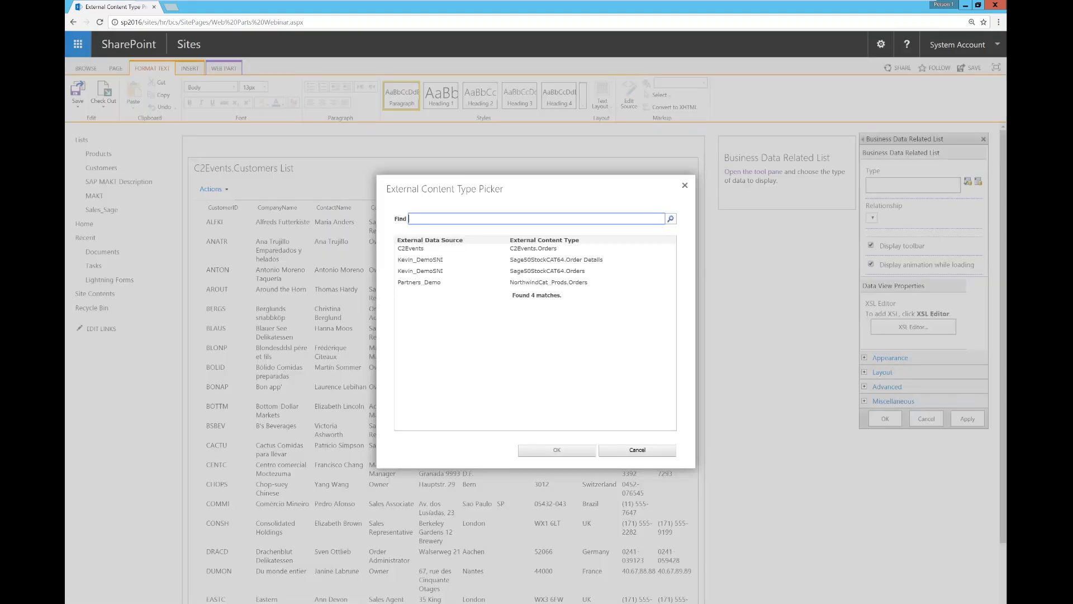
click(447, 248)
click(571, 451)
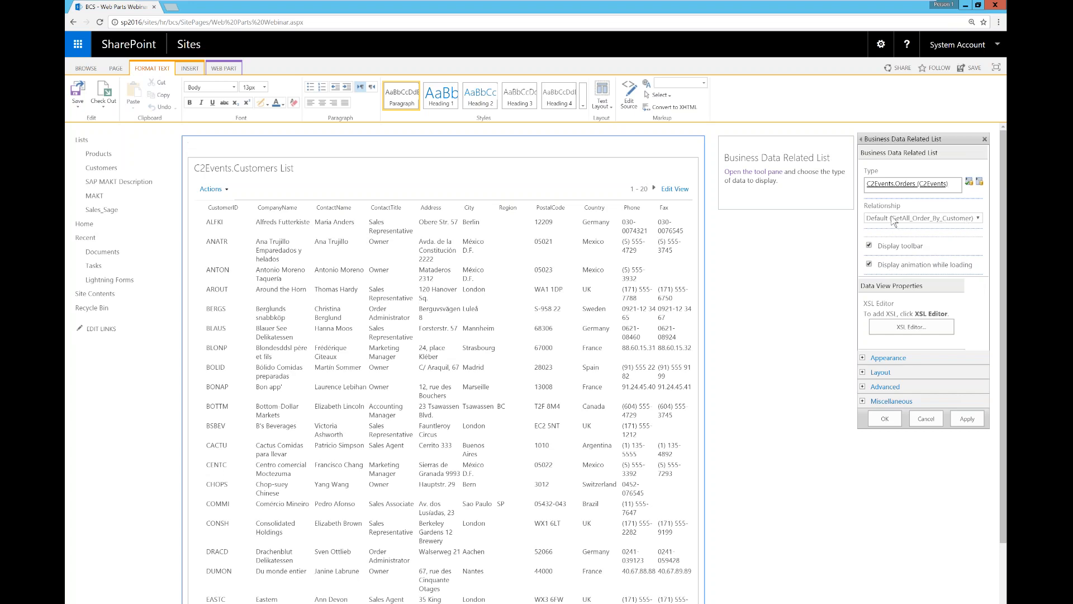
click(965, 418)
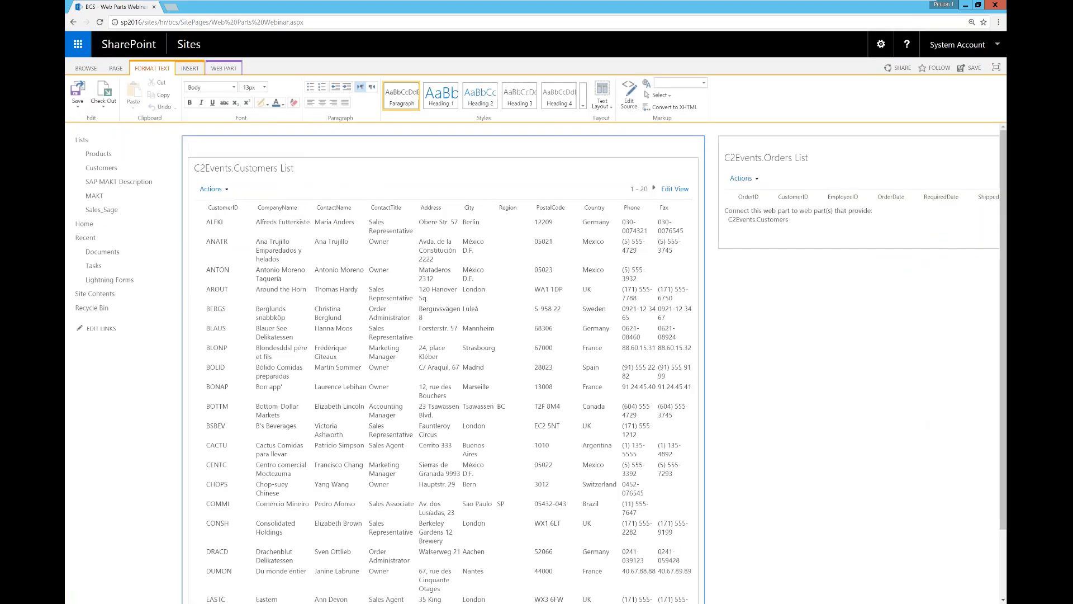
Step: Connect Customers to send selected items to C2Events.Orders List, save, and select customer ANTON
click(677, 166)
click(677, 167)
mouse_move(651, 232)
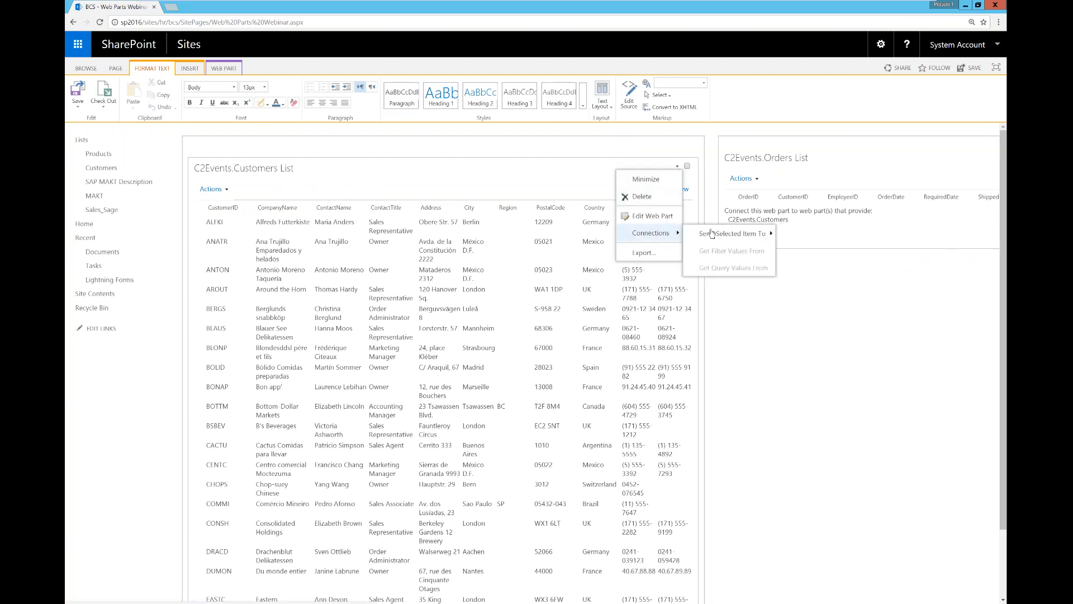
mouse_move(732, 233)
click(810, 238)
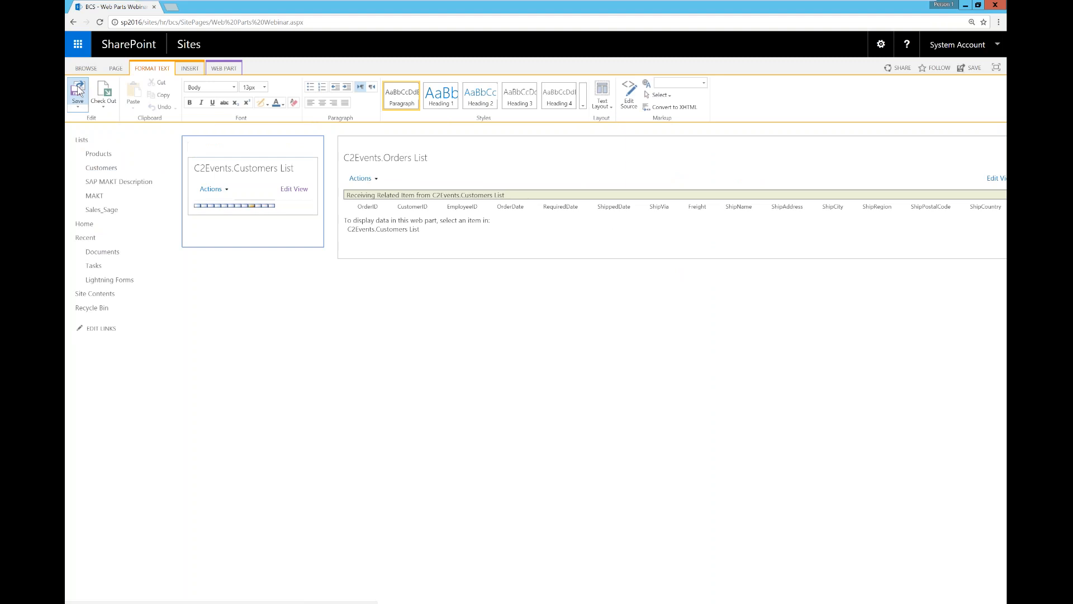
click(77, 90)
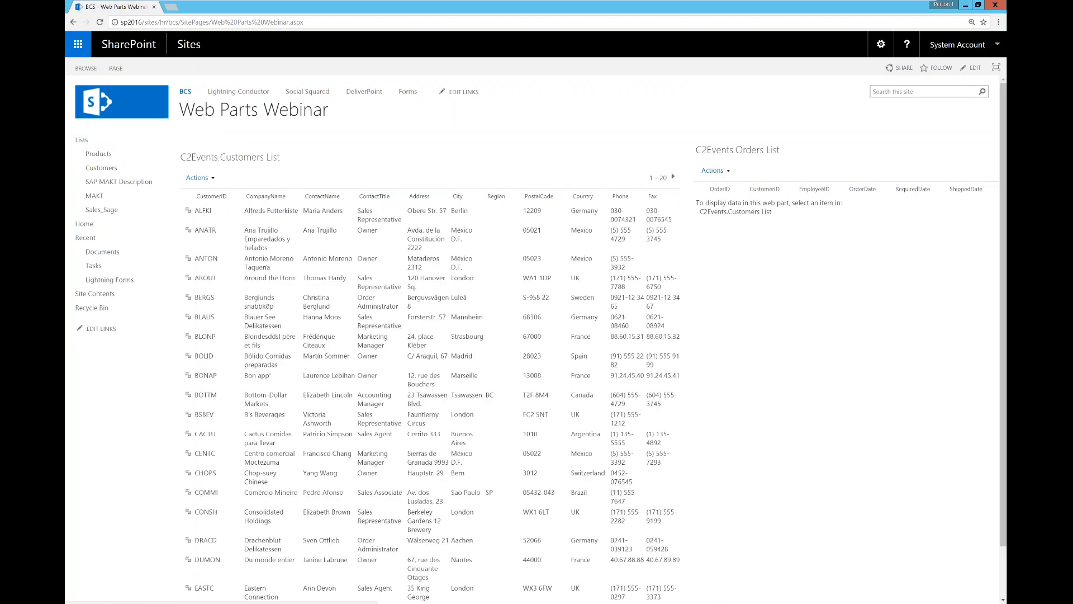
click(188, 258)
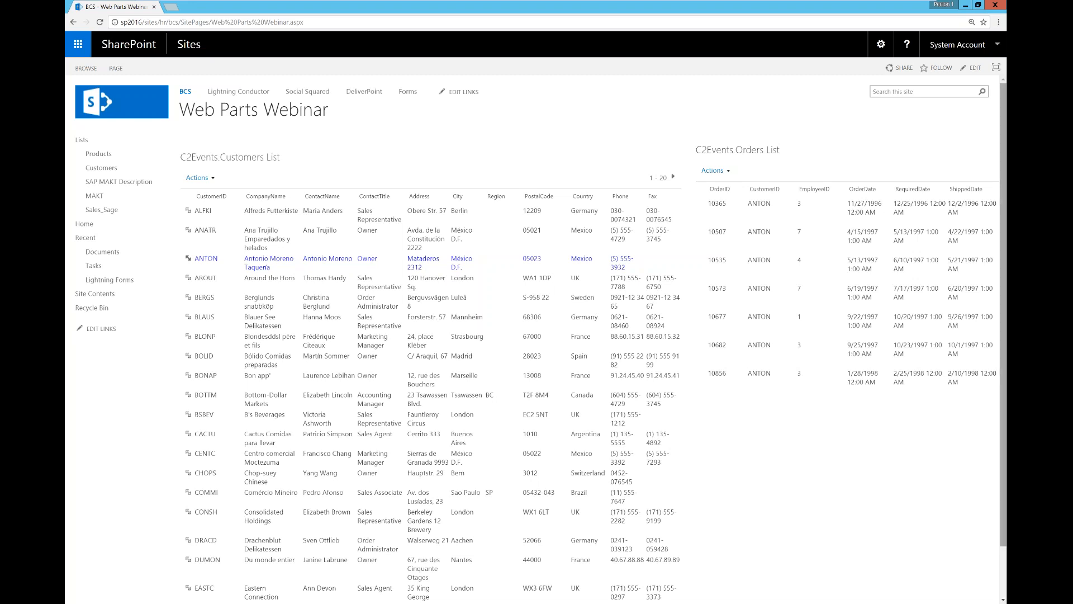
Step: Put the page back in edit mode and open the Customers web part's settings
click(881, 44)
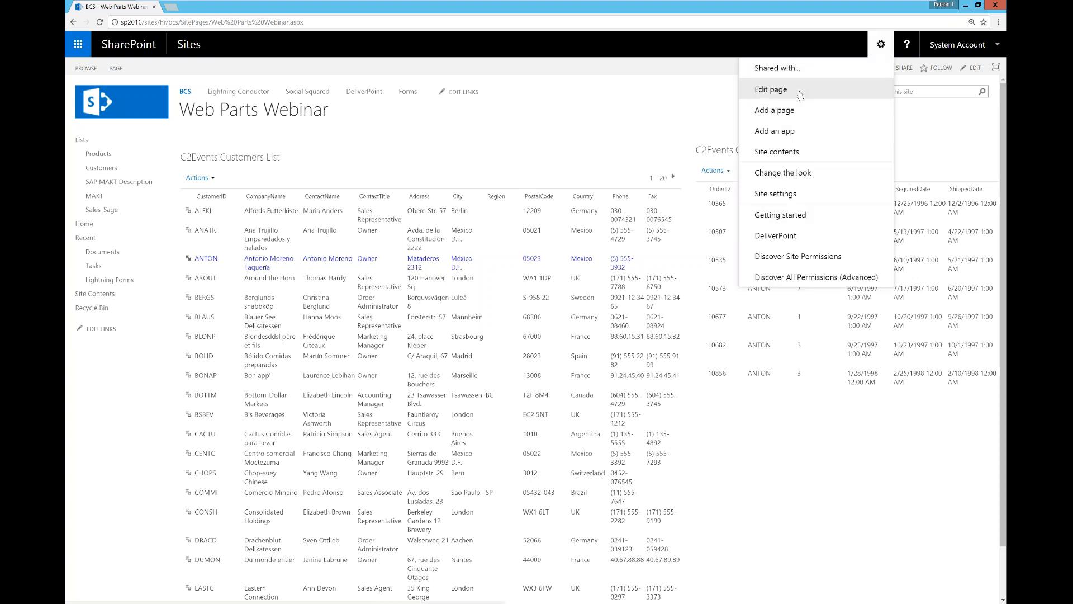
click(800, 95)
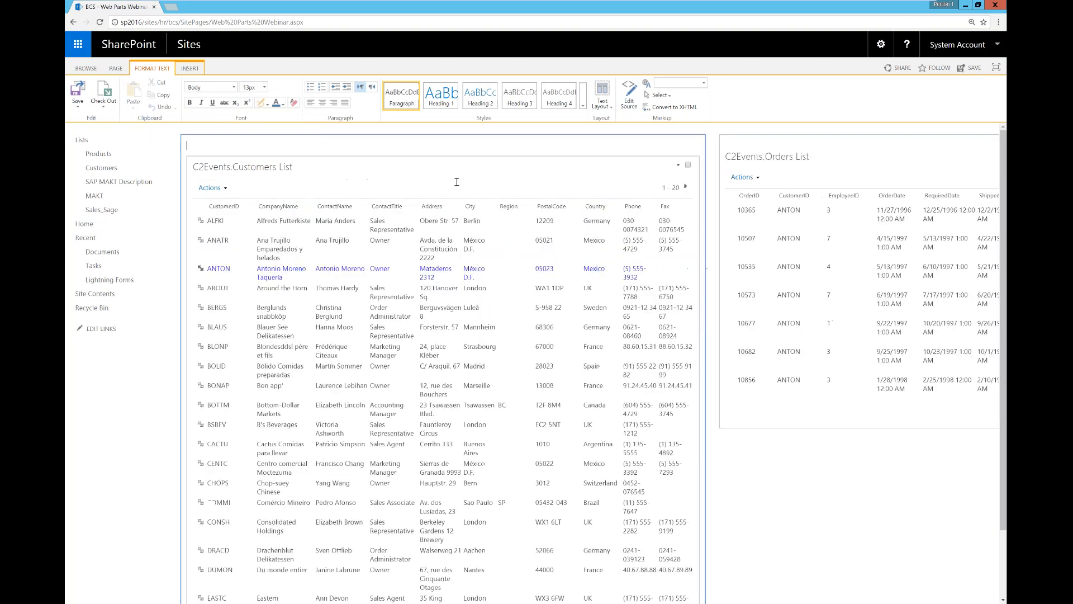
click(678, 165)
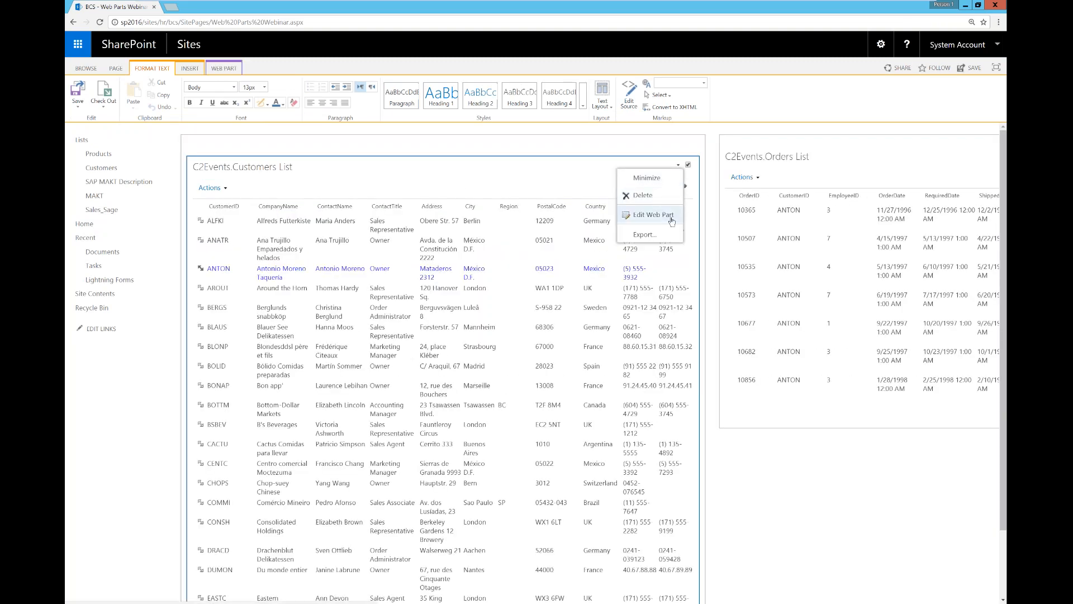
click(651, 215)
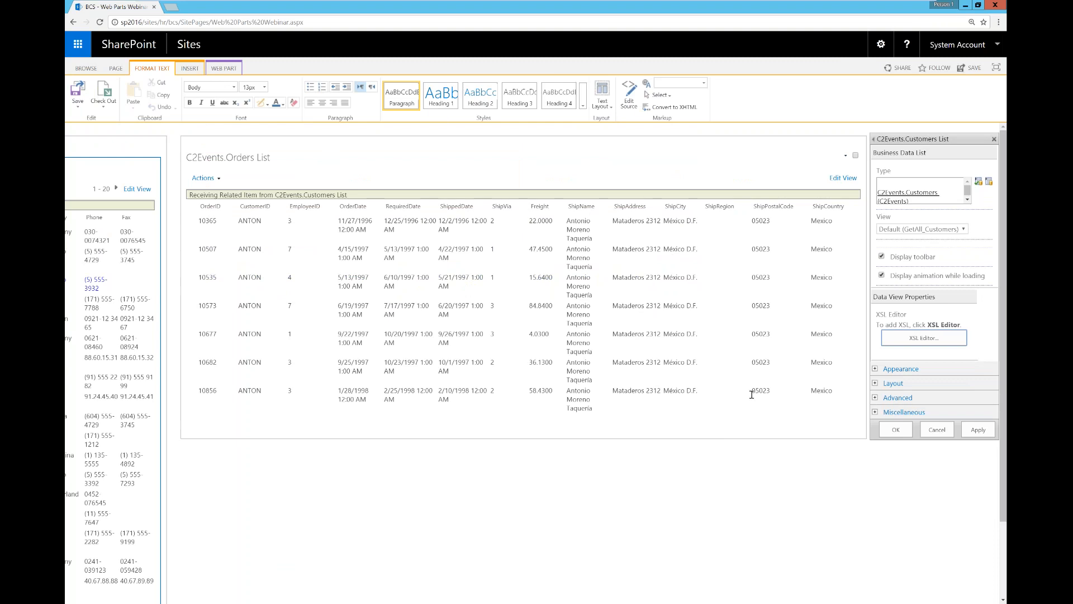
Step: Open the XSL Editor, apply the Customers web part settings, and save the page
click(904, 343)
drag(454, 602, 665, 598)
click(979, 430)
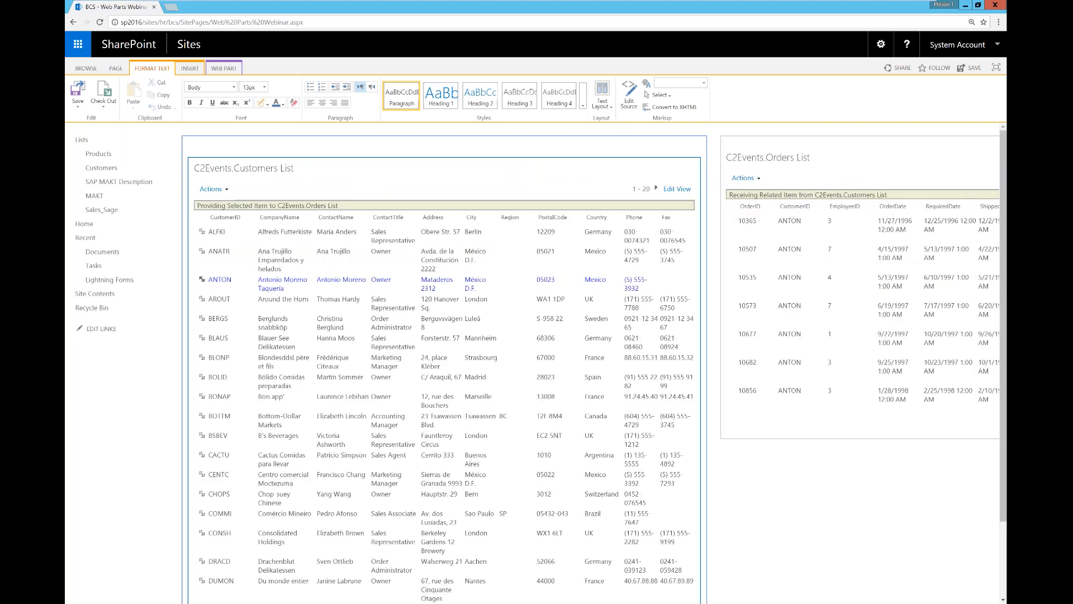
click(80, 89)
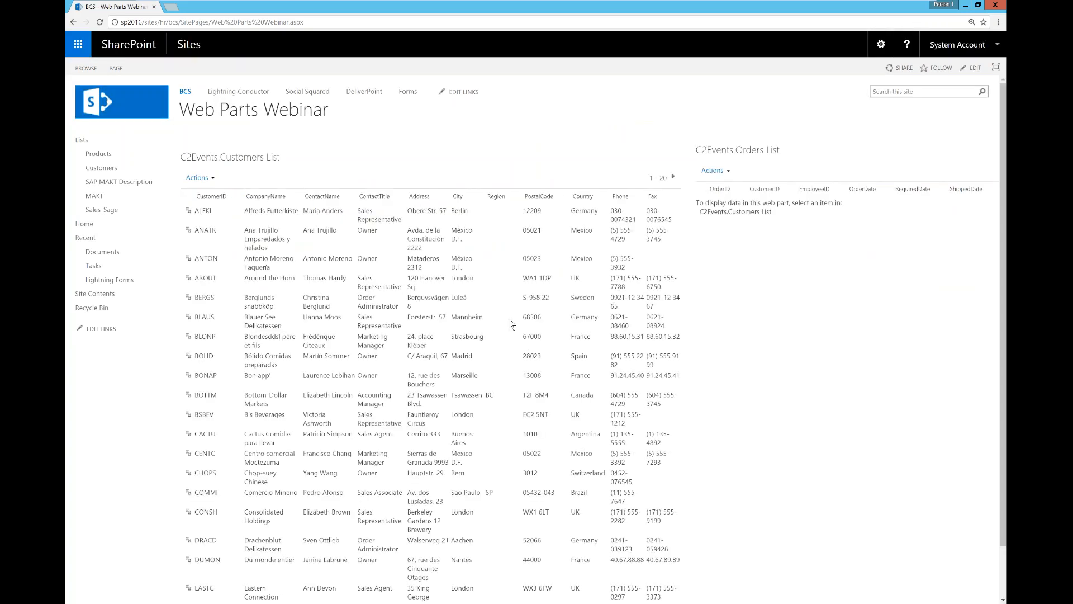
Step: Browse the Products list, then the BCS home page with its Lightning Data Viewer grid and quarterly chart
click(99, 154)
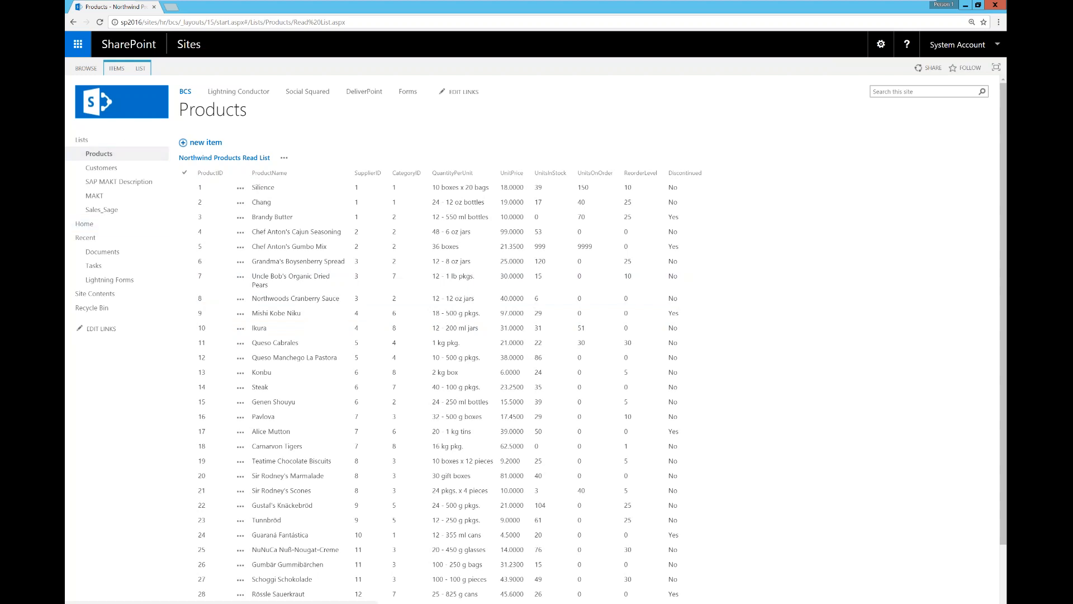
click(298, 205)
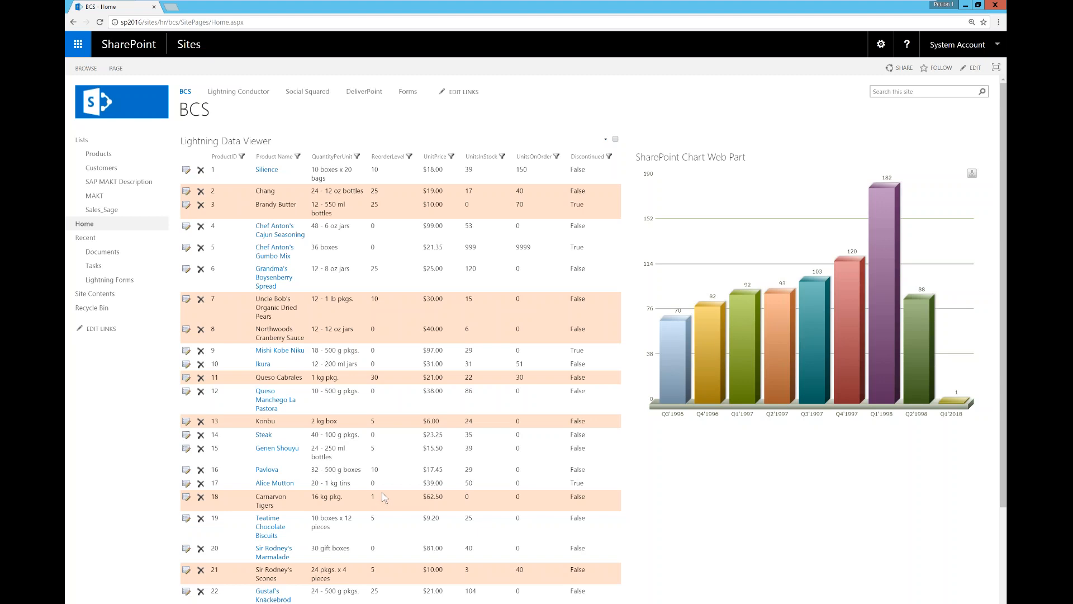
Step: Present the Custom Actions and External Data Column Type slides, then open the BCS site's empty Documents library
mouse_move(207, 602)
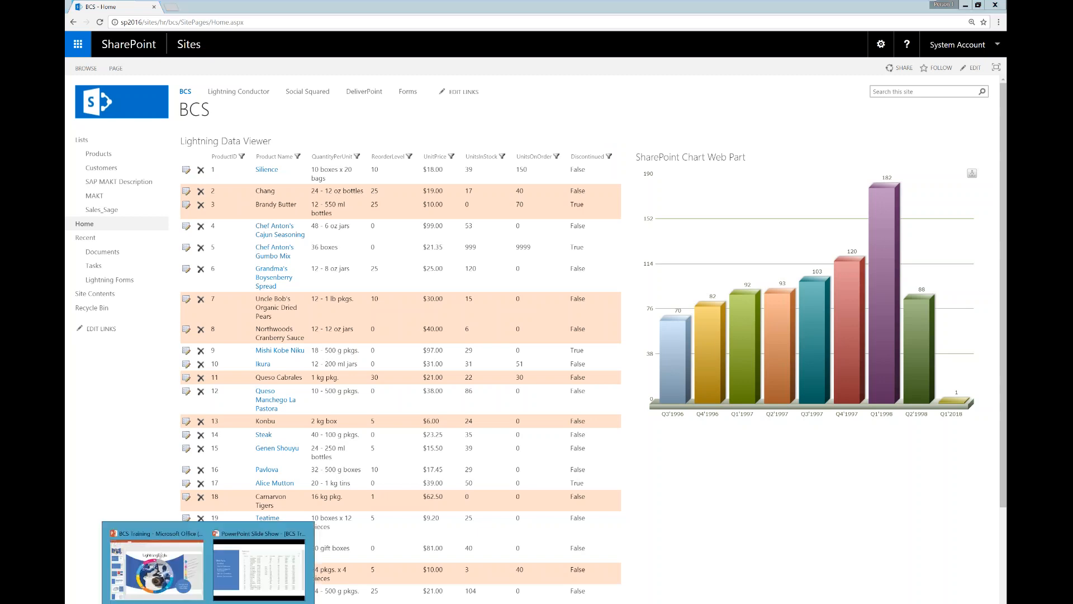
click(259, 567)
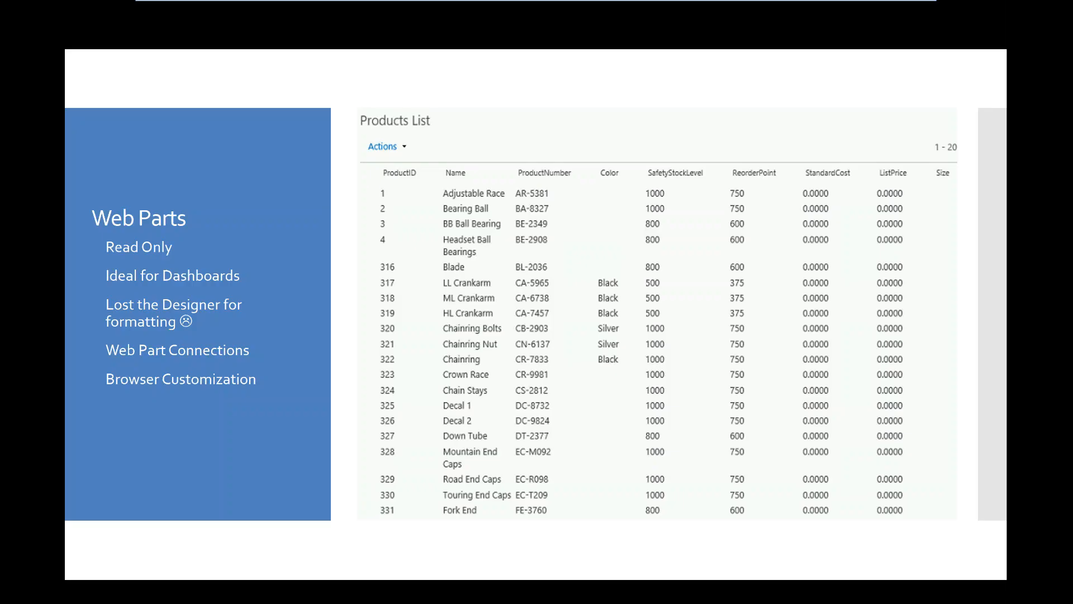
click(606, 435)
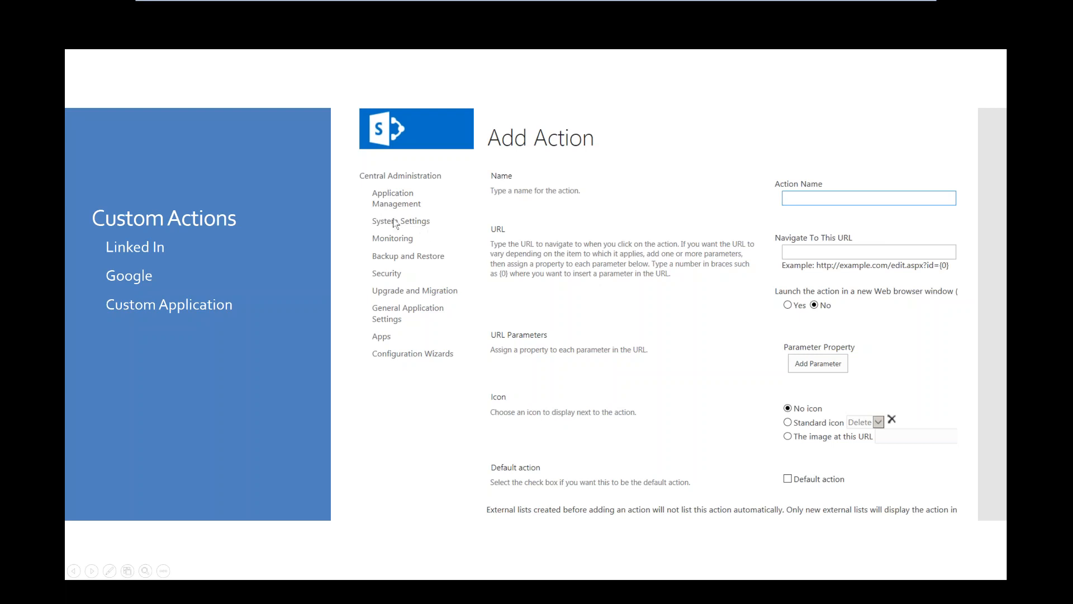
click(393, 219)
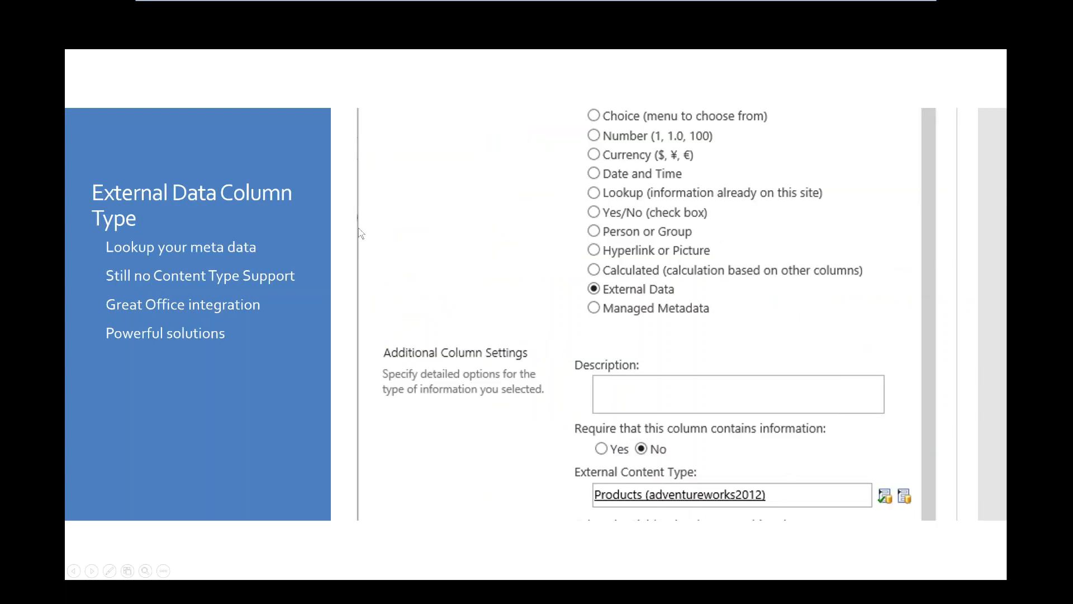
key(alt+Tab)
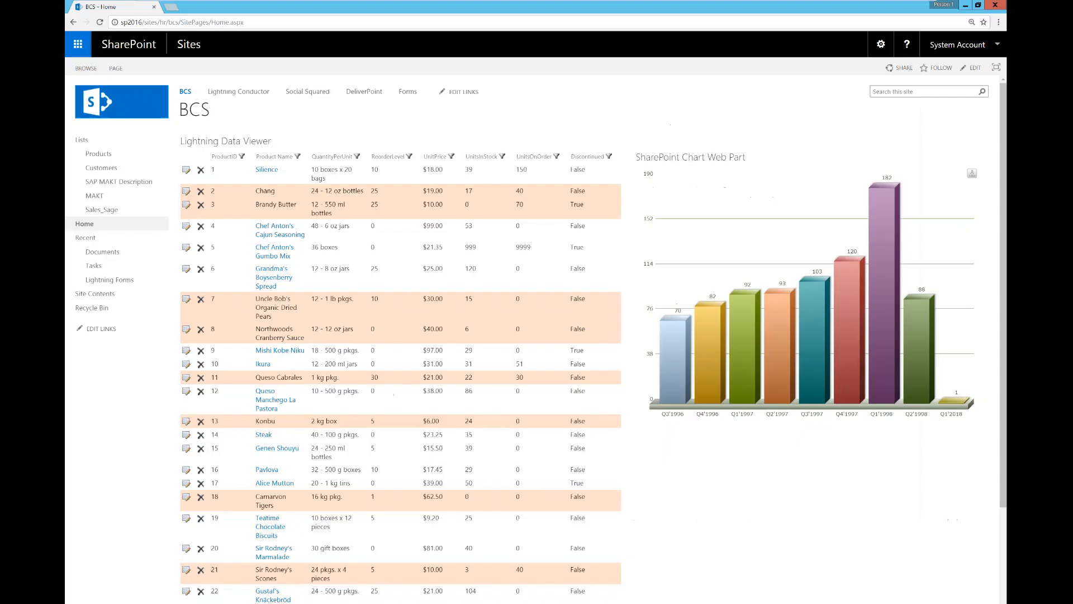
click(116, 251)
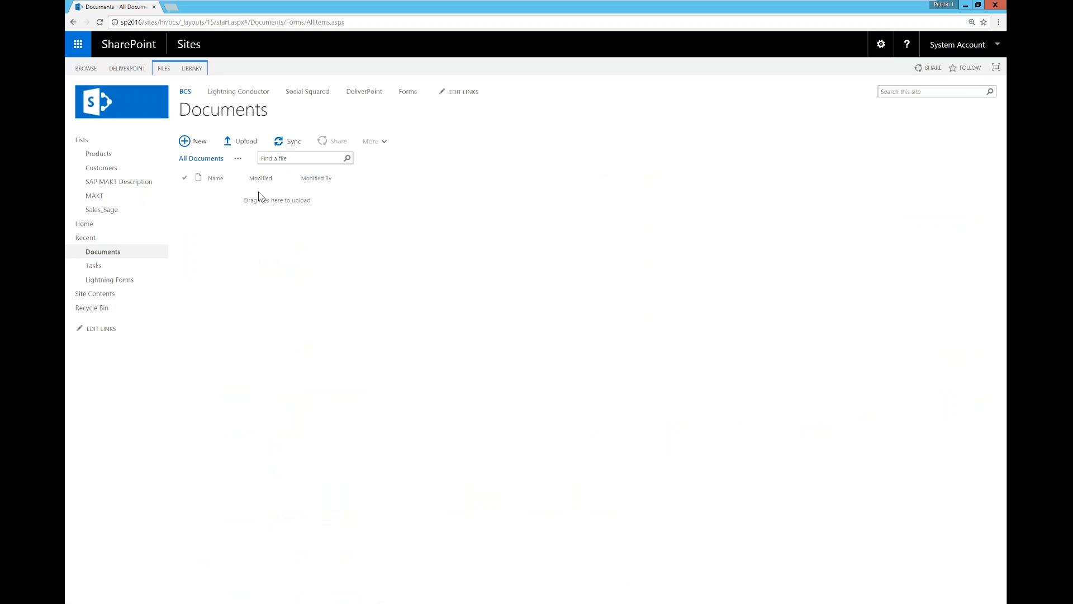
Step: Start a new Documents library column named 'Customer' with the External Data type
click(187, 71)
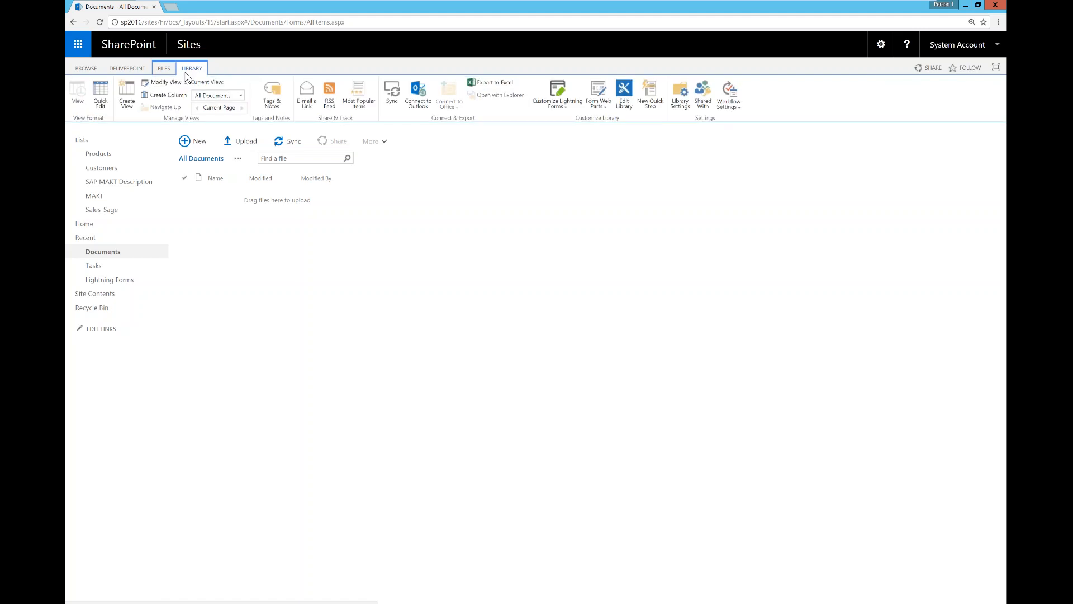
click(165, 95)
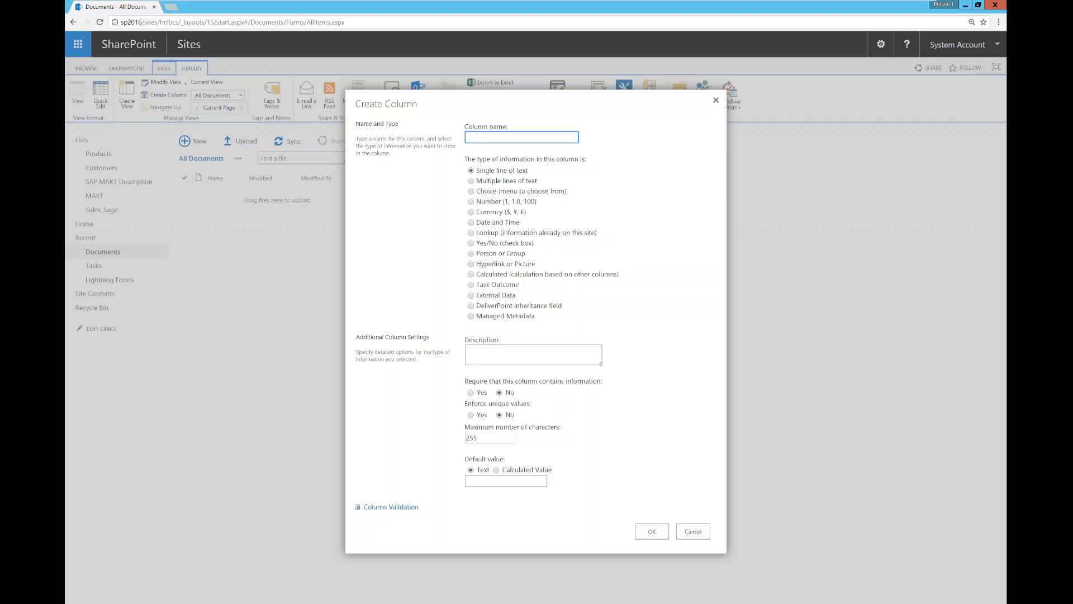
text(Customer)
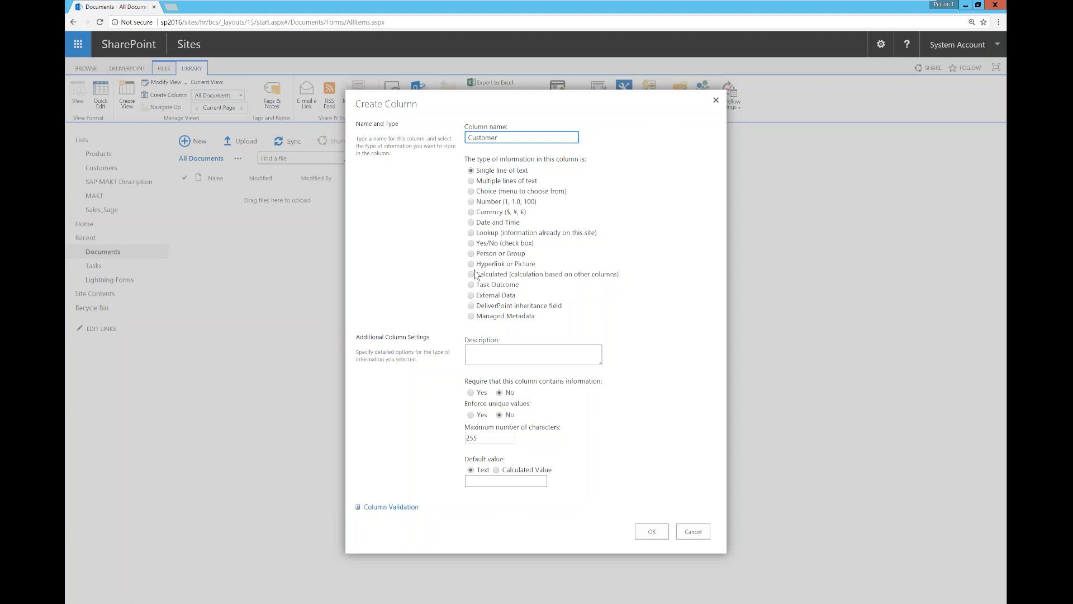
click(474, 296)
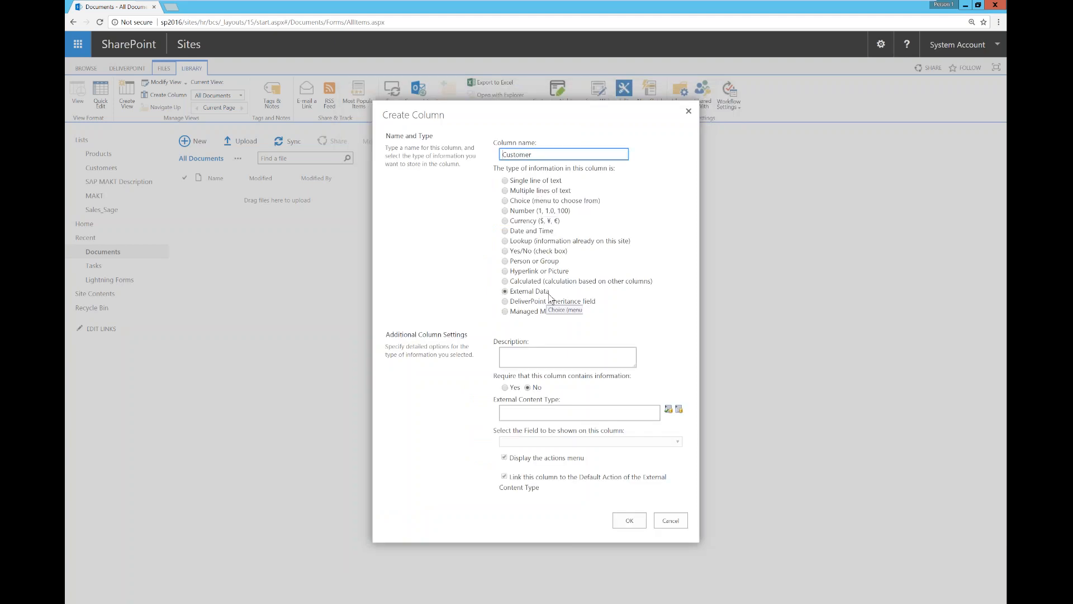
Step: Link the Customer column to C2Events.Customers showing CompanyName, plus Address, City and Country columns
click(680, 410)
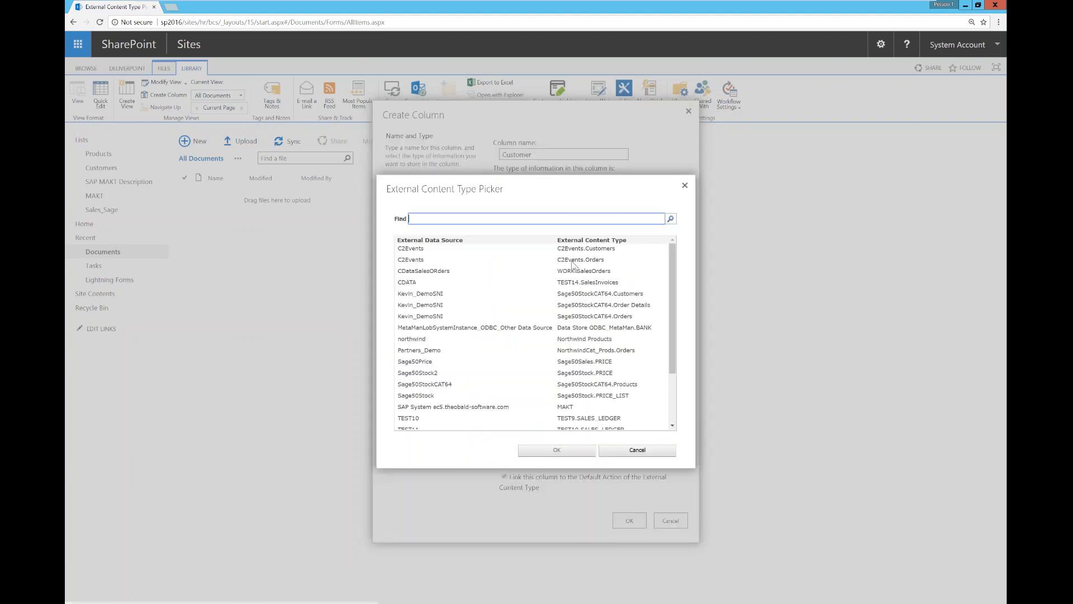
click(556, 451)
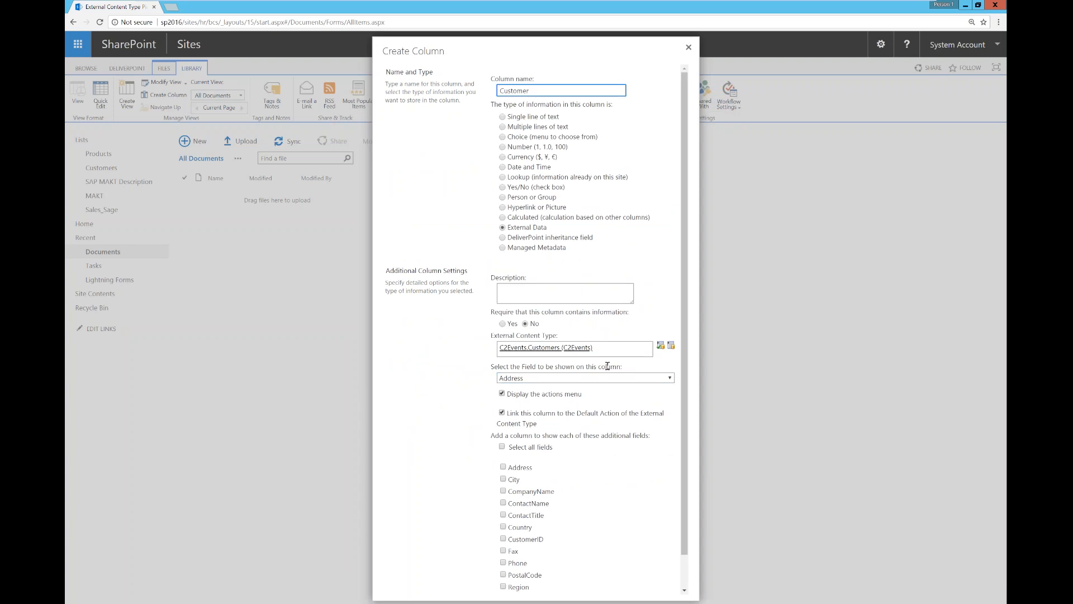
click(670, 378)
click(538, 405)
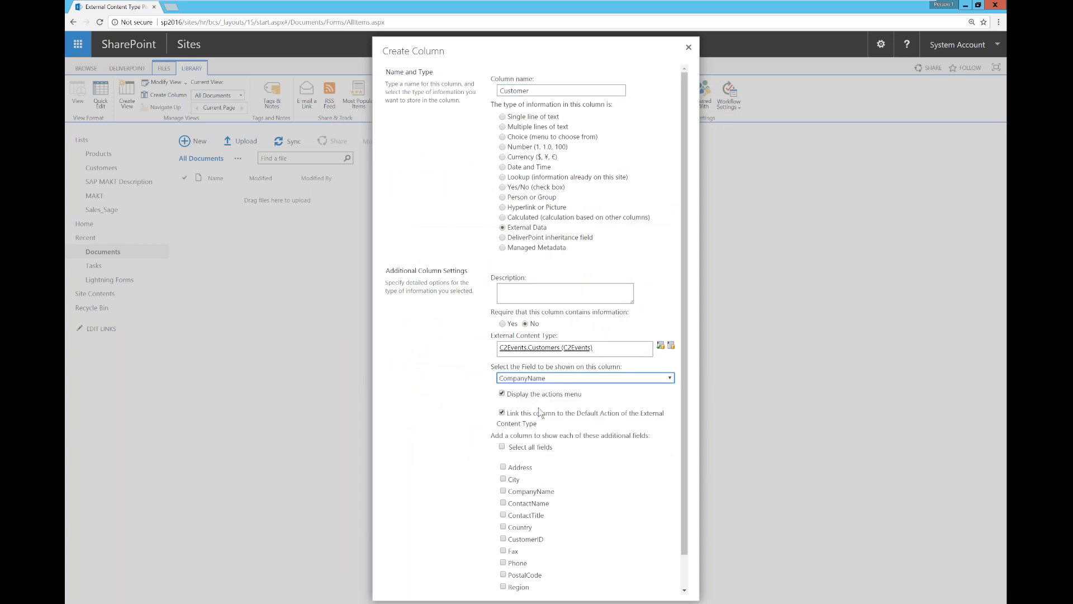
click(503, 466)
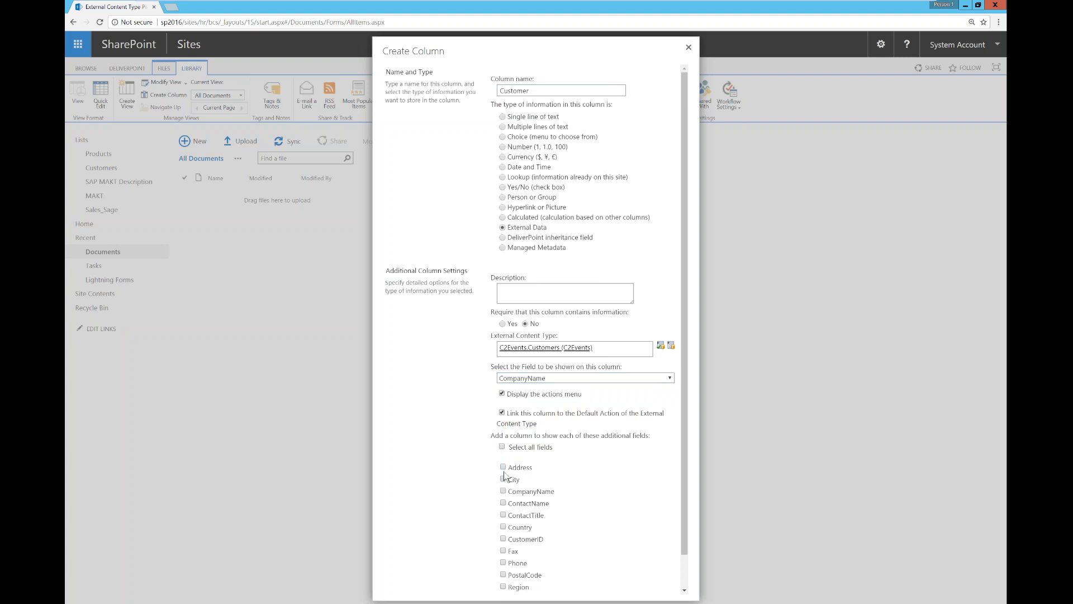
click(503, 478)
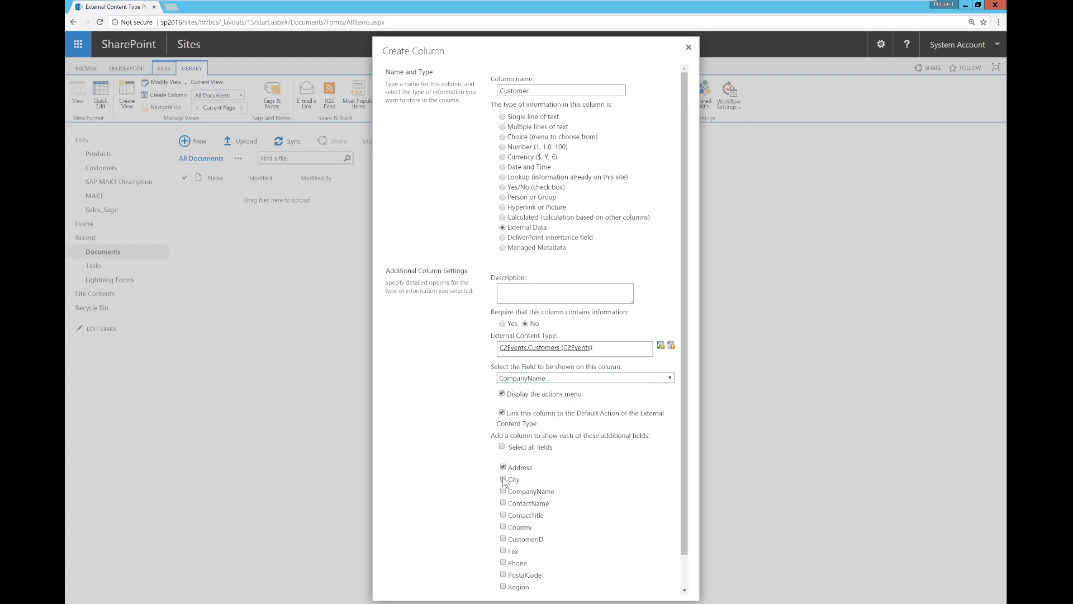
click(503, 527)
scroll(687, 546, down, 1)
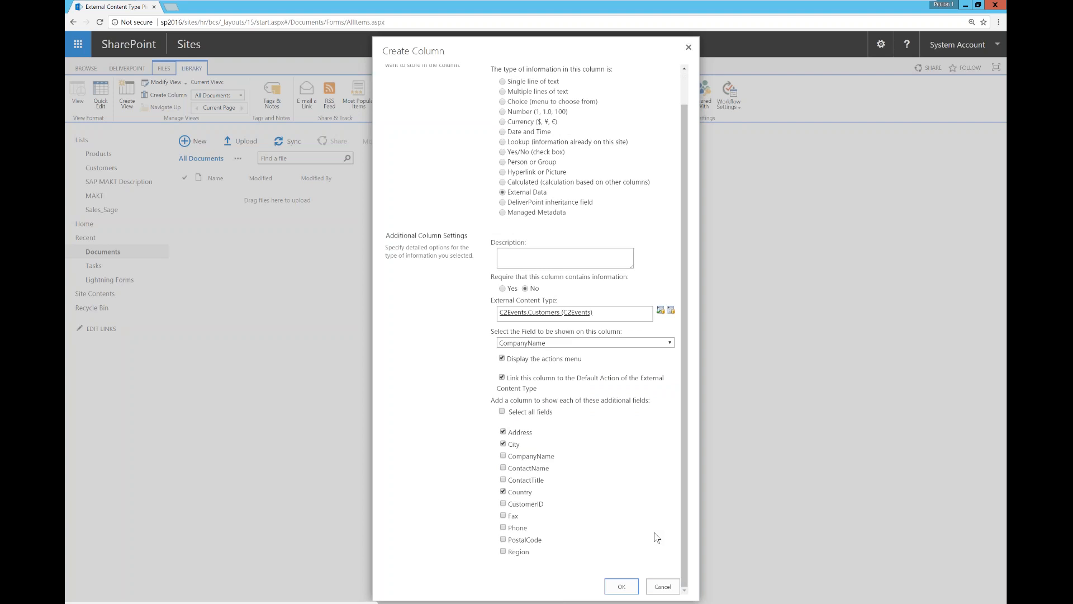
key(Return)
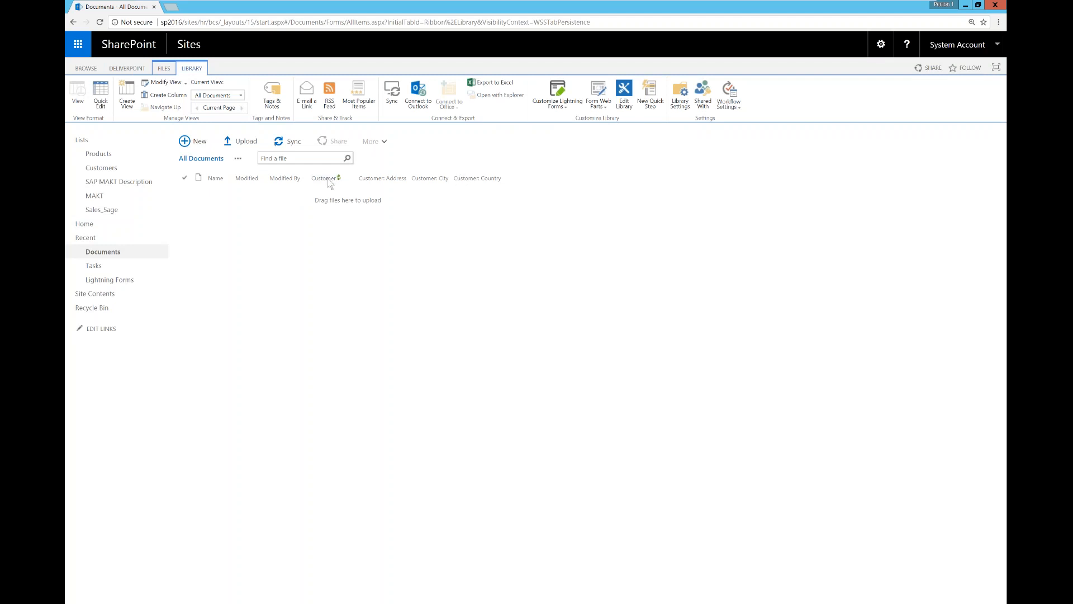
Step: Upload BCS Training.pptx from the computer into the Documents library
click(164, 68)
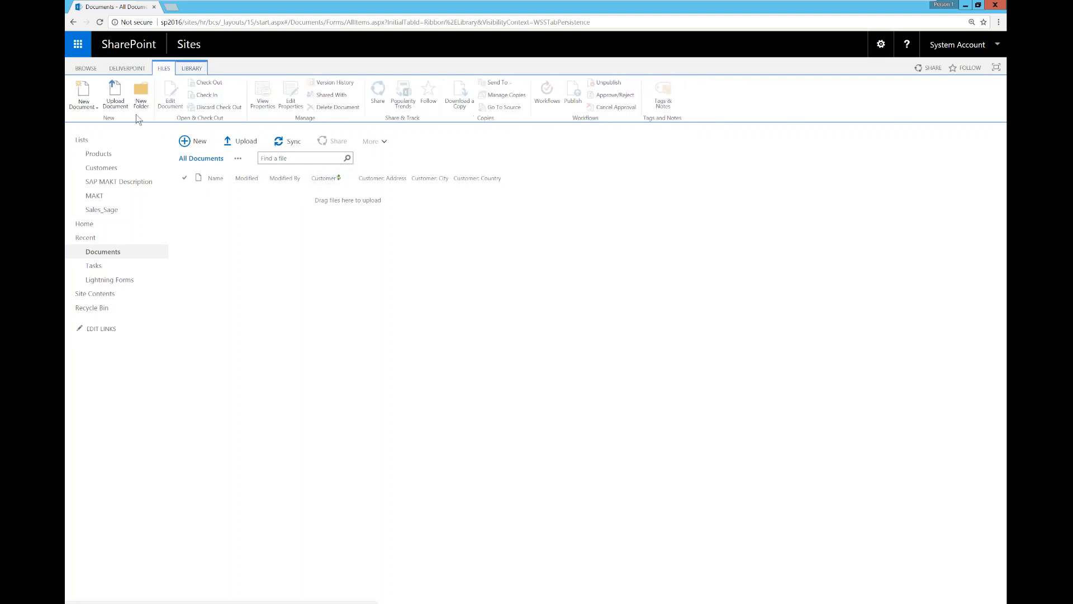
click(115, 96)
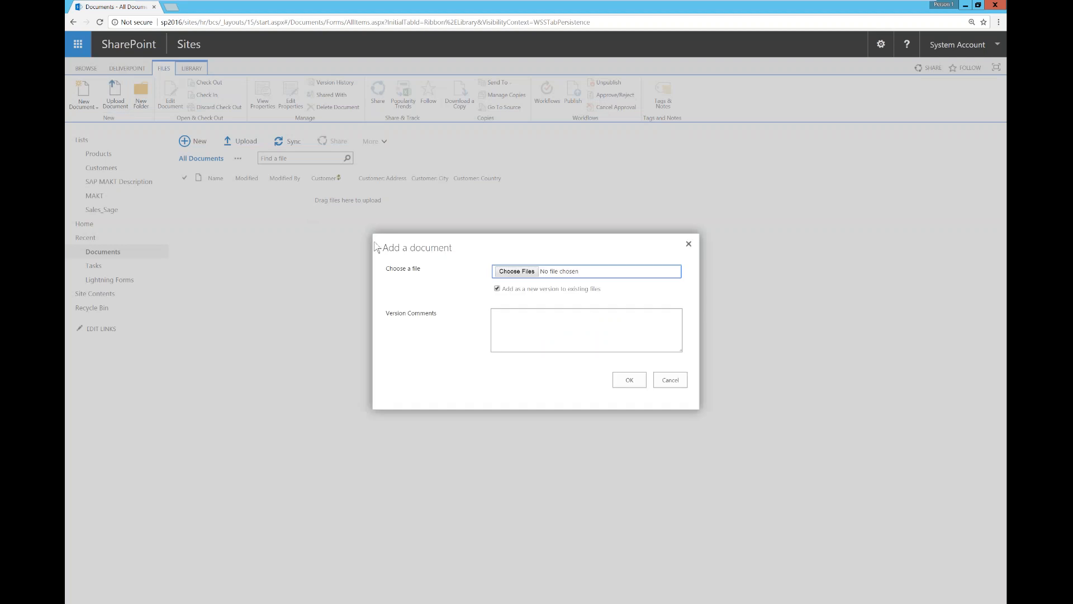
click(514, 276)
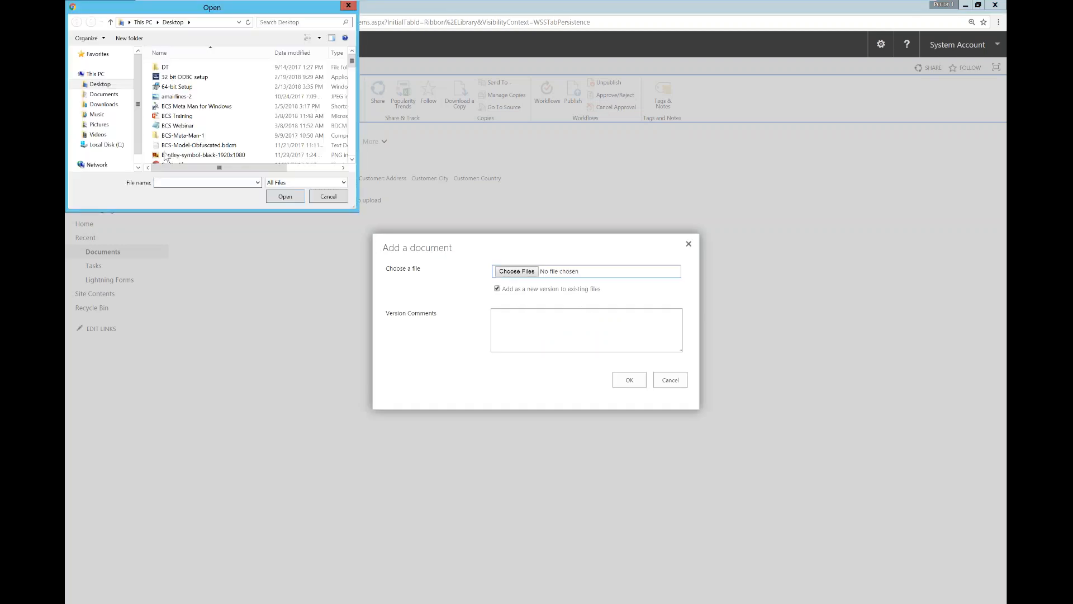
double_click(176, 116)
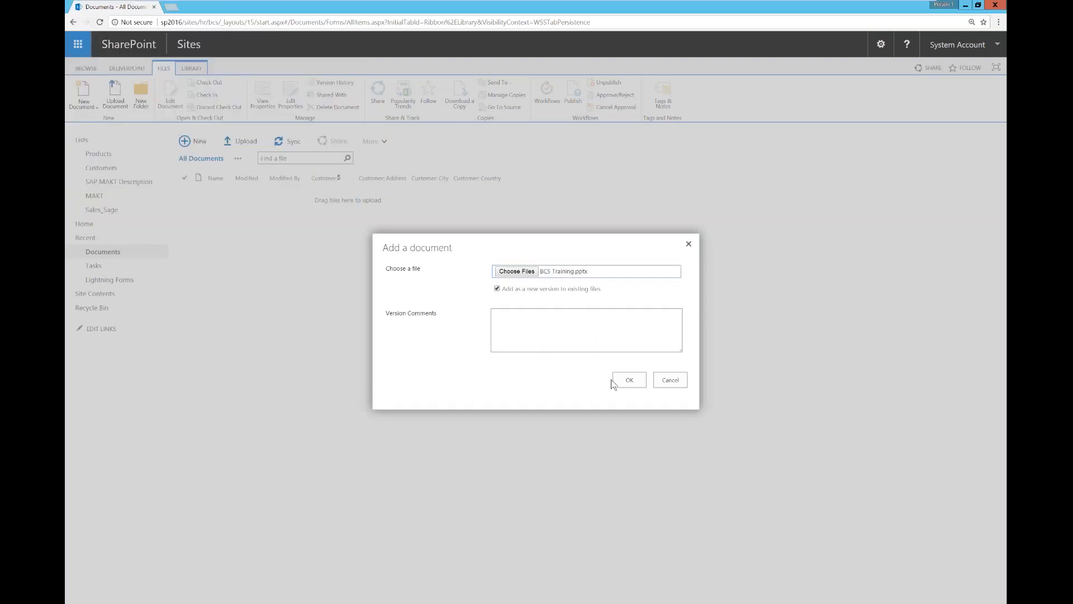
click(621, 383)
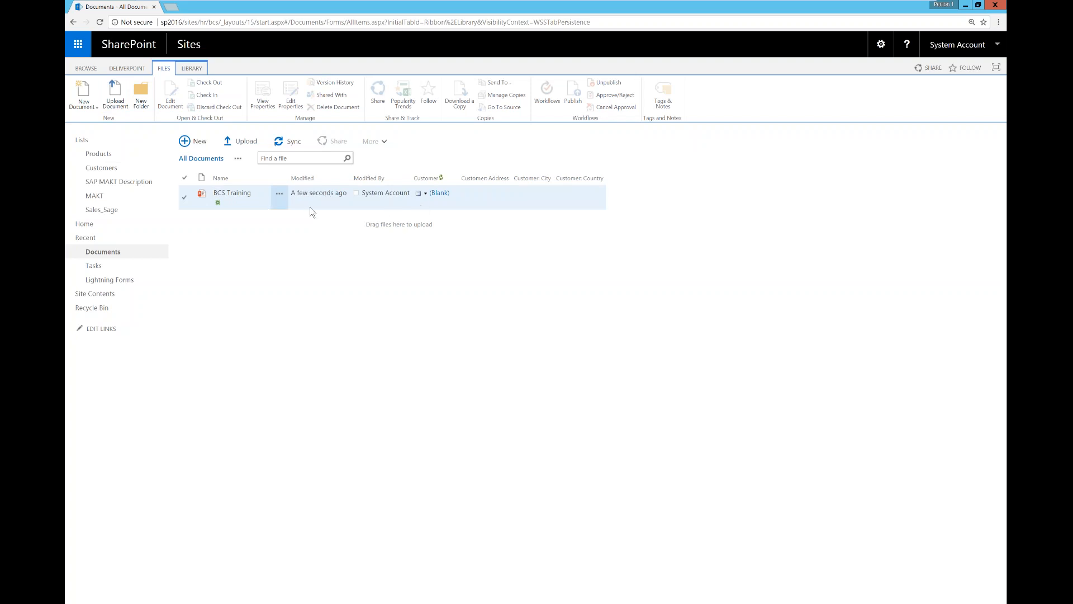
Step: Open BCS Training's properties form and list the C2Events customers for its Customer field
click(279, 193)
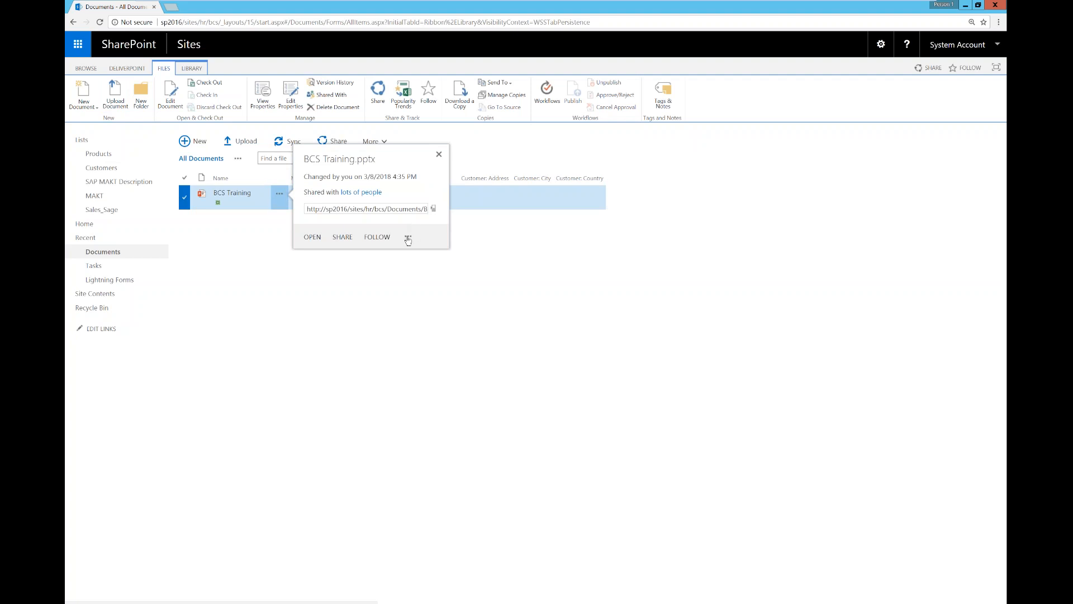
click(408, 236)
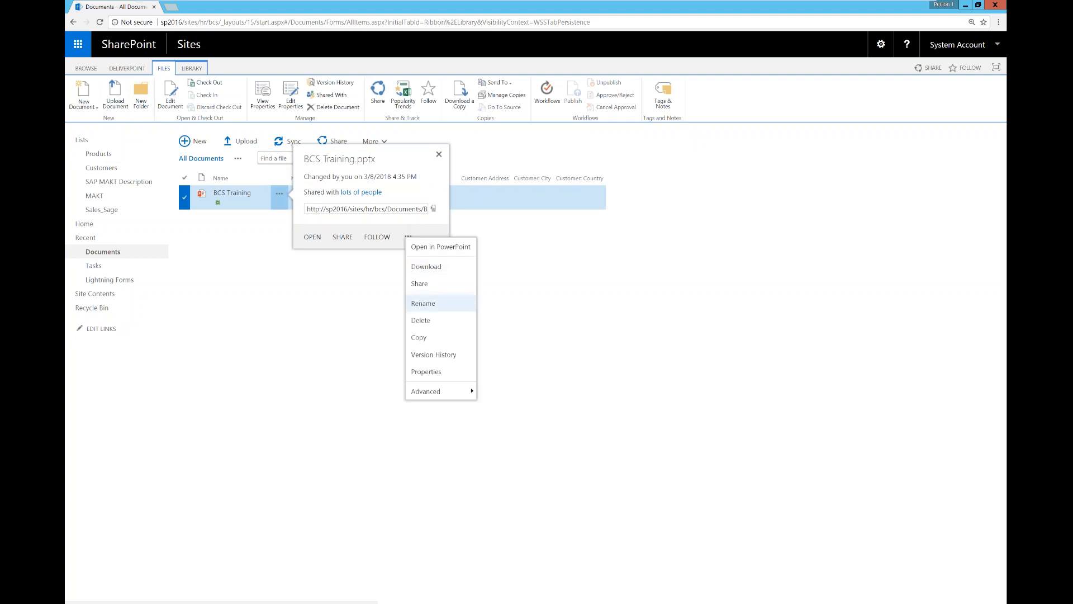
click(424, 372)
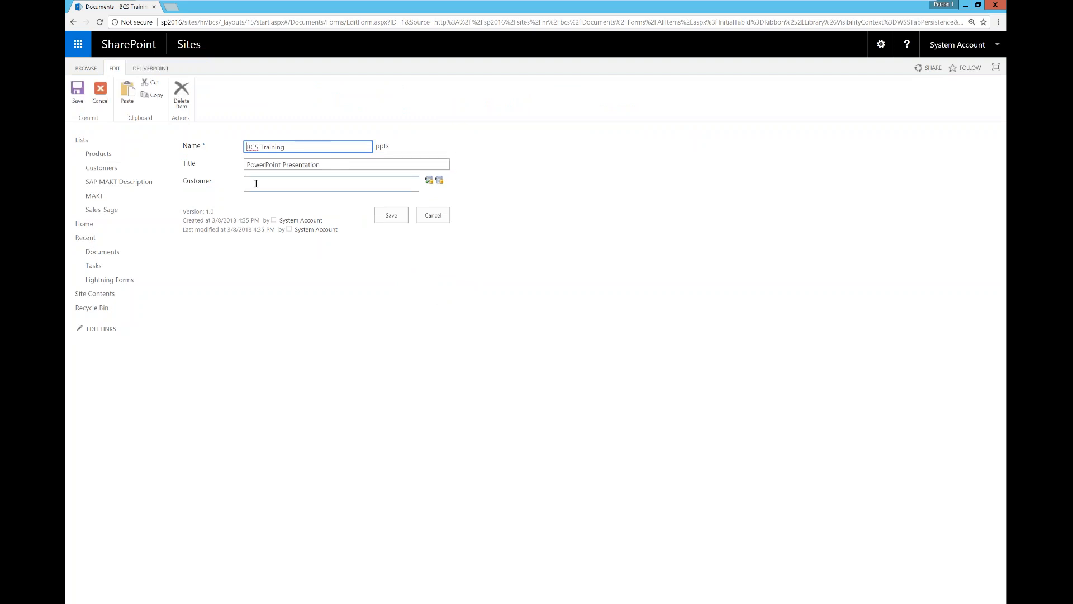
click(439, 180)
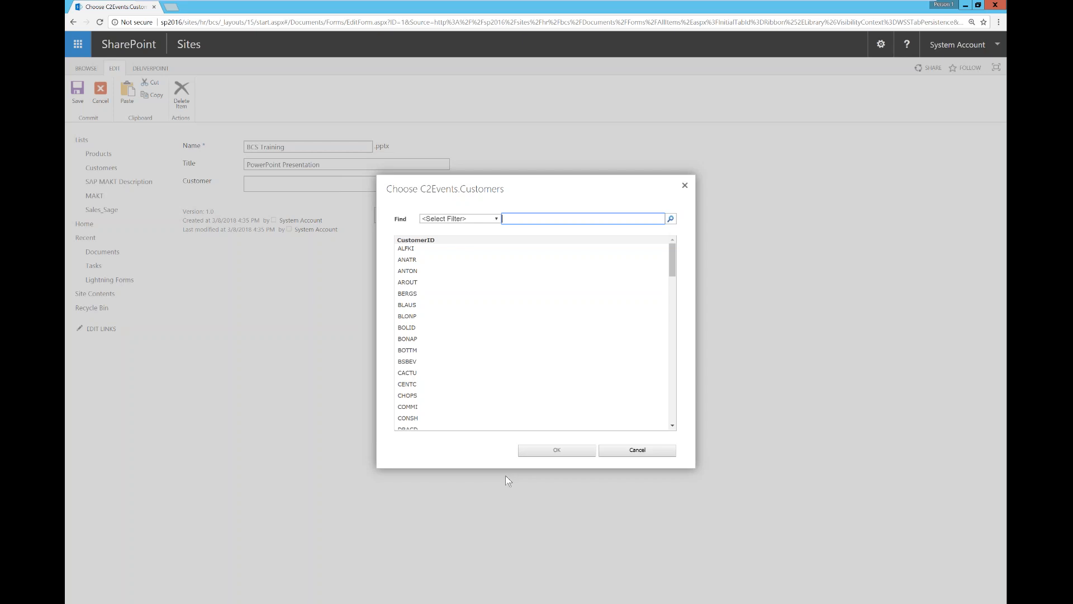
Step: Choose customer BERGS (Berglunds snabbköp) after checking the picker's Find filters
click(407, 294)
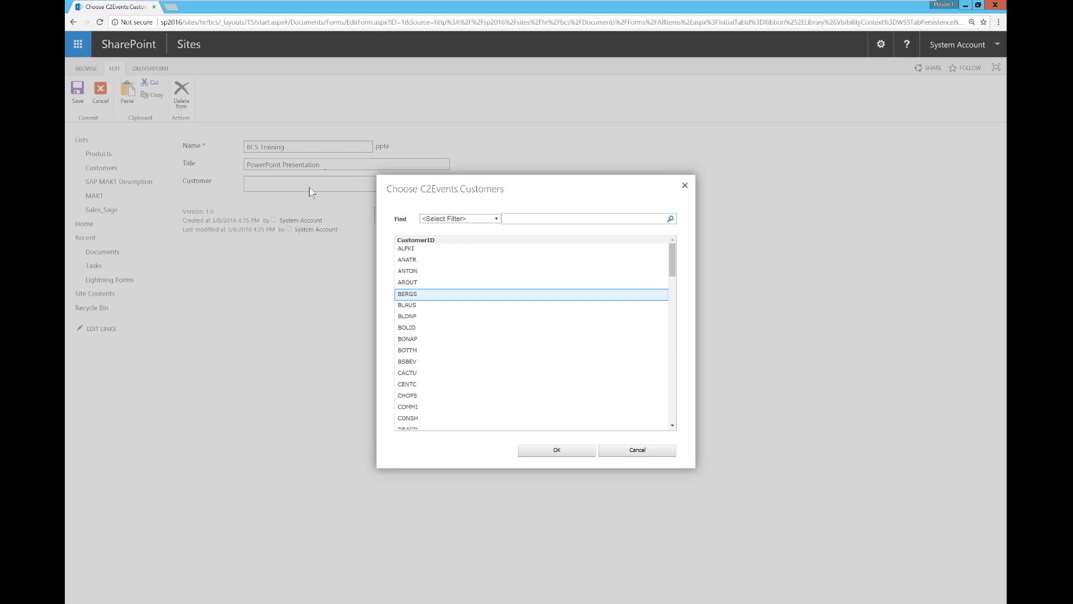
click(530, 217)
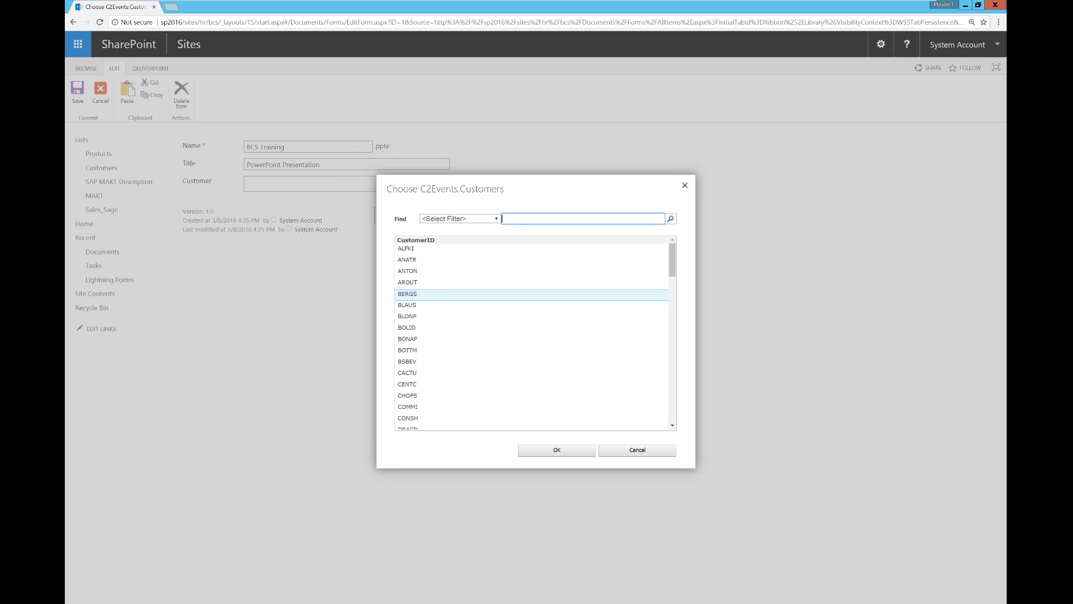
click(497, 220)
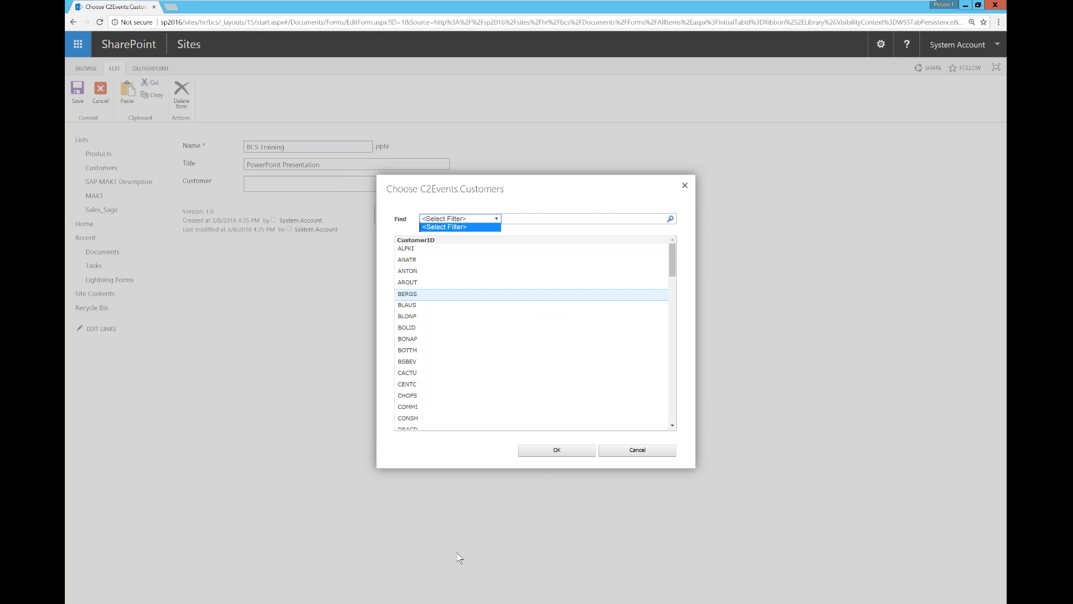
click(545, 453)
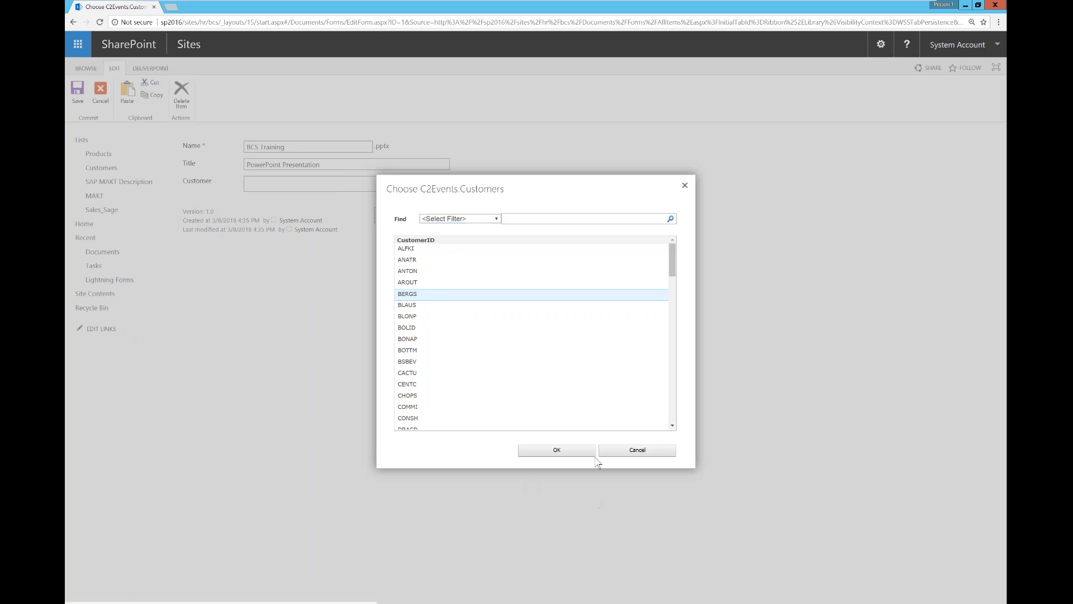
click(578, 450)
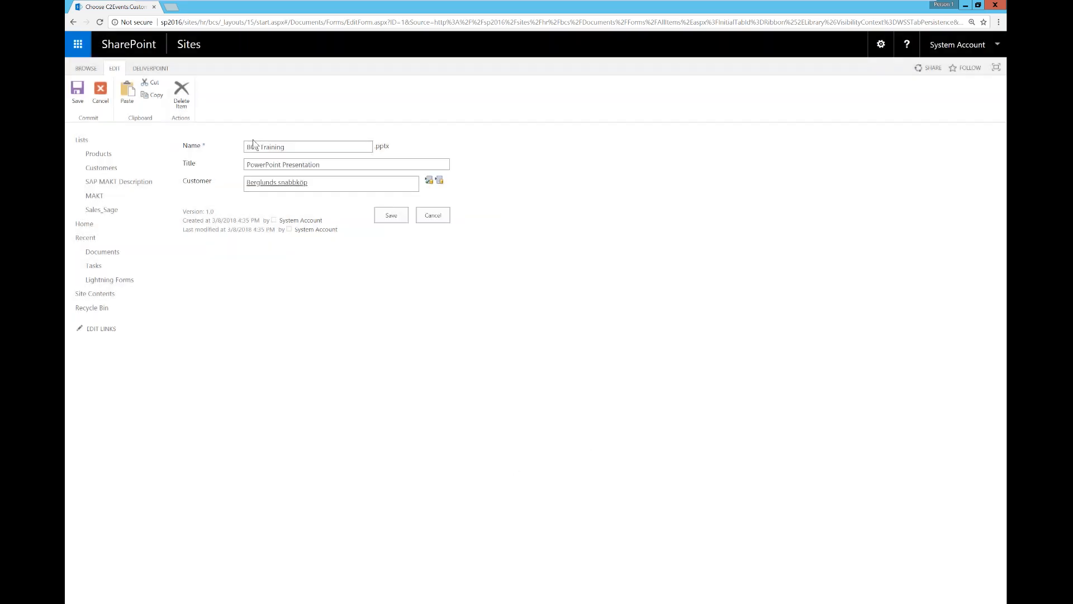
Step: Save BCS Training's customer details and return to the PowerPoint slideshow
click(391, 217)
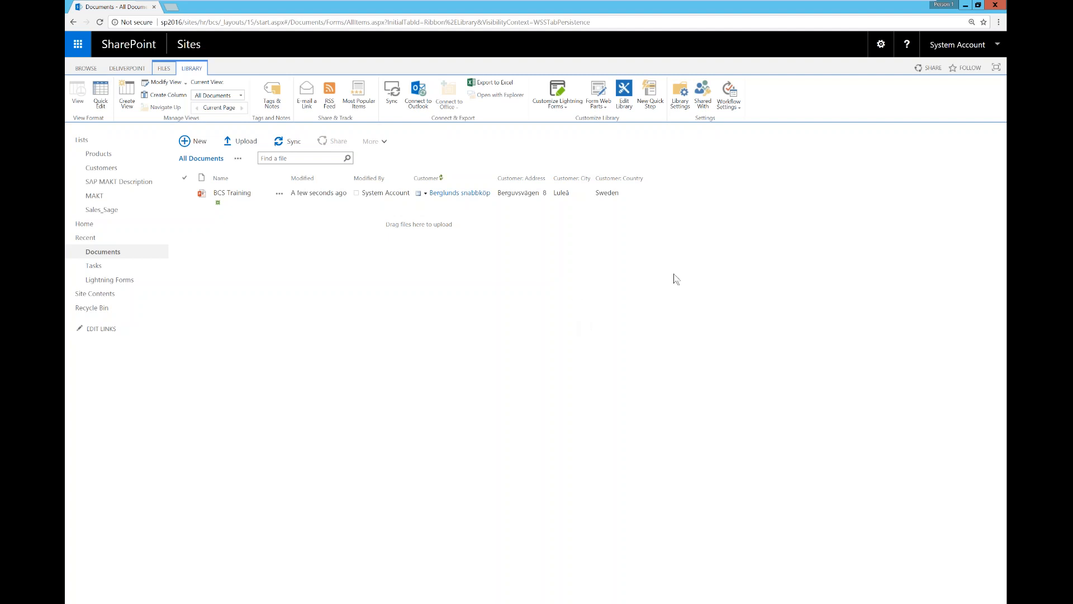
click(229, 599)
click(258, 568)
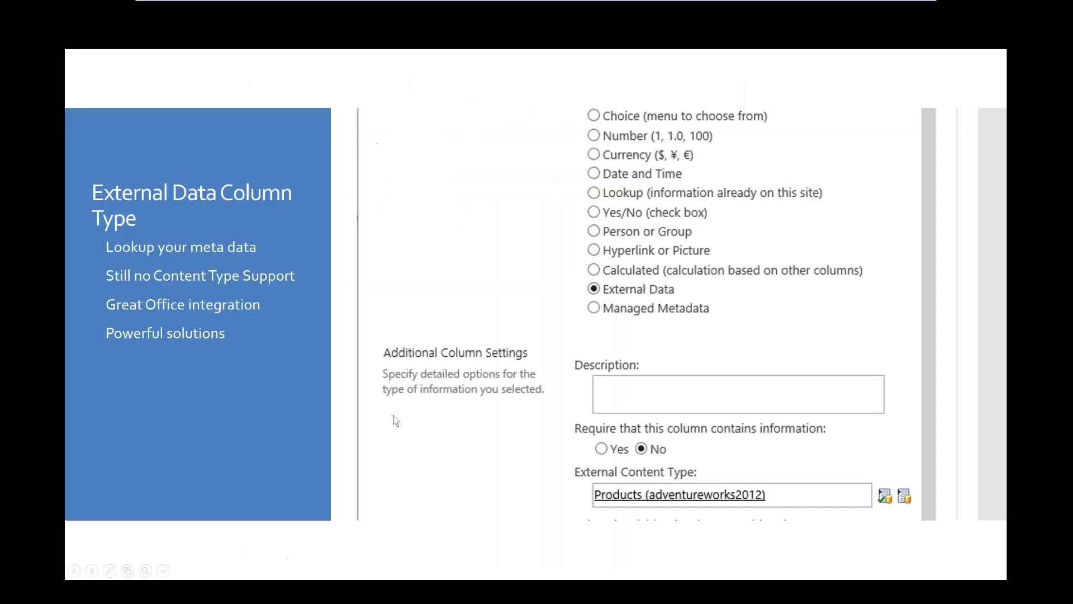
Step: Advance the slides from Office Client Integration on to the Search slide
click(402, 432)
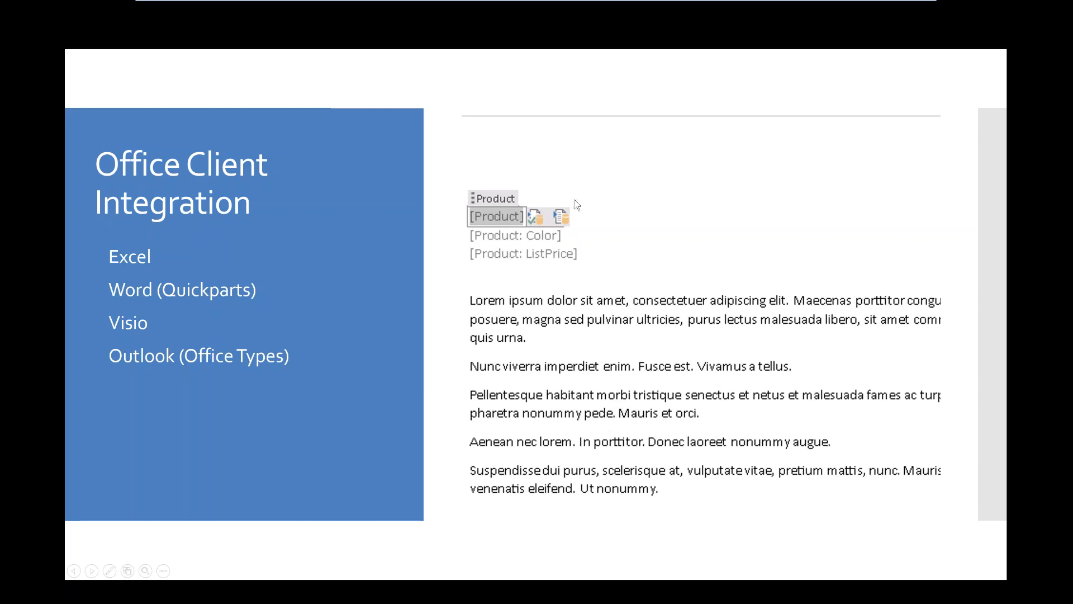
click(517, 411)
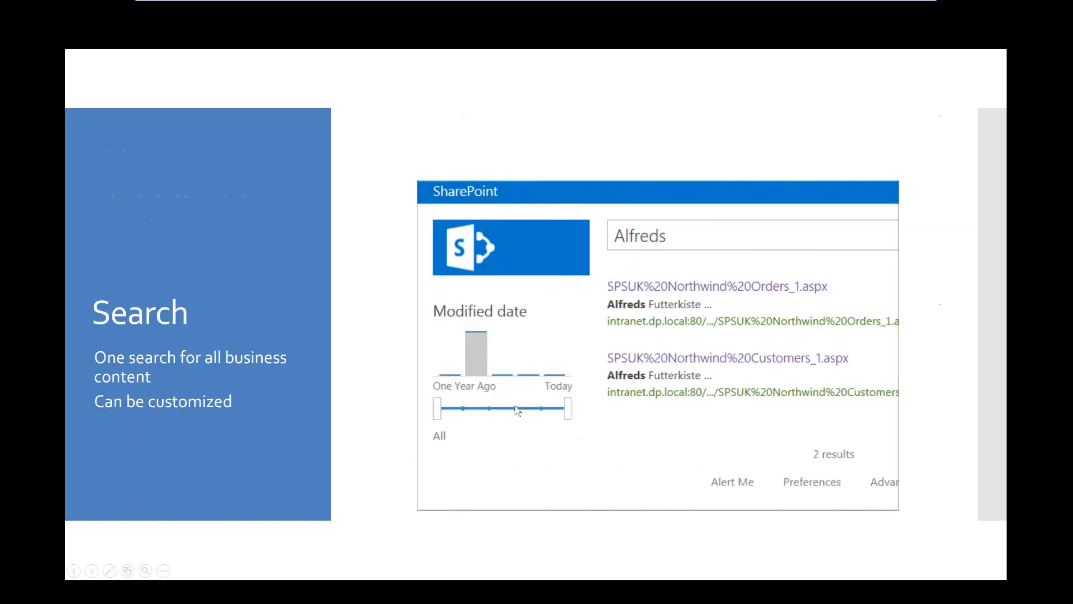
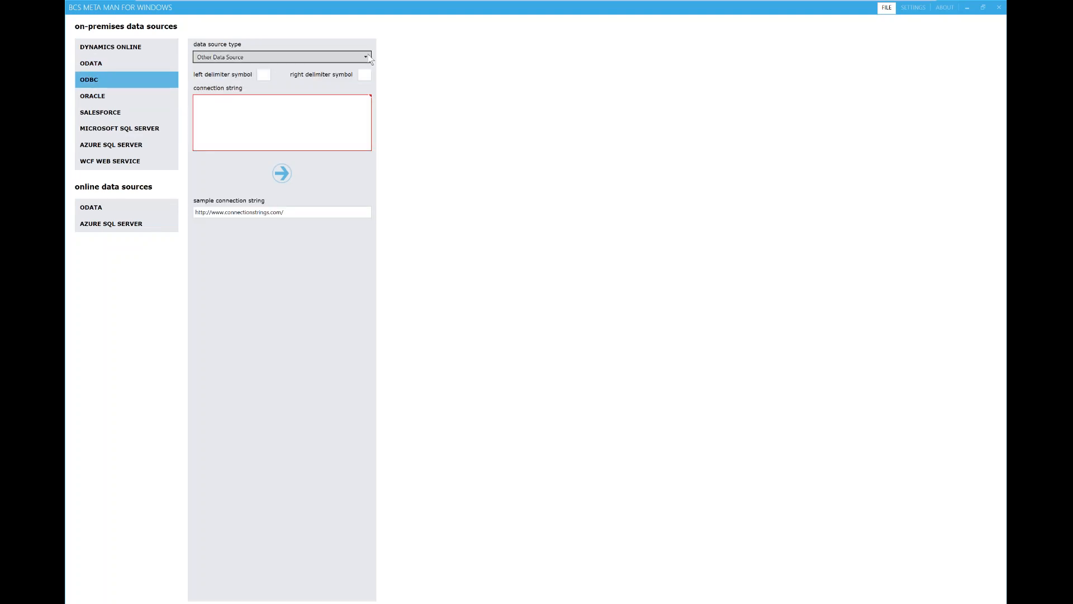
Step: Compare the data source types and settle on a Microsoft SQL Server connection to sql2016
click(257, 57)
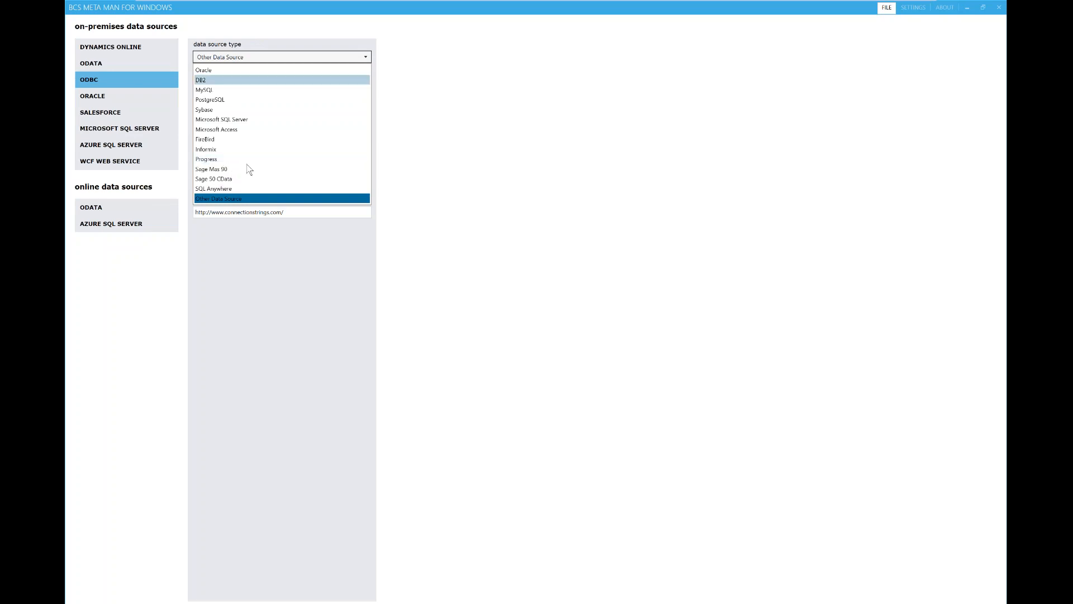
click(222, 200)
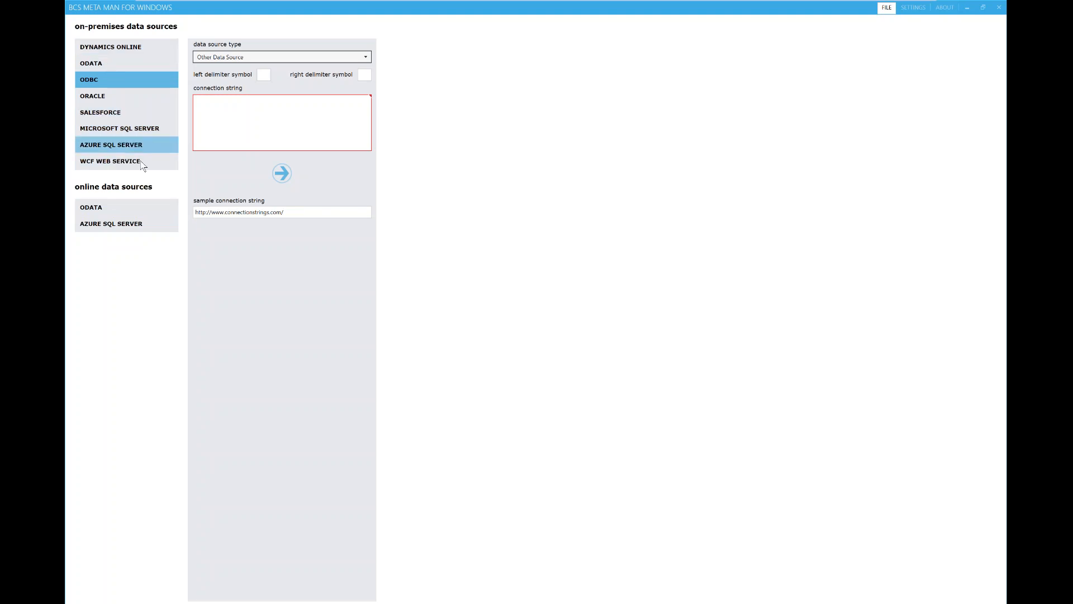
click(128, 131)
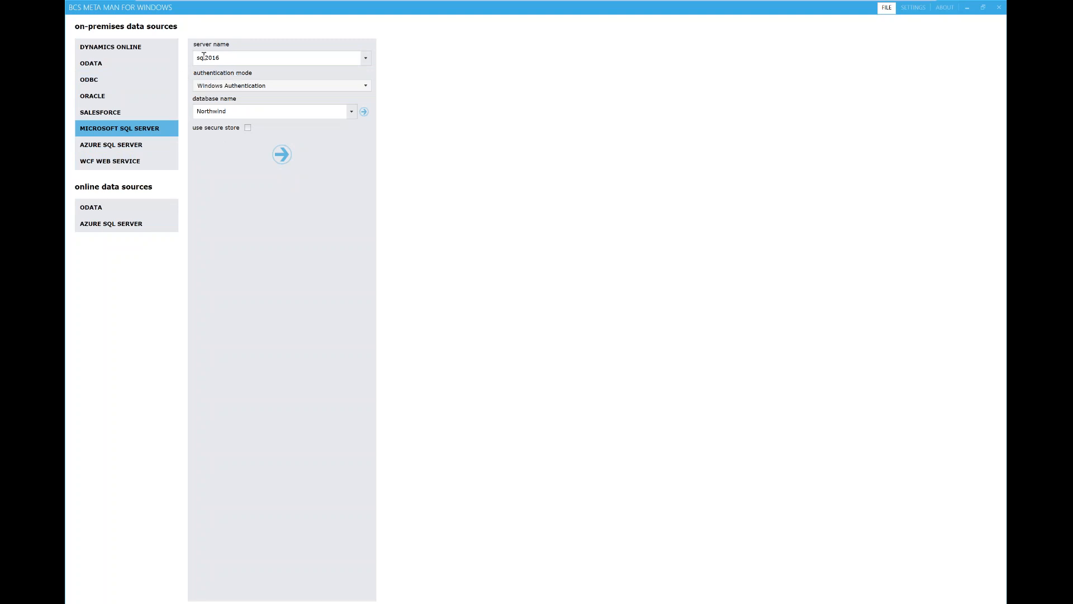
click(128, 96)
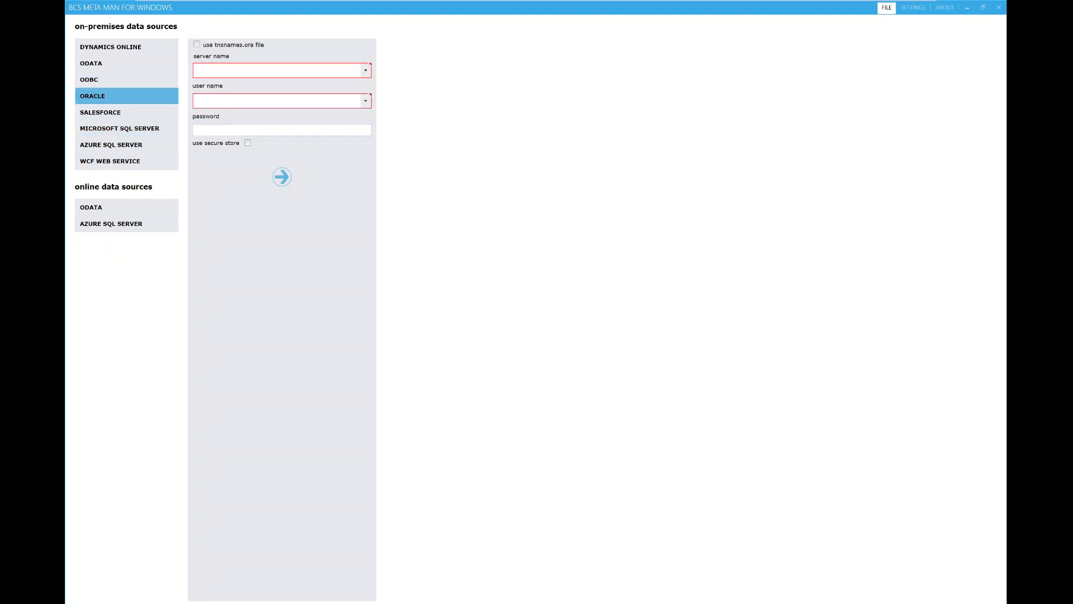
click(147, 129)
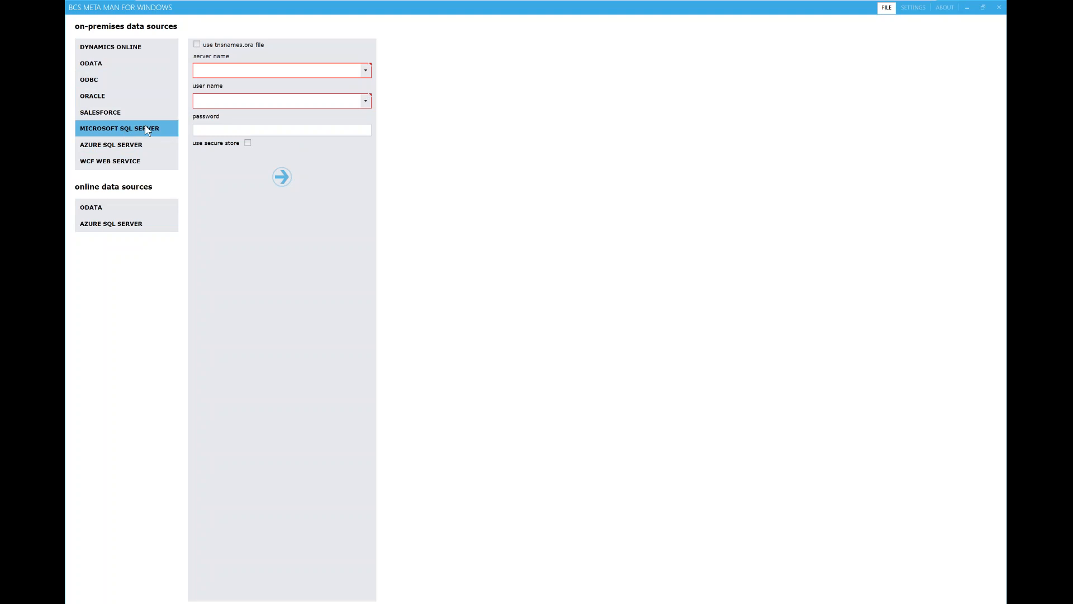
click(102, 66)
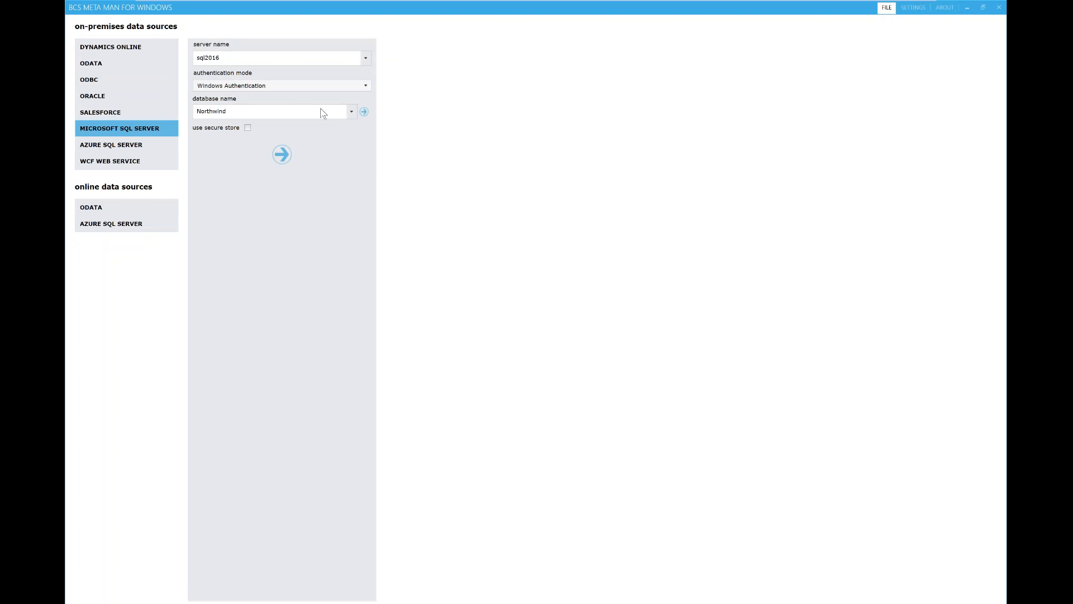
Step: Refresh the database list, choose Northwind, and connect using Windows Authentication
click(366, 113)
click(352, 112)
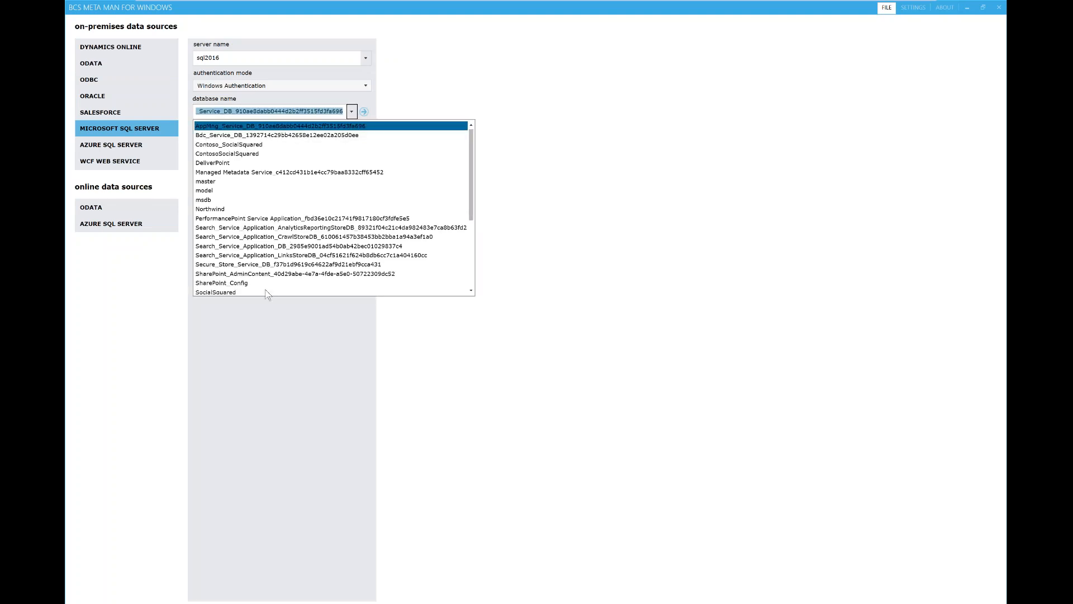
click(234, 209)
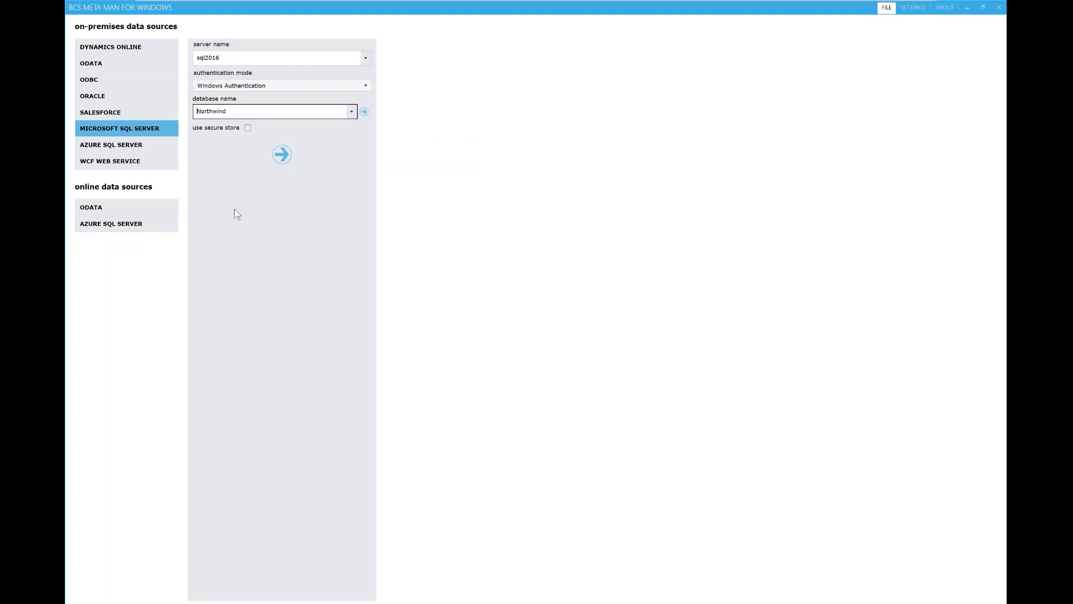
click(355, 114)
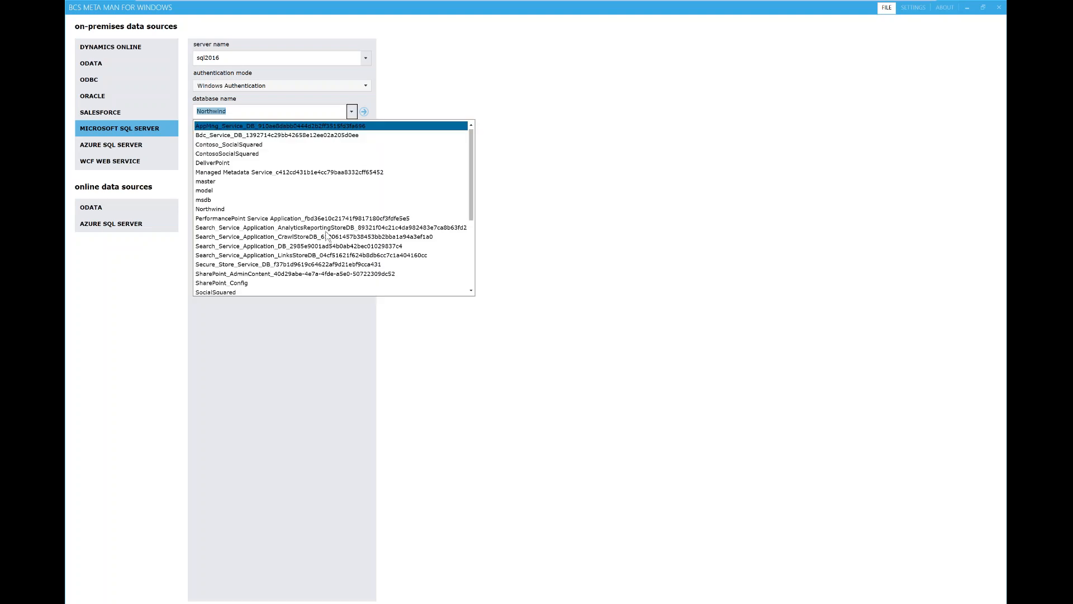
click(505, 170)
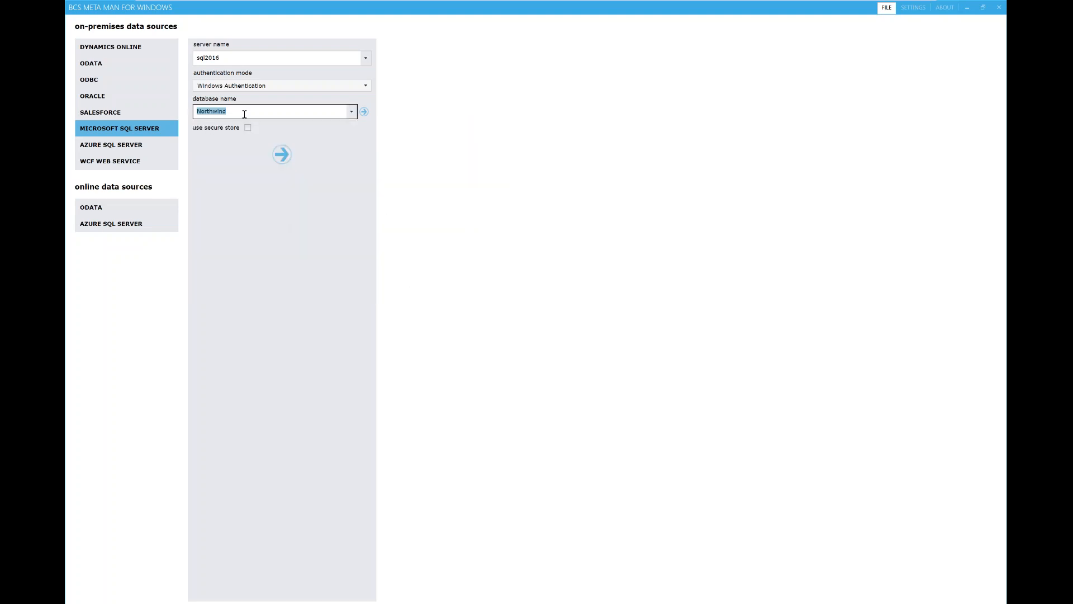
click(282, 154)
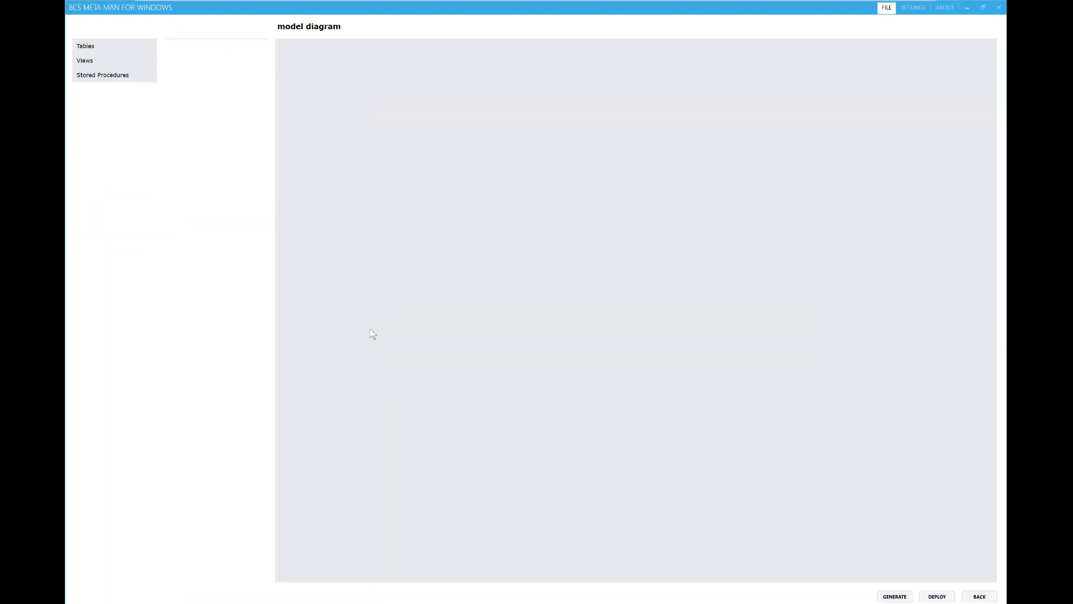
Step: Drag the Customers table onto the diagram and create it with all six CRUD methods
click(101, 47)
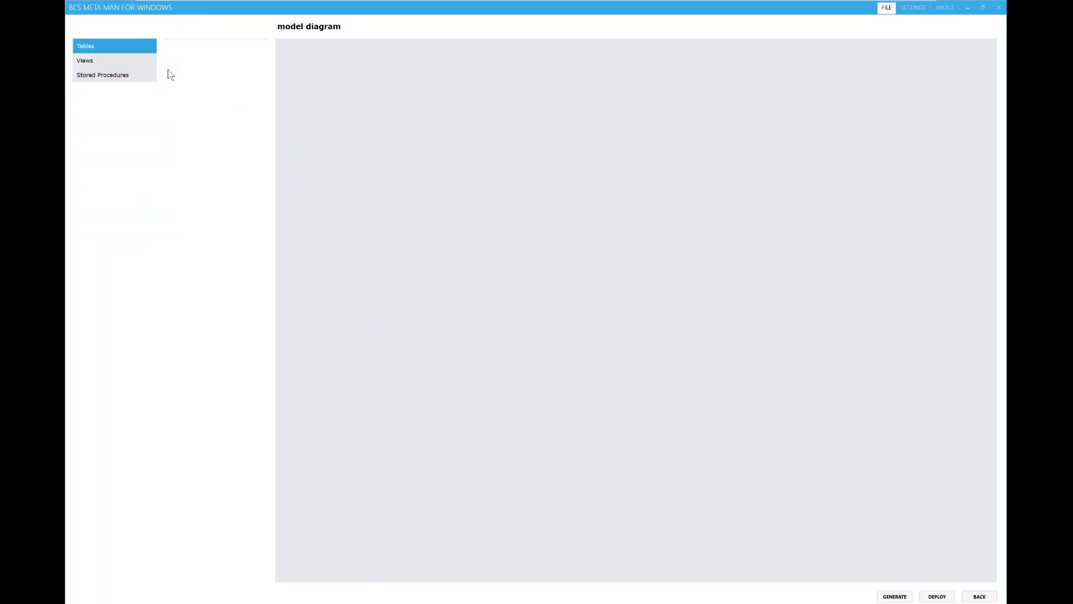
click(124, 76)
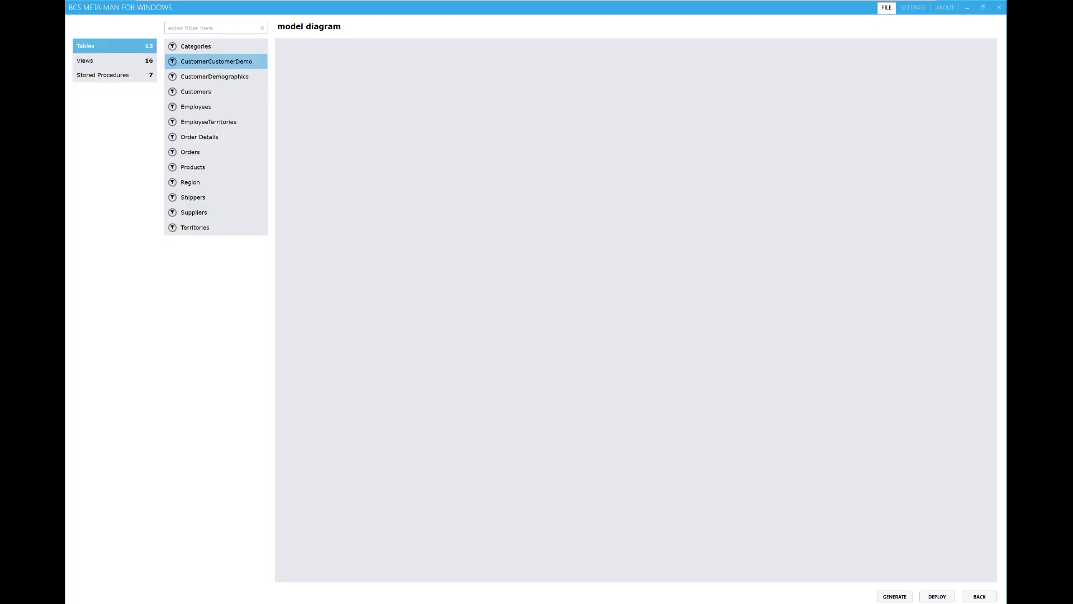
drag(174, 94, 382, 153)
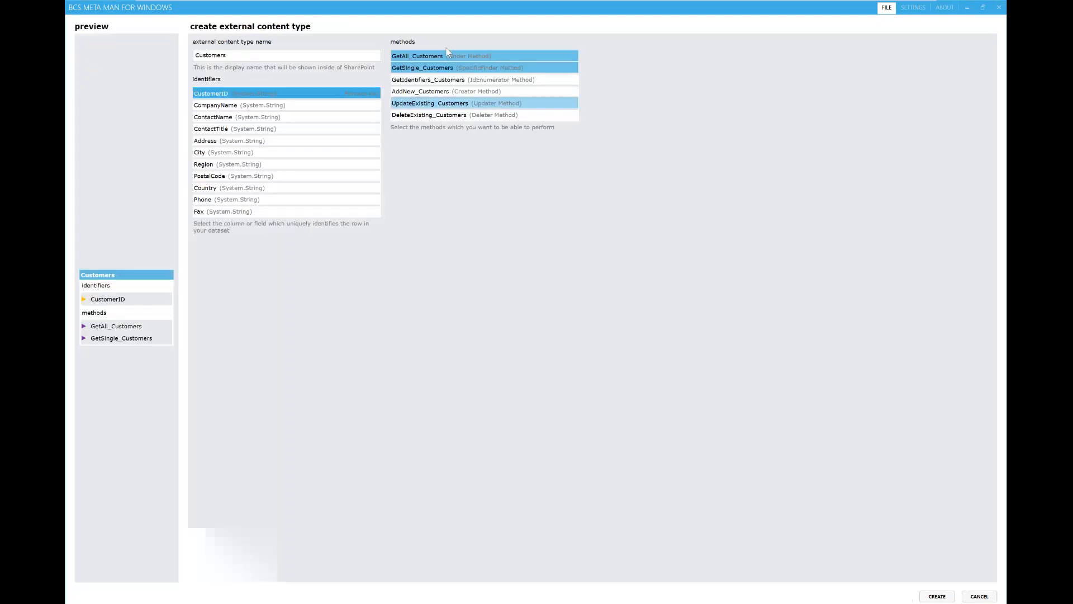
click(514, 79)
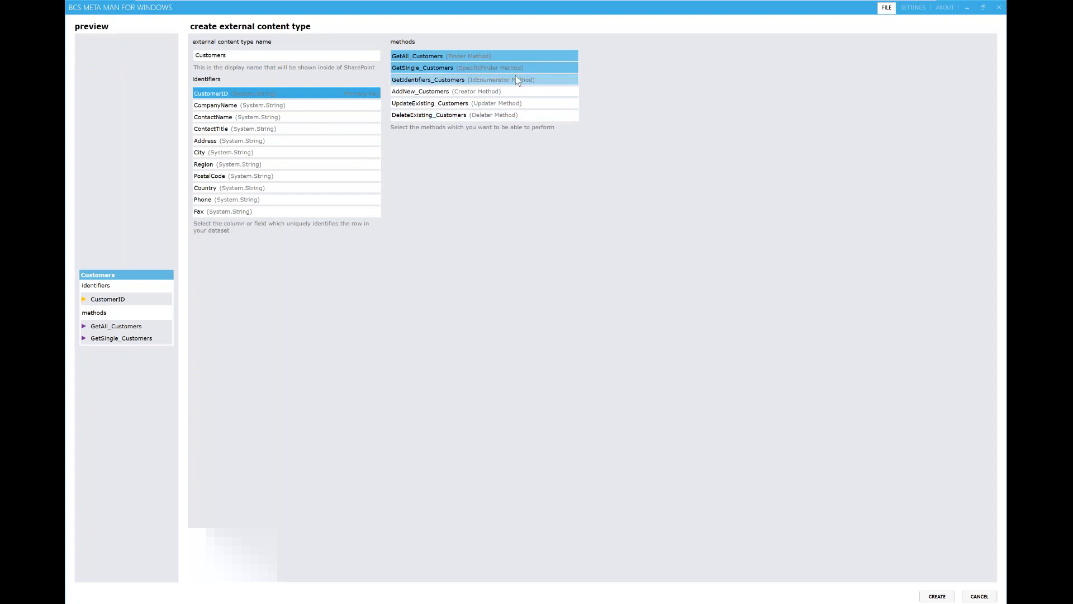
click(517, 91)
click(521, 103)
click(506, 115)
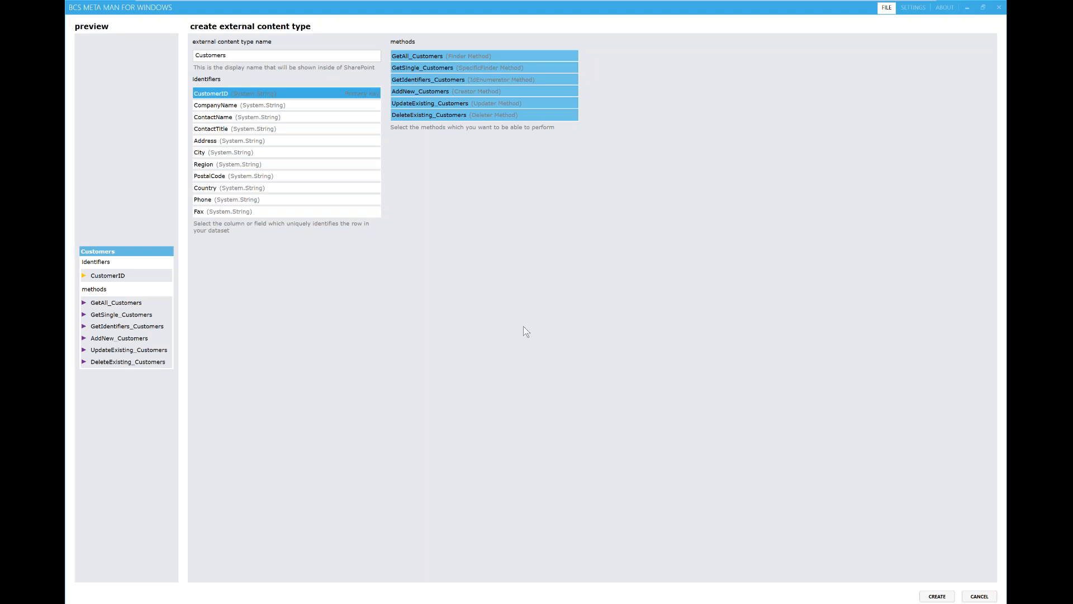
click(937, 596)
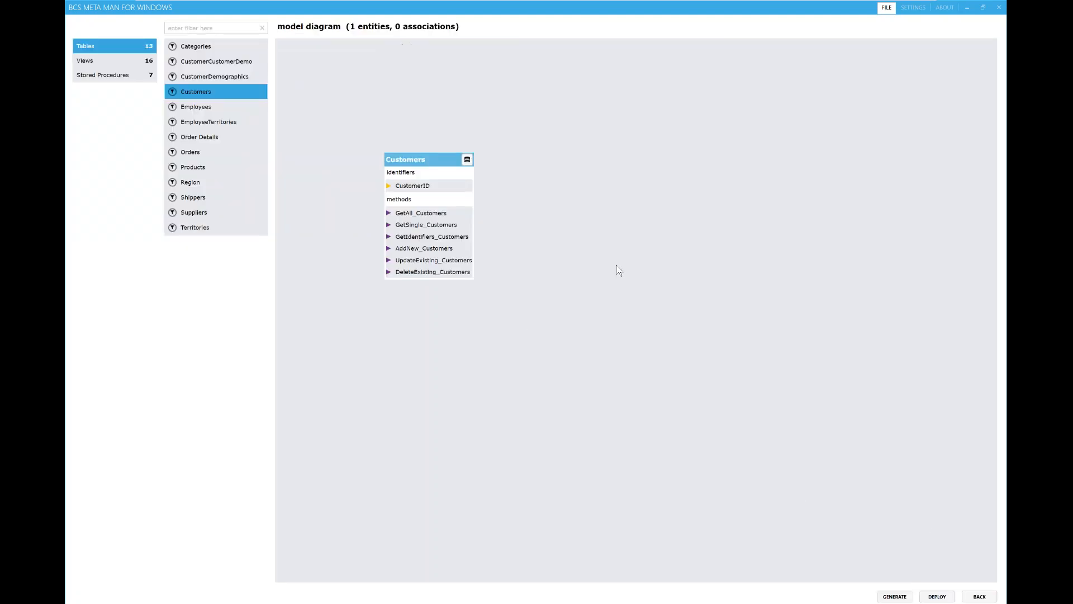
click(467, 159)
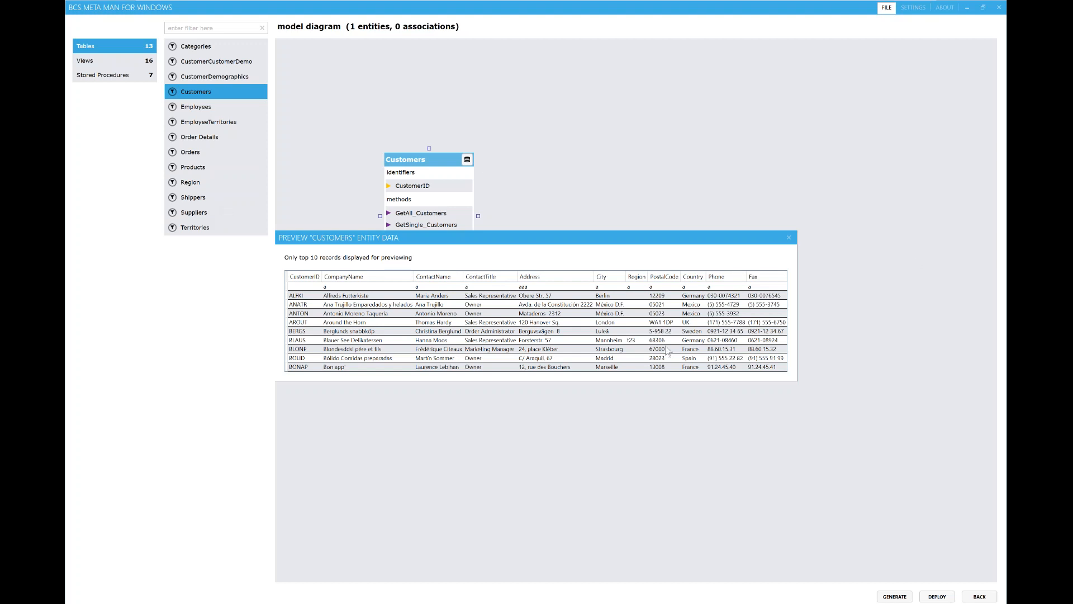
click(788, 237)
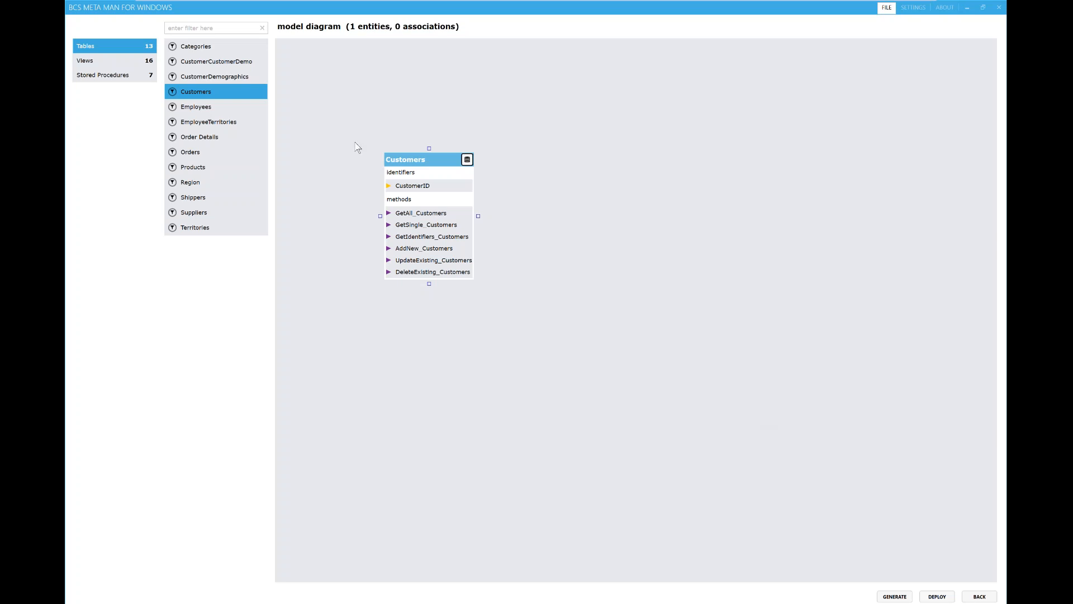
click(192, 157)
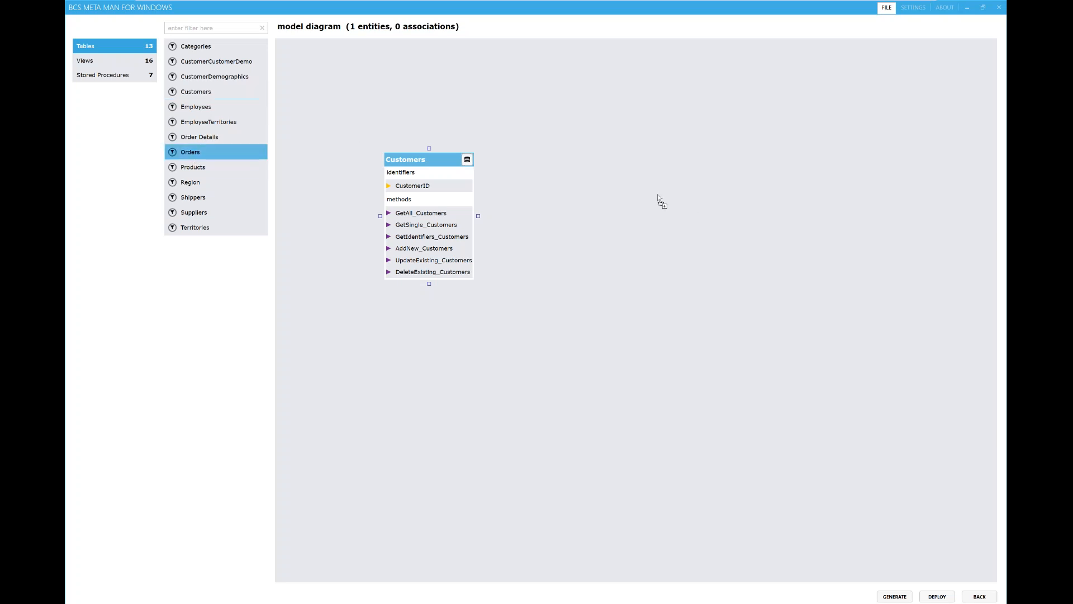
Step: Add the Orders table to the diagram as an entity with all six methods
drag(663, 239, 660, 232)
click(457, 80)
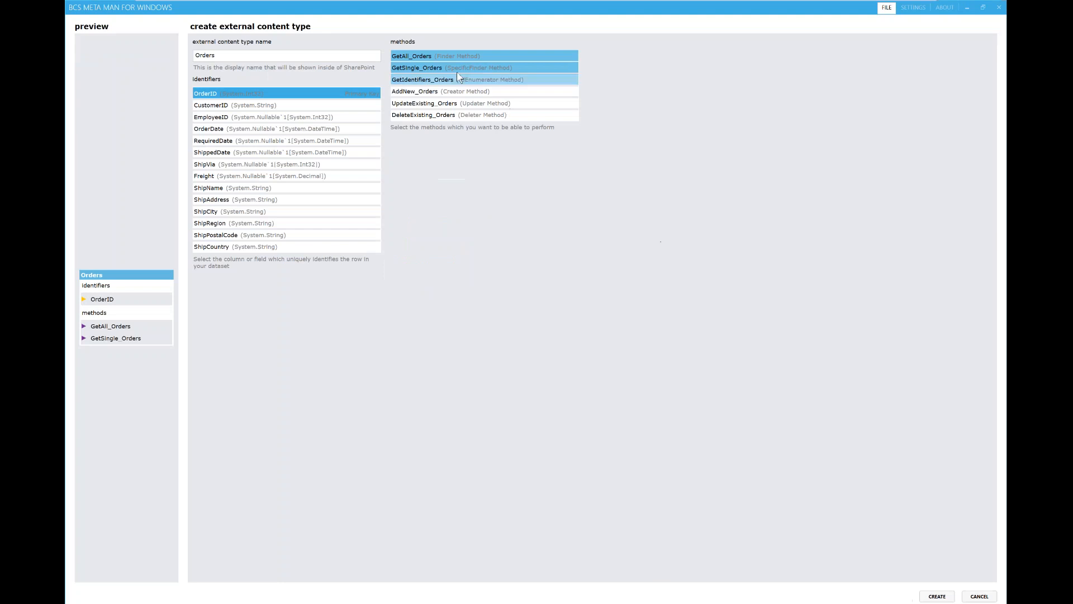
click(482, 93)
click(481, 103)
click(481, 114)
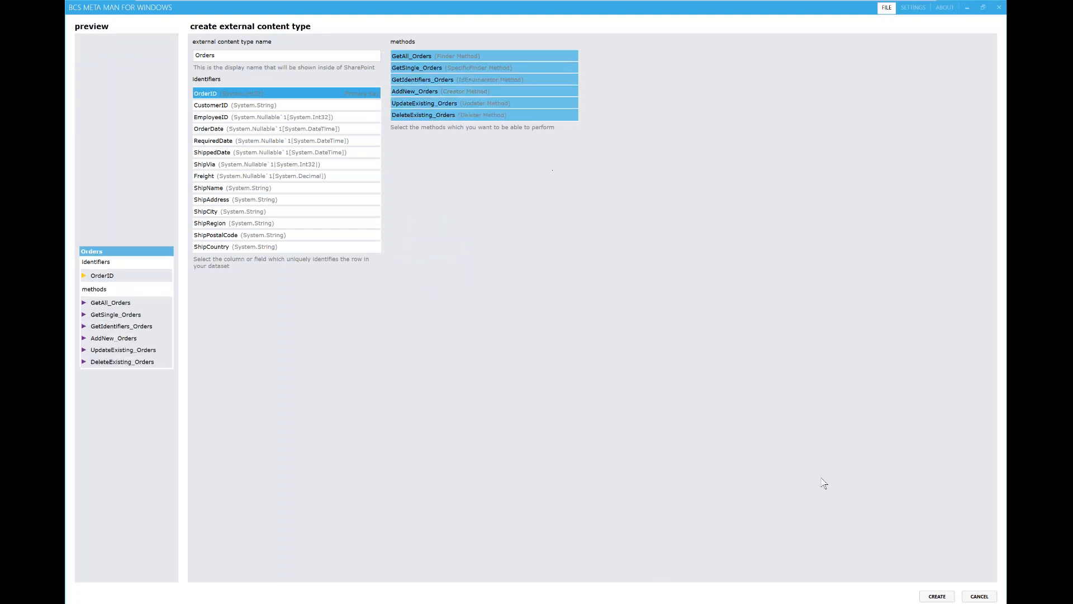
click(943, 596)
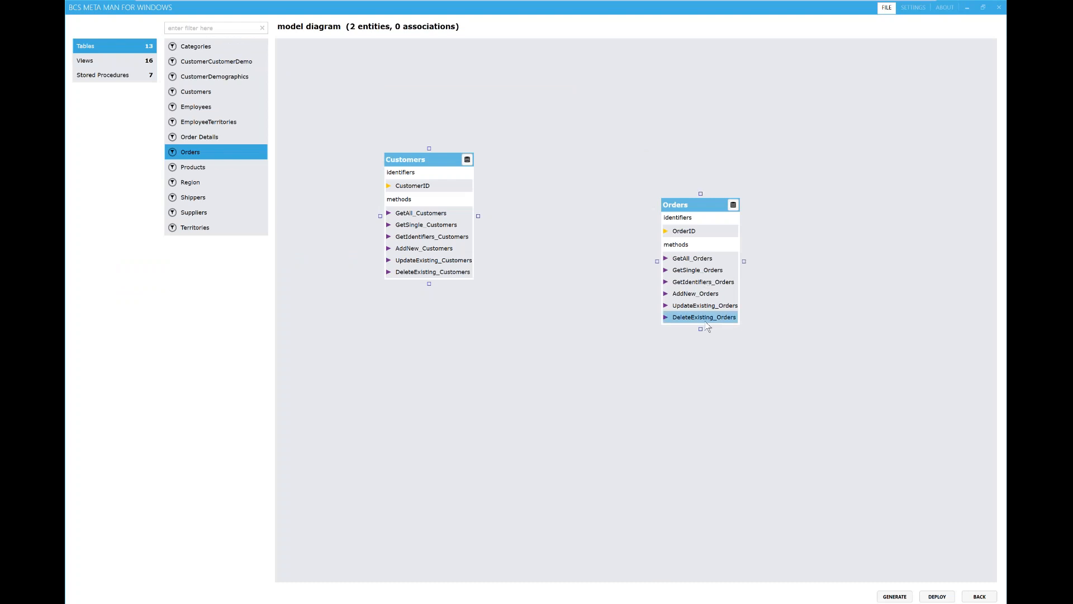
Step: Create a Customers-to-Orders association mapping CustomerID to the Orders CustomerID field
drag(479, 216, 663, 256)
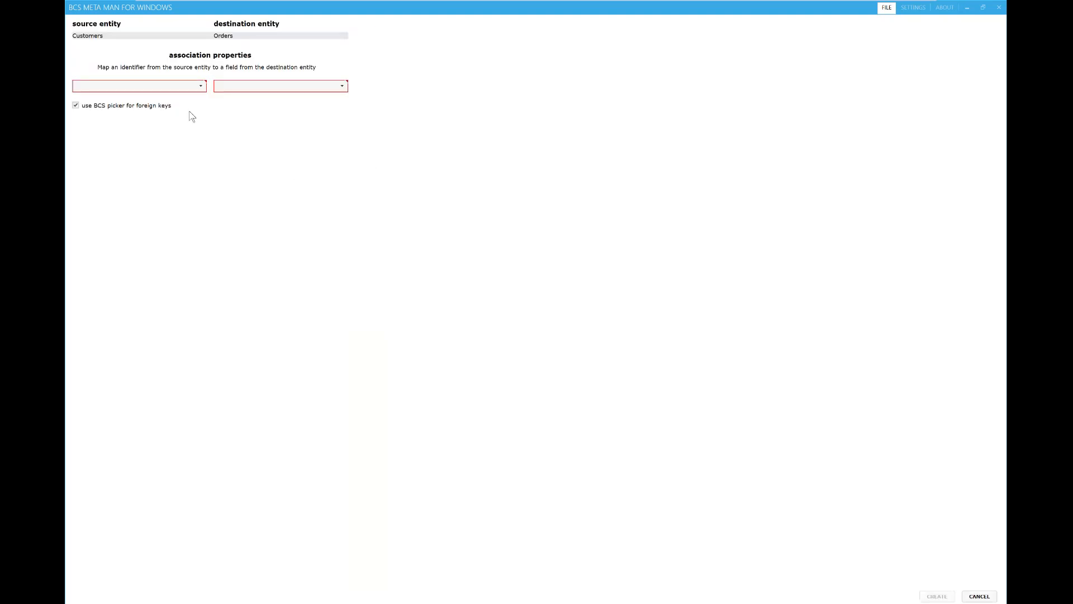
click(198, 86)
click(179, 100)
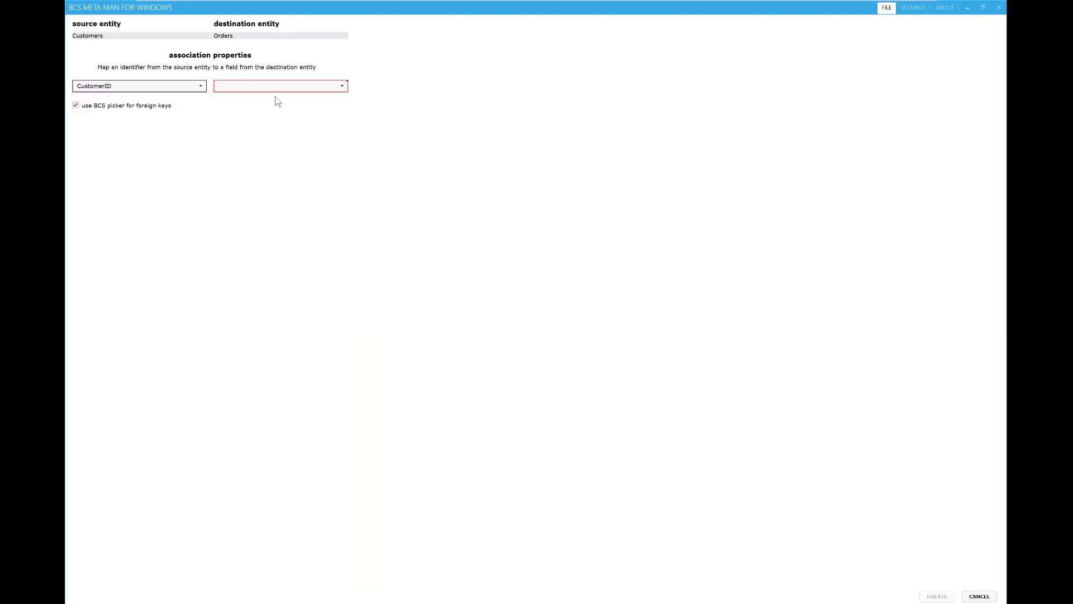
click(277, 89)
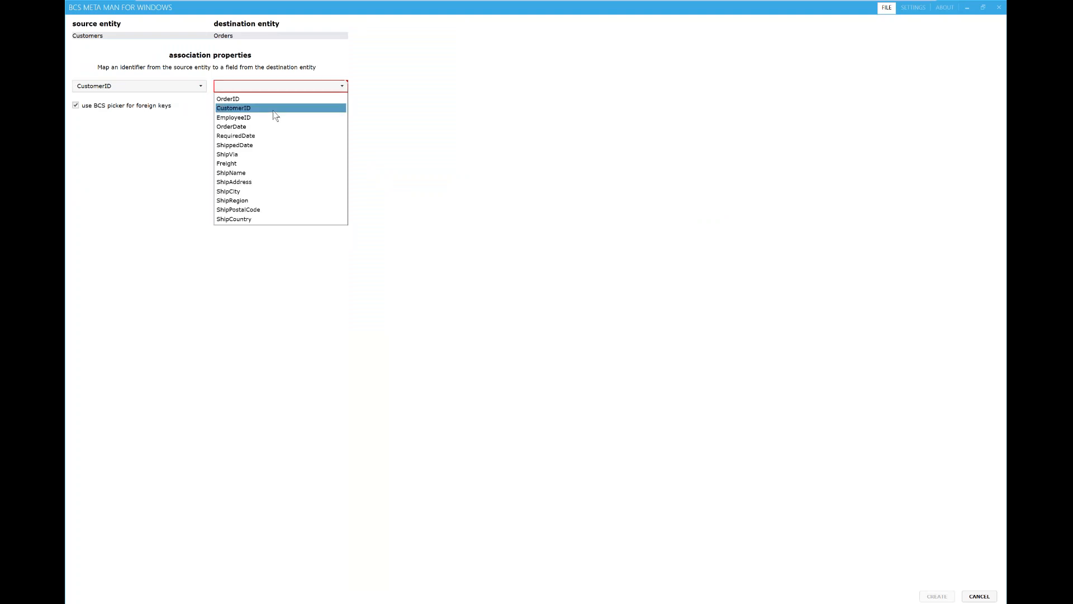
click(275, 109)
click(937, 596)
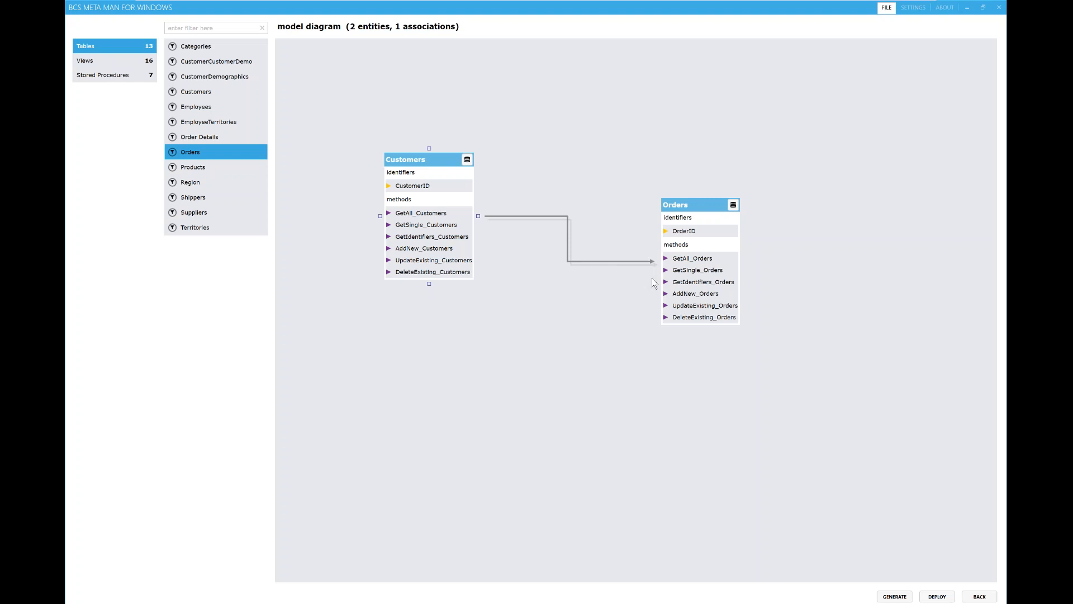
Step: Set CompanyName as the Customers title column and view the entity's six methods
right_click(428, 174)
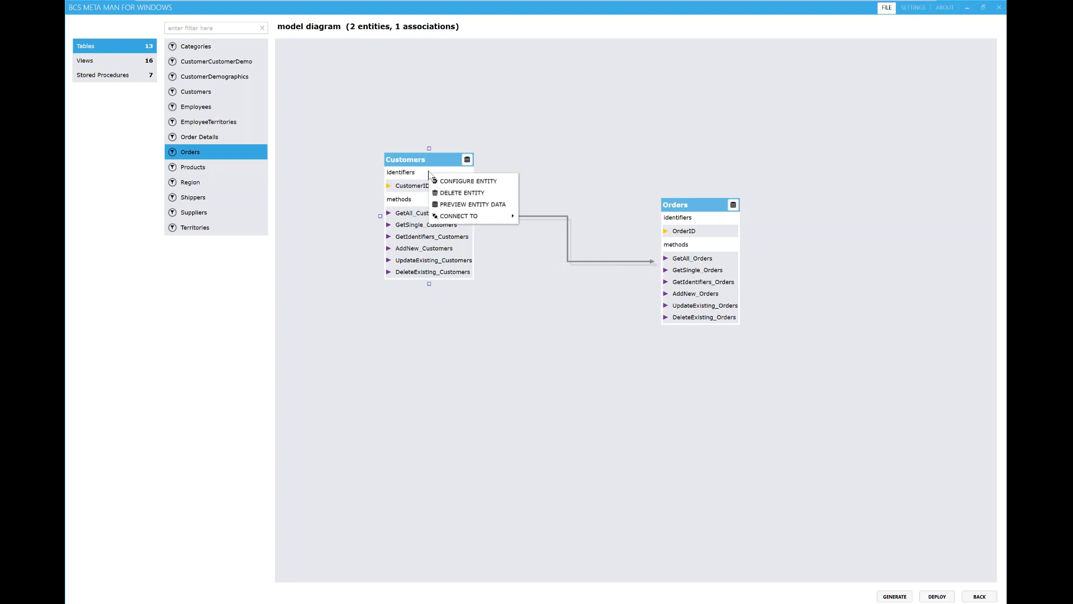
click(441, 181)
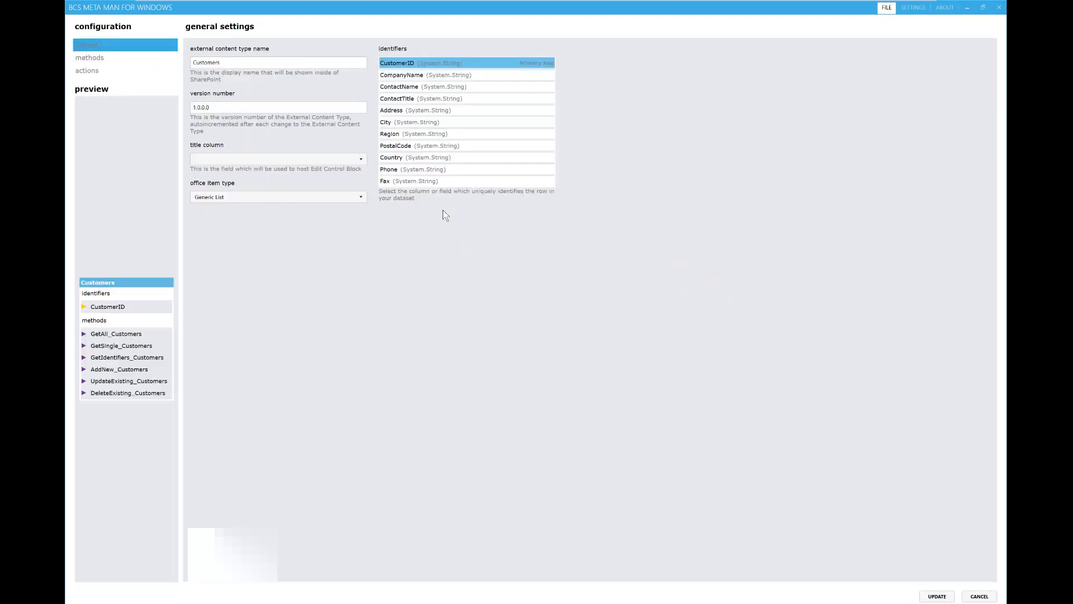
click(358, 161)
click(306, 182)
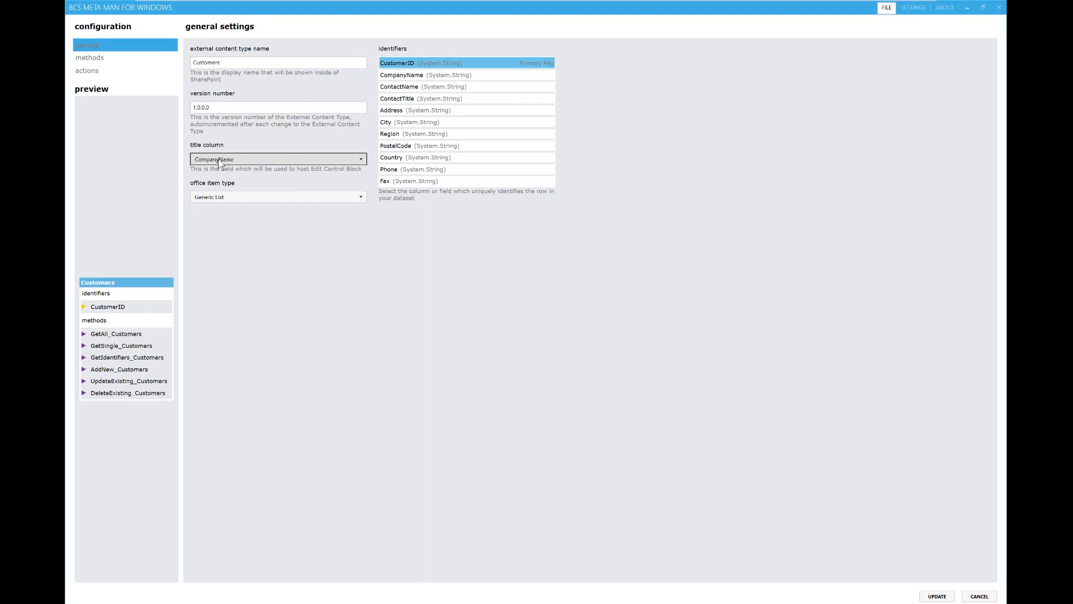
click(129, 60)
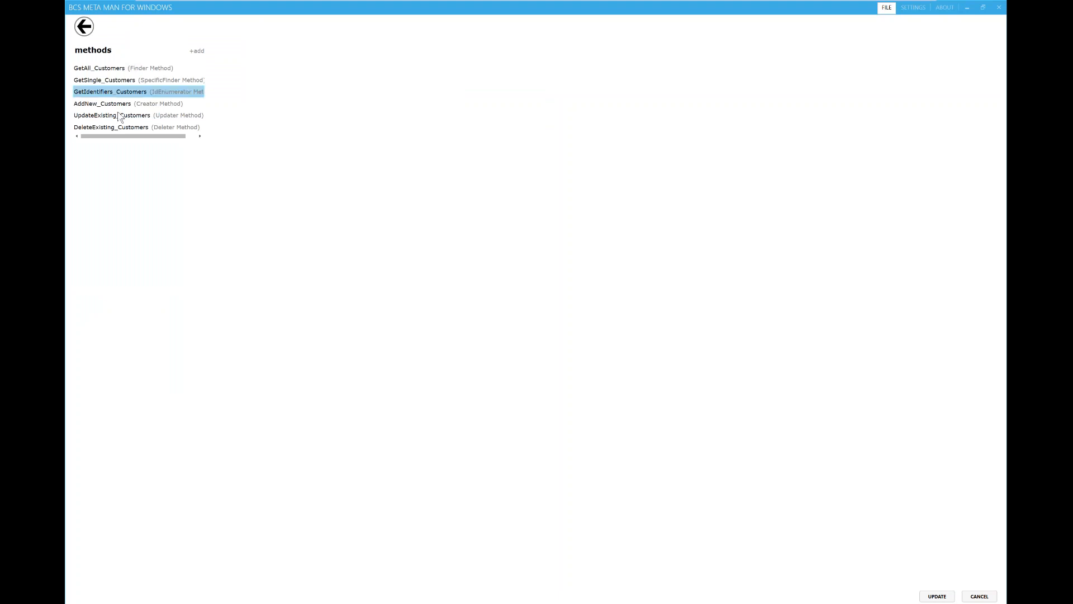
Step: Add a new Finder method named Country to the Customers entity
click(200, 51)
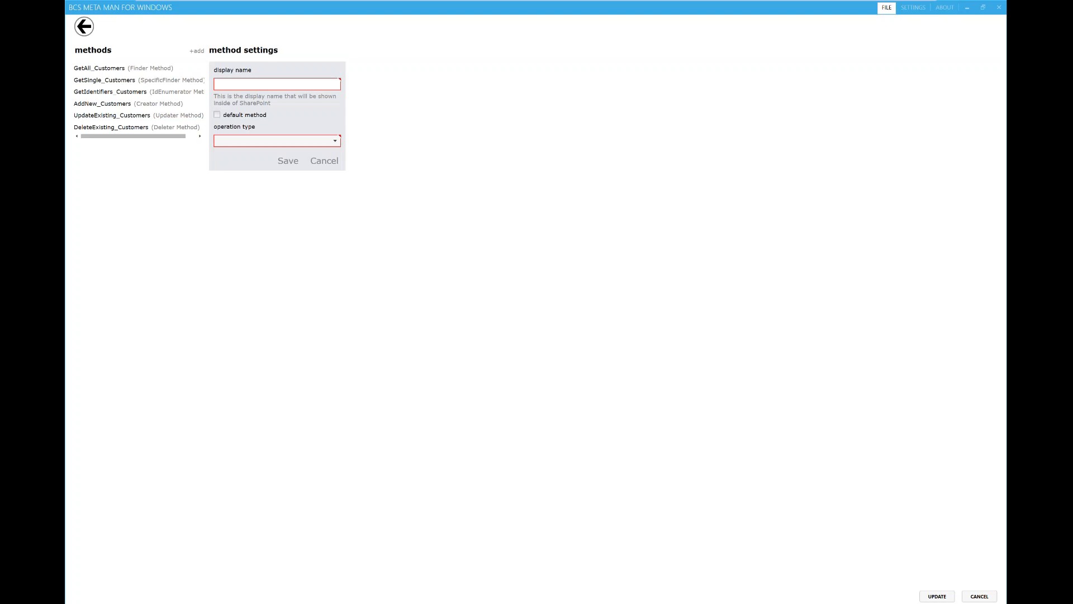
click(277, 84)
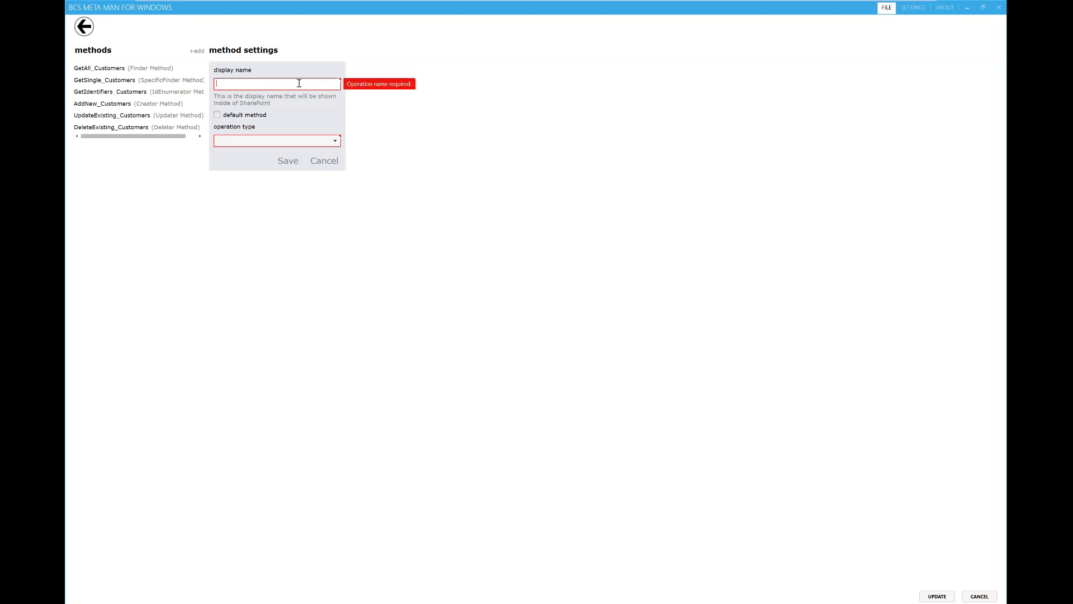
text(Country)
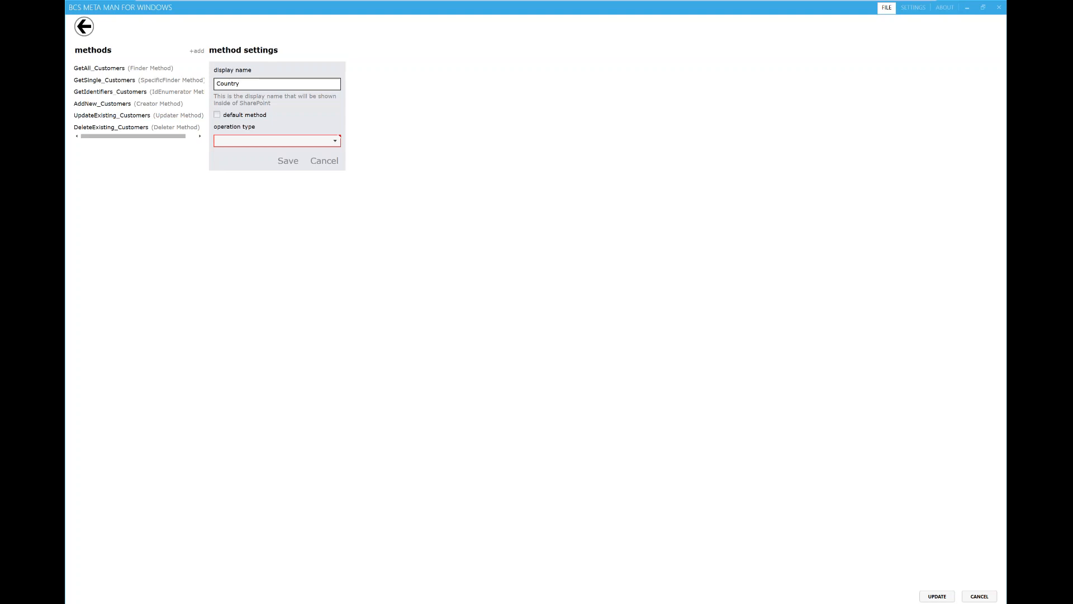
click(334, 140)
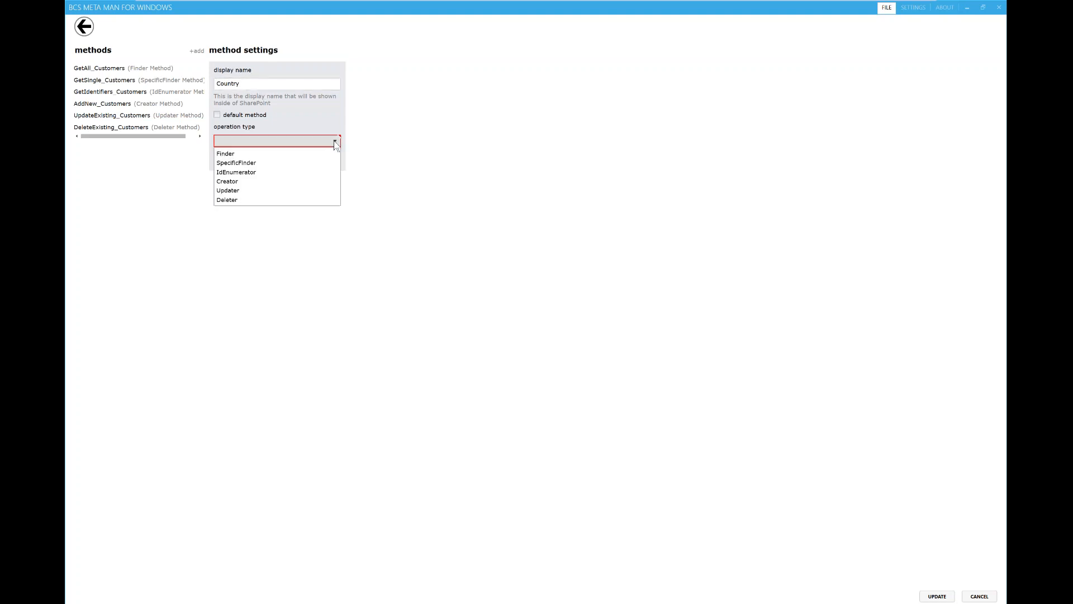
click(257, 155)
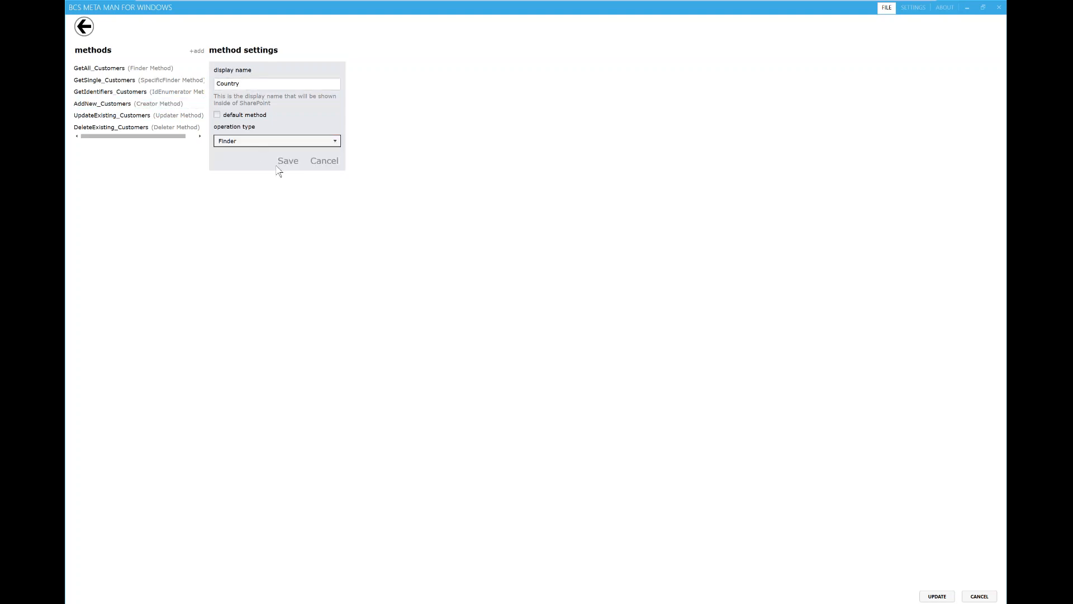
click(288, 162)
click(598, 351)
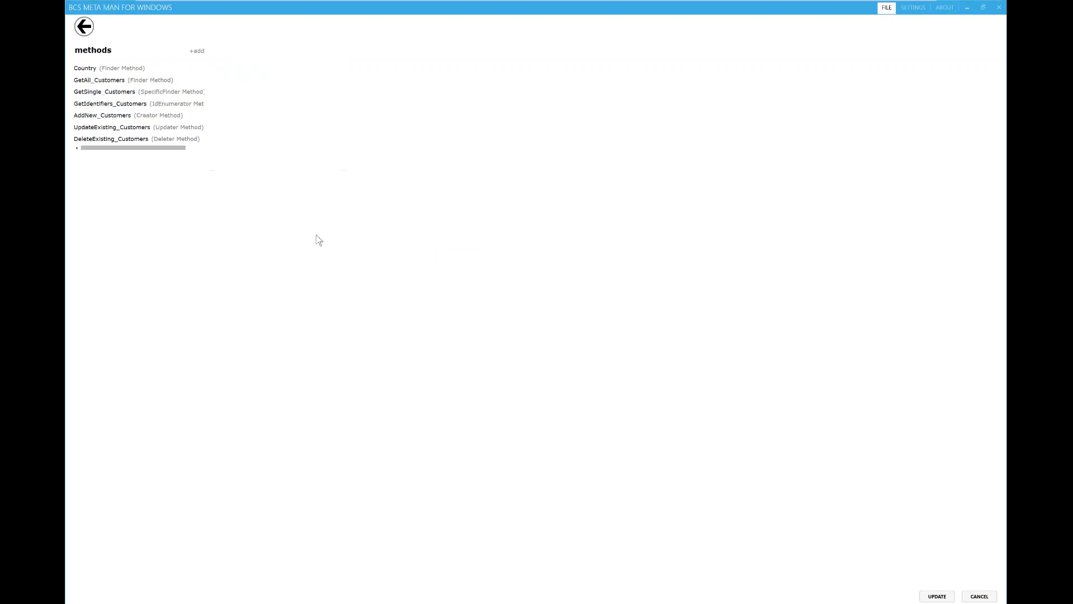
Step: Give the Country method a filter on the Country column using Equals, and save it
click(133, 69)
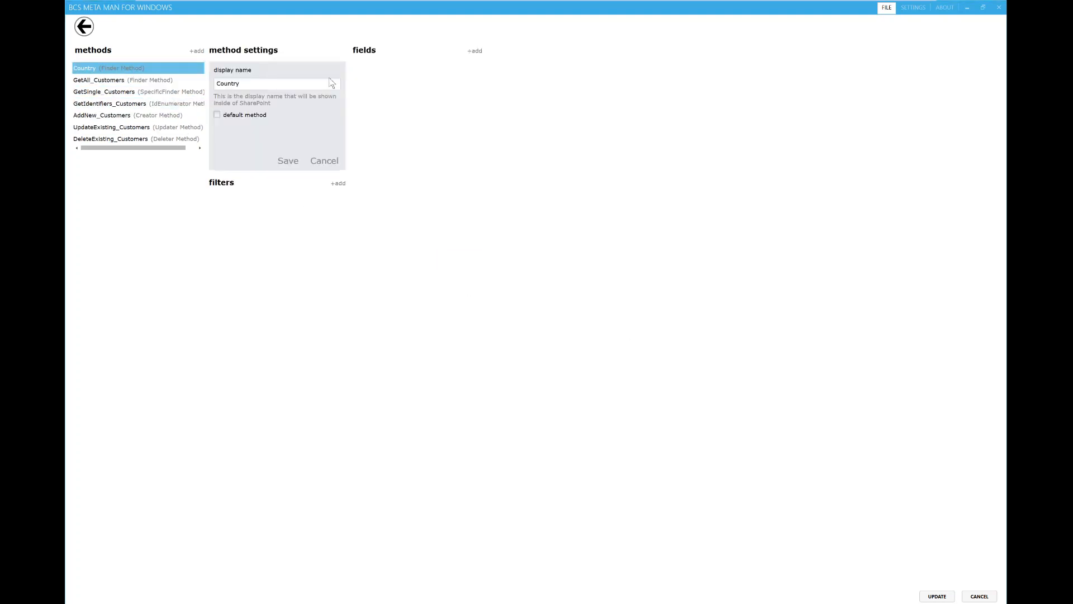
click(338, 184)
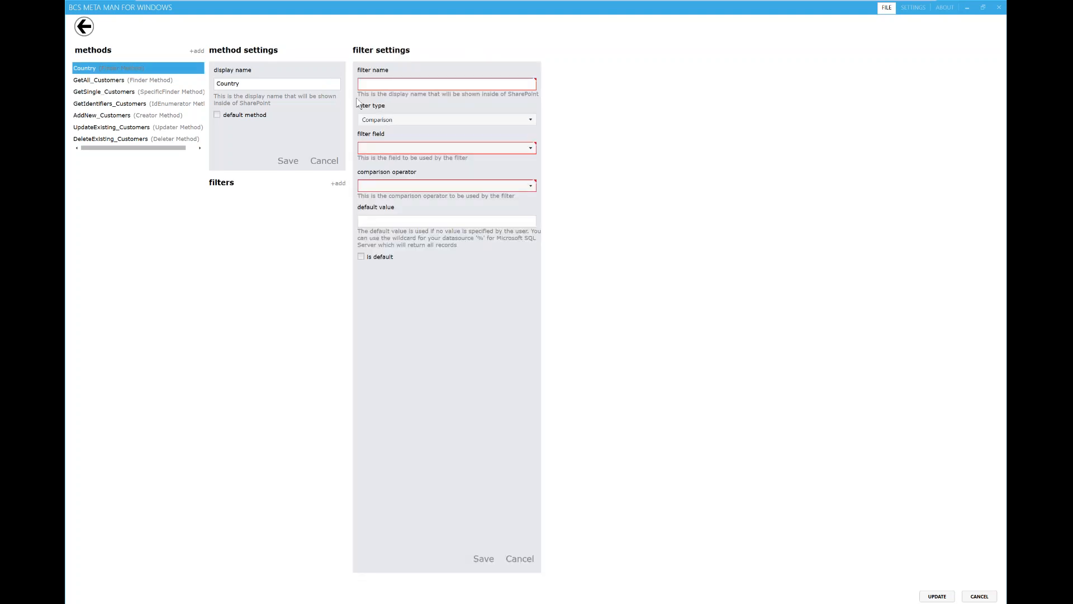
click(409, 84)
text(Country)
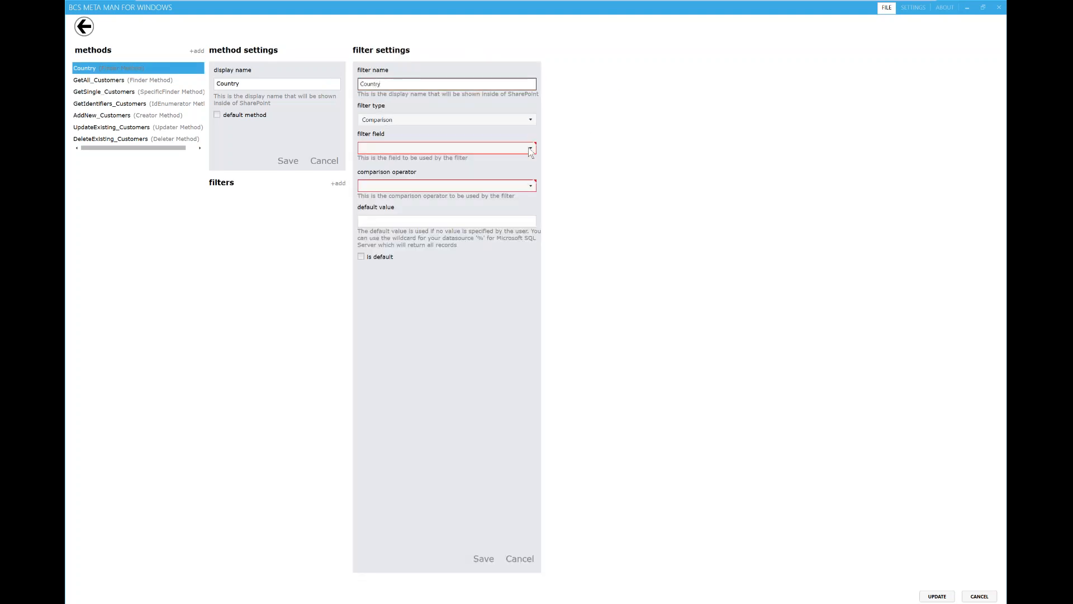
click(455, 148)
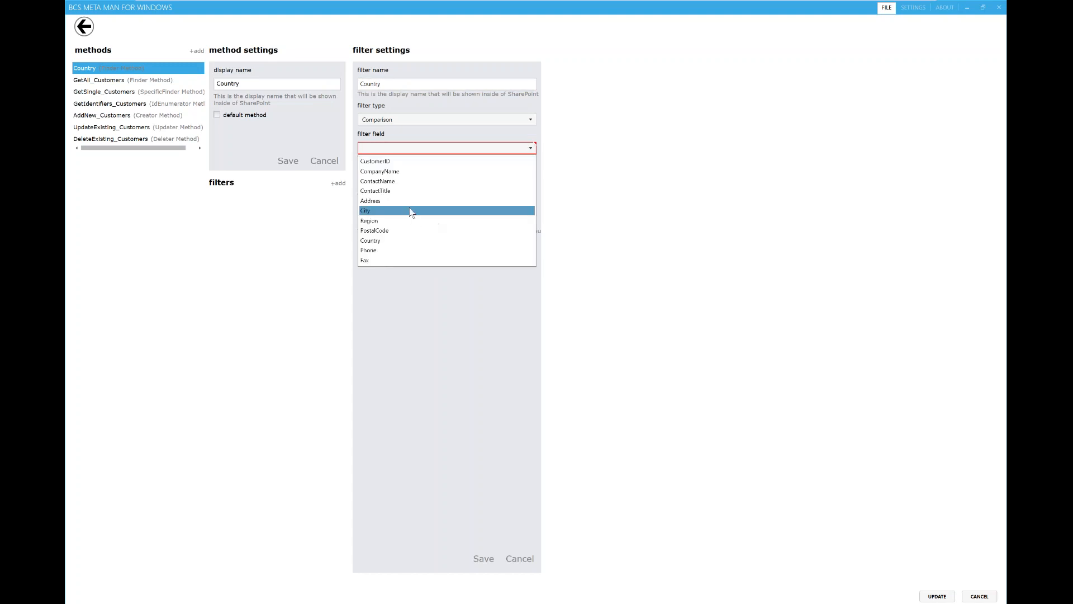
click(403, 242)
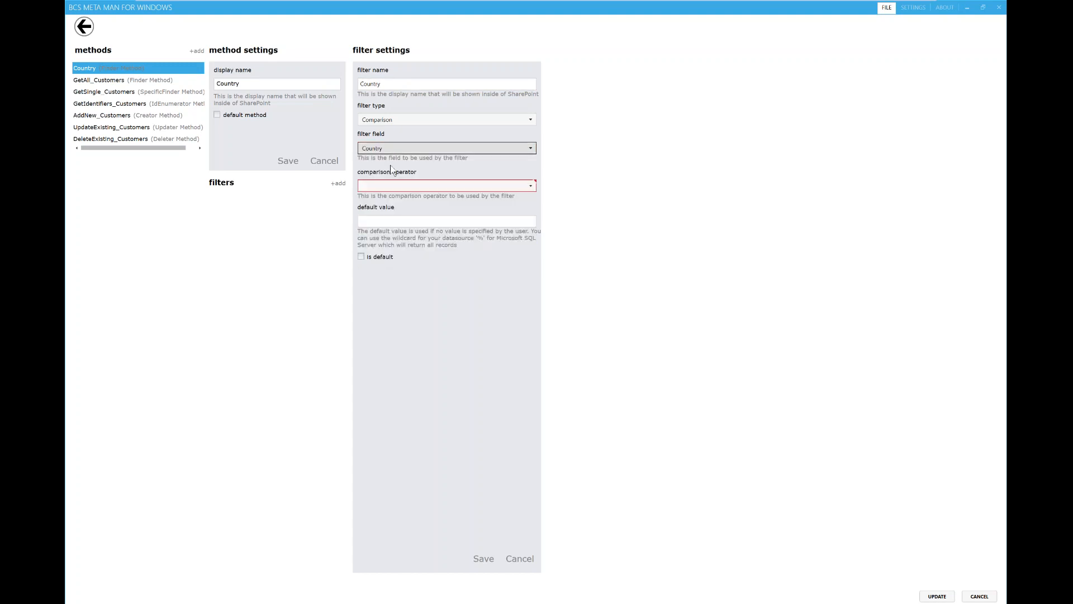
click(520, 187)
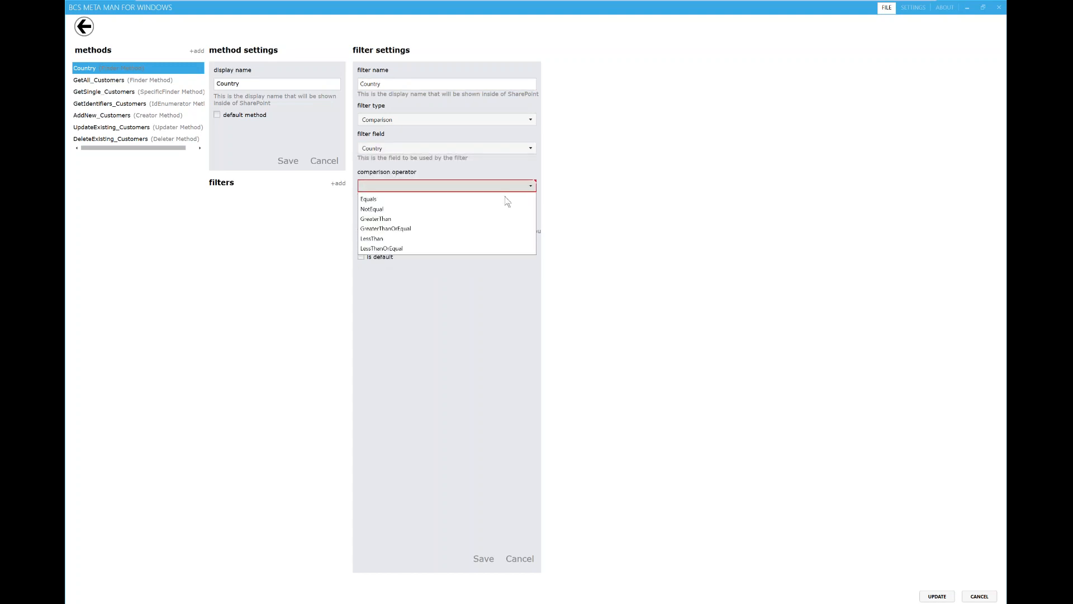
click(423, 200)
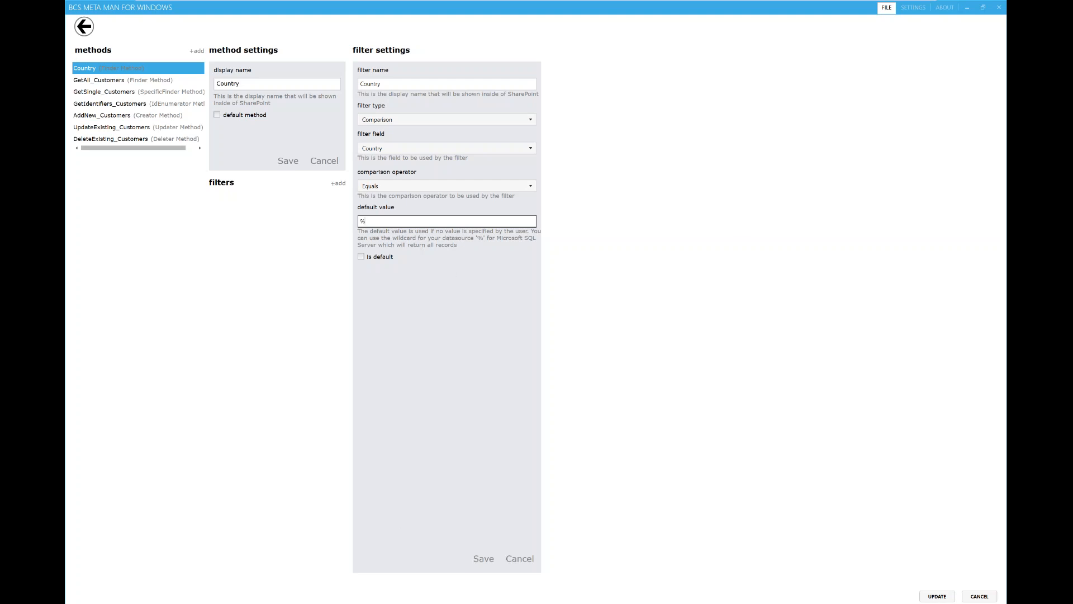
click(483, 558)
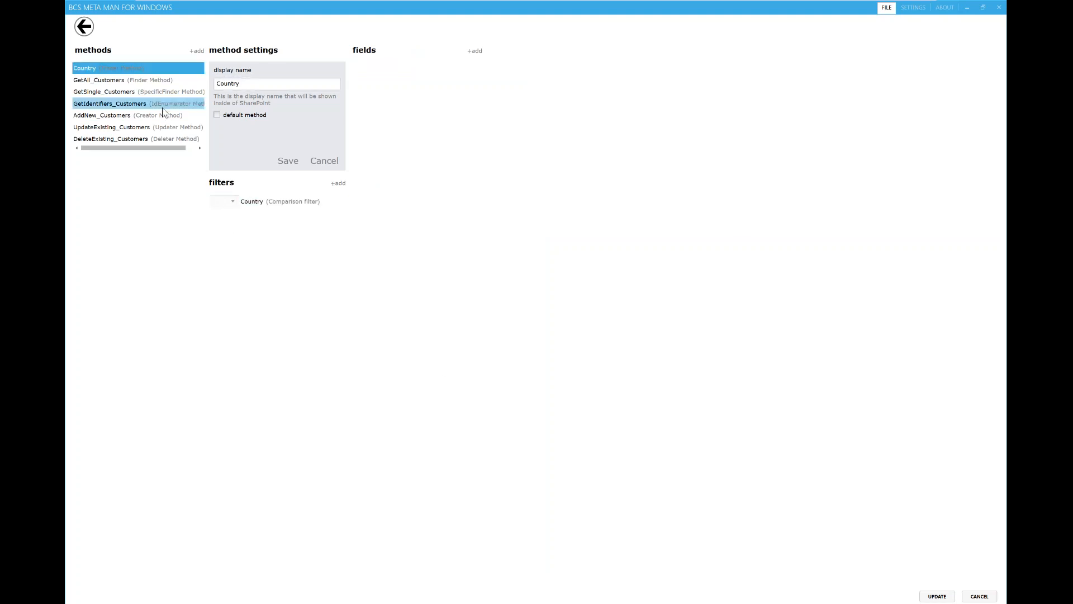
click(287, 162)
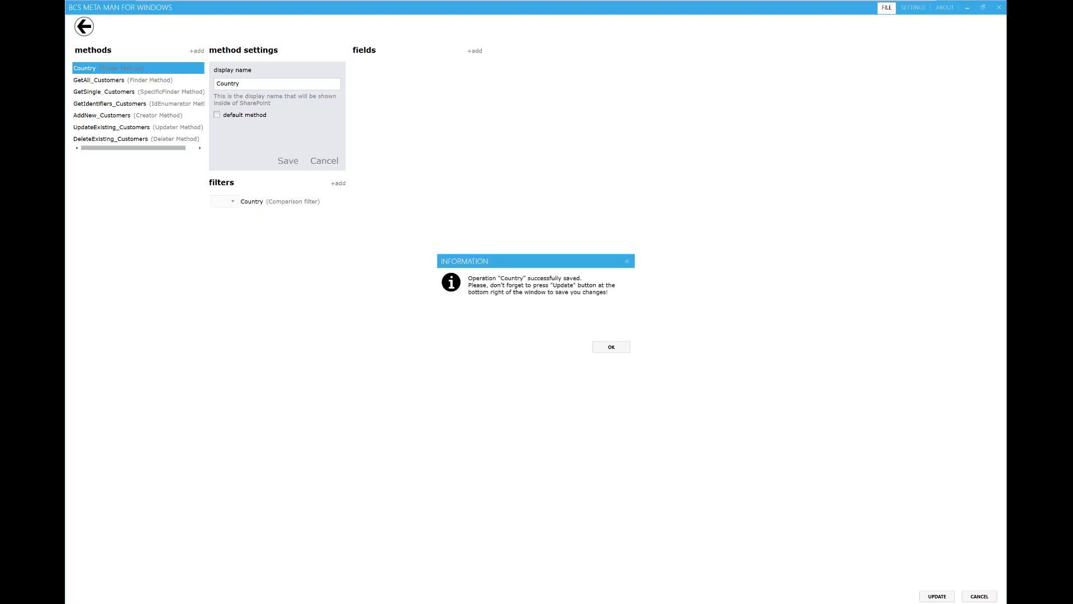
click(620, 353)
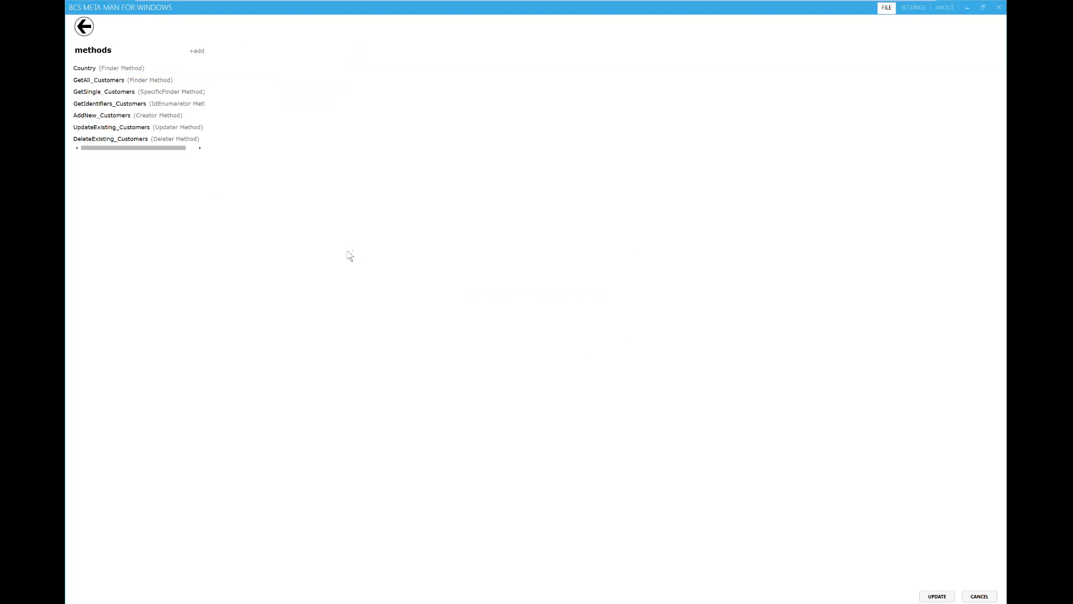
Step: Add the predefined Google Search action to the Customers entity
click(84, 27)
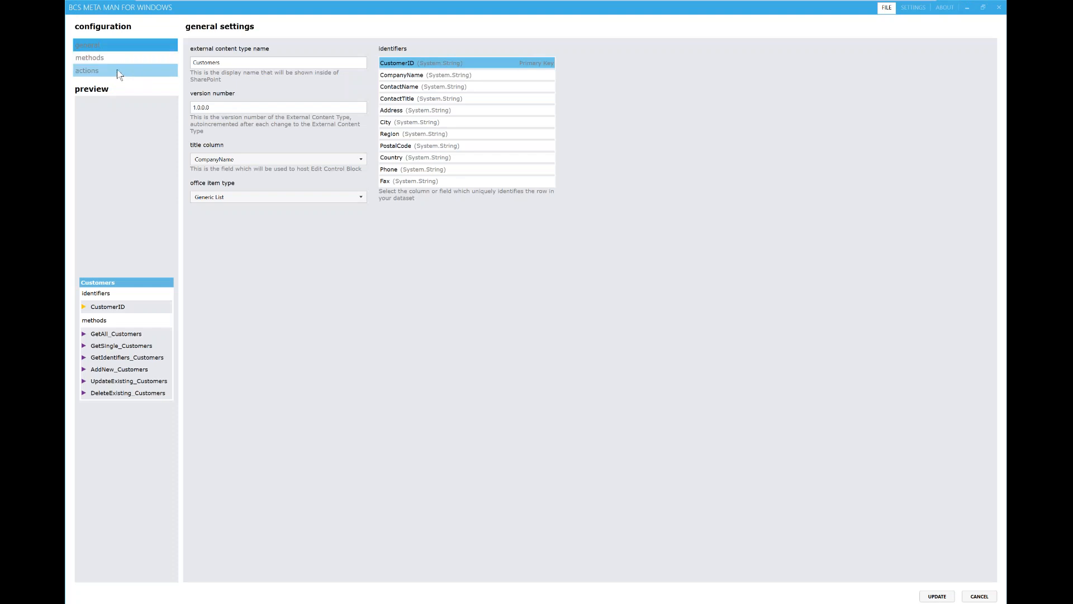
click(119, 71)
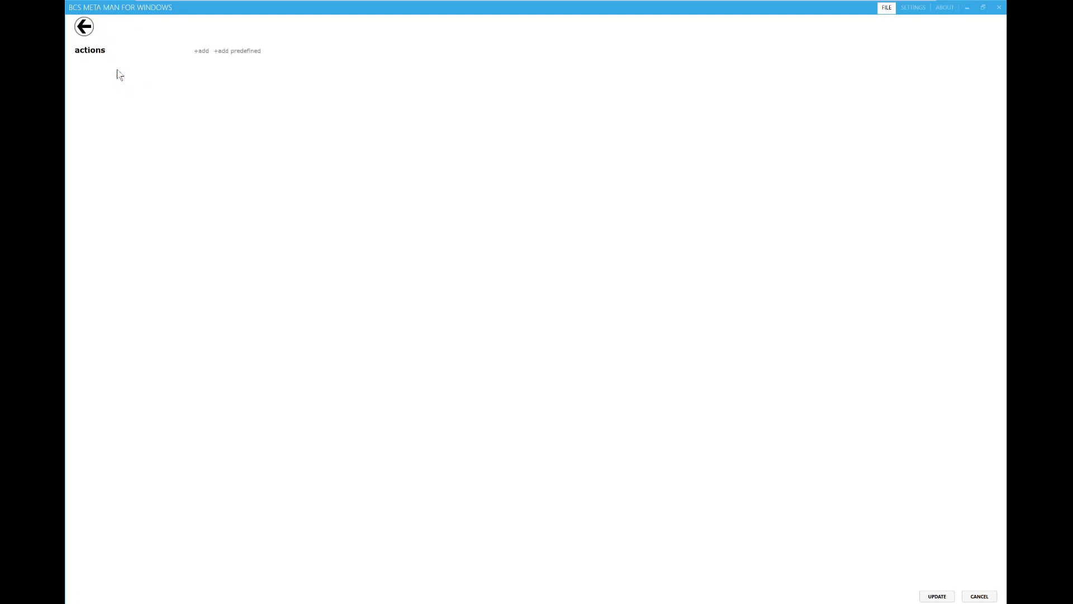
click(246, 51)
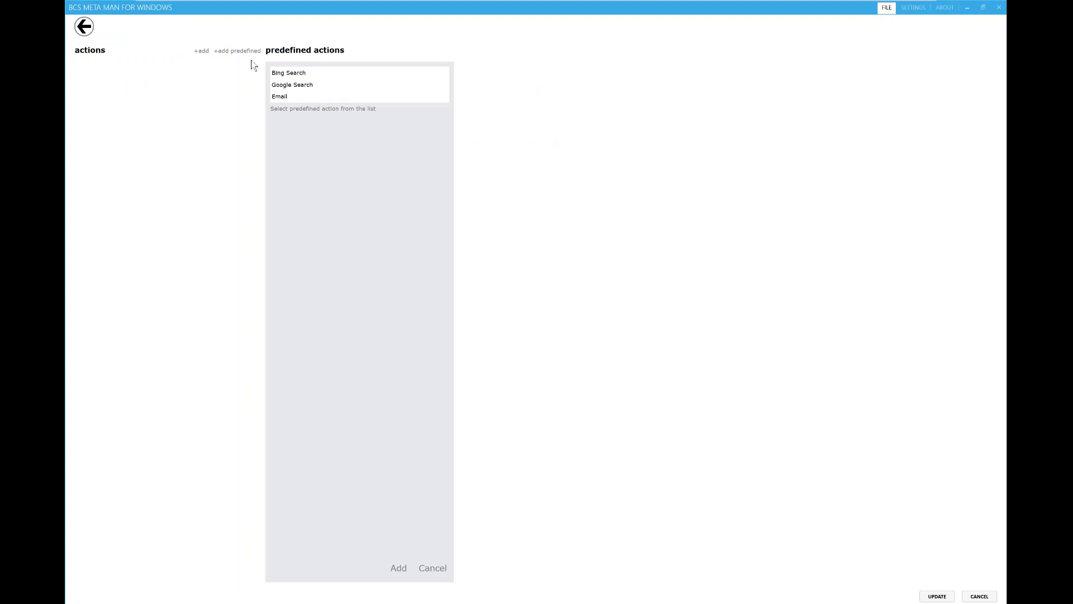
click(307, 72)
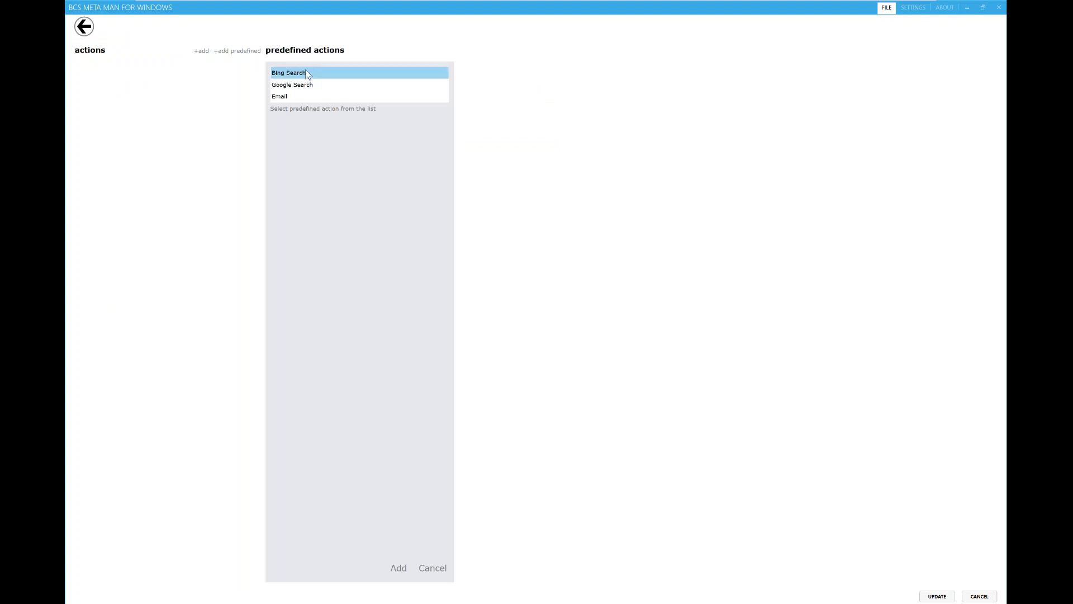
click(305, 85)
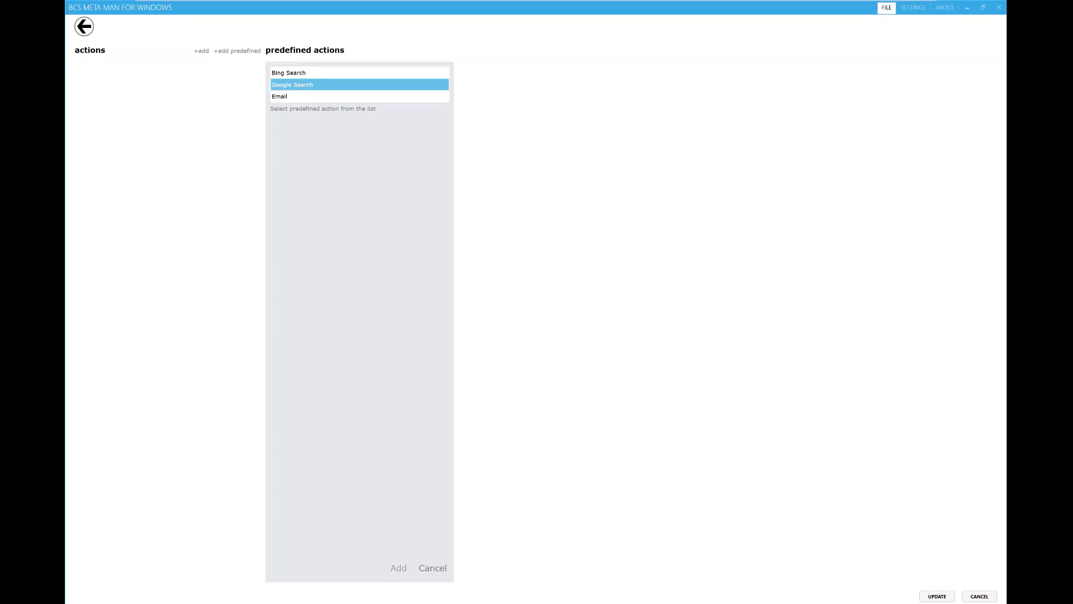
click(397, 567)
click(614, 348)
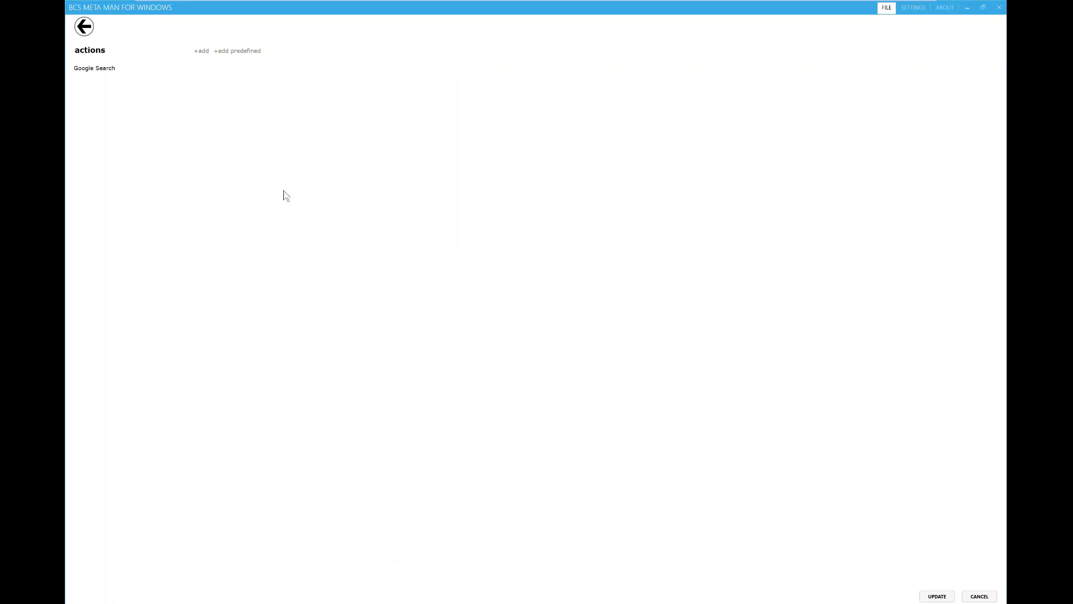
Step: Make Google Search pass CompanyName instead of CustomerID as its parameter and save it
click(85, 69)
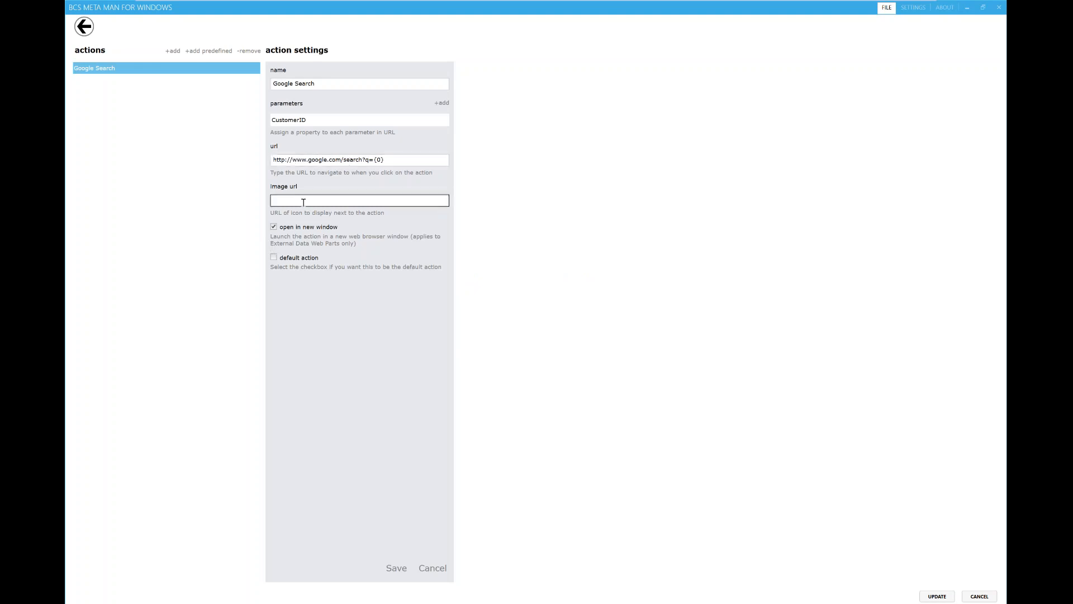
click(441, 103)
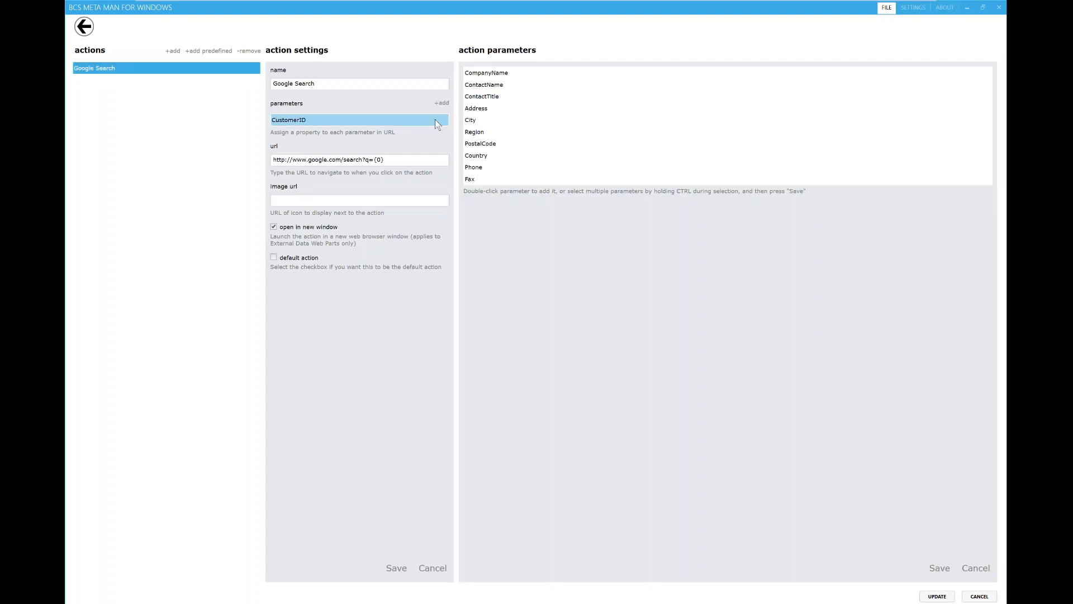
double_click(484, 73)
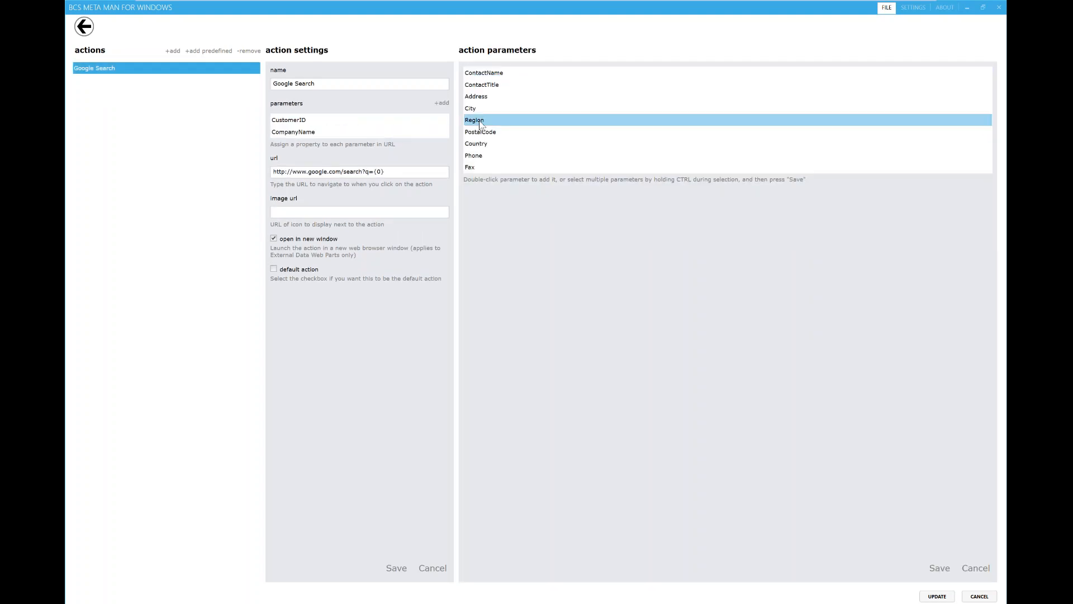
click(316, 121)
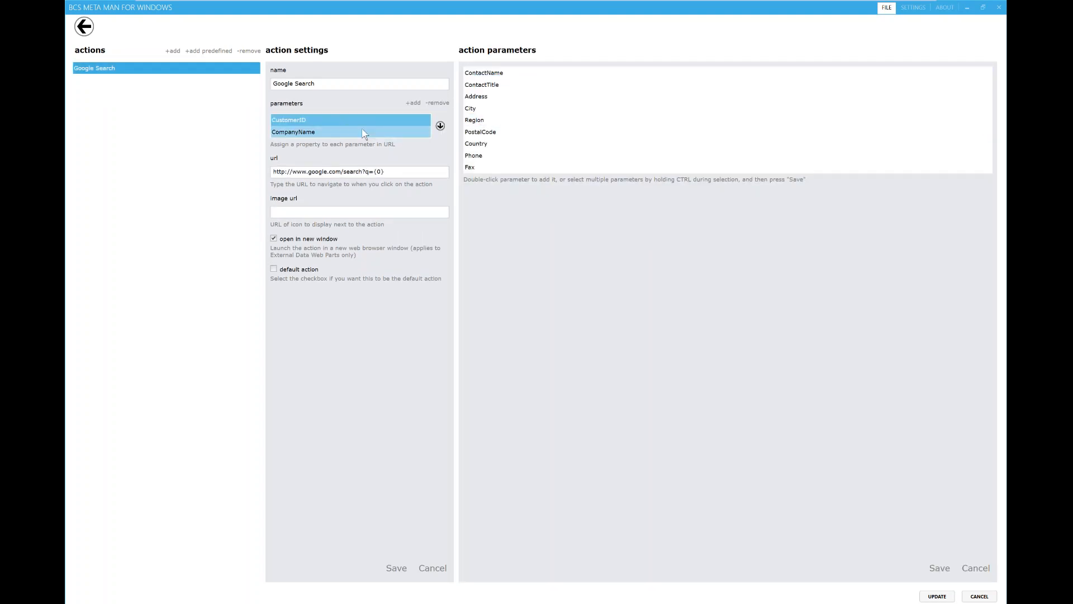
click(437, 103)
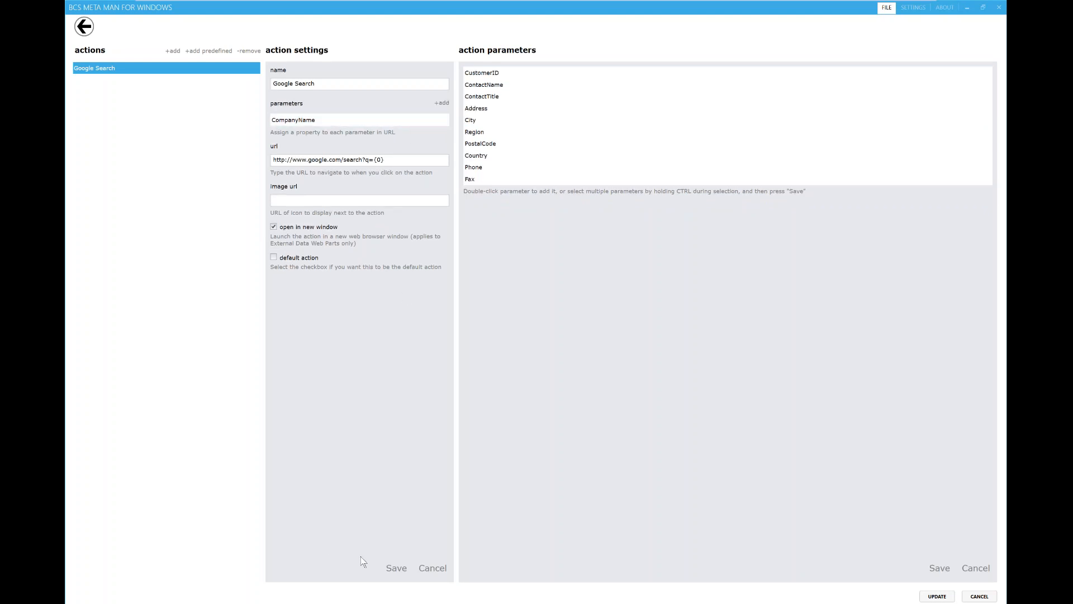
click(396, 567)
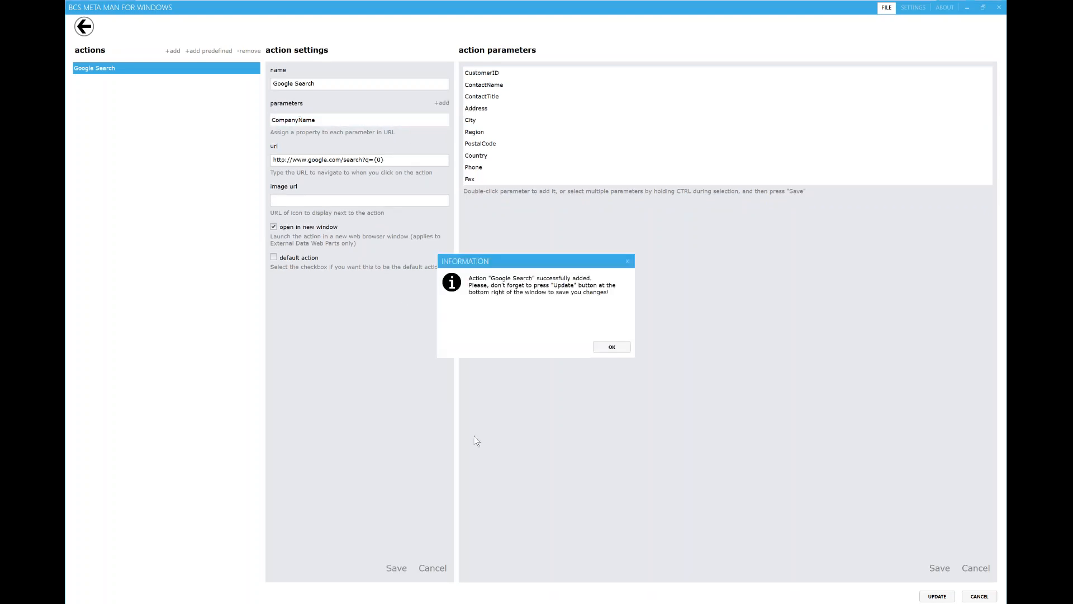
click(615, 349)
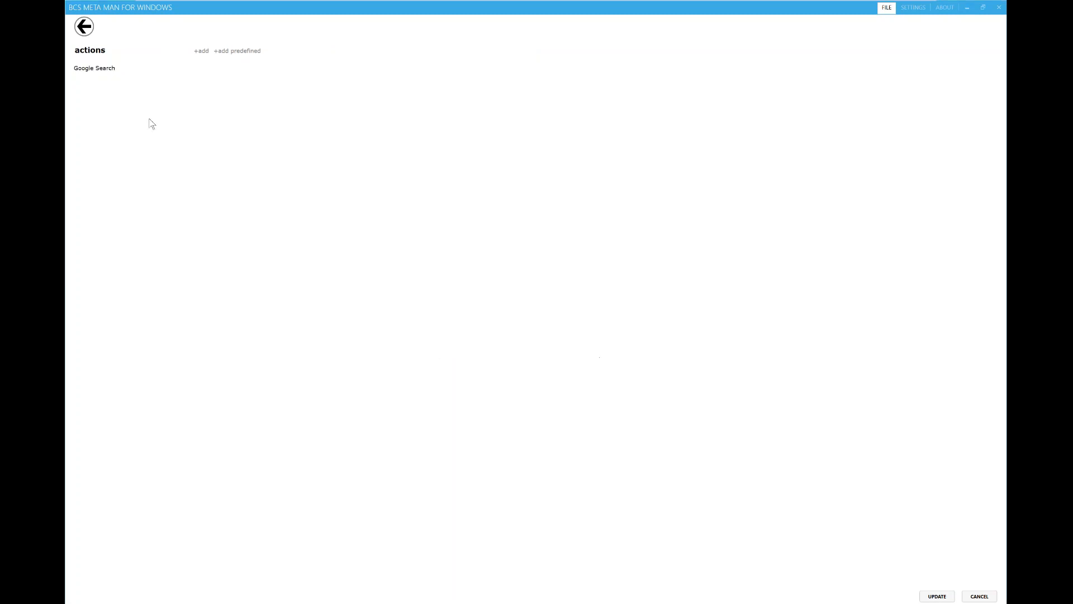
click(85, 26)
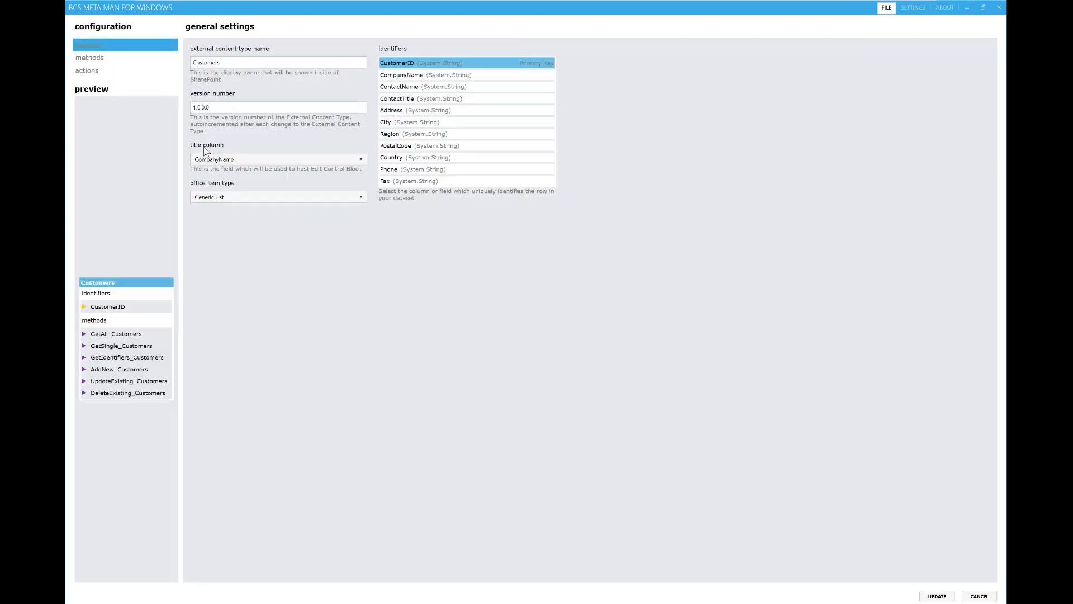
Step: Restore CustomerID as the entity's only identifier, dropping CompanyName
click(488, 73)
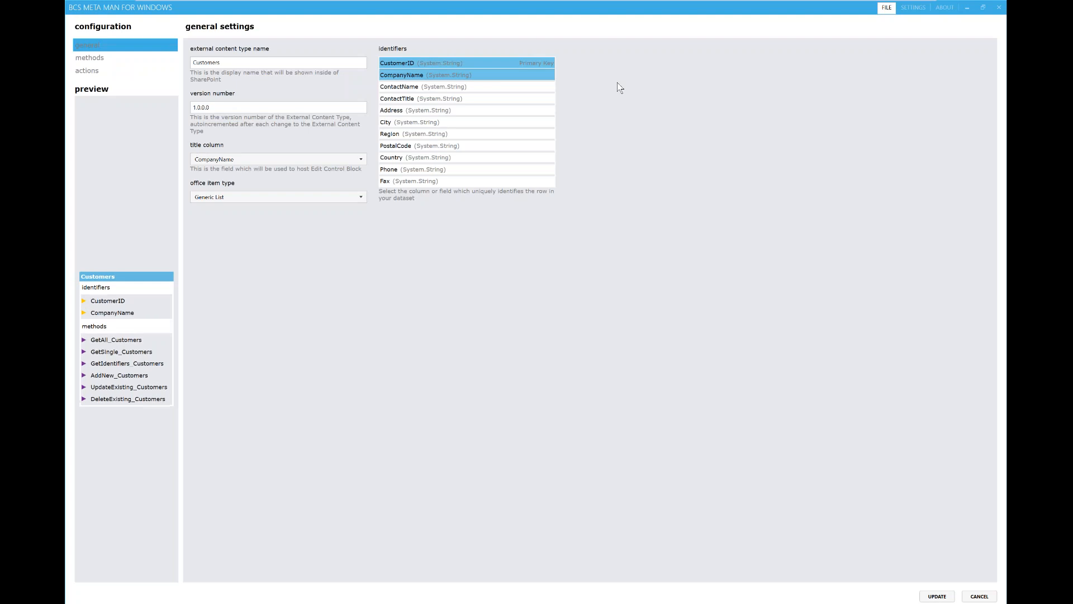
click(484, 66)
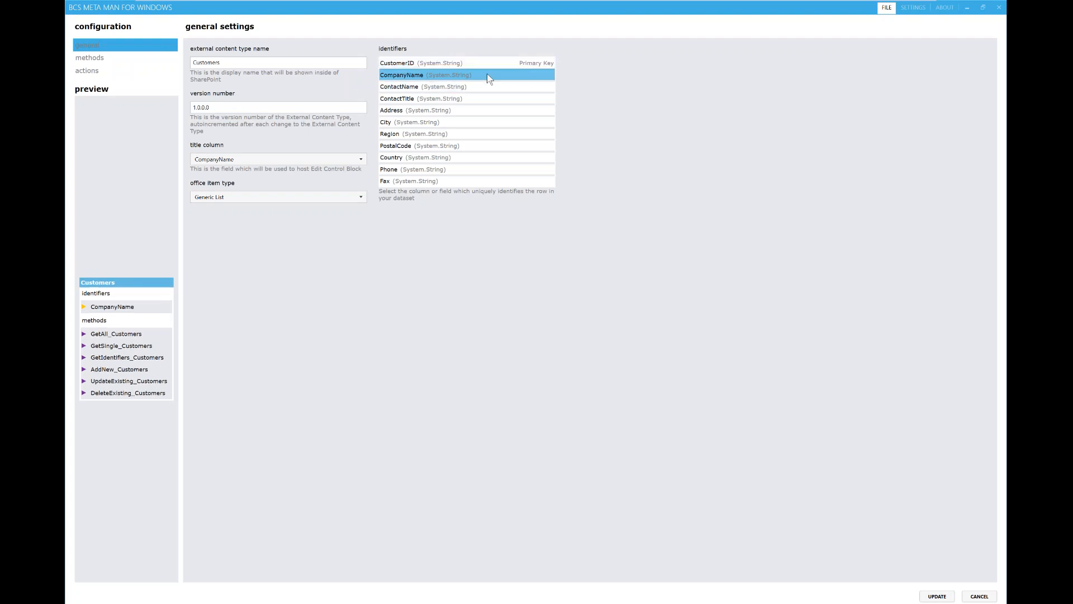
click(487, 72)
click(484, 66)
Step: Show CompanyName in the BCS picker for GetAll_Customers and apply the entity update
click(112, 59)
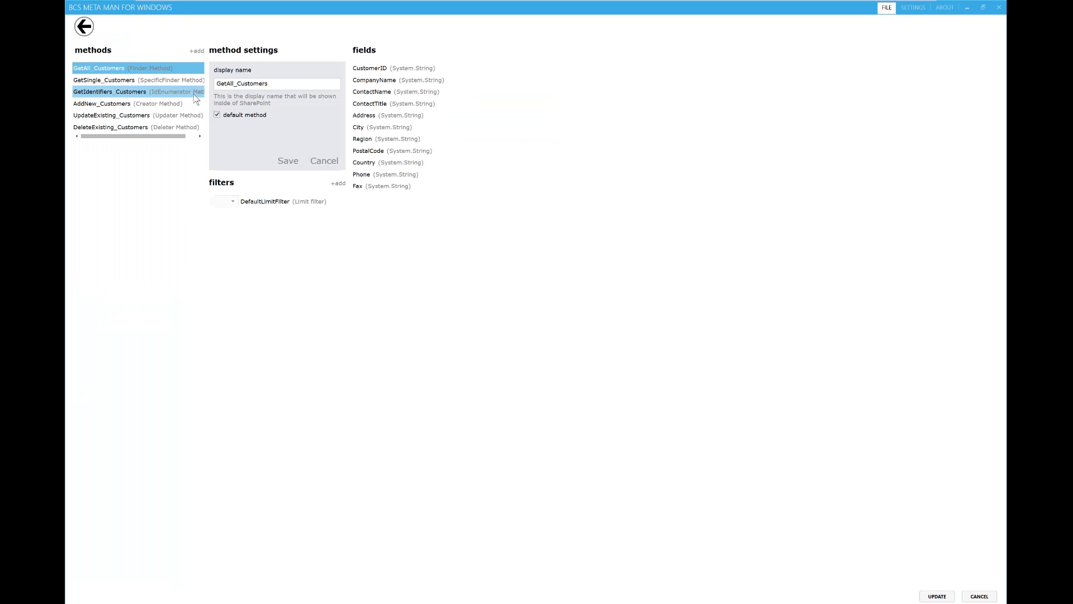
click(392, 81)
click(496, 115)
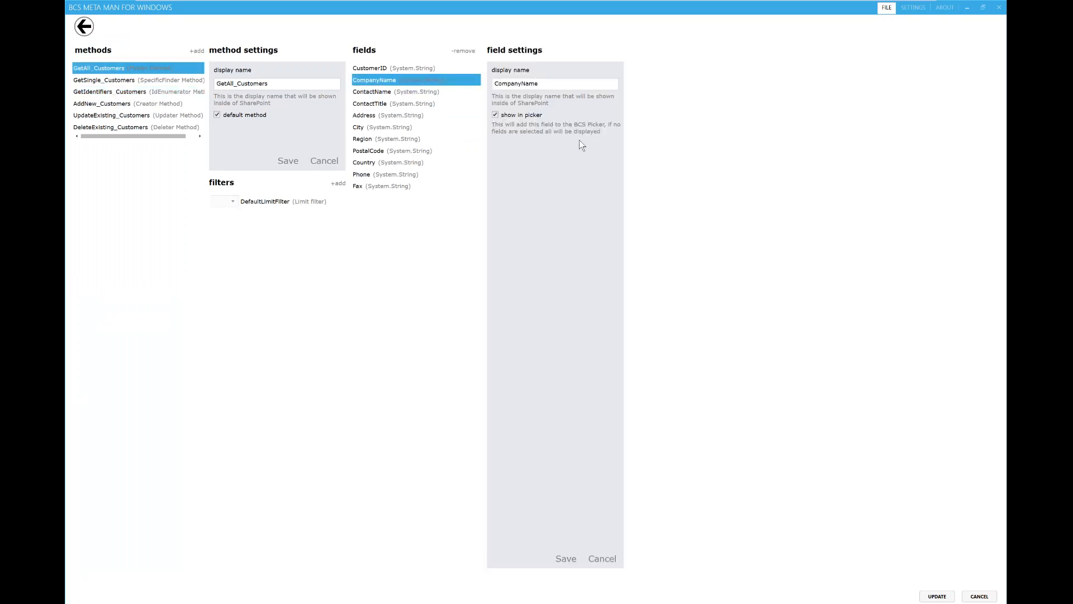
click(565, 558)
click(606, 348)
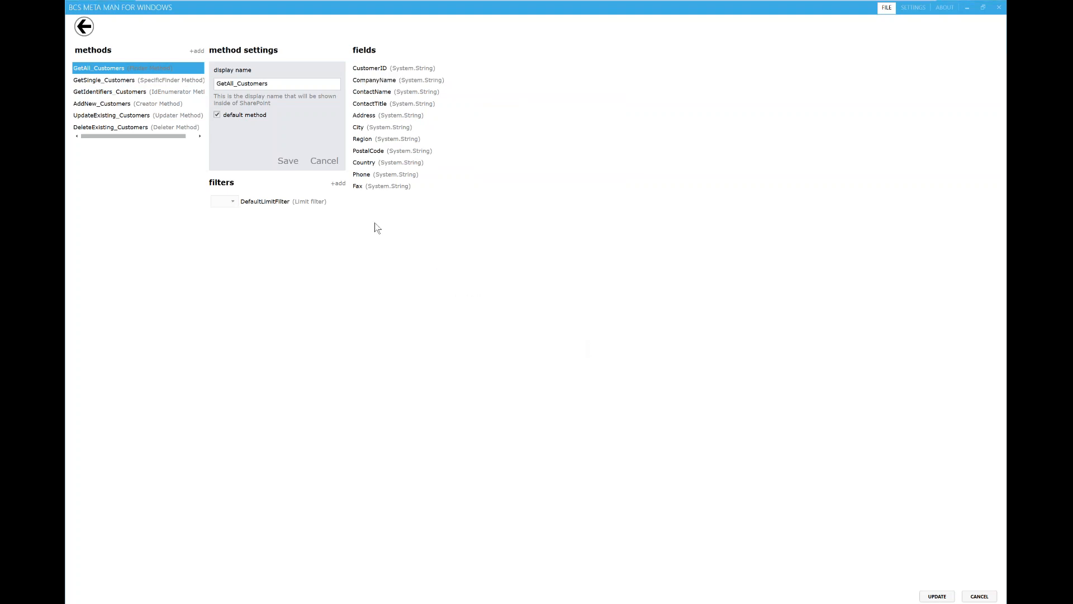
click(938, 596)
key(Return)
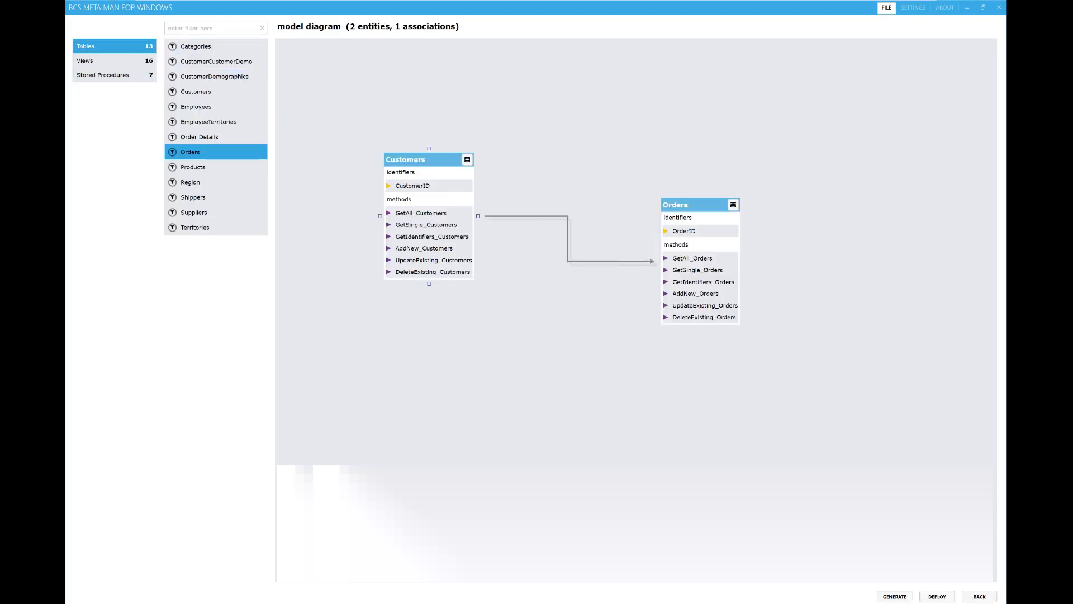
Step: Reopen the Customers configuration and save a new Finder method named Country
right_click(439, 162)
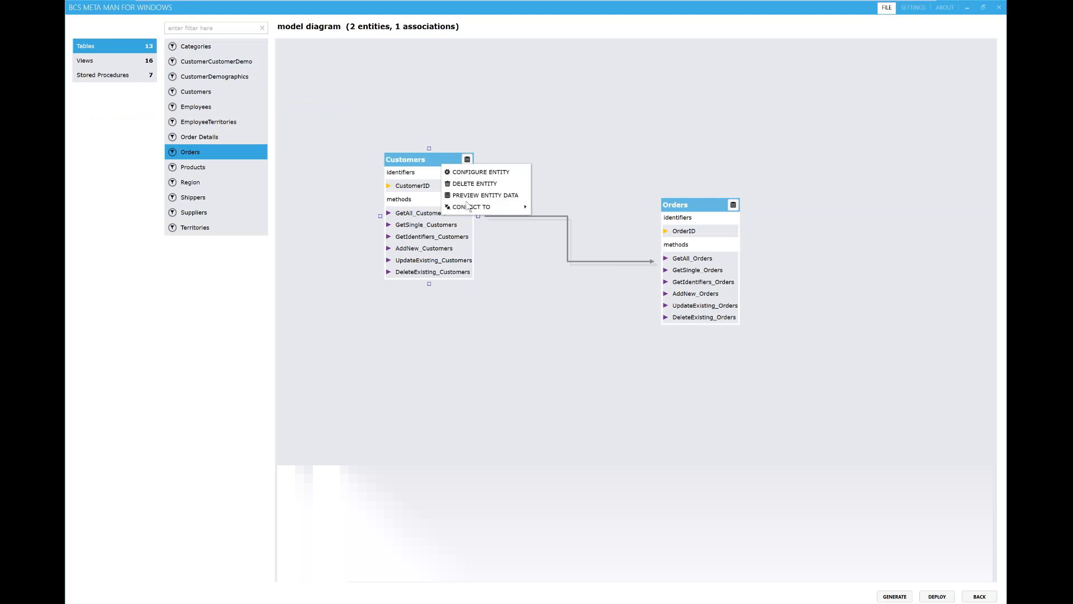
click(482, 170)
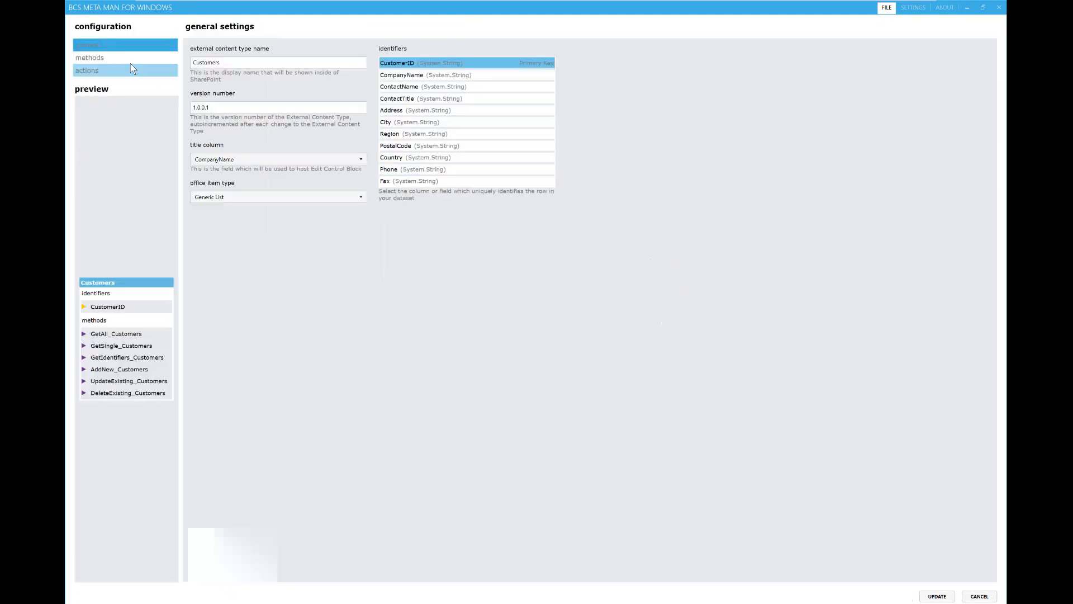
click(126, 67)
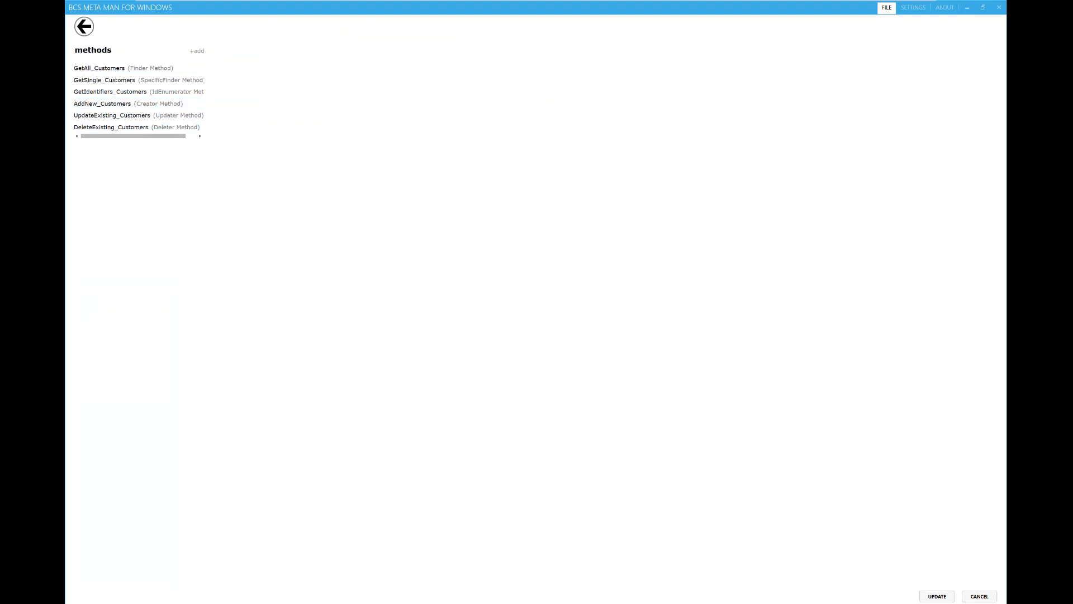
click(197, 50)
click(279, 140)
click(251, 153)
drag(276, 84, 193, 94)
text(Country)
click(295, 163)
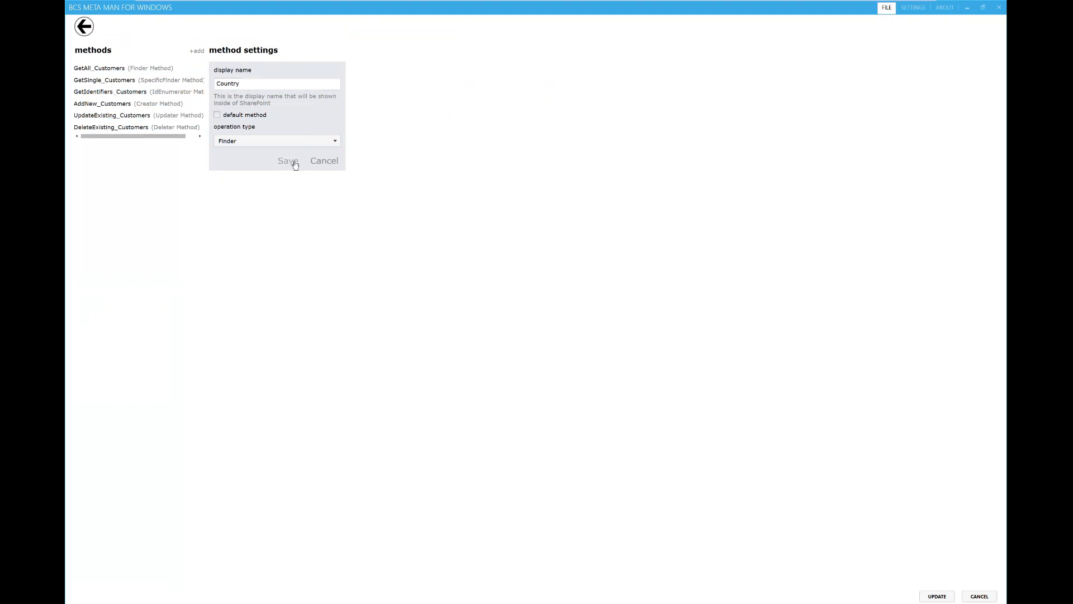
click(605, 345)
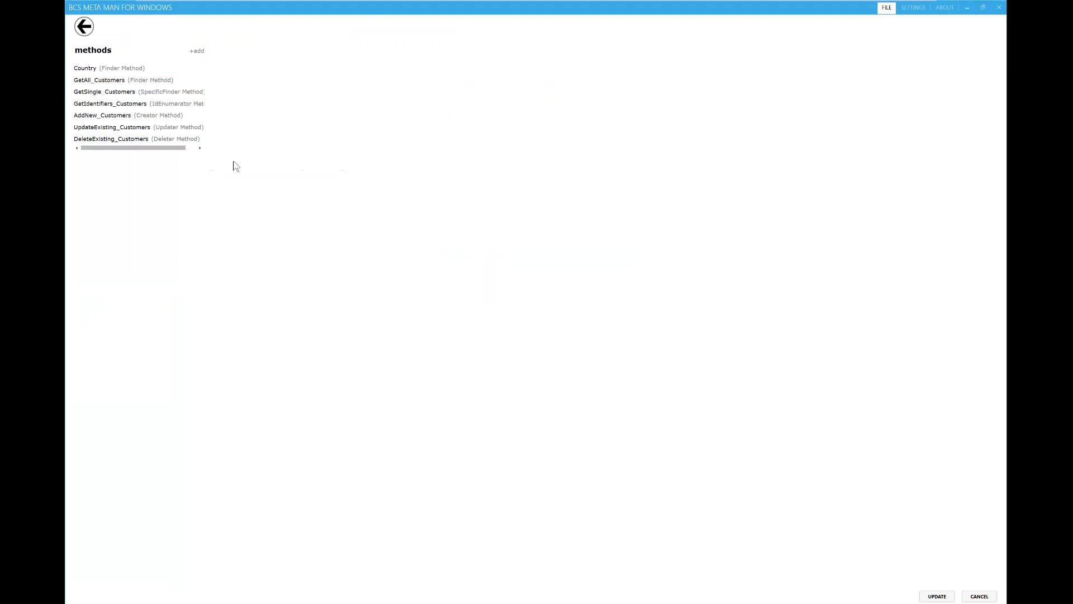
click(123, 66)
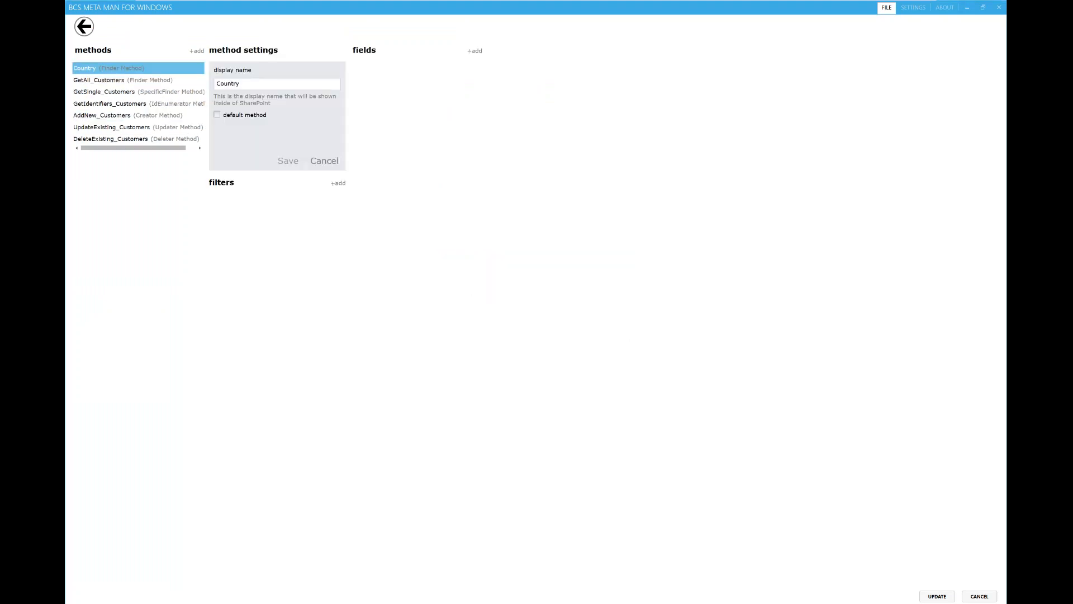
Step: Add a Country filter on the Country field with Equals comparison and default value %
click(338, 183)
click(496, 84)
text(Country)
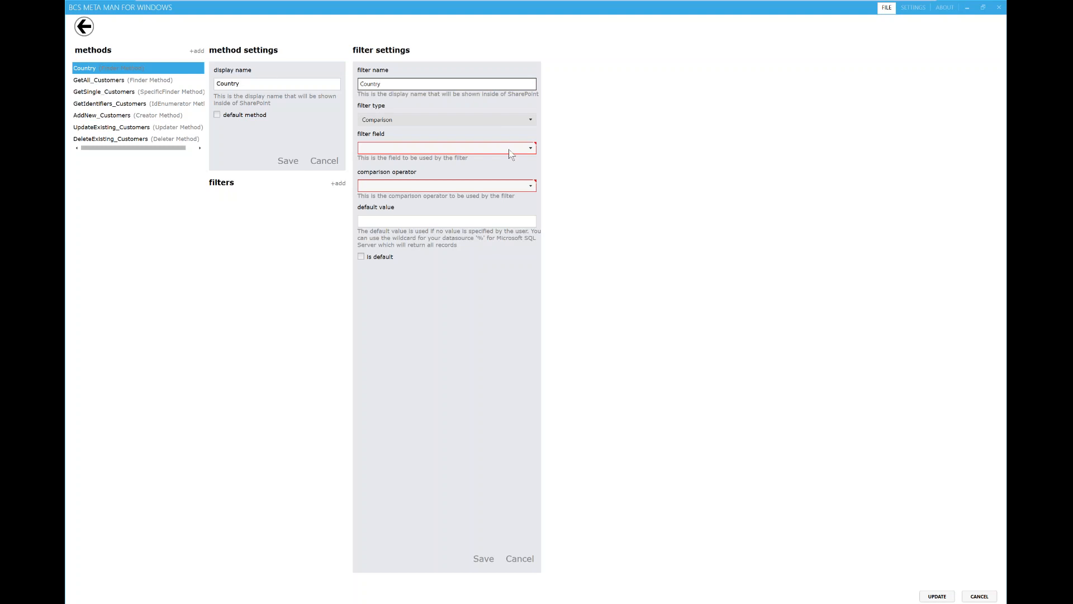
click(510, 149)
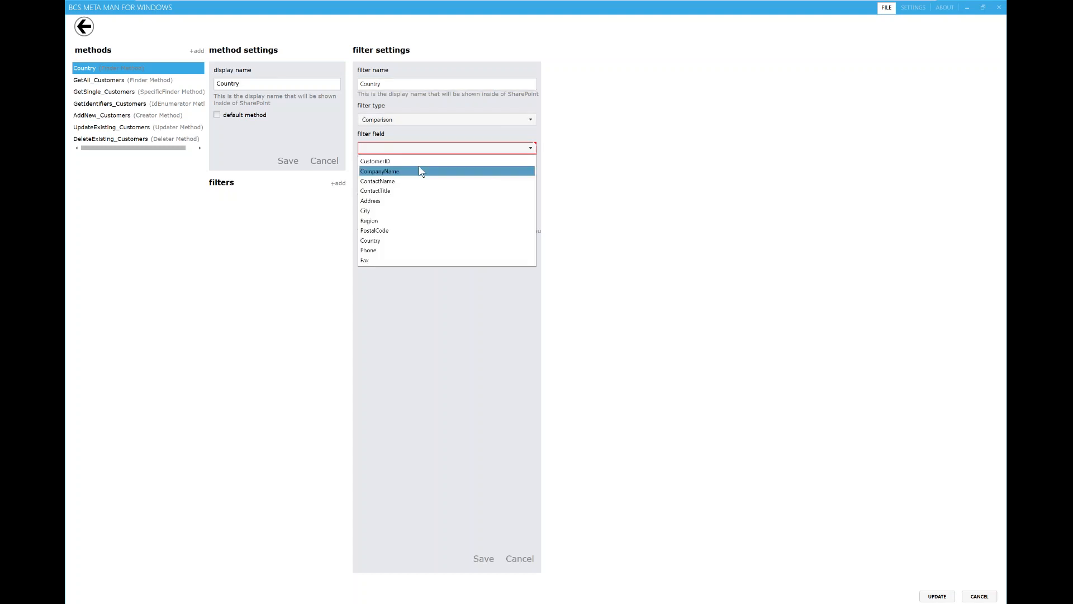
click(385, 240)
click(445, 182)
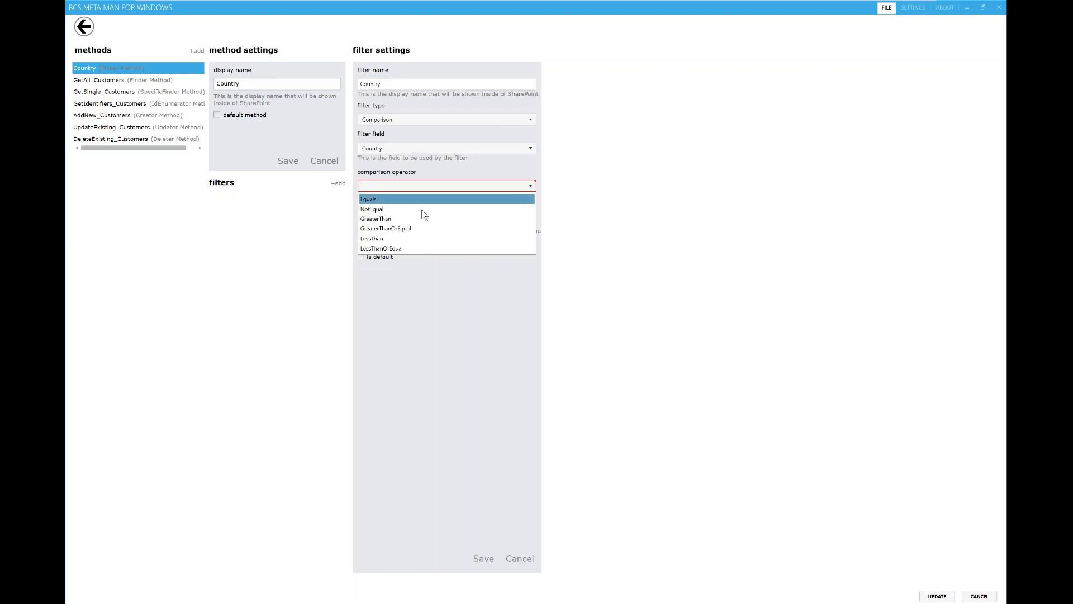
click(421, 208)
click(448, 223)
text(%)
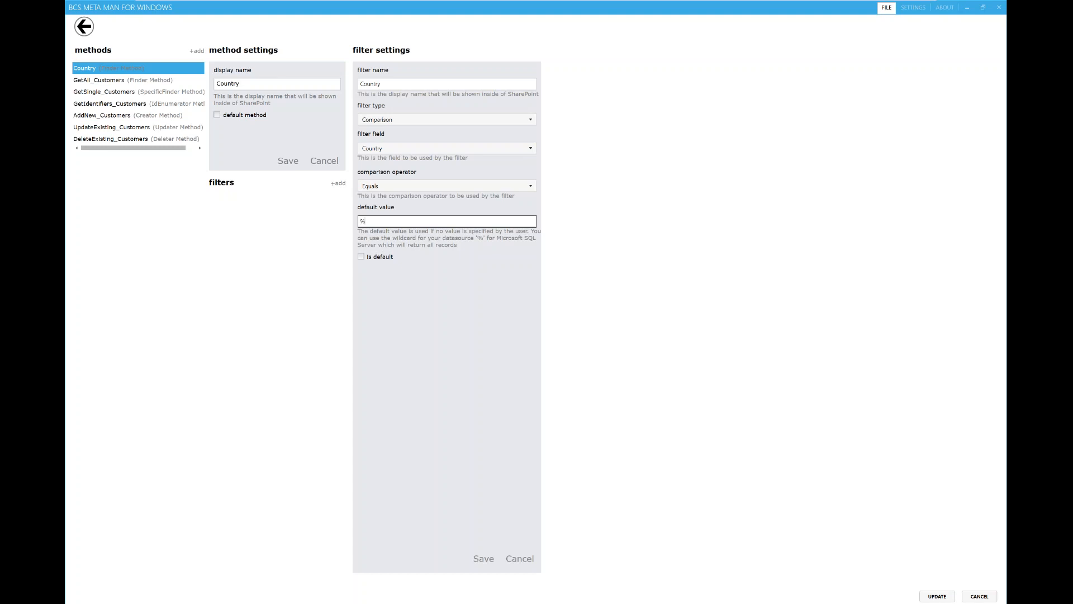
click(479, 558)
Step: Save the Country method and apply the updated Customers operations
click(289, 158)
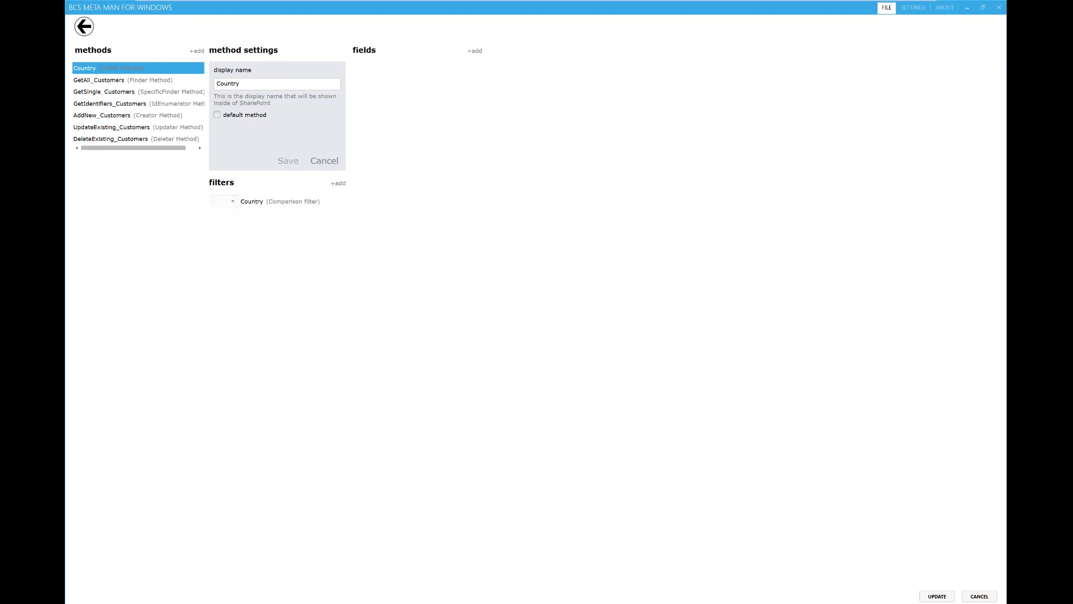
click(615, 348)
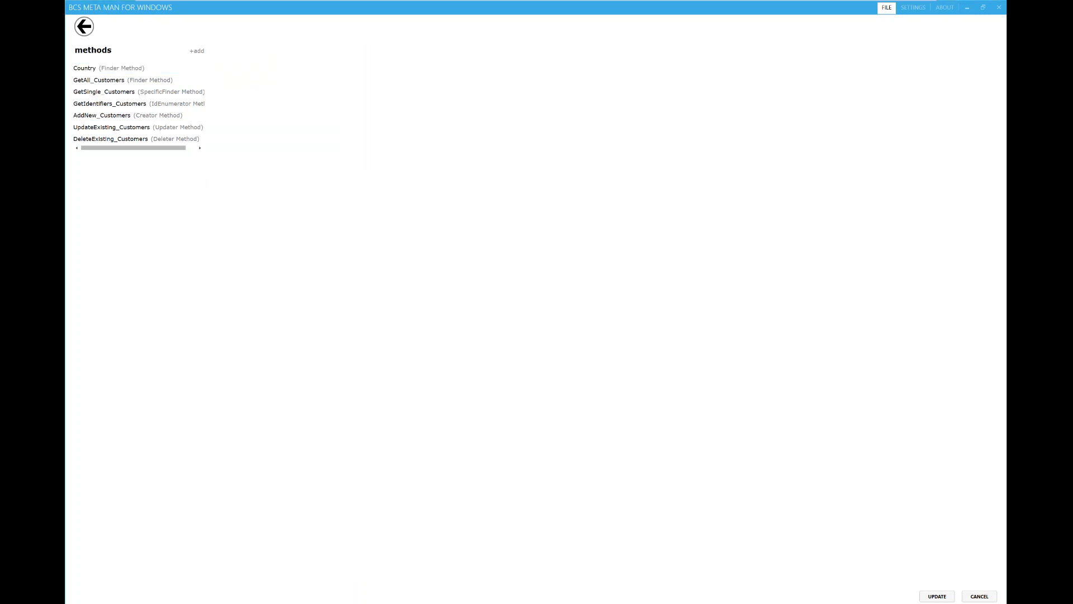
click(942, 599)
click(937, 596)
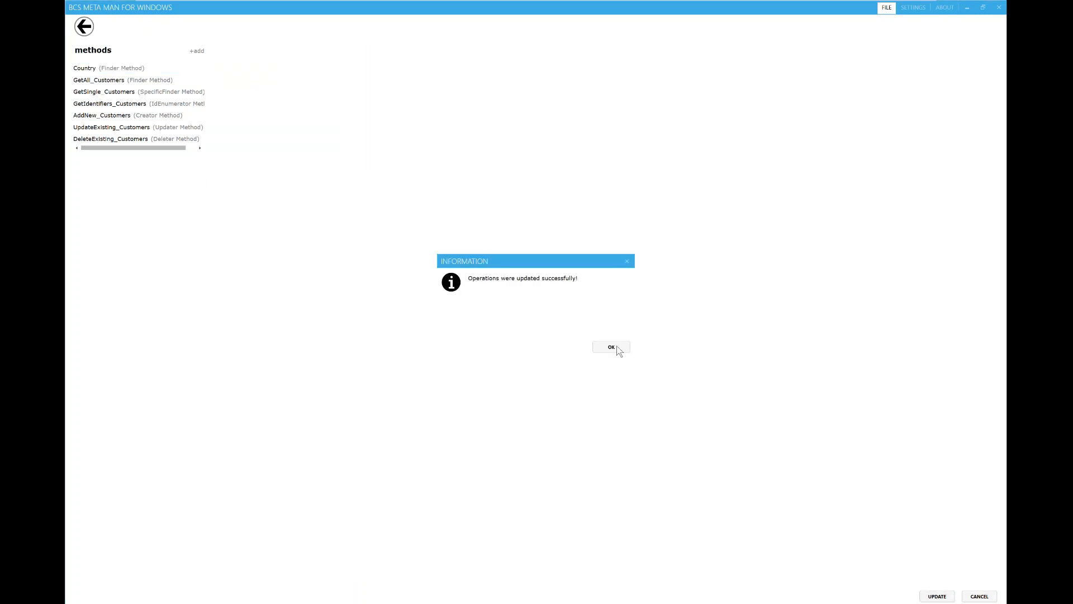
click(612, 347)
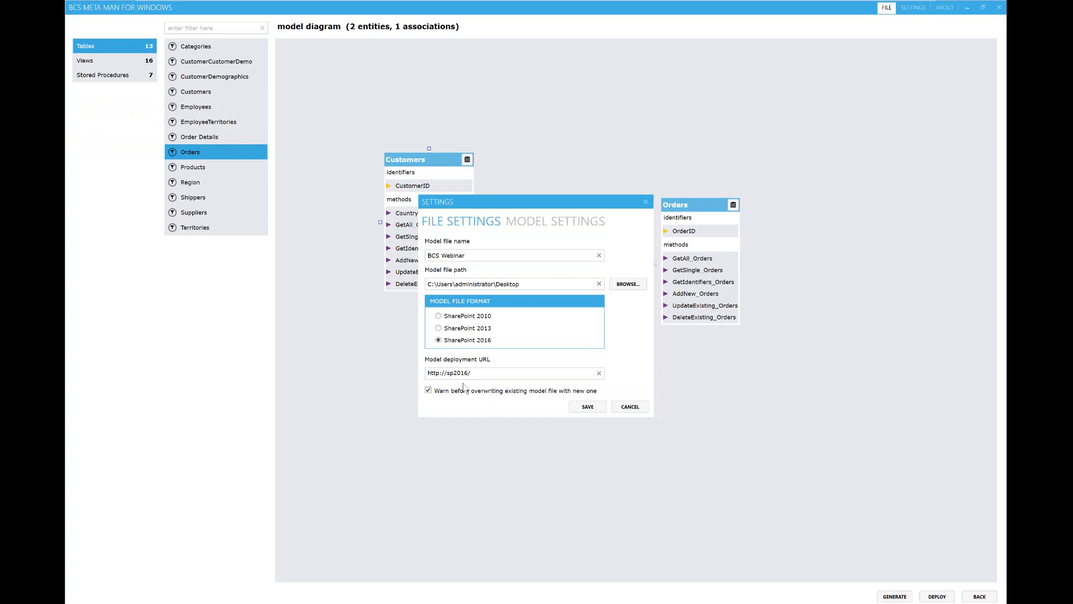
Step: Save the BCSWebinar model settings for SharePoint 2016 and deploy the model
click(543, 227)
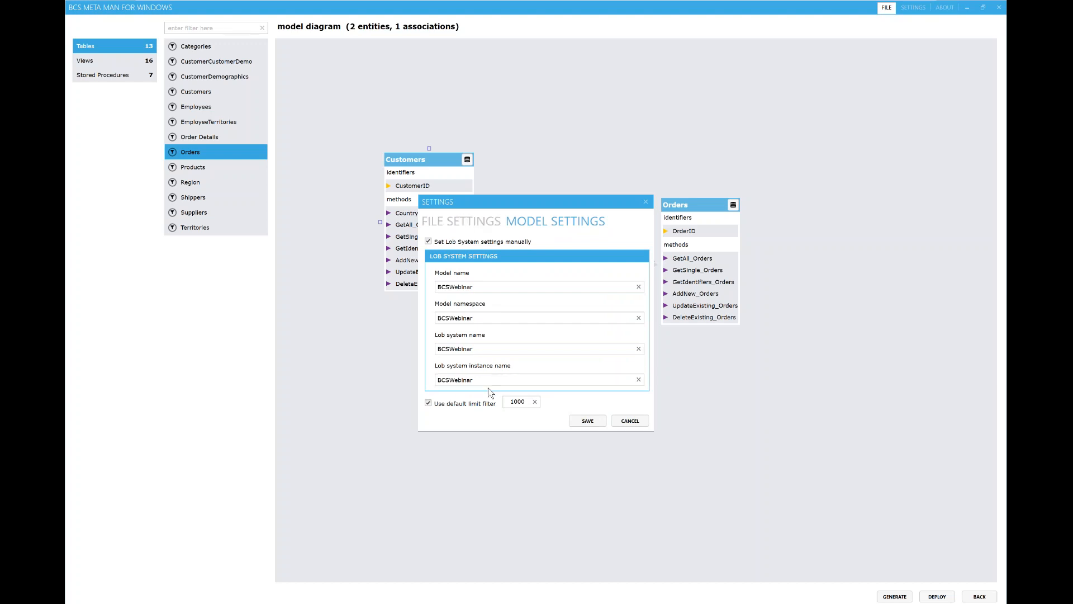
click(588, 421)
click(938, 596)
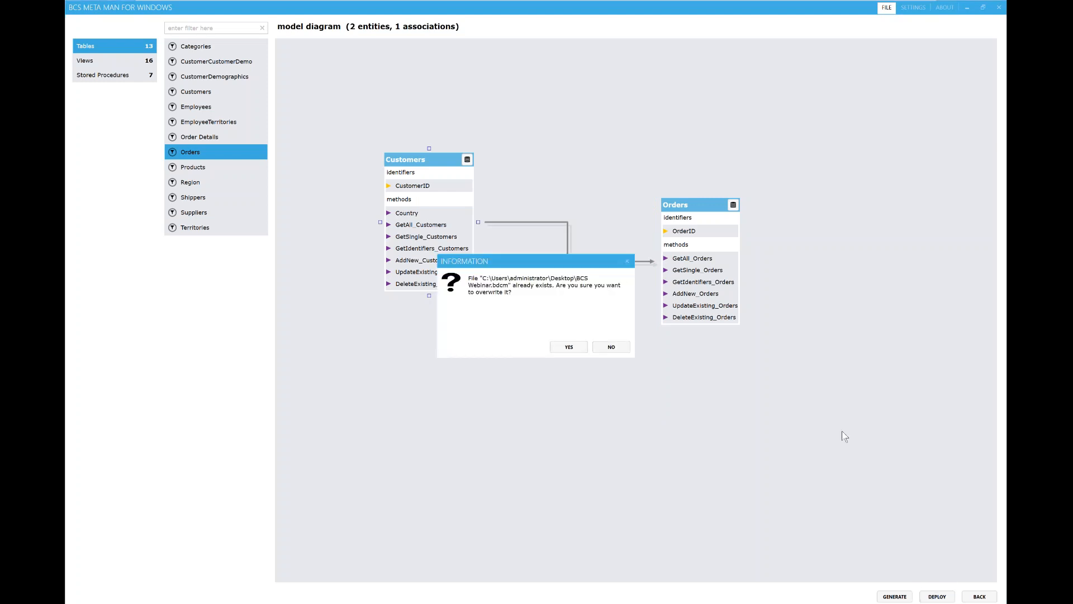
Step: Confirm overwriting the model file and acknowledge the deployment result with its one limit-filter warning
click(569, 346)
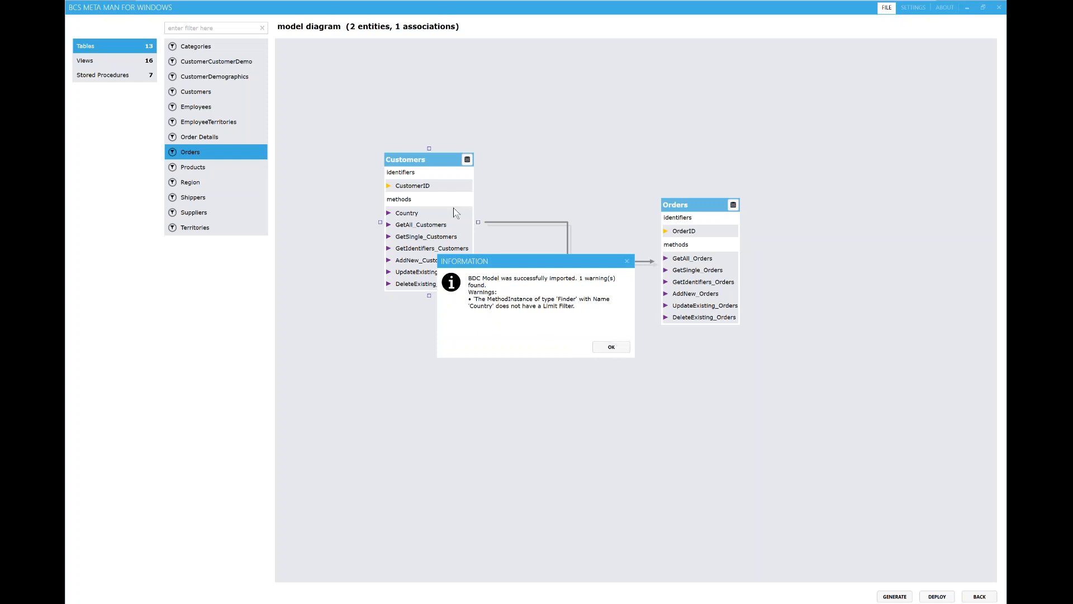
click(611, 347)
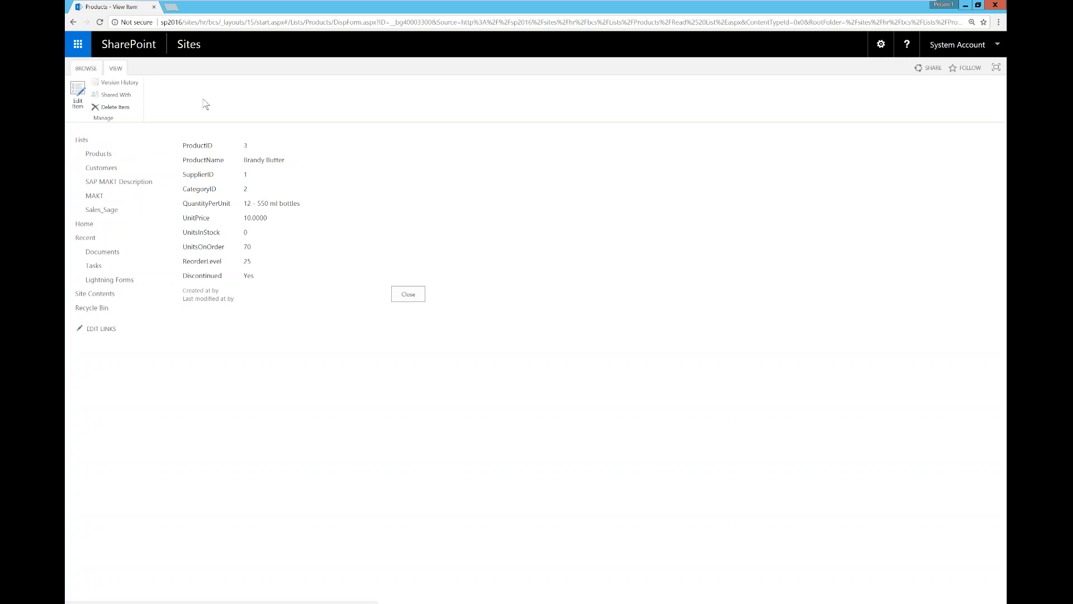
Step: From Add an app on the BCS site, choose External List and browse the external content types
click(731, 146)
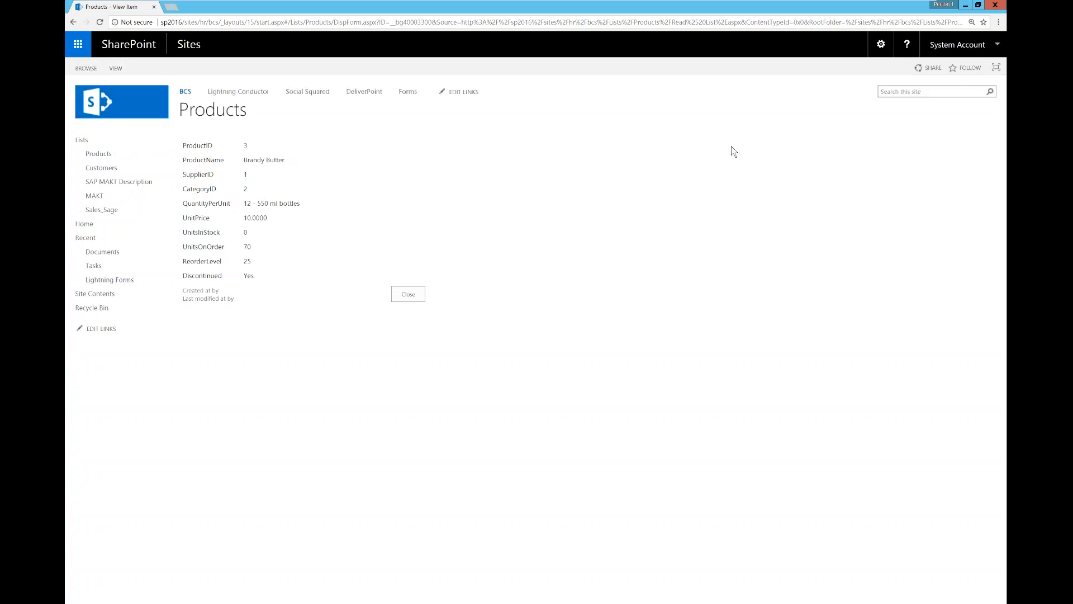
click(881, 44)
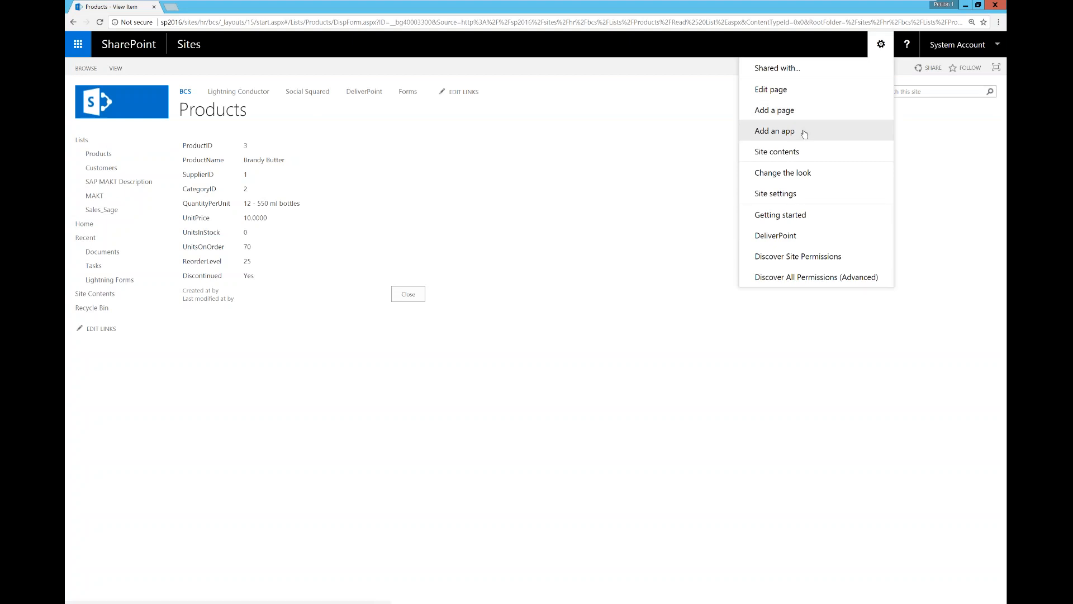
click(599, 122)
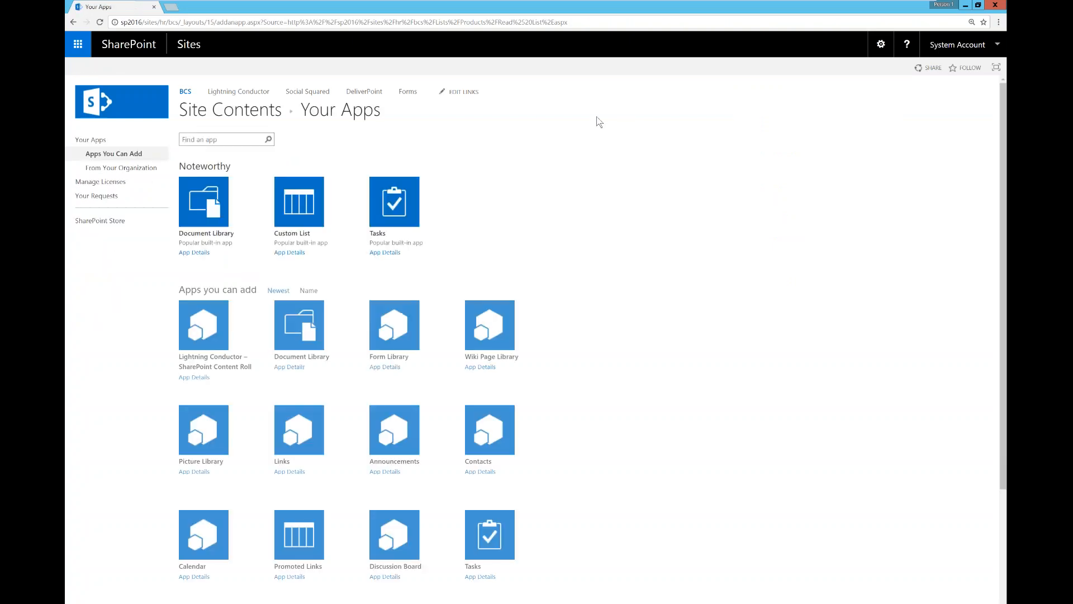
scroll(587, 330, down, 3)
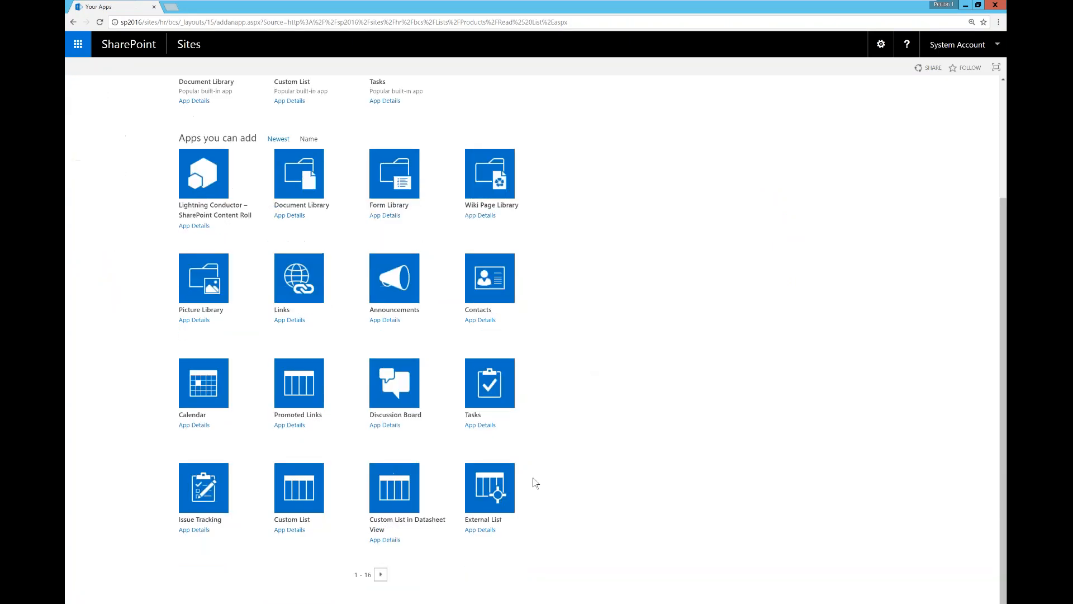
click(530, 482)
click(685, 334)
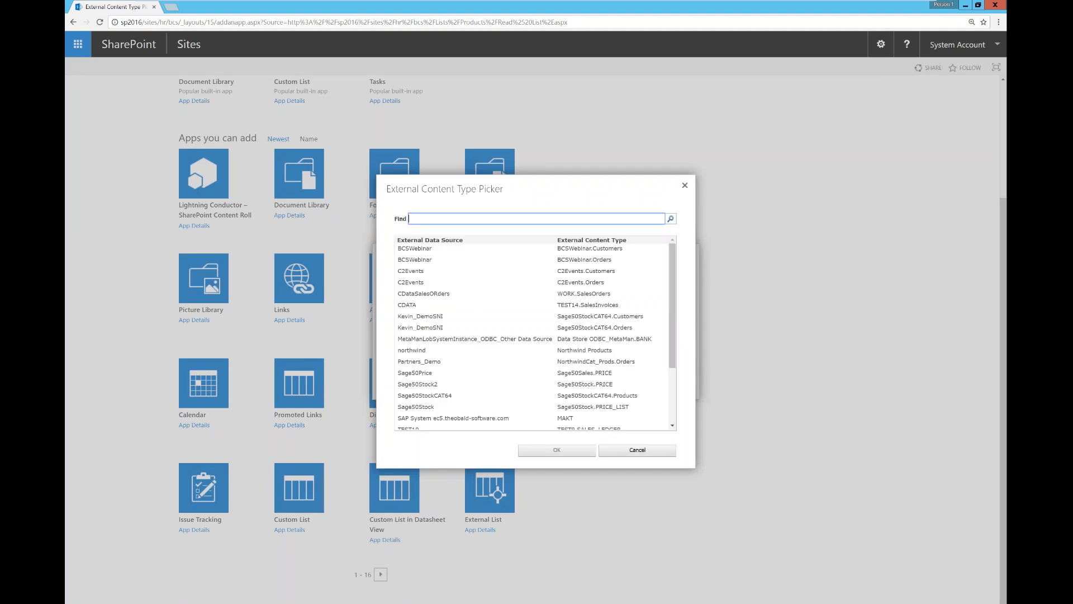
Step: Pick BCSWebinar.Customers as the content type, name the list 'BCS webinar Customers', and create it
click(427, 249)
click(559, 451)
click(560, 301)
text(BC)
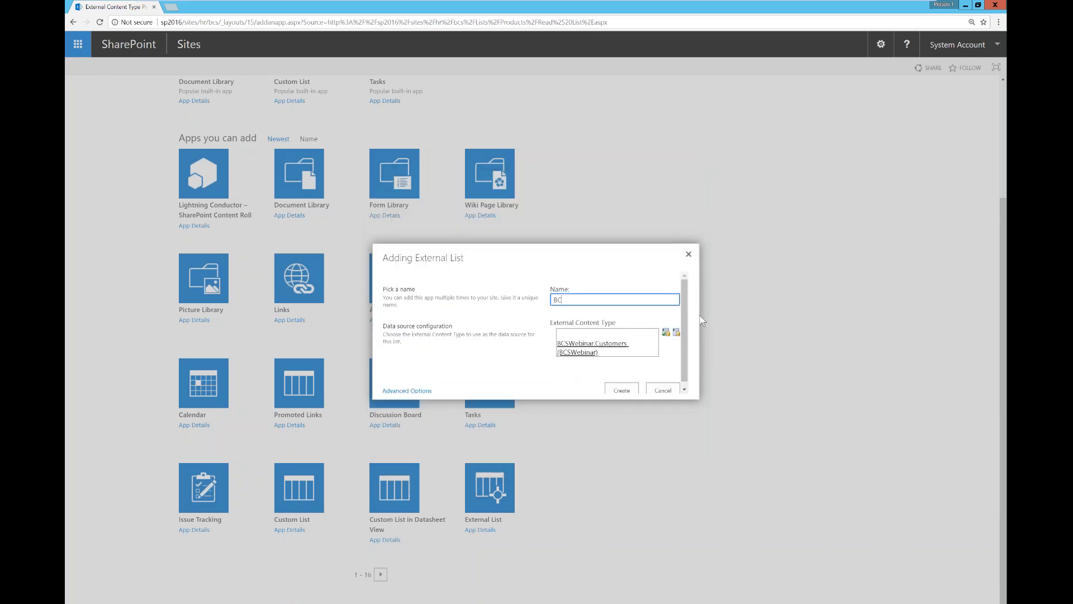
text(S webinar Customers)
click(622, 390)
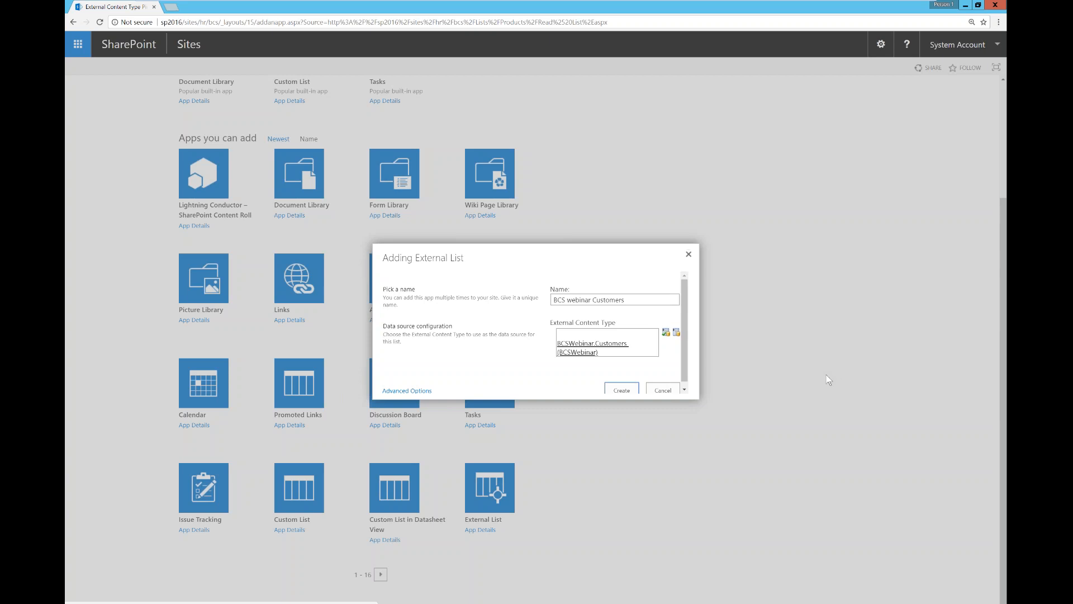
click(624, 390)
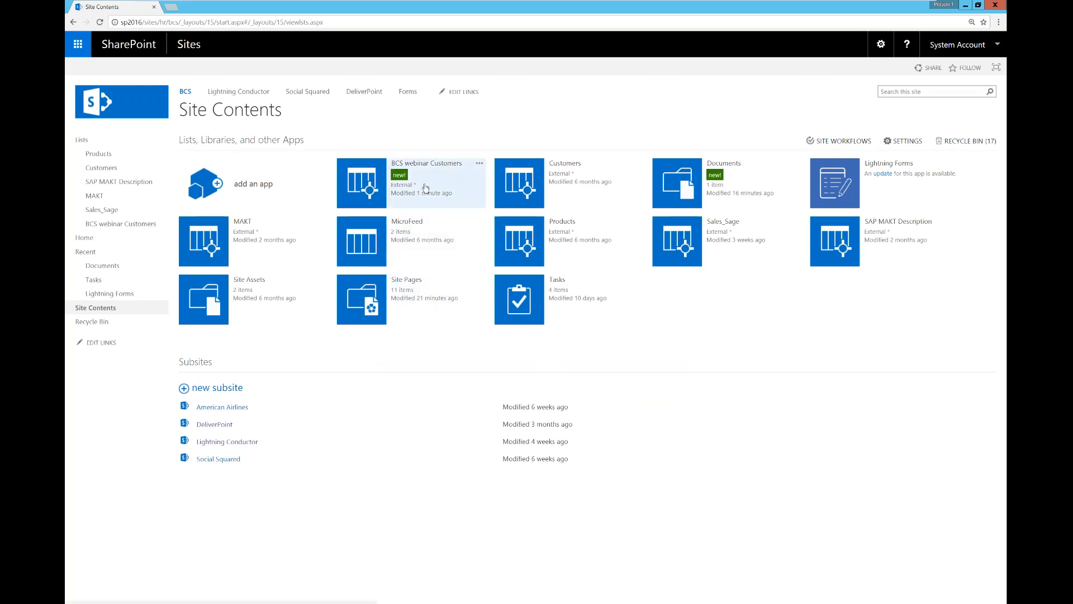
Step: Open the BCS webinar Customers list and select its anonymous login error message and correlation ID
click(363, 186)
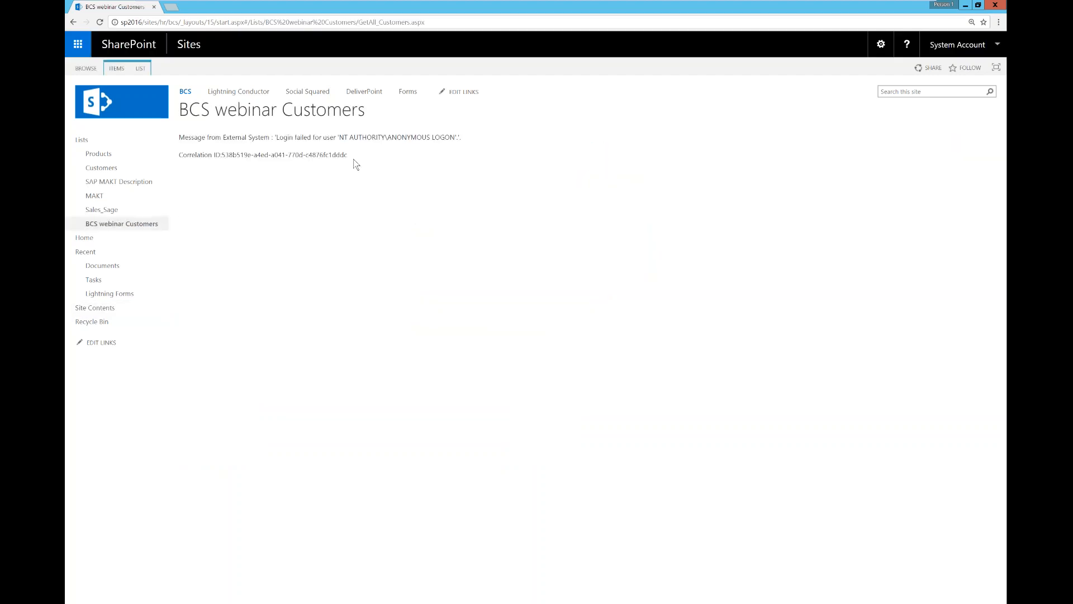
drag(345, 137, 495, 175)
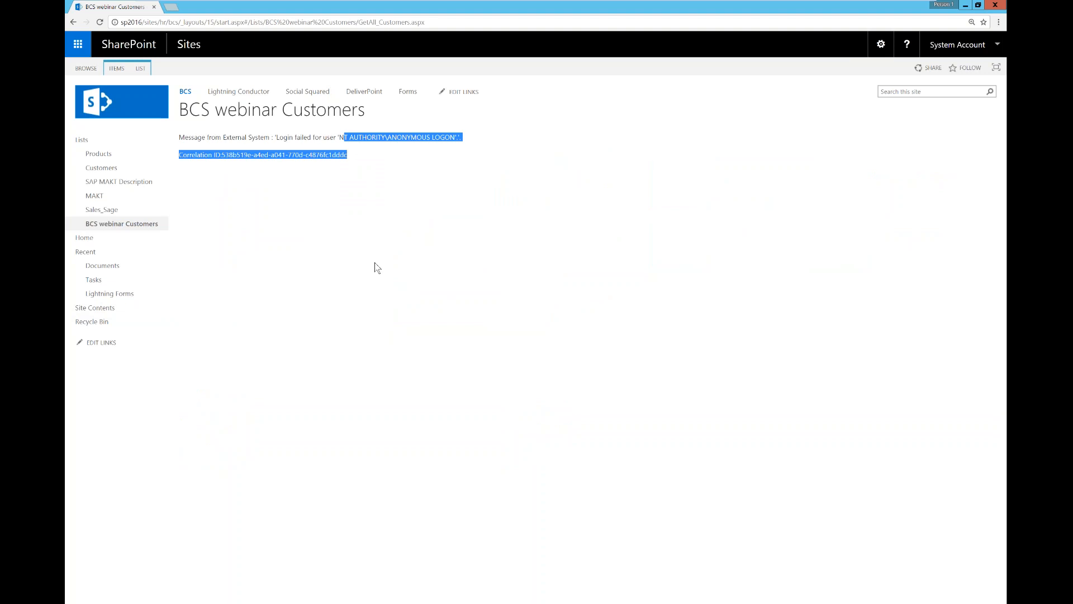
mouse_move(424, 4)
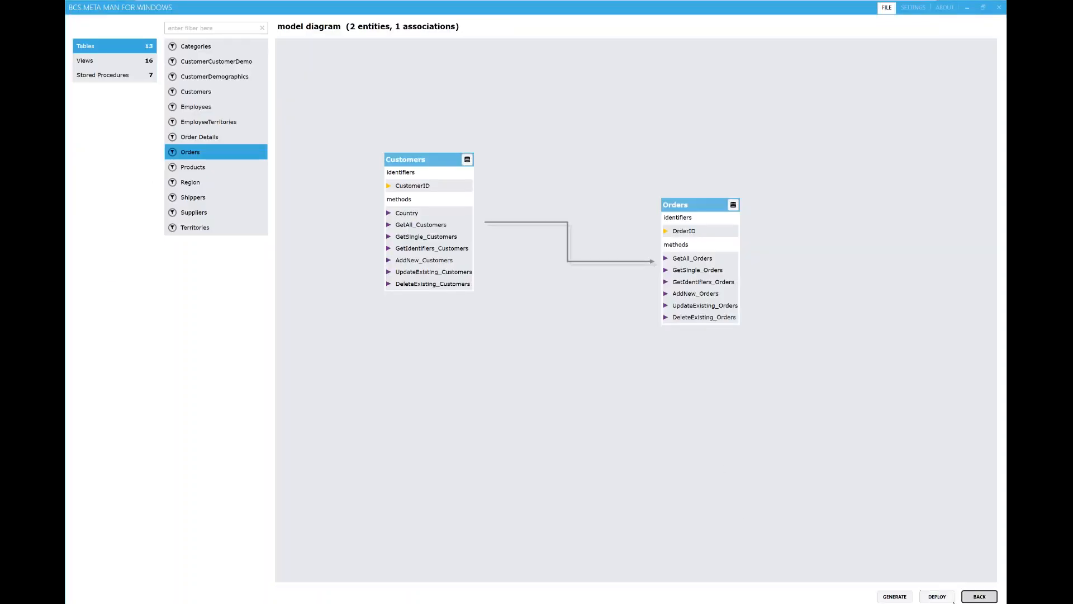
Step: Switch the sql2016 Northwind connection to User Name and Password authentication and connect with the corrected password
click(979, 597)
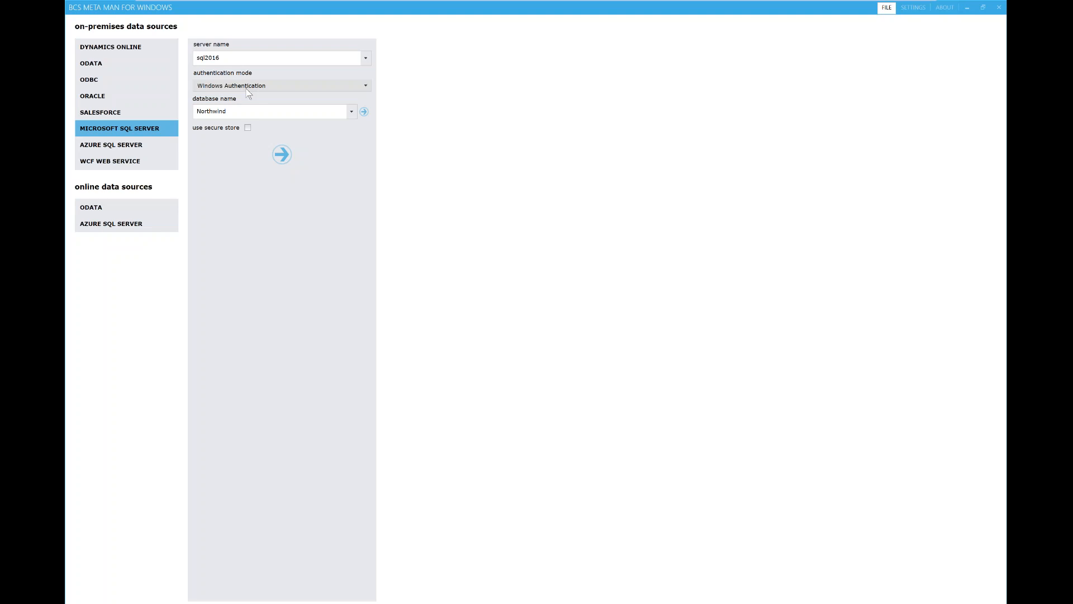
click(326, 89)
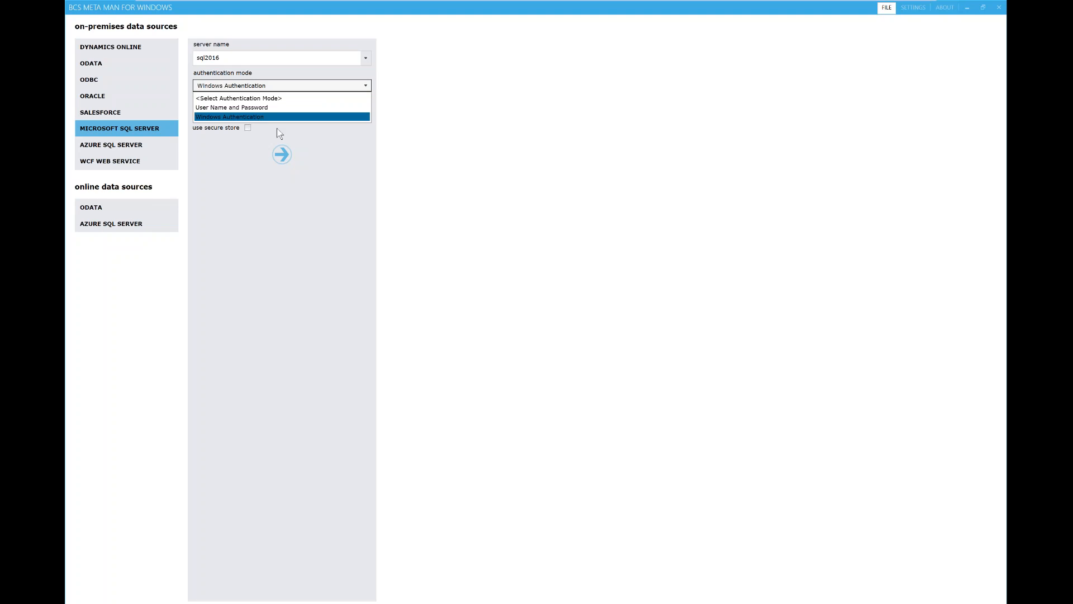
click(251, 106)
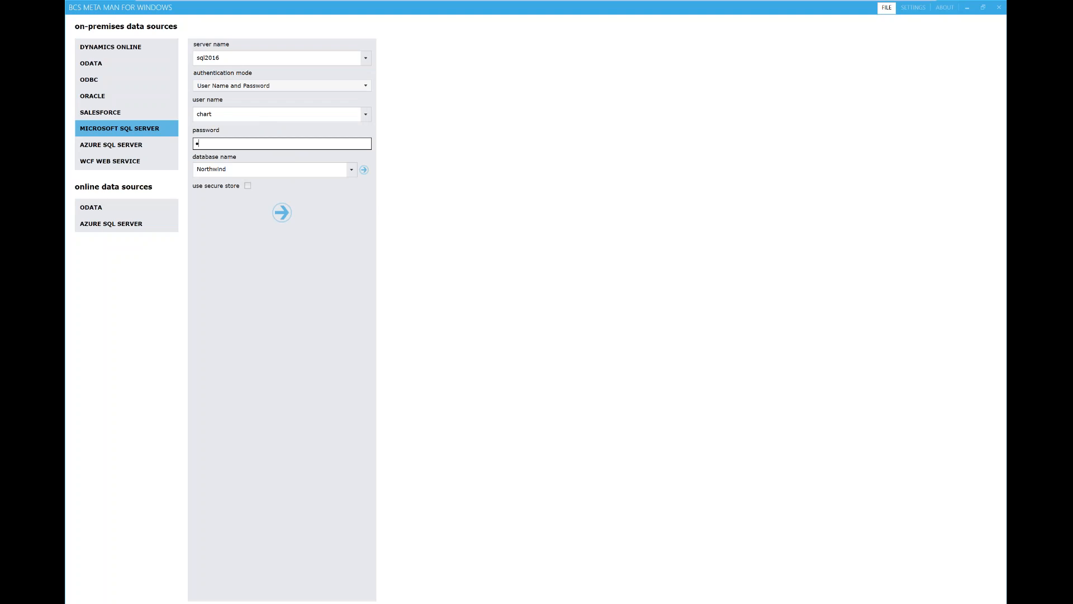
text(******)
click(282, 213)
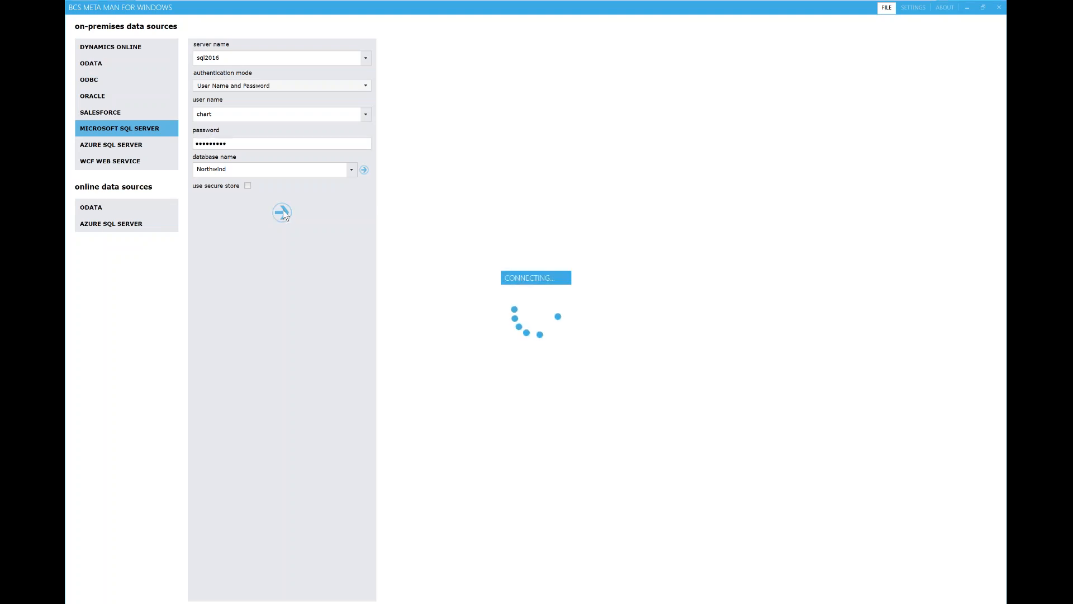
click(603, 347)
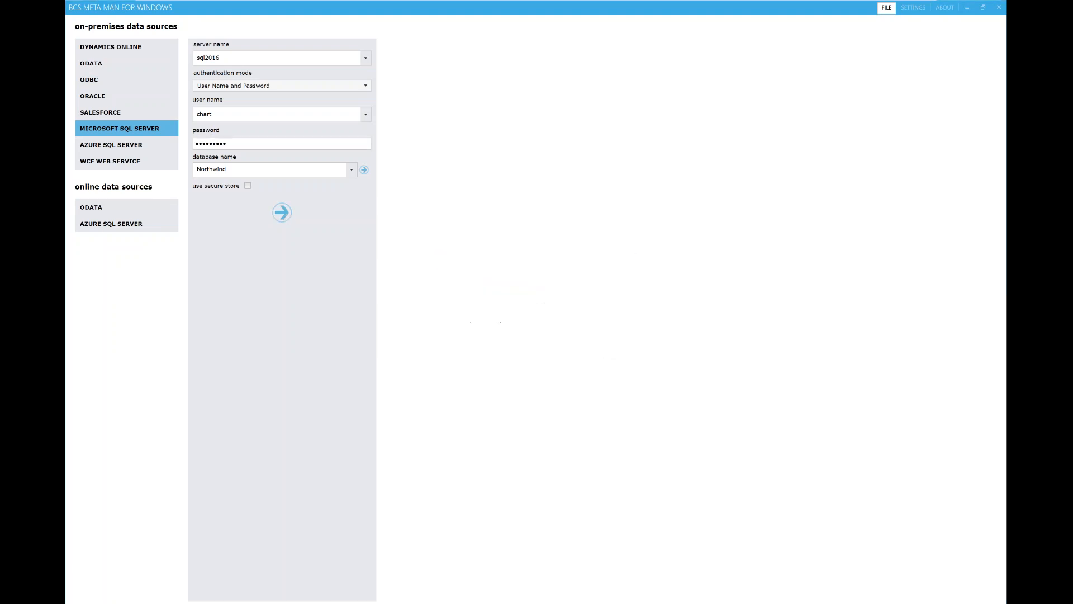
text(password1)
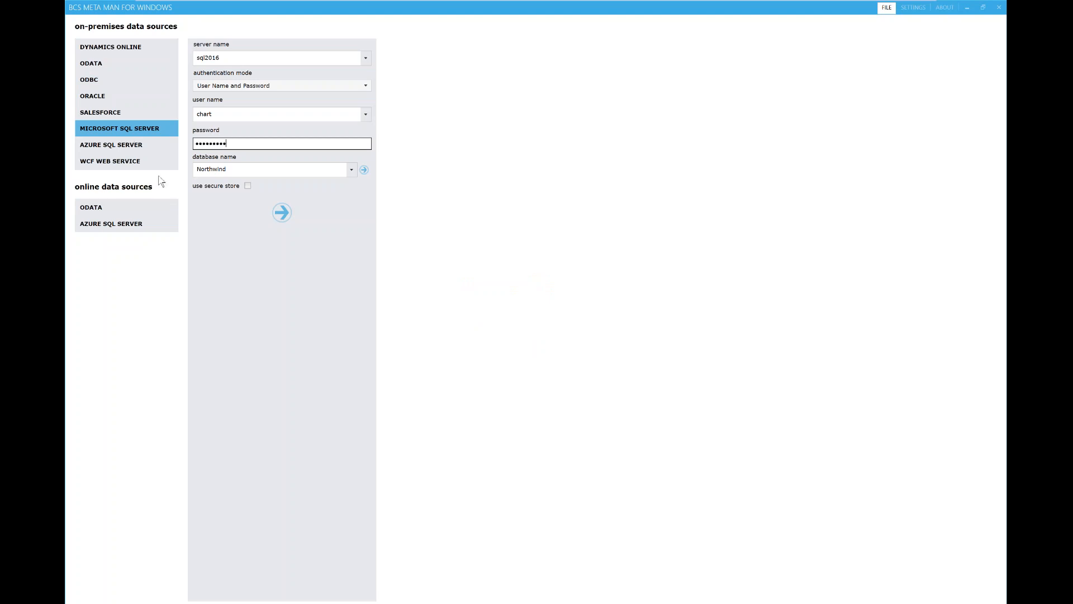
click(282, 212)
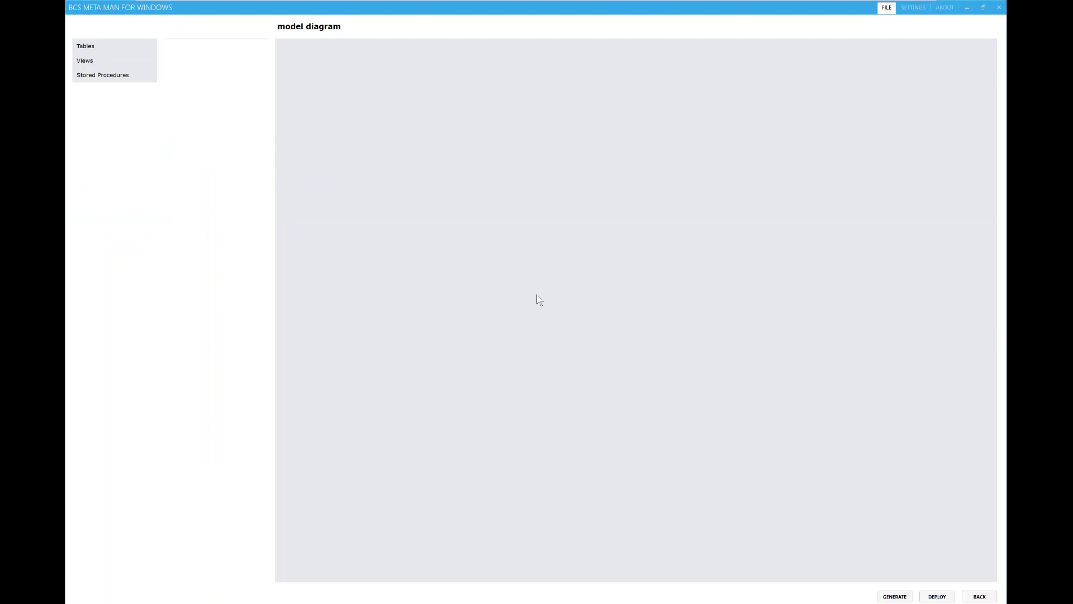
Step: Add the Customers table to the diagram with GetIdentifiers, AddNew, UpdateExisting and DeleteExisting methods
click(100, 47)
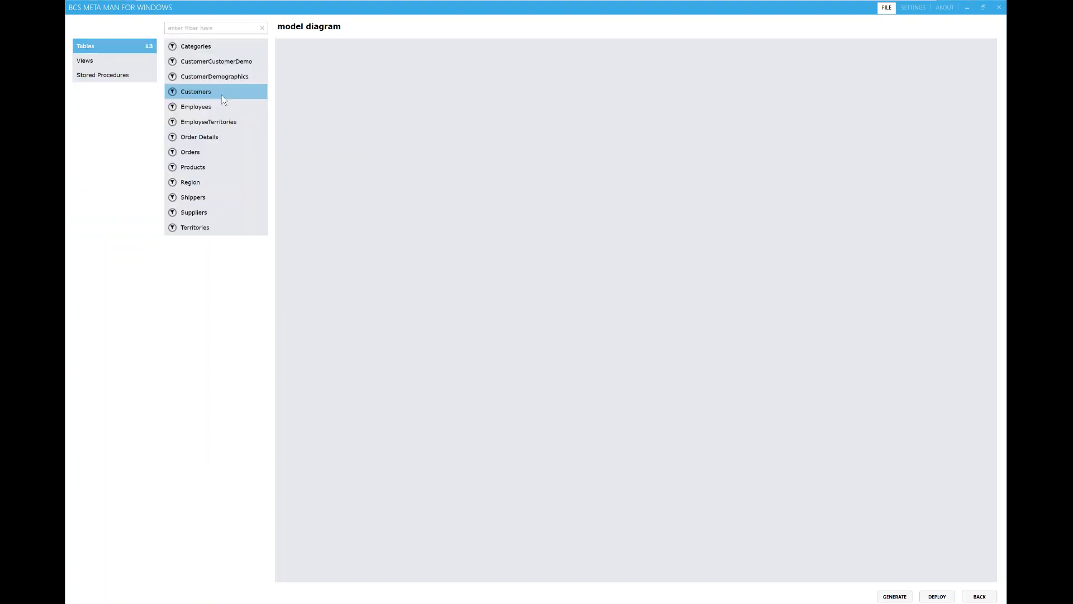
drag(214, 91, 561, 288)
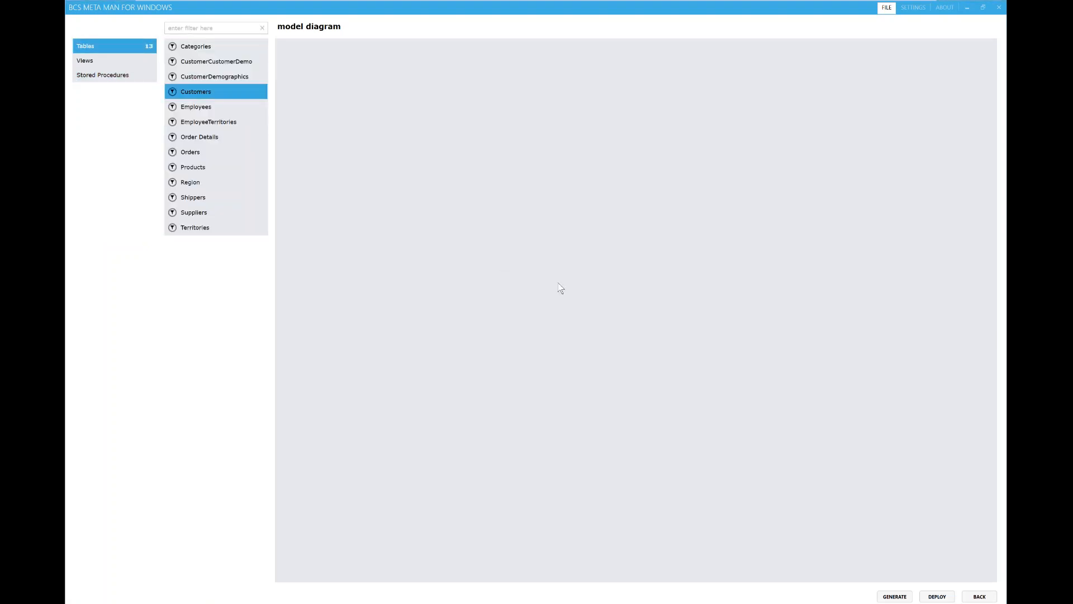
click(472, 80)
click(479, 92)
click(496, 104)
click(495, 116)
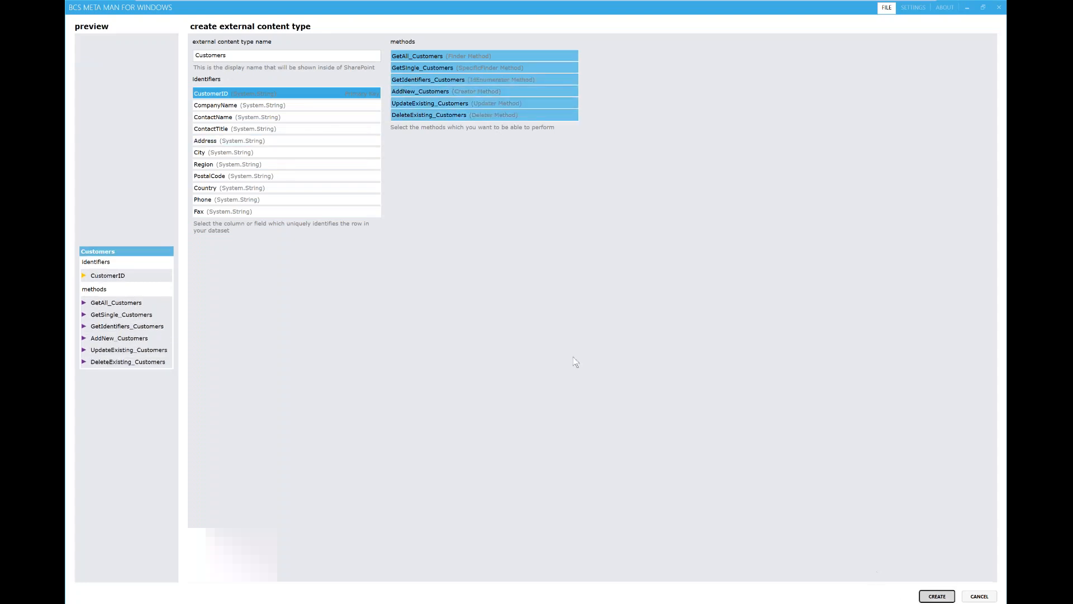
key(Return)
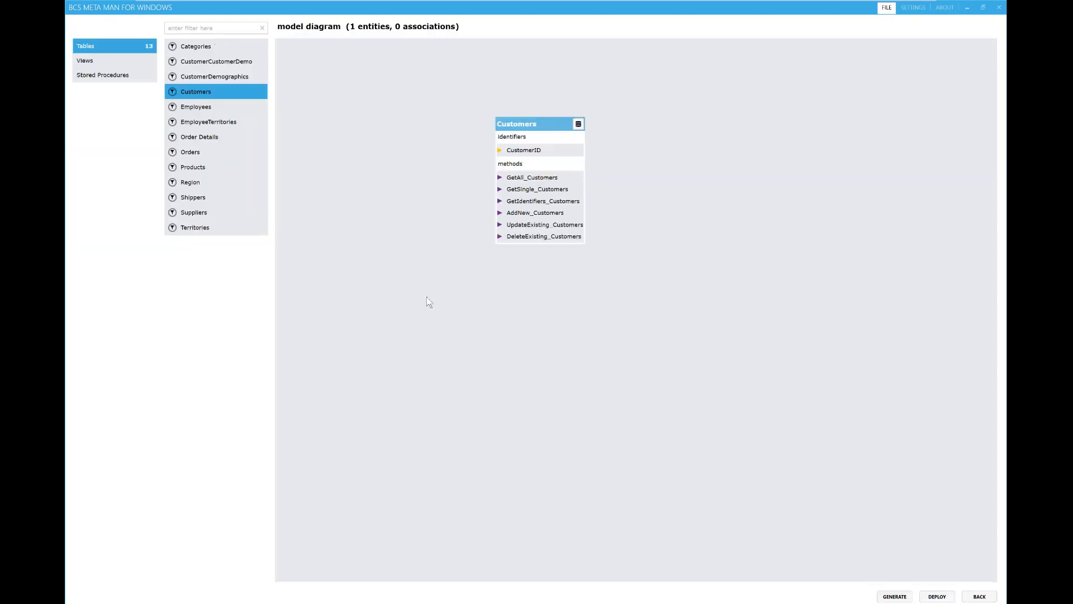
Step: Add the Orders table to the diagram with GetIdentifiers, AddNew, UpdateExisting and DeleteExisting methods
click(199, 152)
drag(199, 152, 766, 243)
click(465, 81)
click(473, 92)
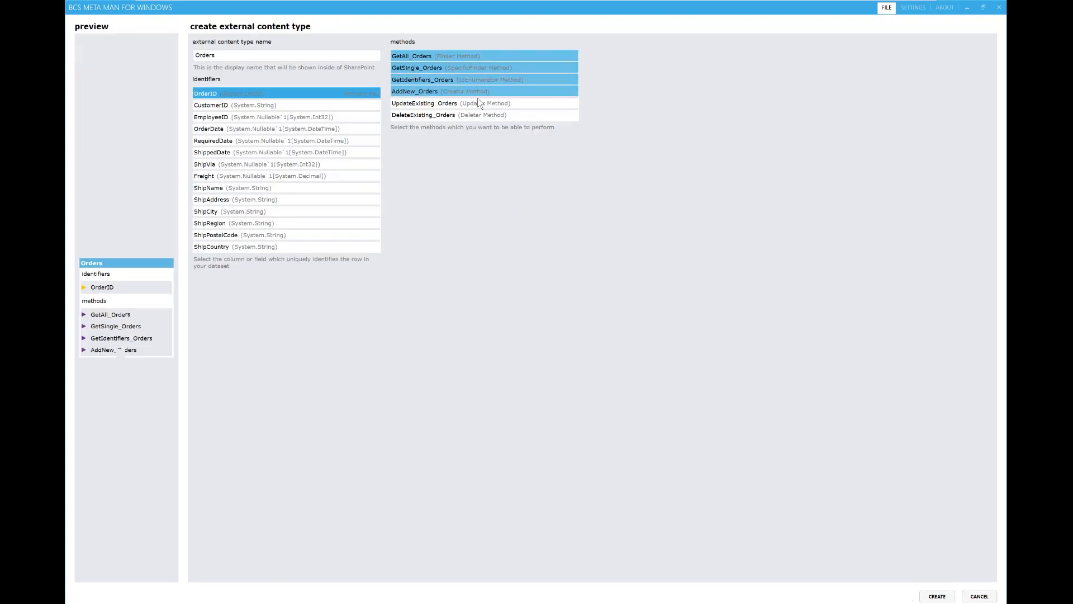
click(479, 103)
click(479, 115)
click(936, 594)
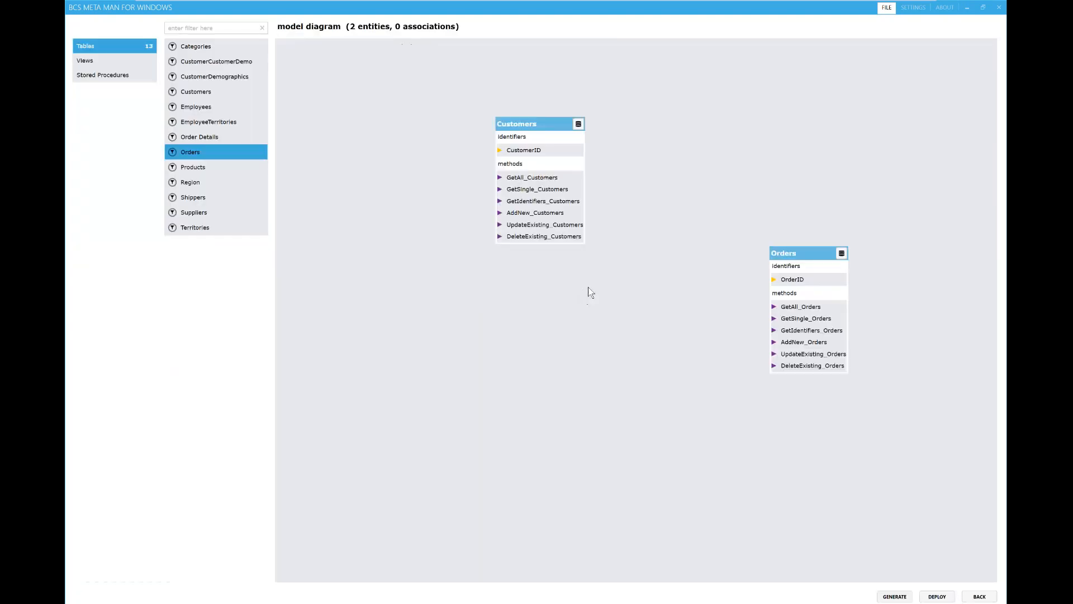
Step: Associate Customers to Orders on CustomerID, then open the Customers entity configuration
drag(589, 180, 765, 309)
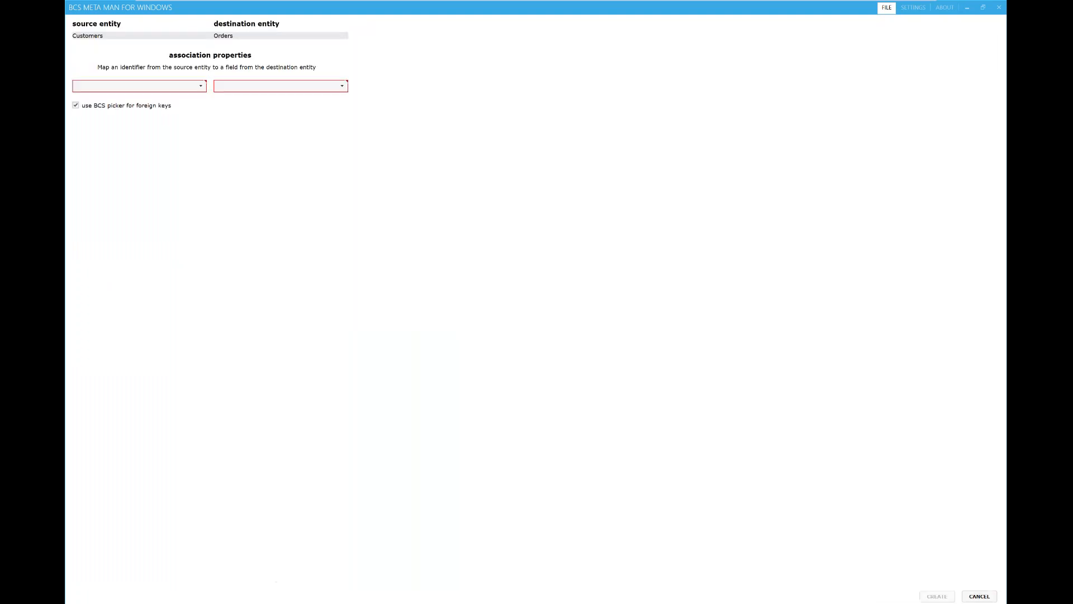
click(200, 87)
click(180, 116)
click(272, 87)
click(277, 105)
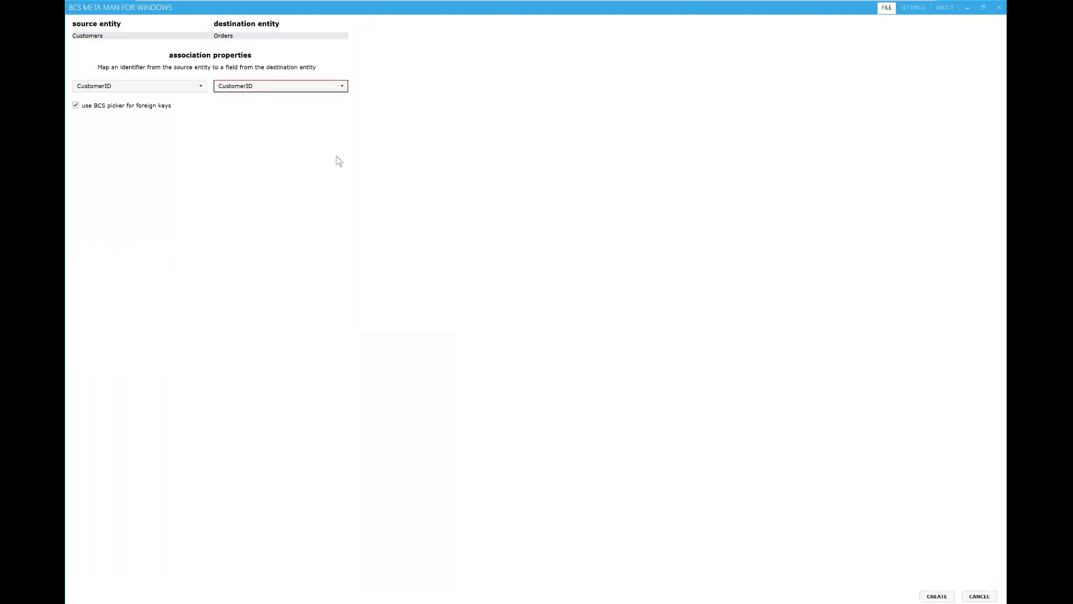
click(936, 597)
right_click(534, 176)
click(562, 175)
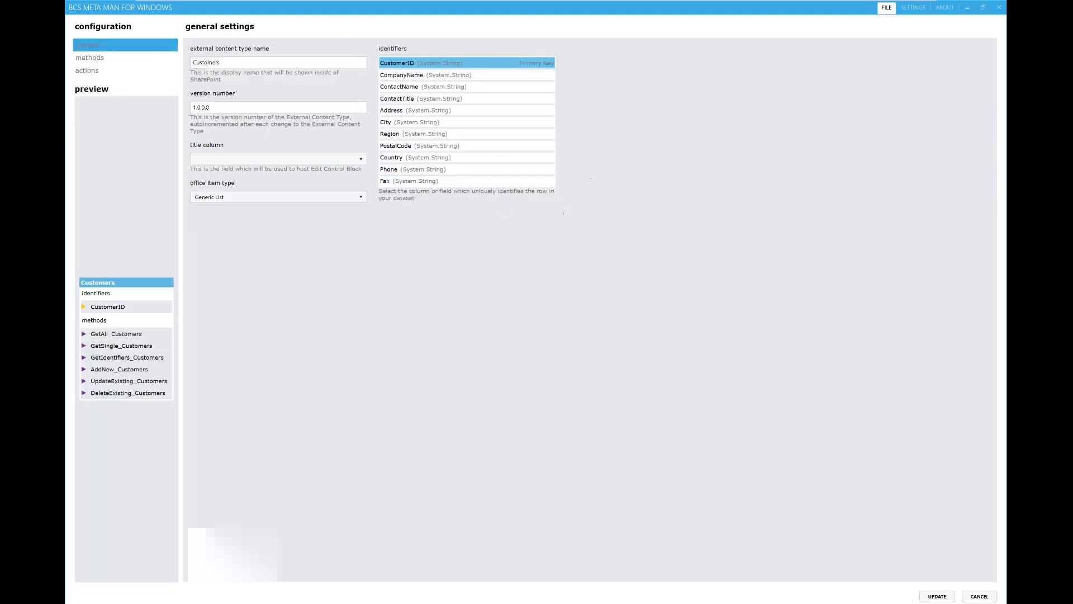
Step: Add a new Finder method named Country to the Customers entity
click(90, 59)
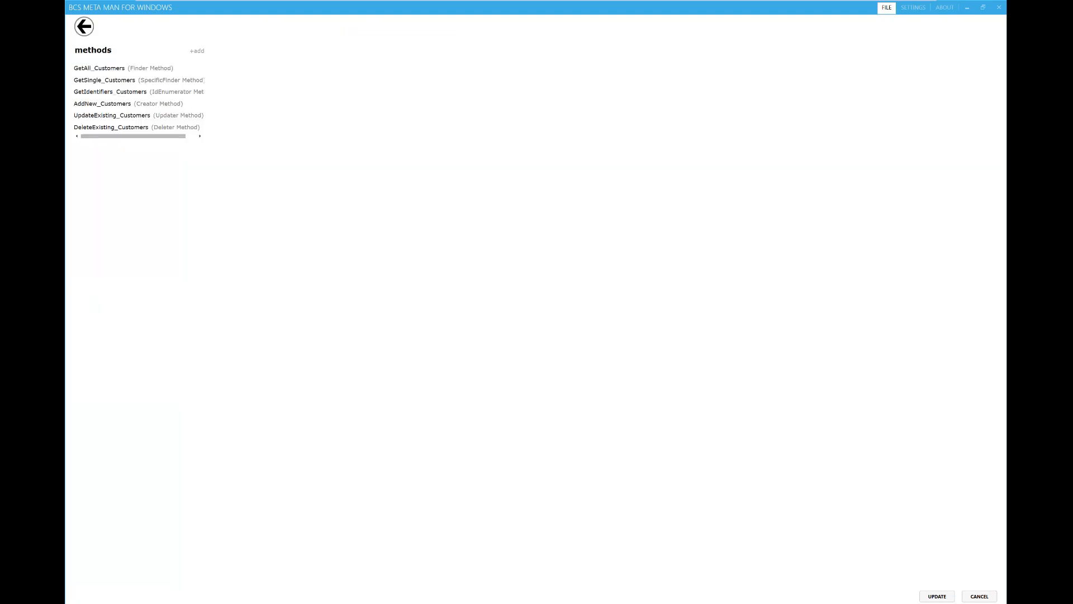
click(197, 51)
click(270, 88)
text(Country)
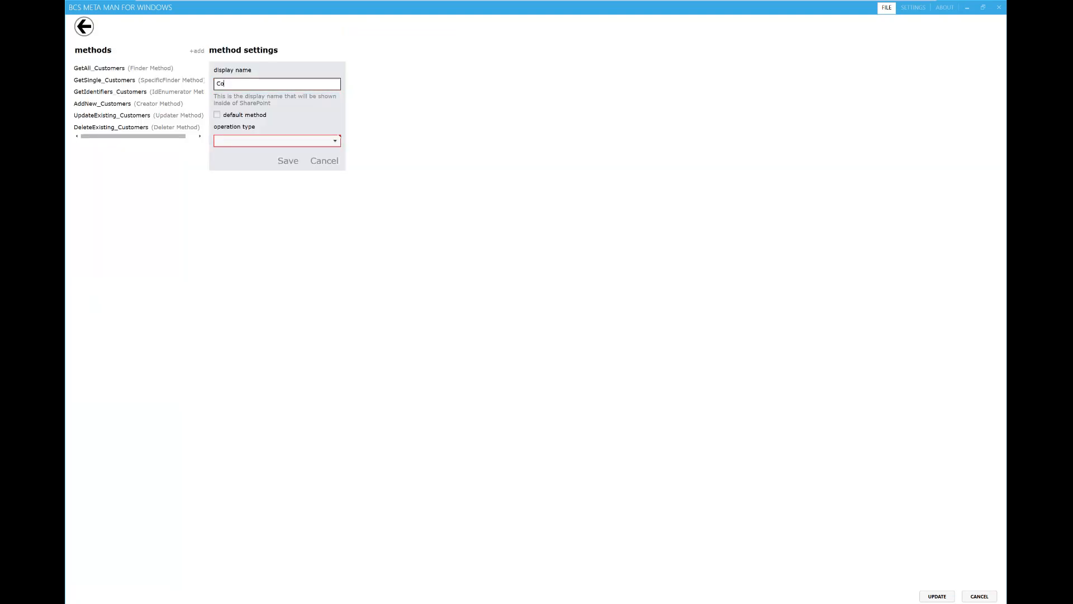
click(249, 141)
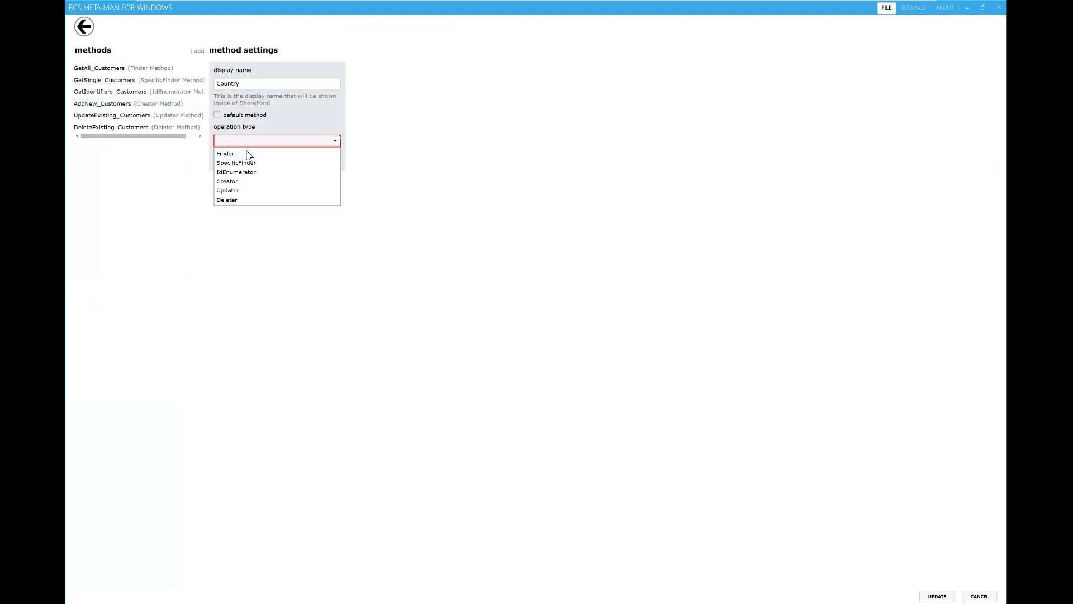
click(249, 150)
click(288, 160)
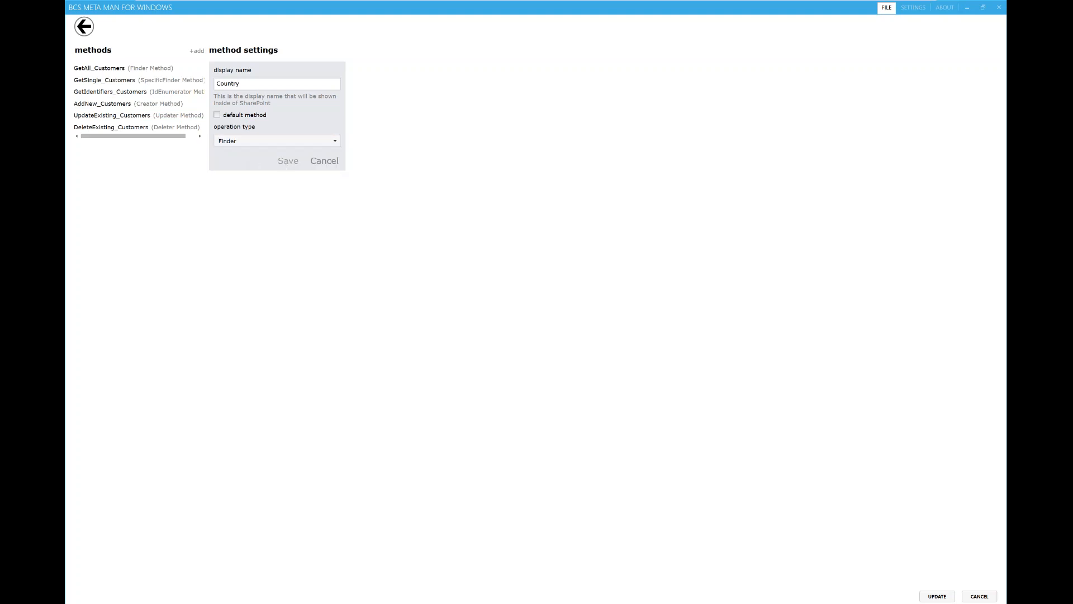
click(611, 345)
Step: Give the Country method a Country filter on the Country field using Equals, and apply the changes
click(135, 71)
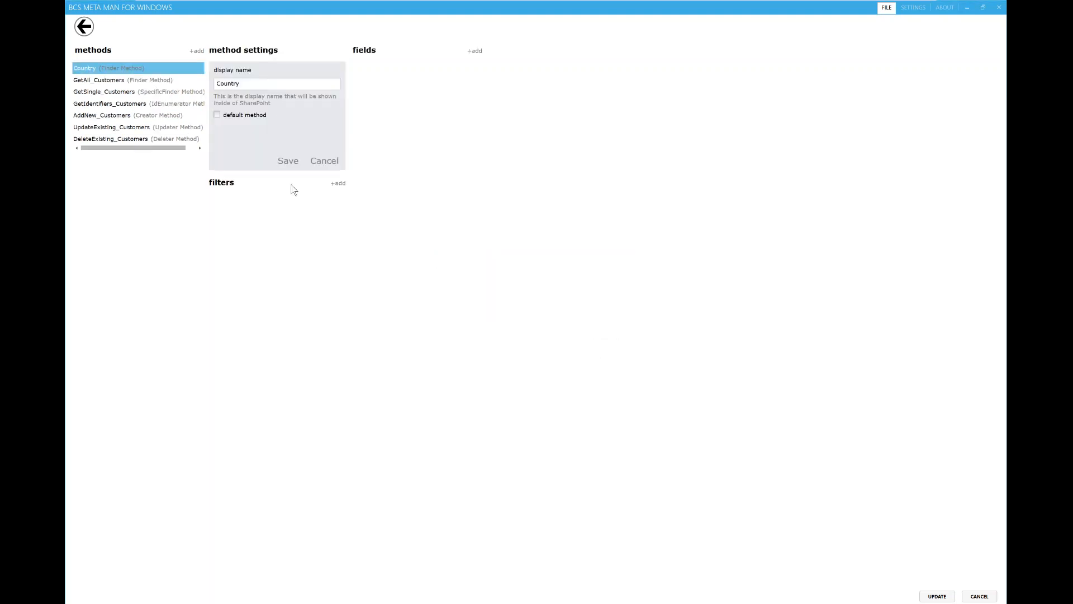
click(338, 184)
click(396, 83)
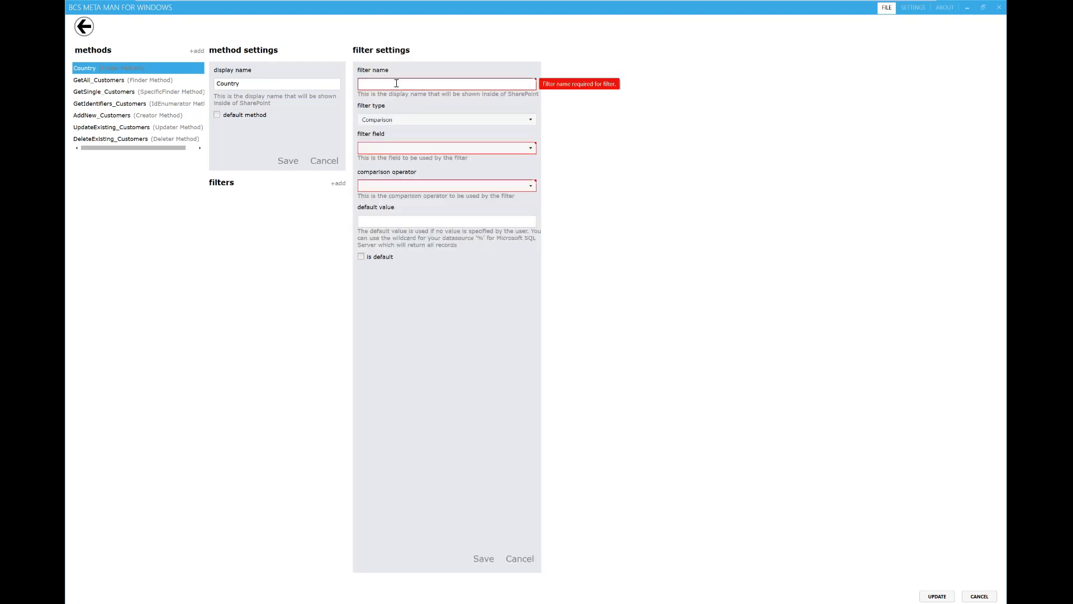
text(Country)
click(424, 152)
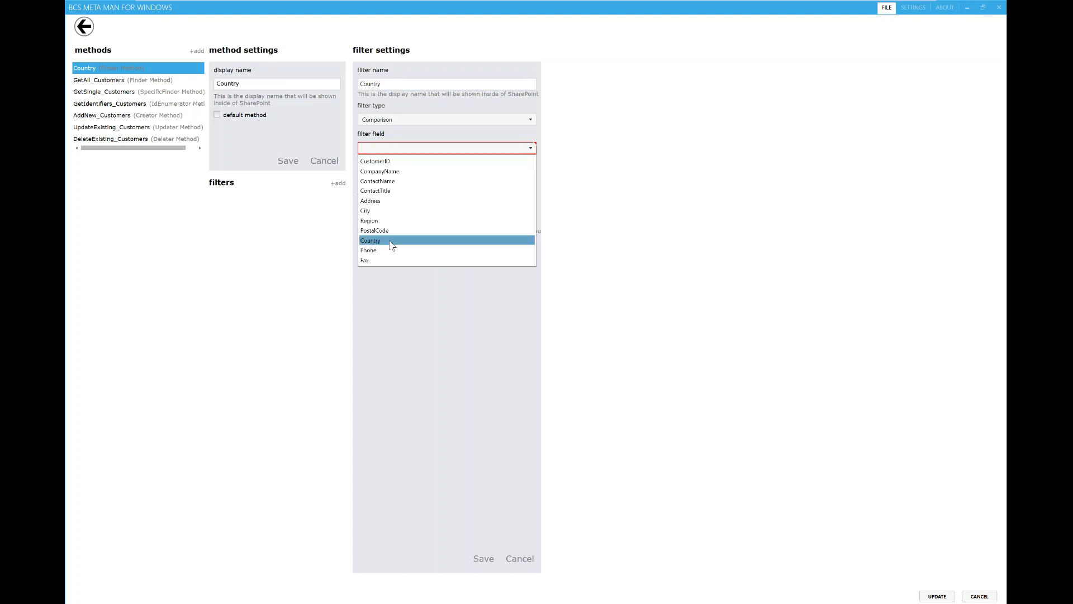
click(387, 241)
click(415, 185)
click(442, 200)
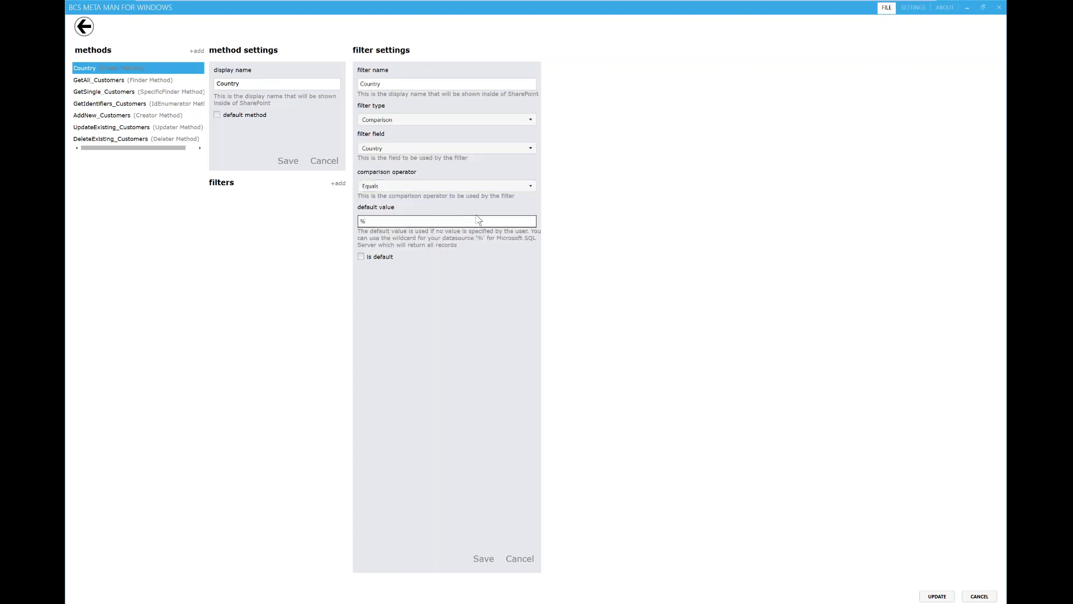
click(484, 558)
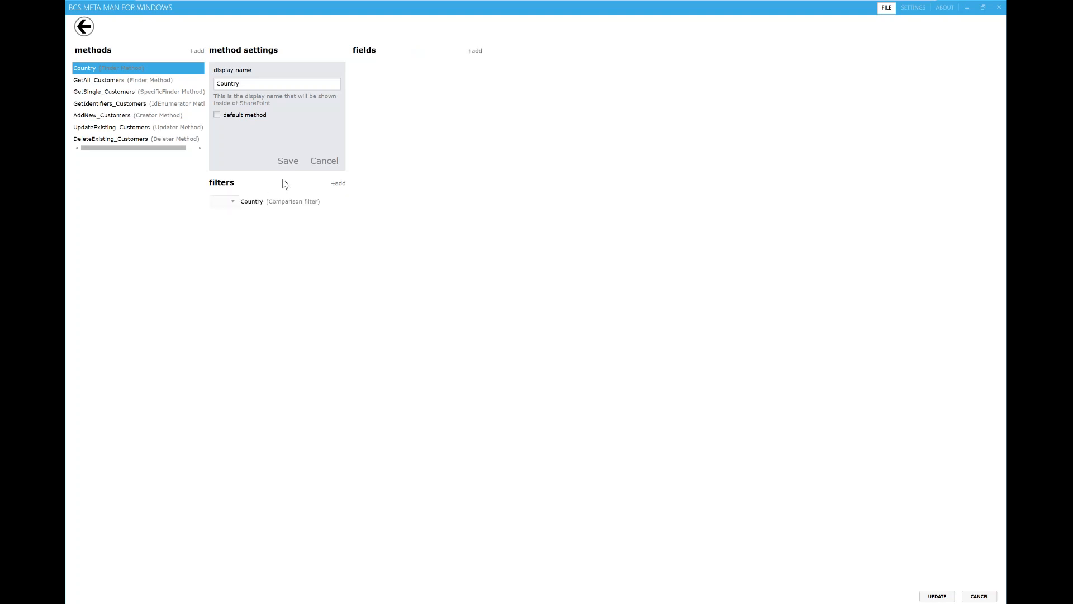
click(936, 595)
click(609, 349)
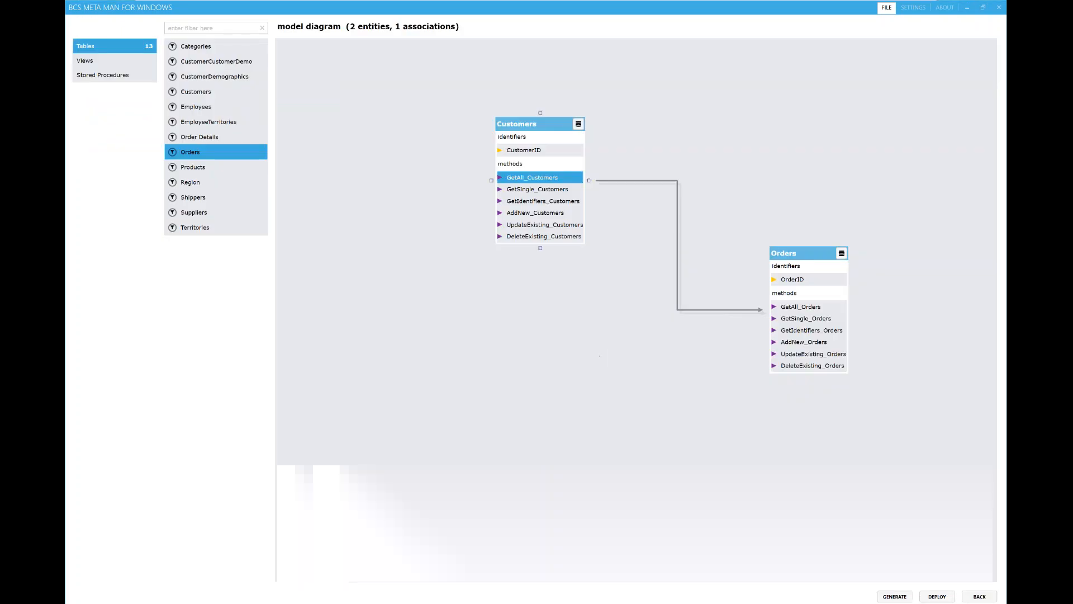
Step: Reopen the Customers configuration, check the Country finder method, and return to the model diagram
click(545, 205)
right_click(545, 204)
click(582, 212)
click(159, 58)
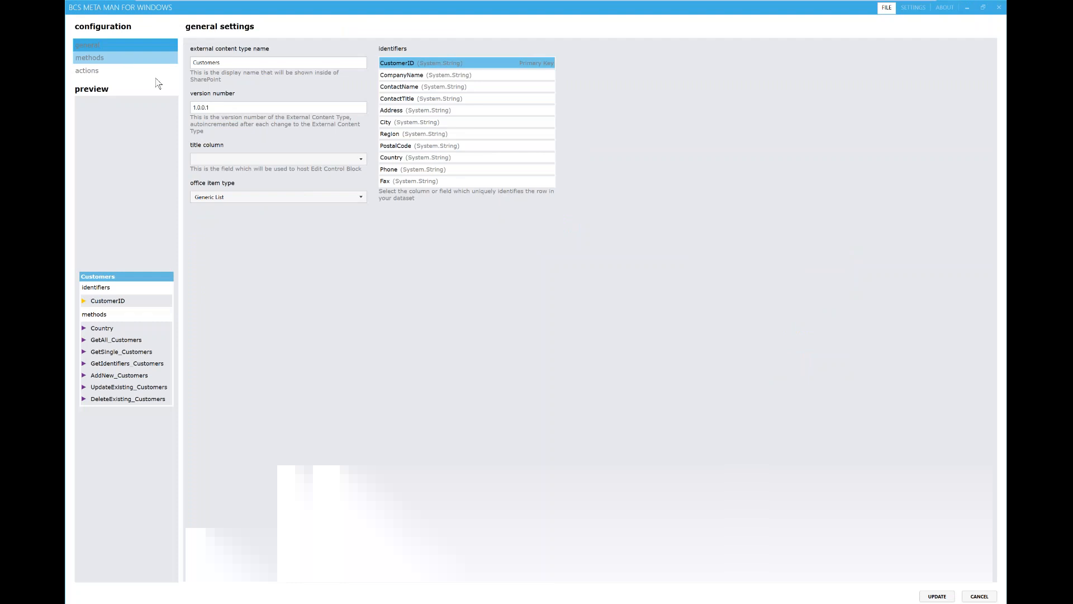
click(153, 69)
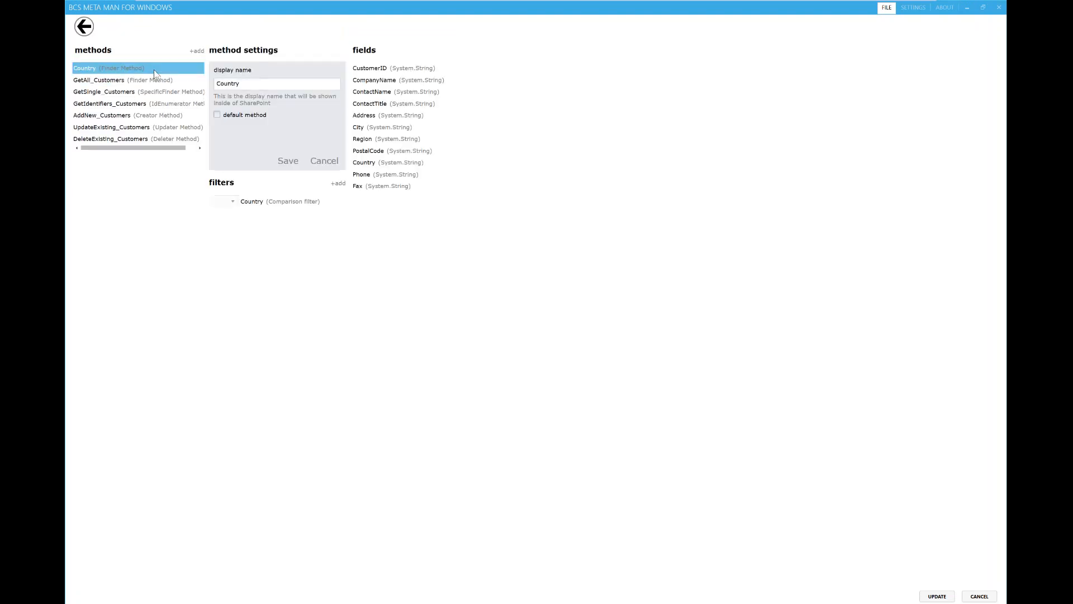
click(84, 26)
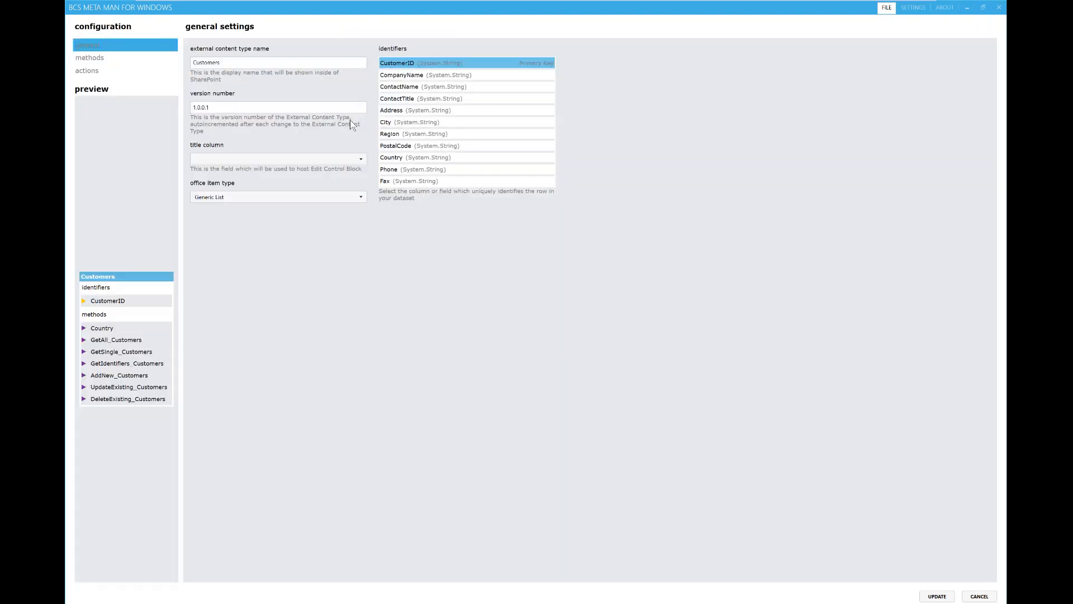
click(979, 596)
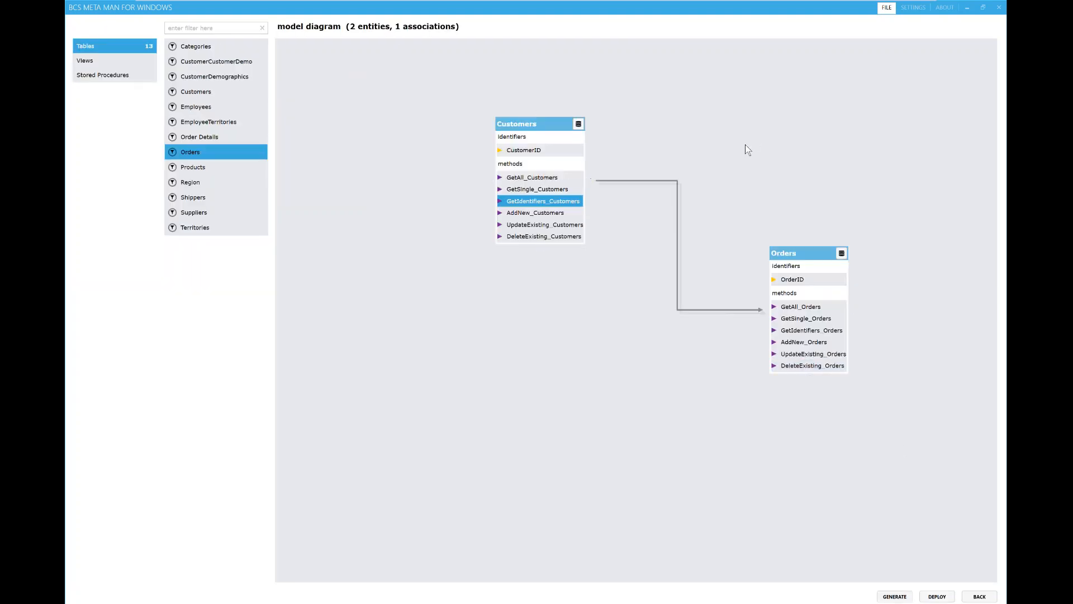
Step: Change model name, namespace, LOB system and instance names to BCSWebinar2, save, and start deployment
click(914, 8)
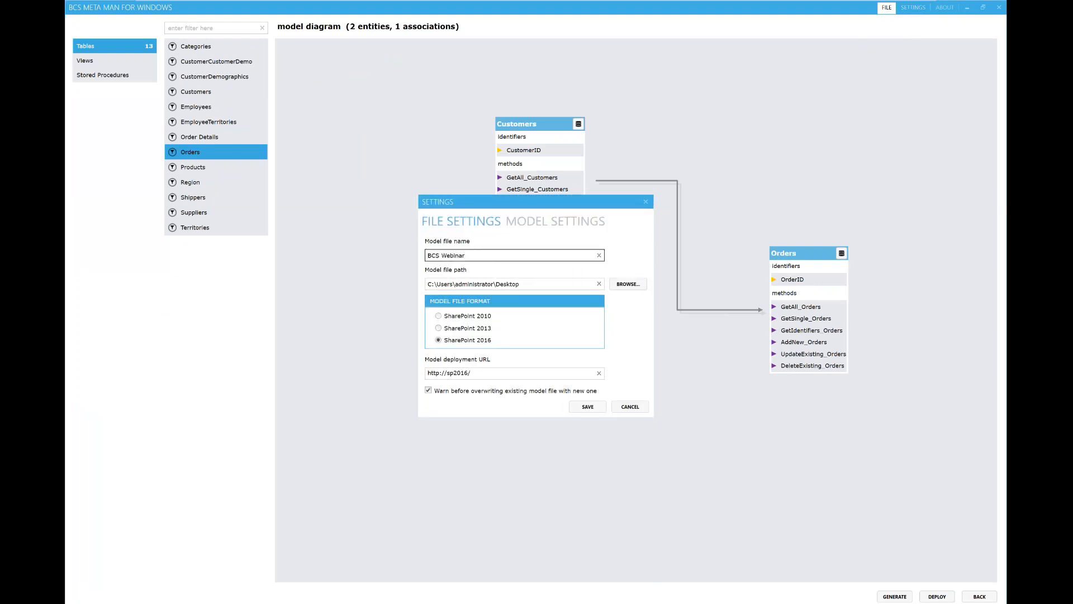
click(555, 222)
click(504, 286)
text(2)
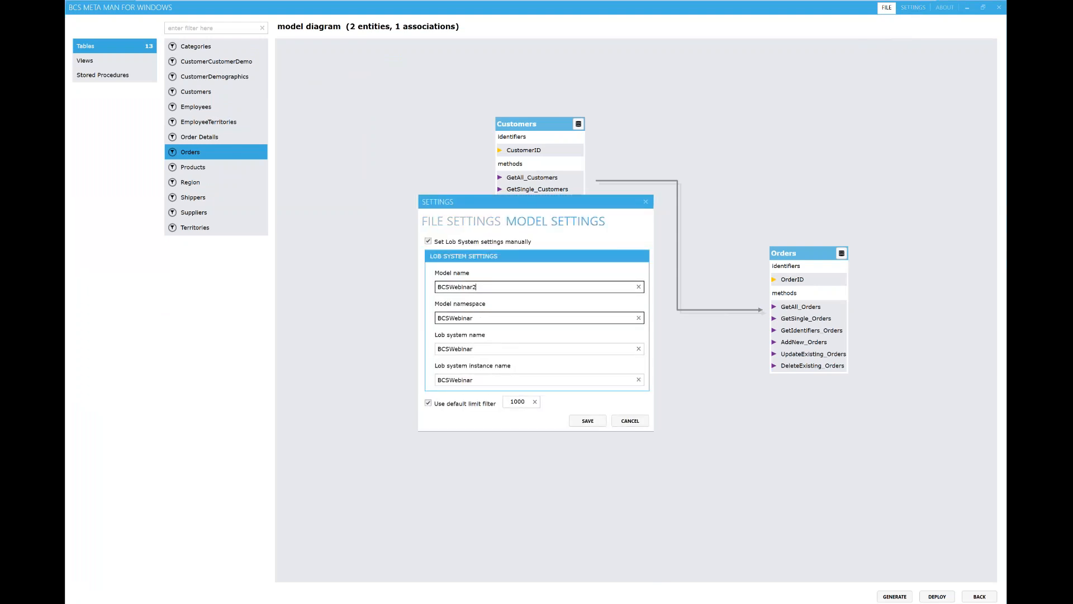
click(500, 319)
text(2)
click(501, 349)
text(2)
click(505, 380)
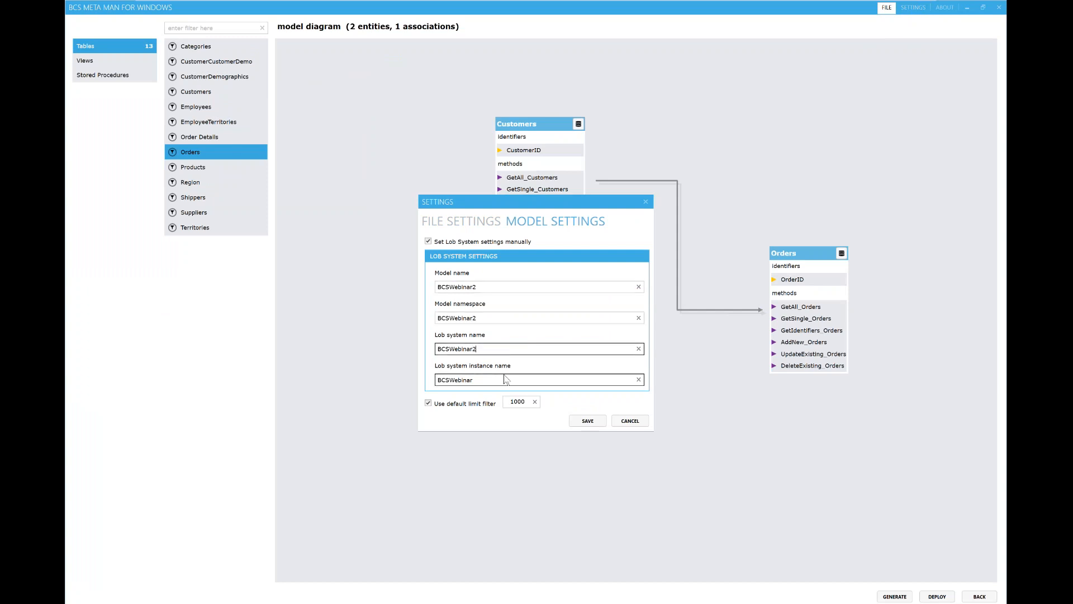
text(2)
click(590, 421)
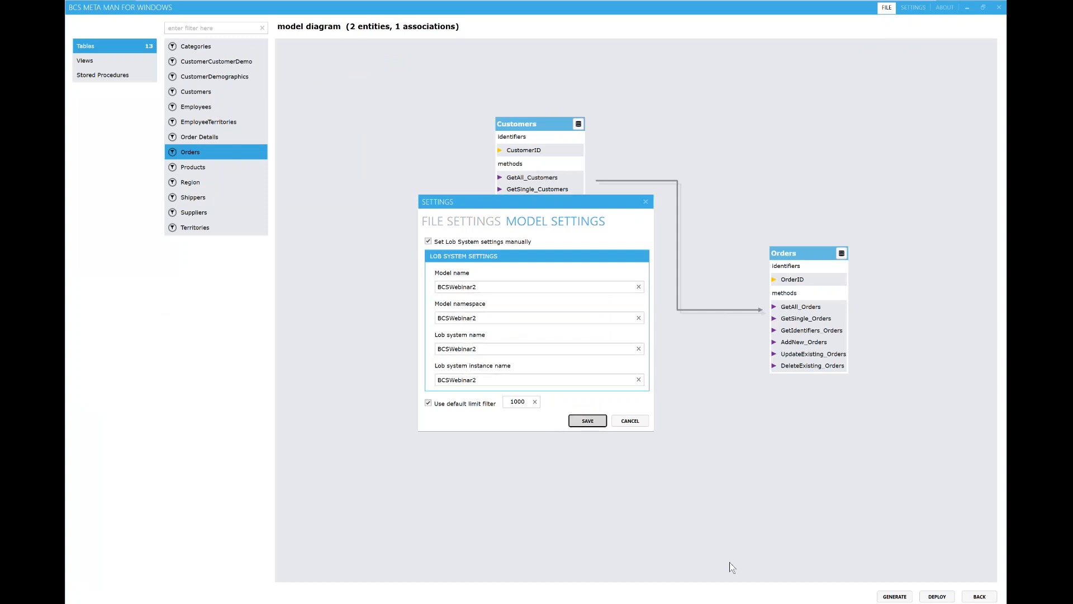
click(938, 596)
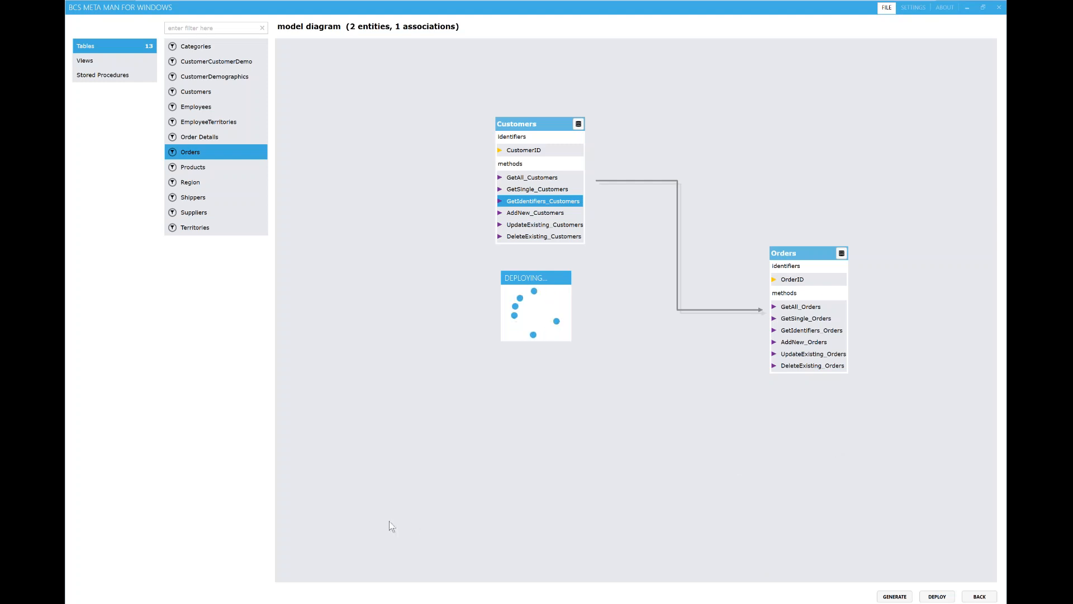
Step: Dismiss the critical error saying Orders already exists in the BCSWebinar LobSystem
mouse_move(181, 603)
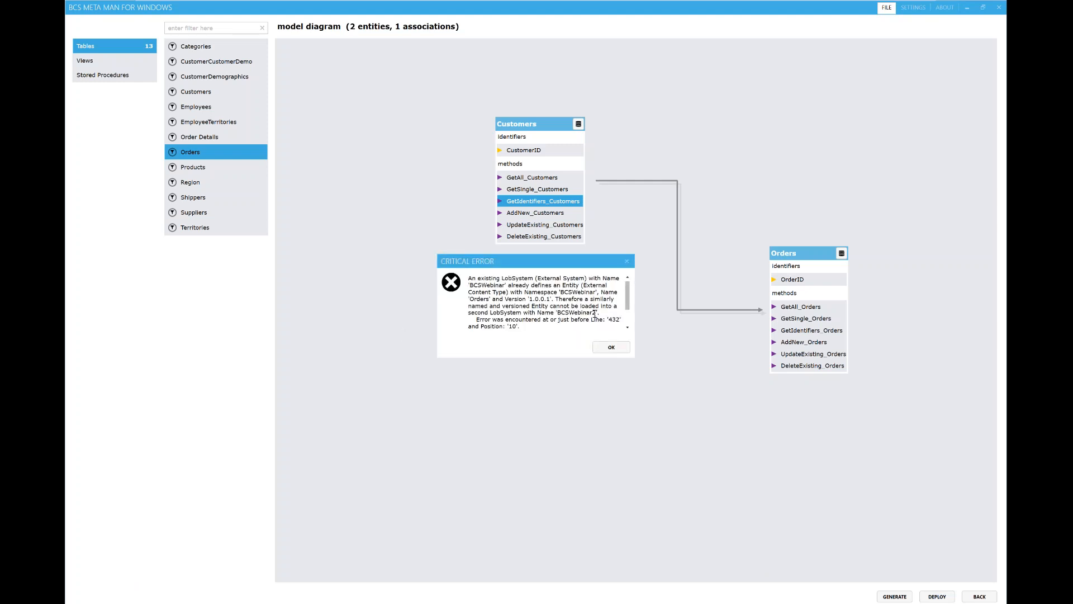
click(620, 349)
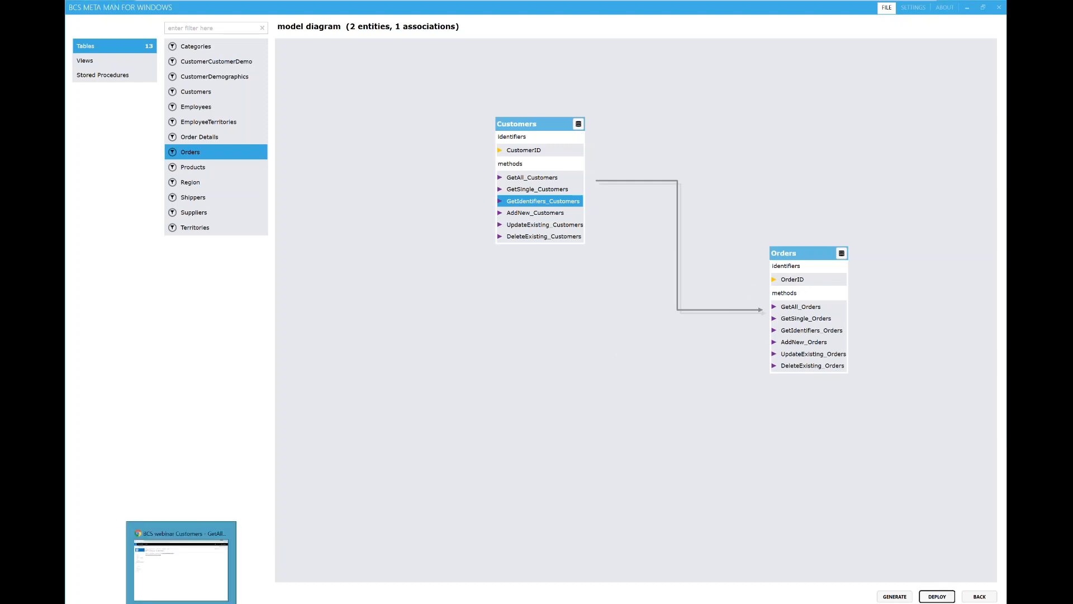
key(super)
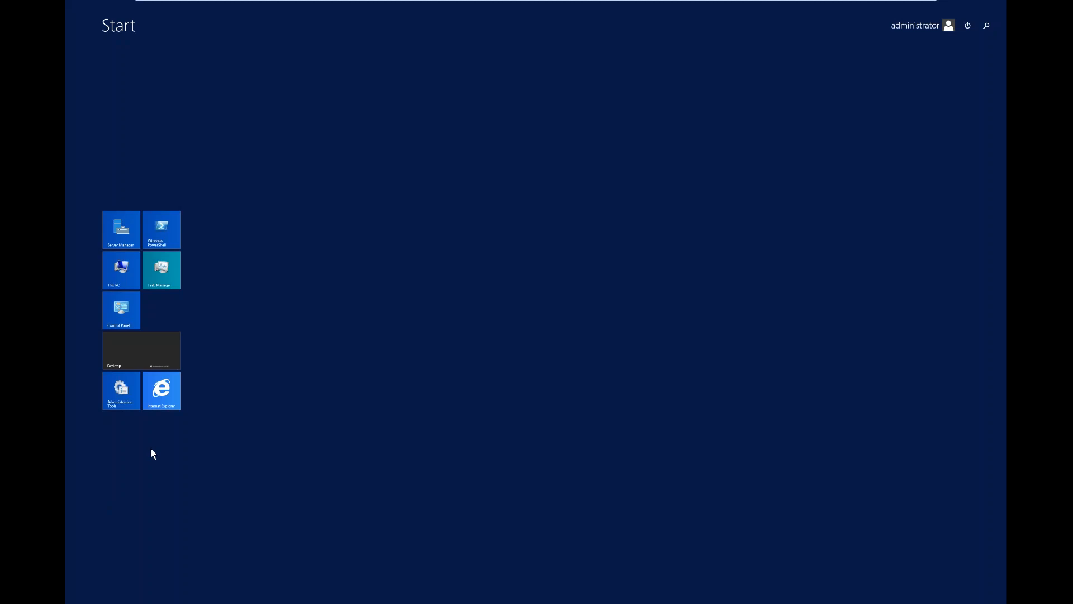
click(161, 390)
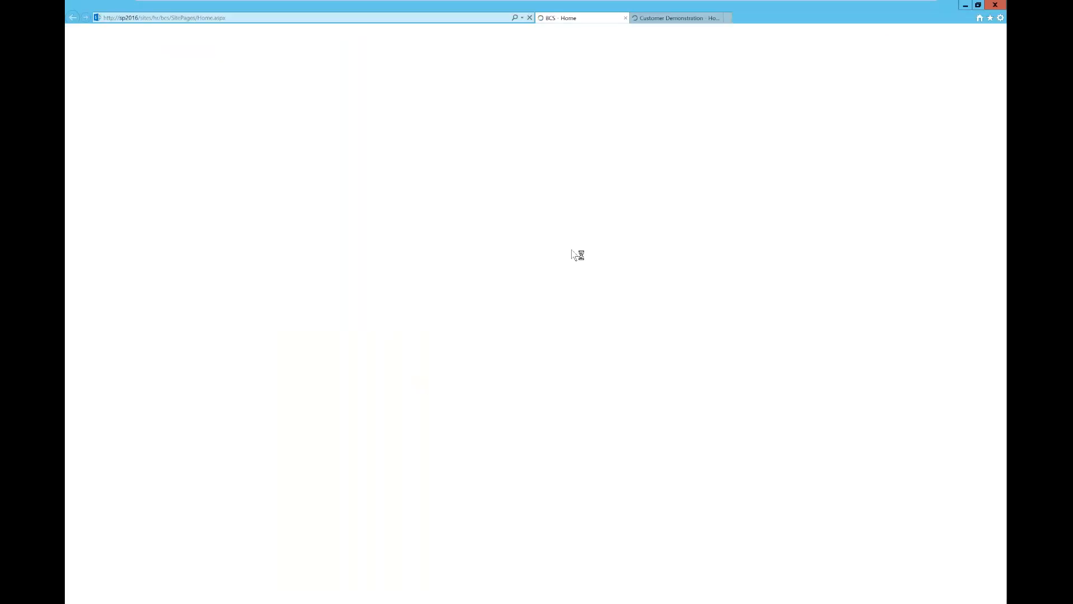
click(521, 17)
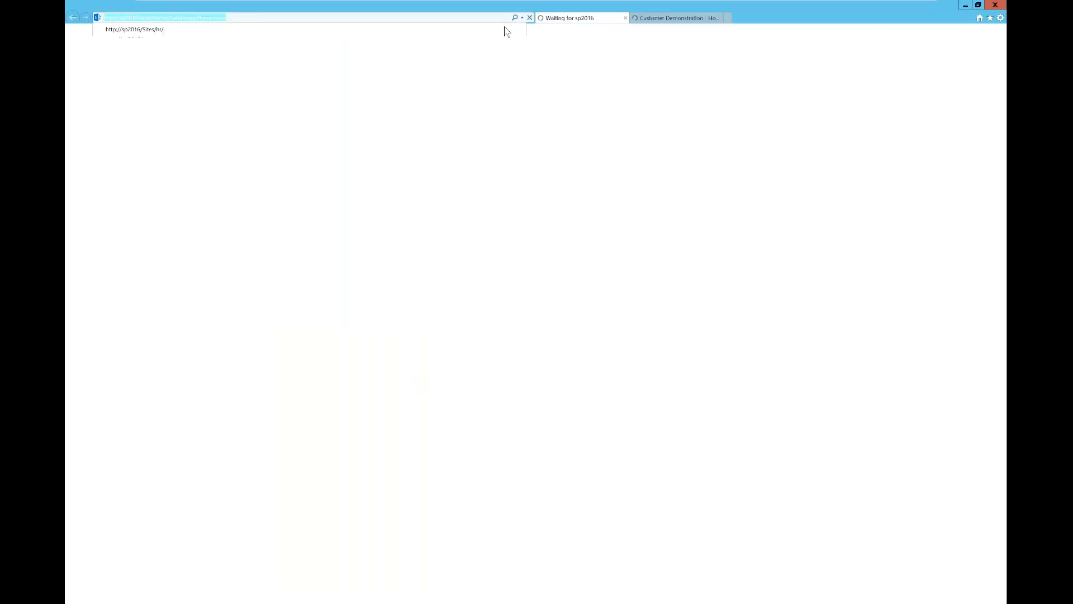
click(226, 68)
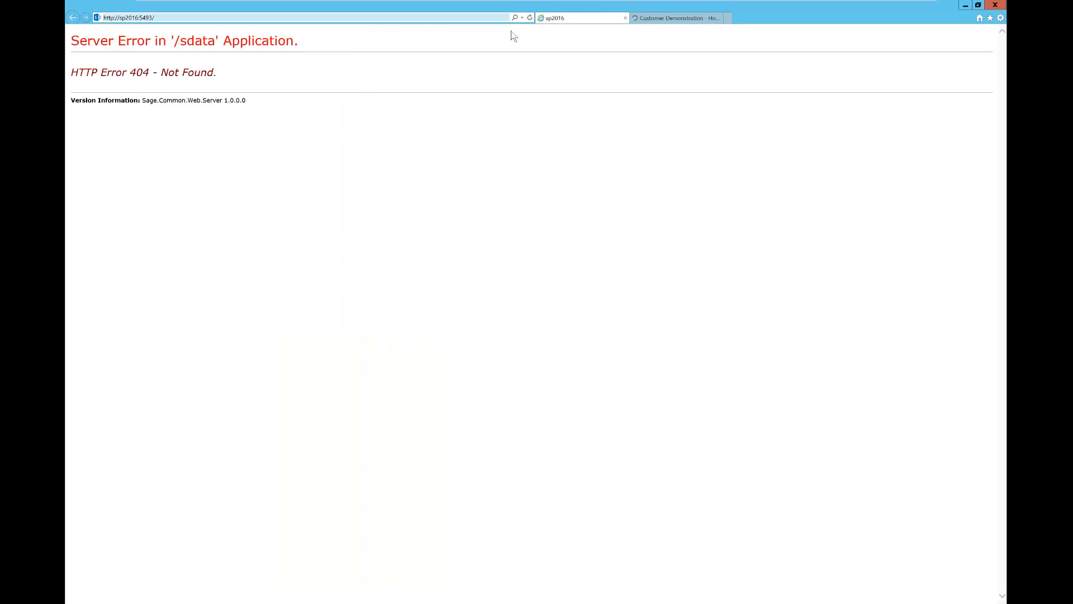
click(522, 17)
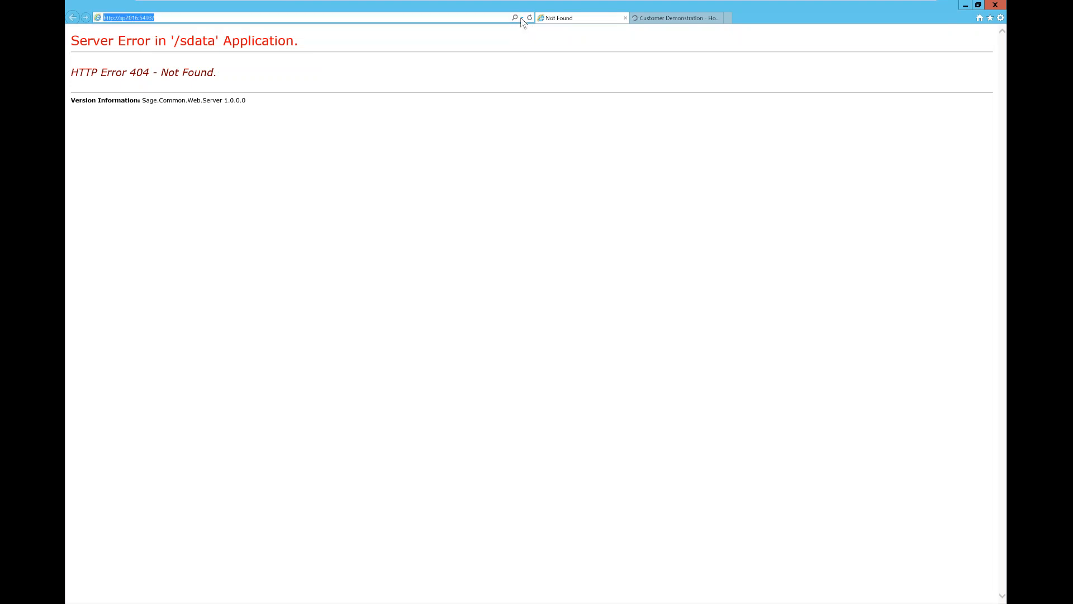
click(521, 18)
key(Down)
key(Down)
key(Down)
key(Down)
key(Return)
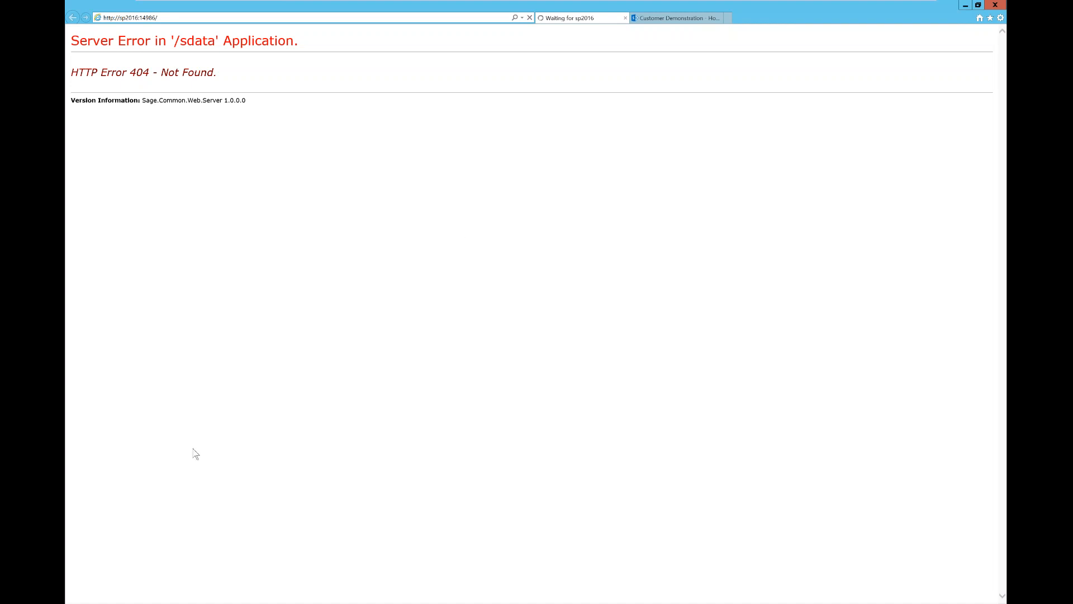
mouse_move(235, 601)
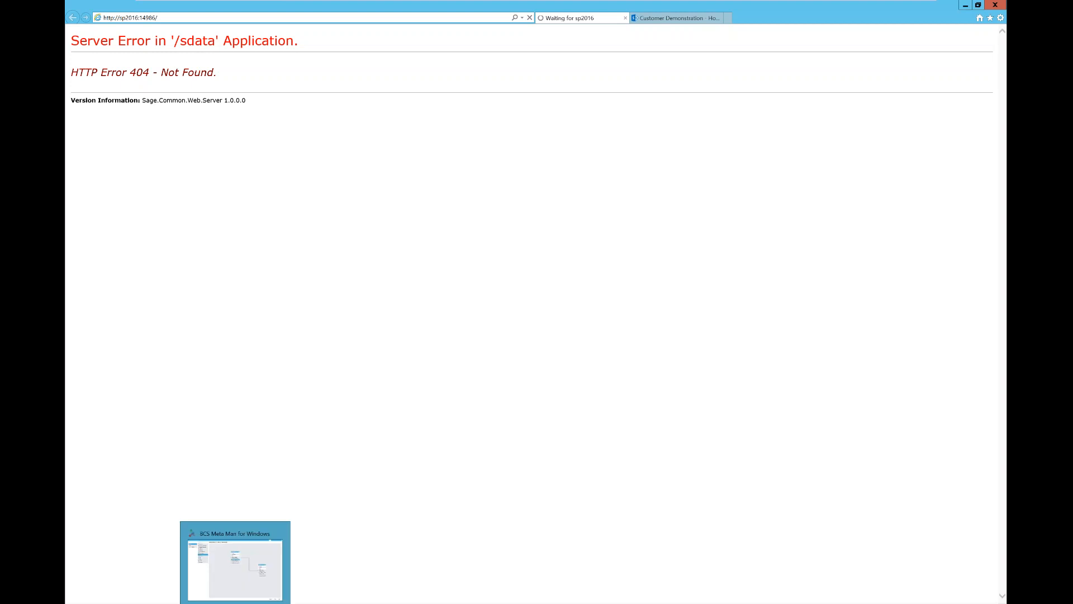
click(241, 575)
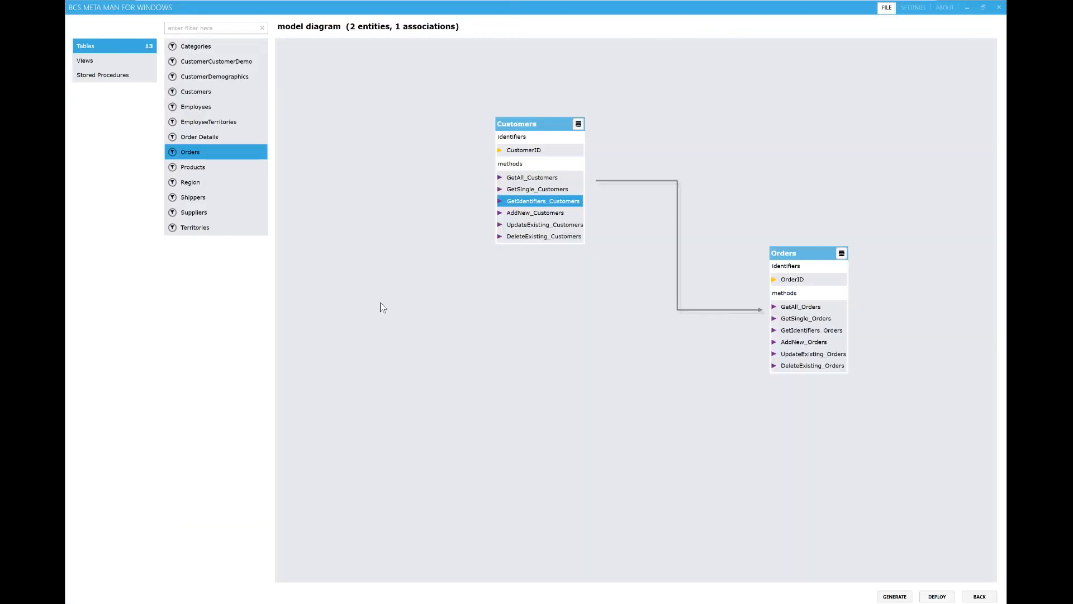
click(886, 8)
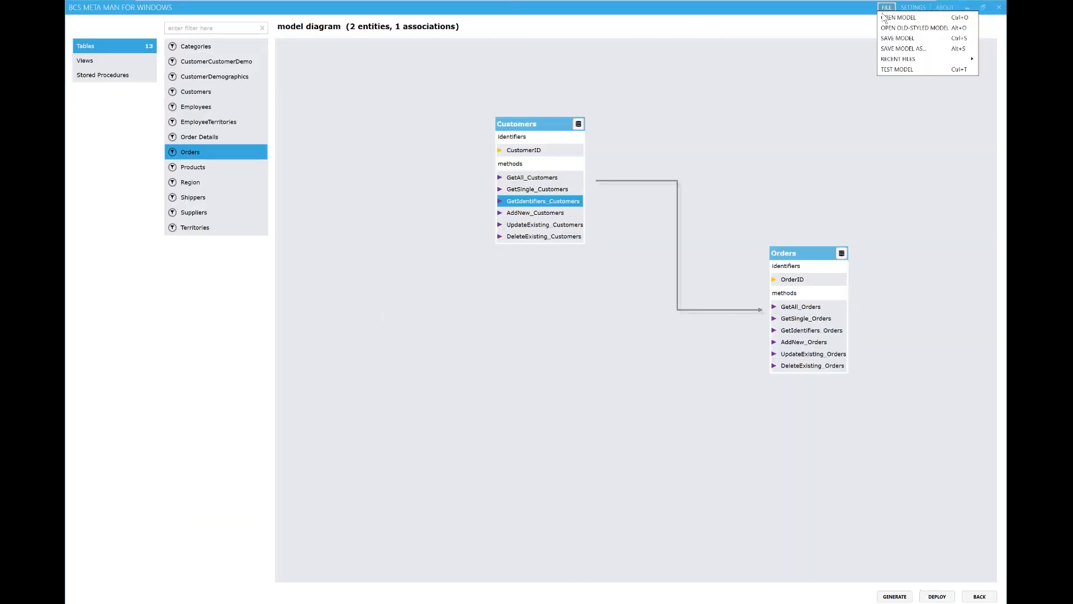
click(911, 66)
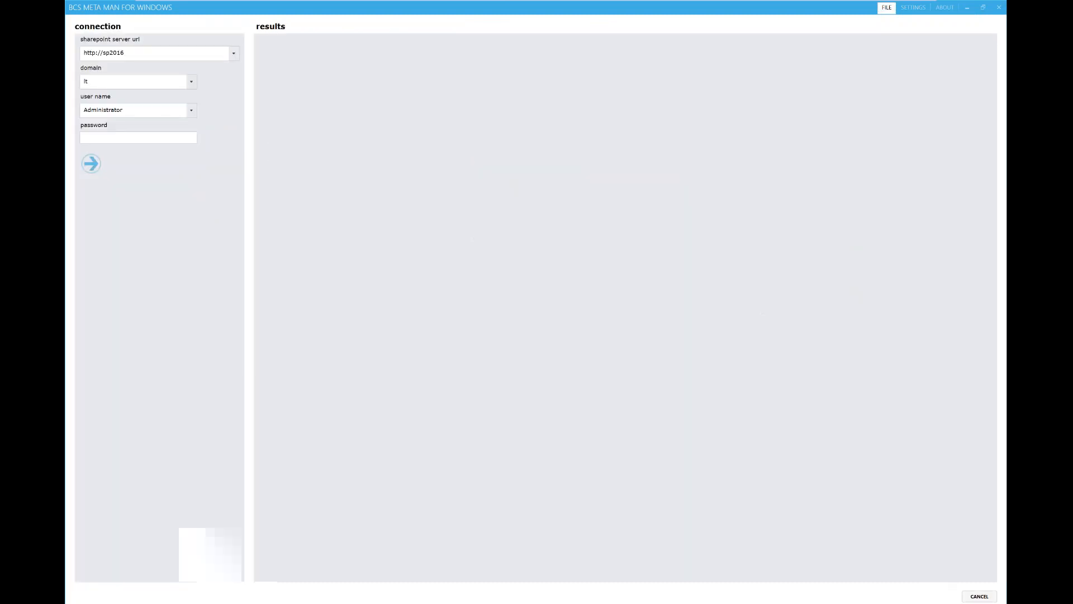
click(146, 138)
text(•••••••••)
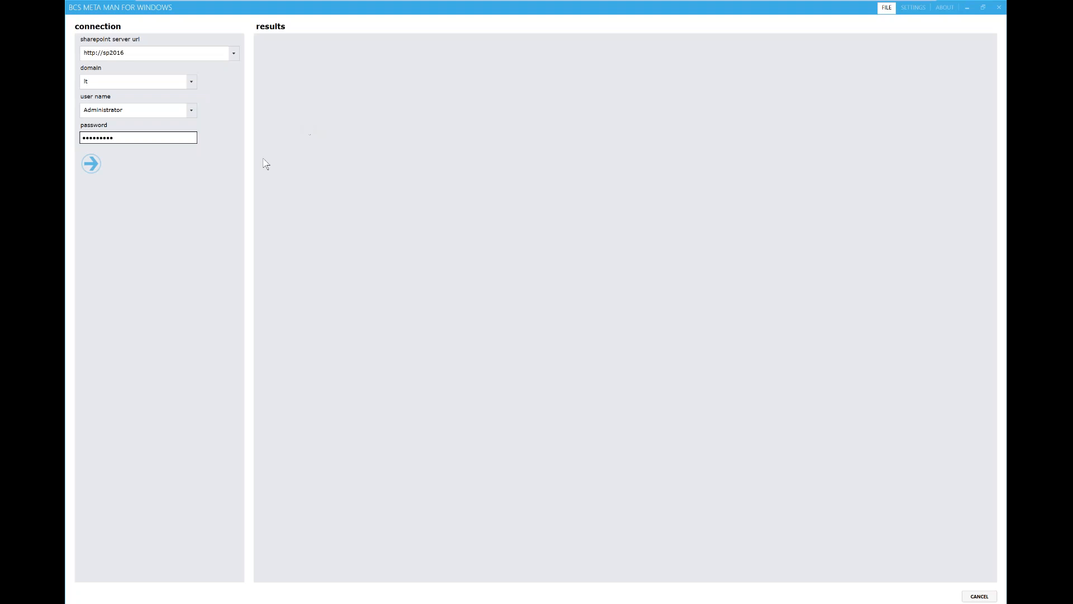
click(90, 163)
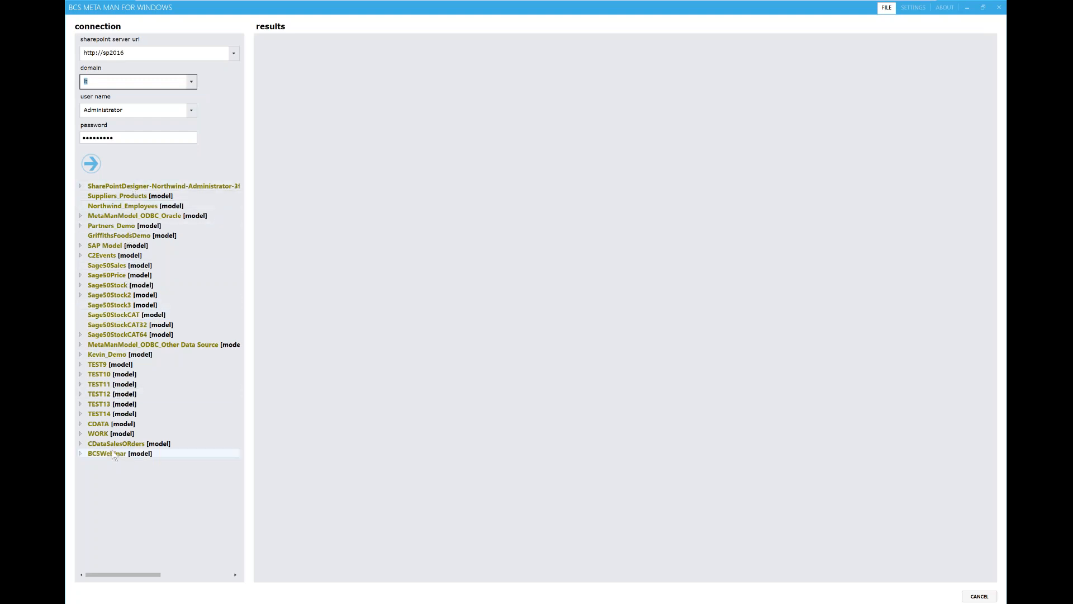
Step: Expand Partners_Demo > Orders and run the GetAll_Orders finder with a 1000 limit filter
click(81, 424)
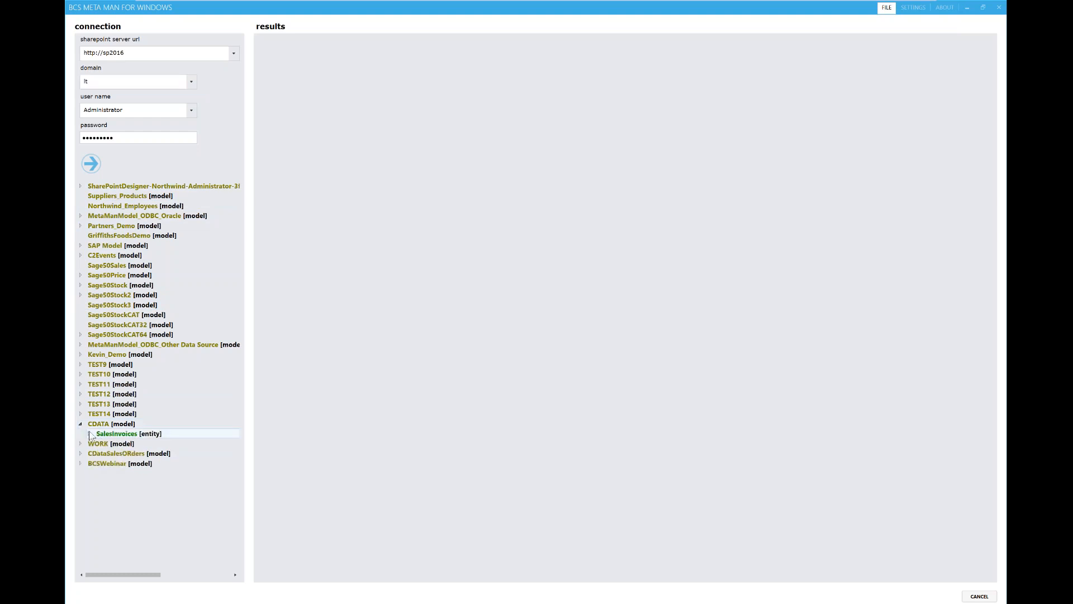
click(81, 424)
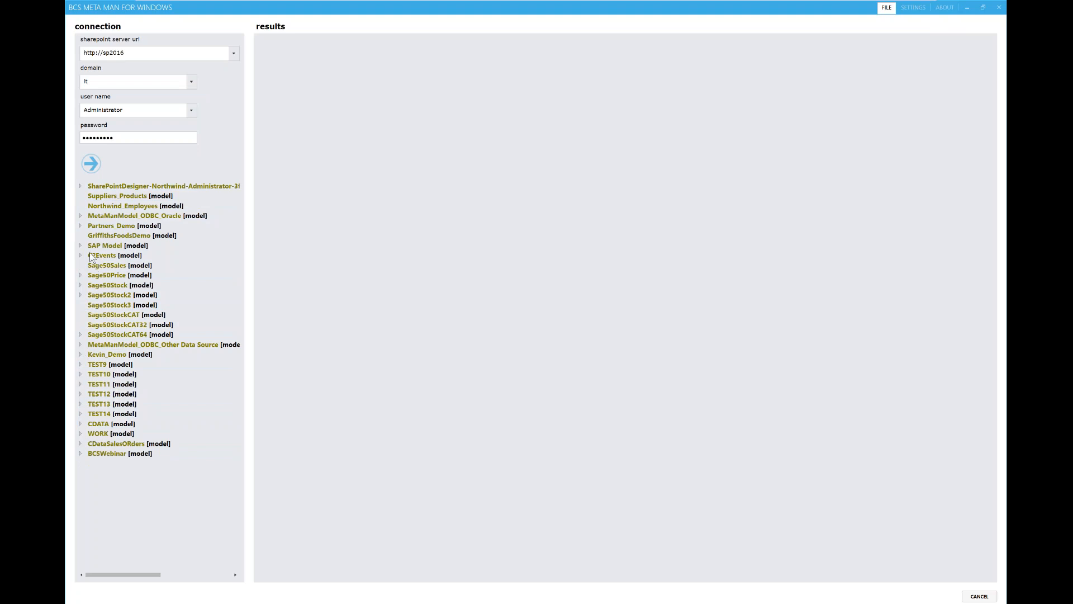
click(81, 226)
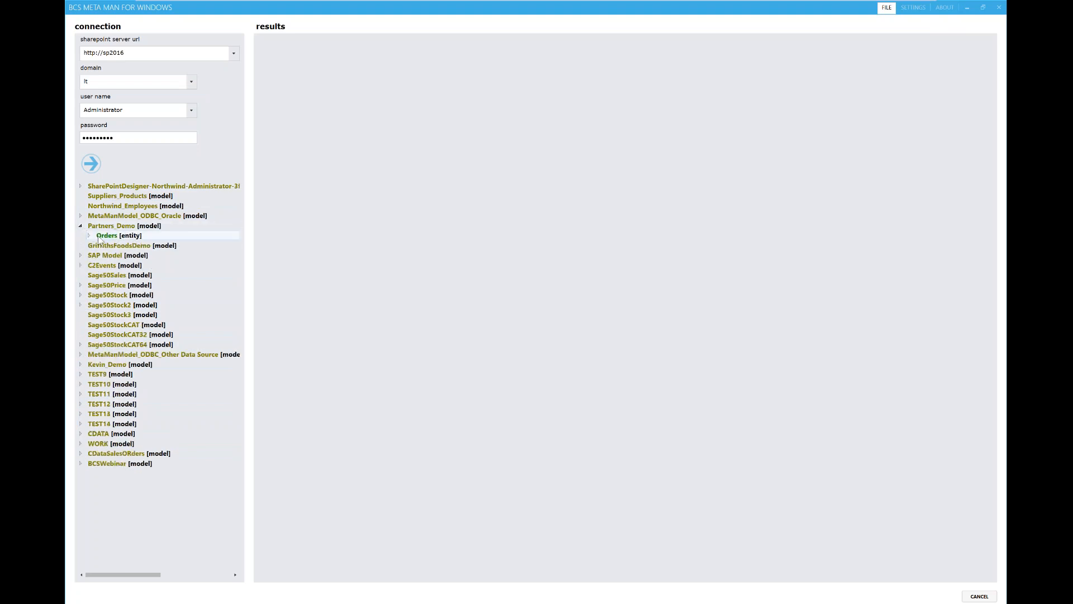
click(90, 236)
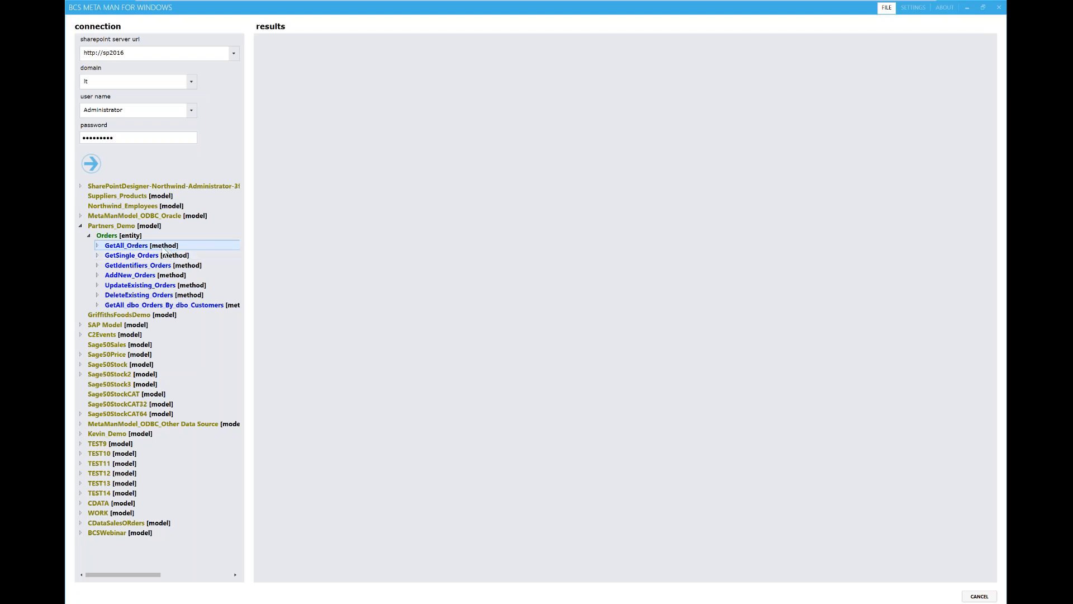
click(99, 246)
right_click(149, 257)
click(179, 266)
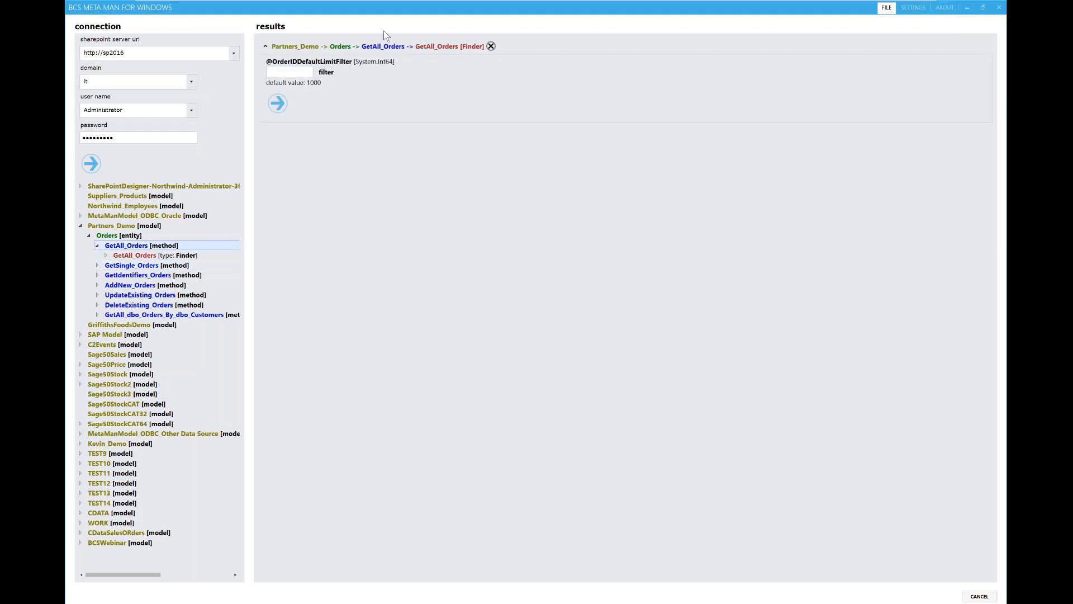
click(297, 72)
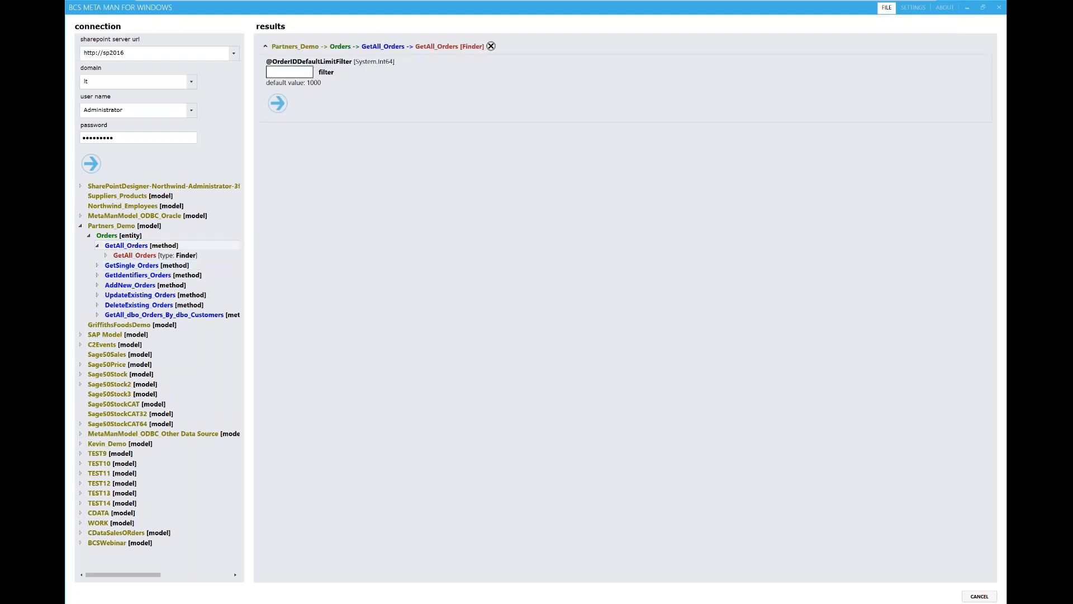
text(1000)
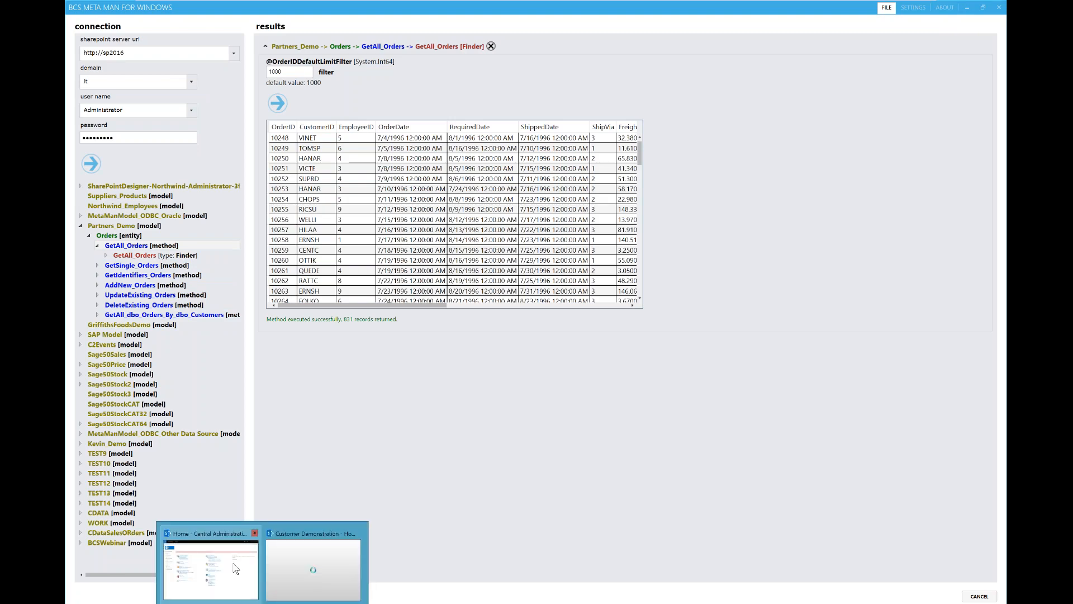
Step: In Central Administration, go to Manage Service Applications and open the Business Data Connectivity Service
click(236, 569)
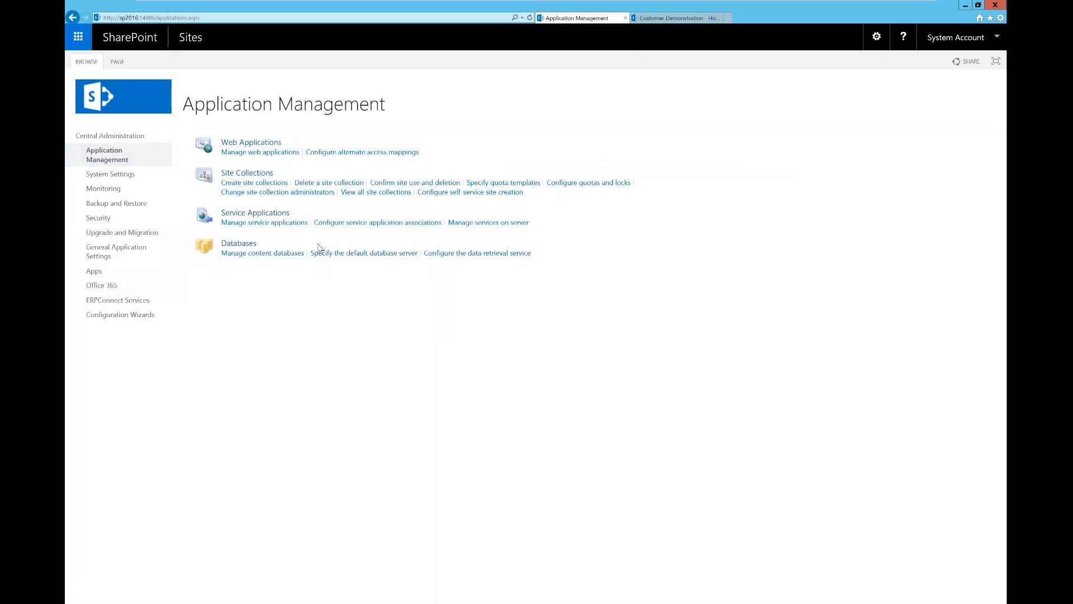
click(284, 224)
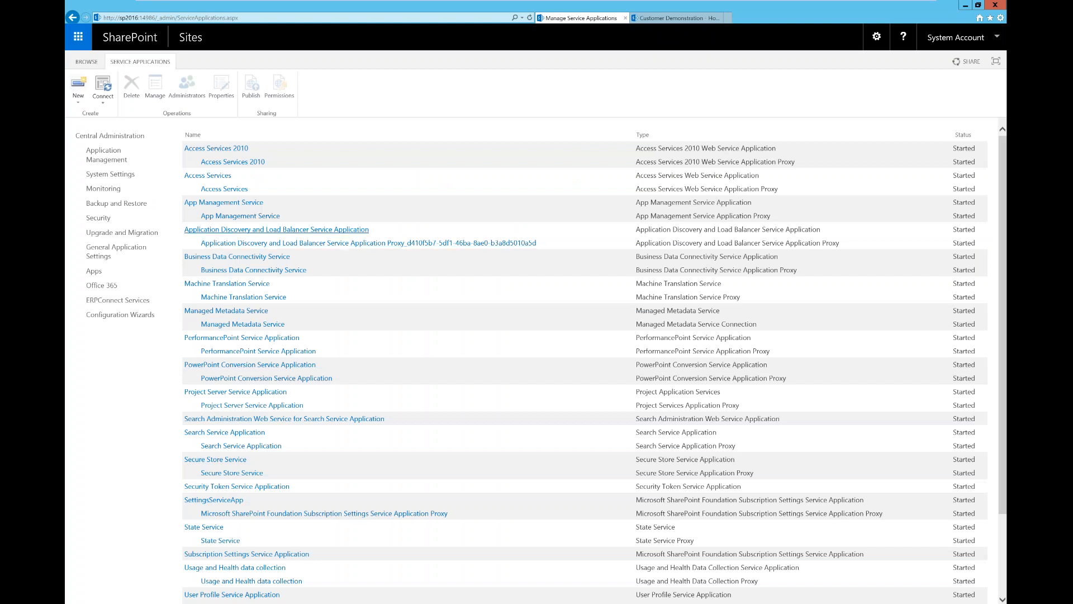
click(265, 258)
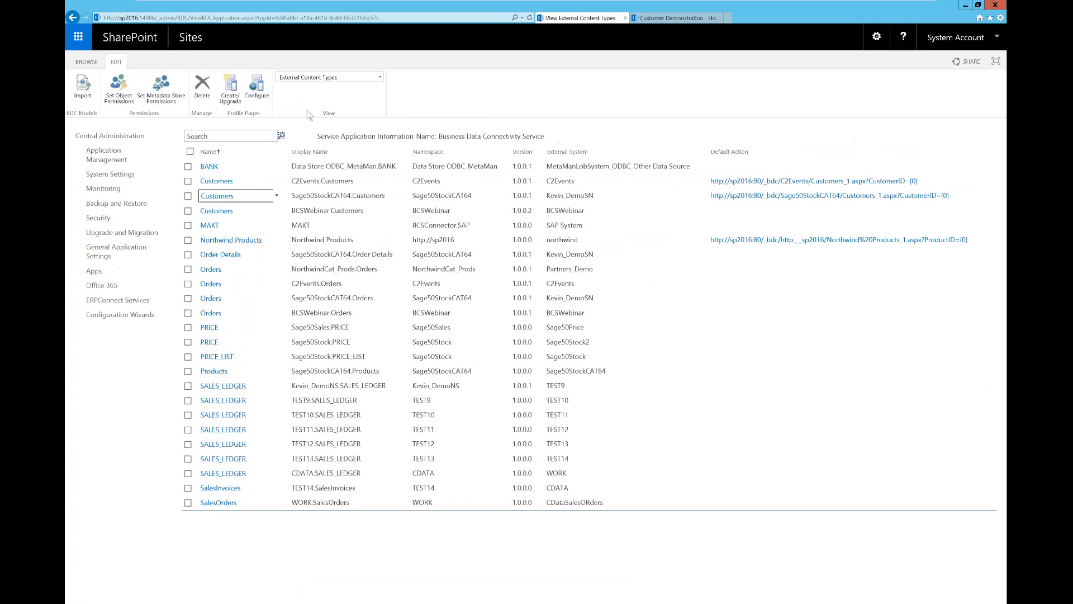
Step: Switch the service view to BDC Models, delete BCSWebinar with confirmation, and return to BCS Meta Man
click(336, 78)
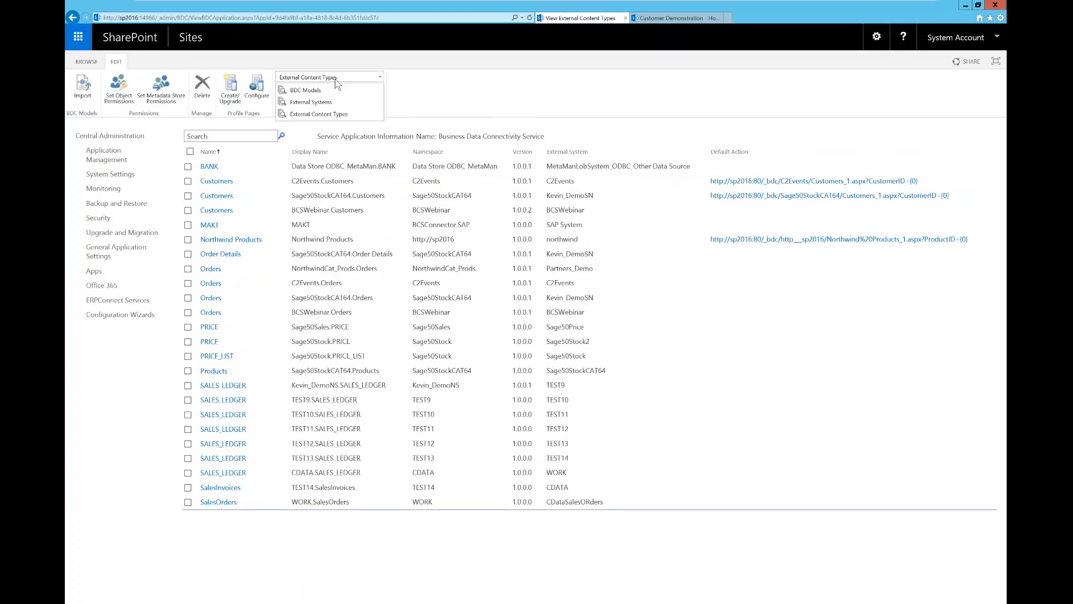
click(325, 89)
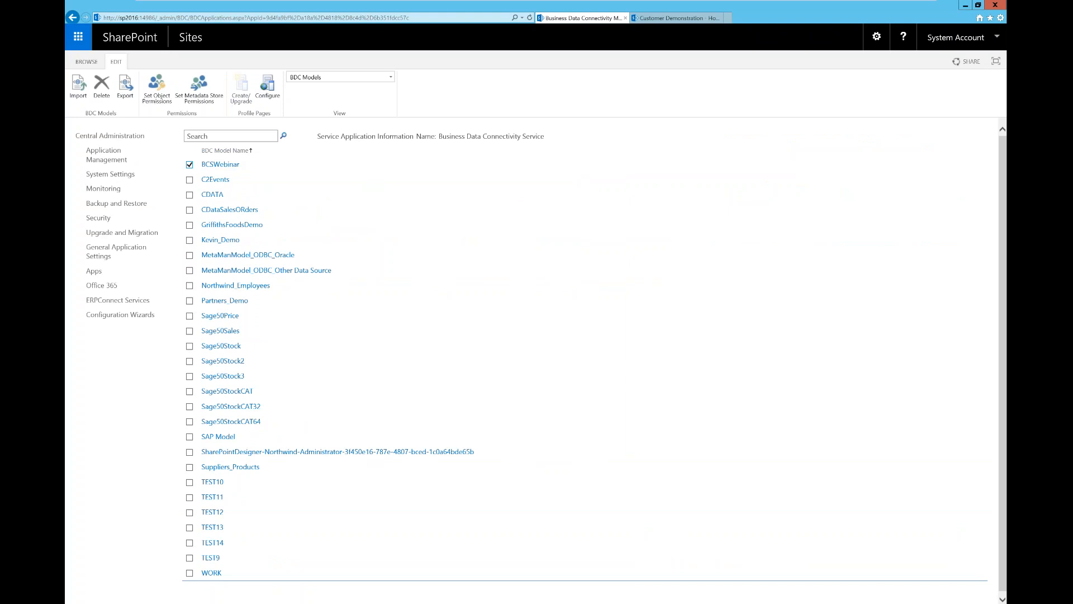
click(101, 85)
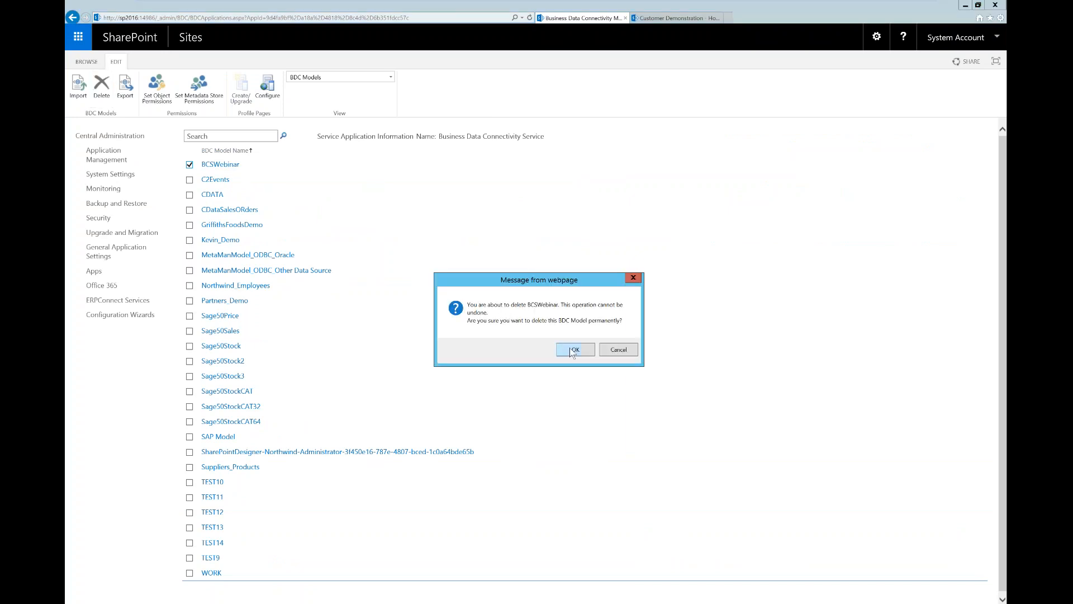
click(568, 351)
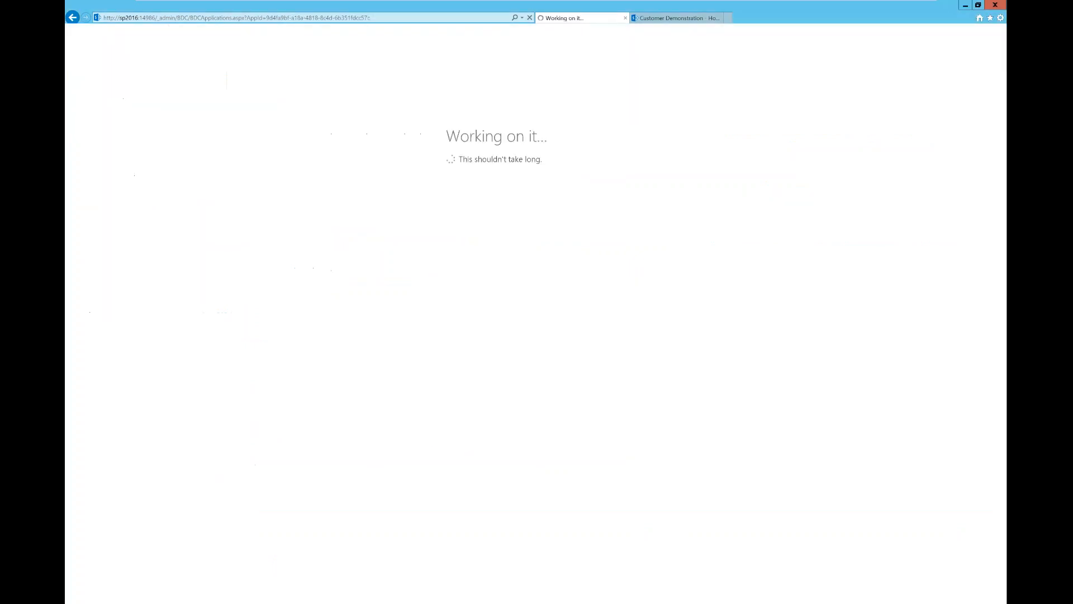
click(273, 602)
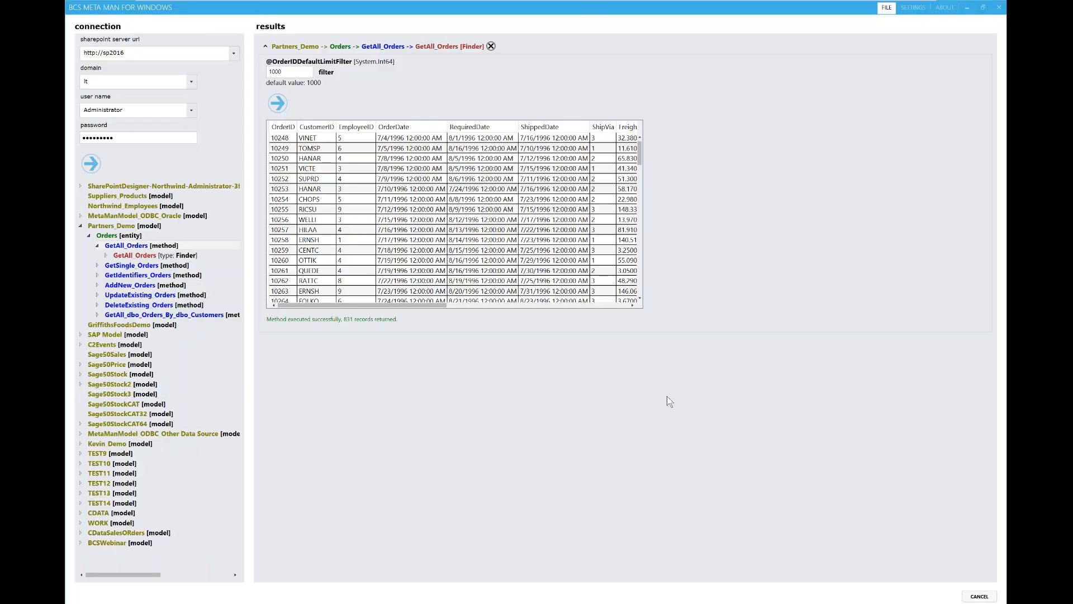
Step: Cancel BCS Meta Man's method results, minimise it, and start Import on the BDC Models ribbon
click(972, 596)
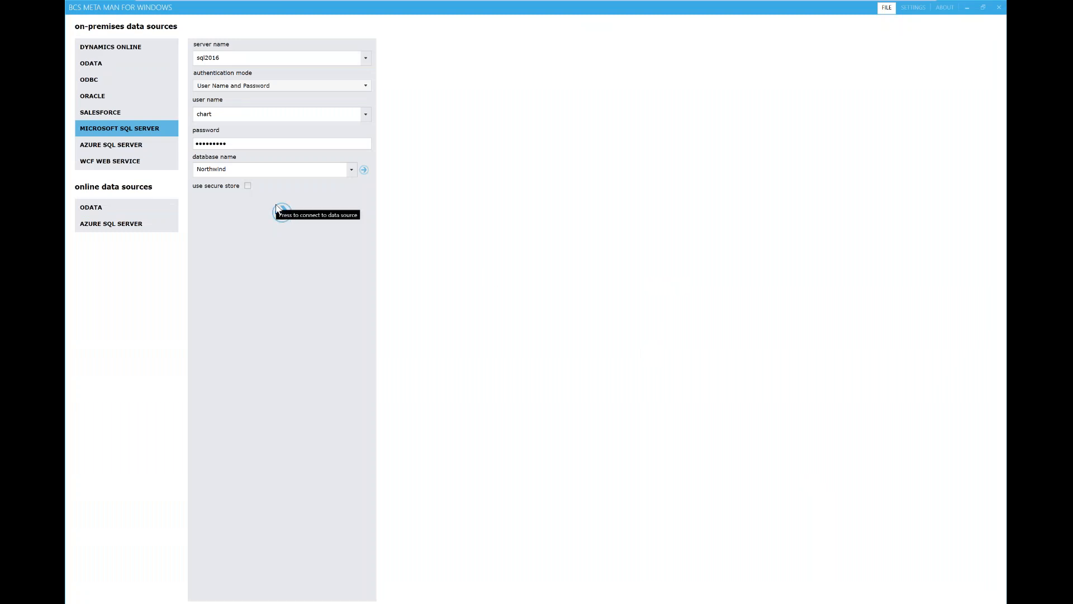
click(968, 9)
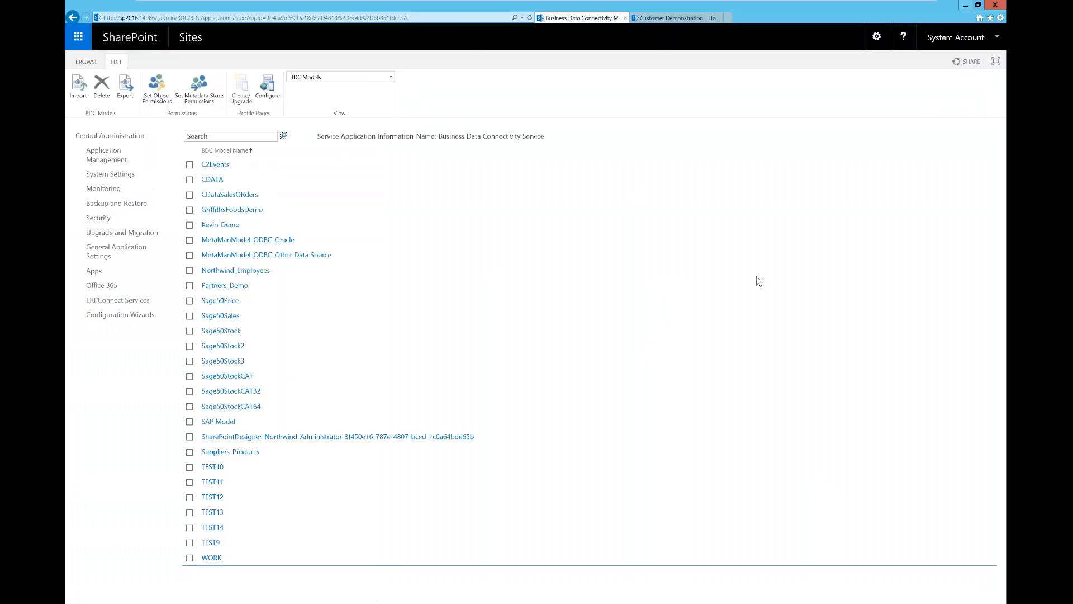
click(79, 85)
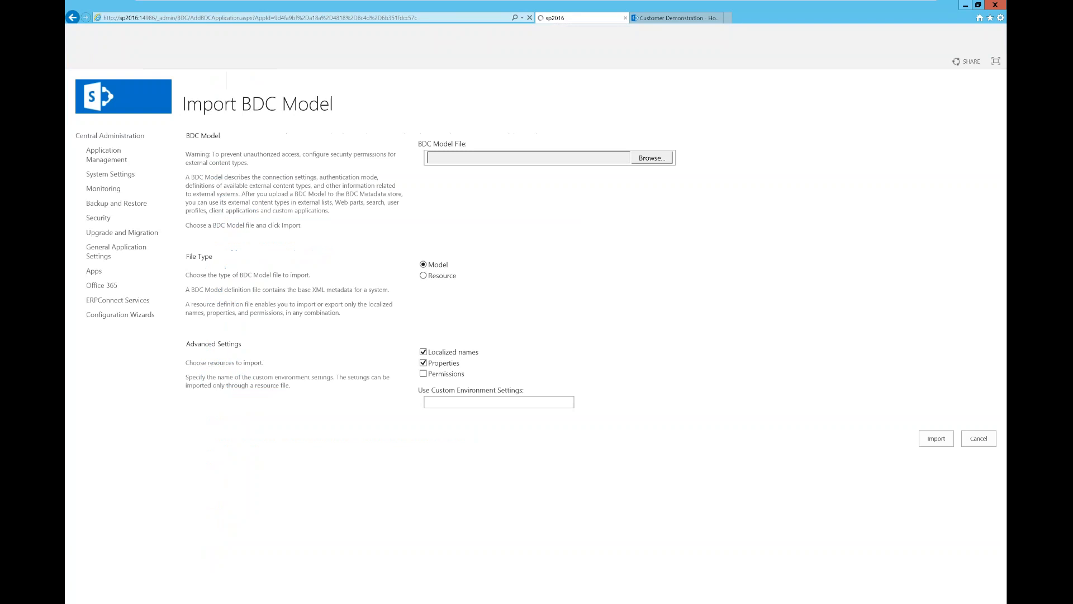
Step: Browse to the BCS Webinar2.bdcm file and import it as a BDC model
click(655, 160)
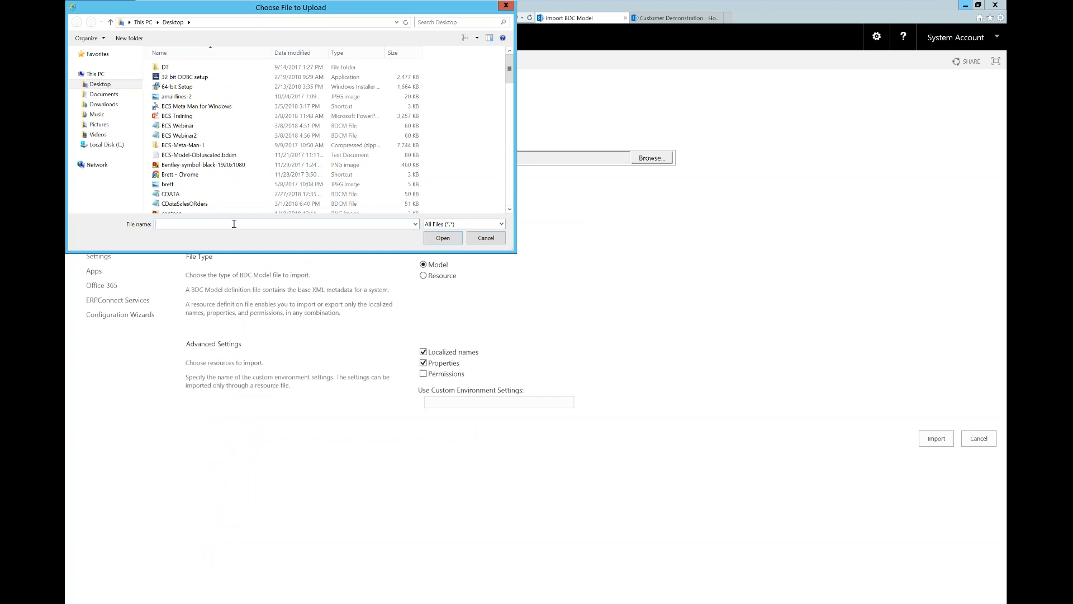
text(bc)
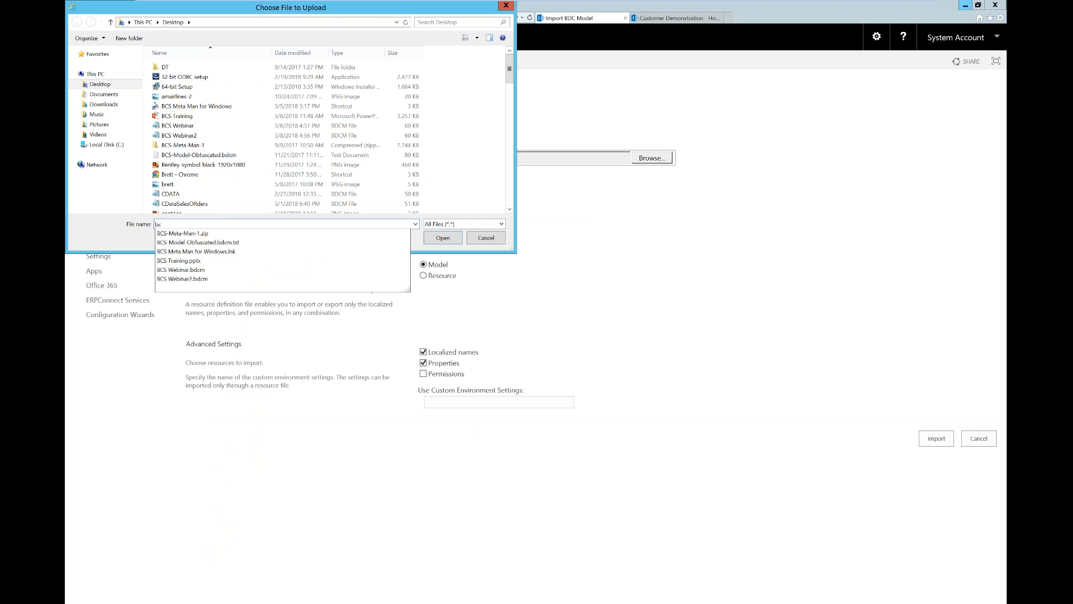
click(202, 281)
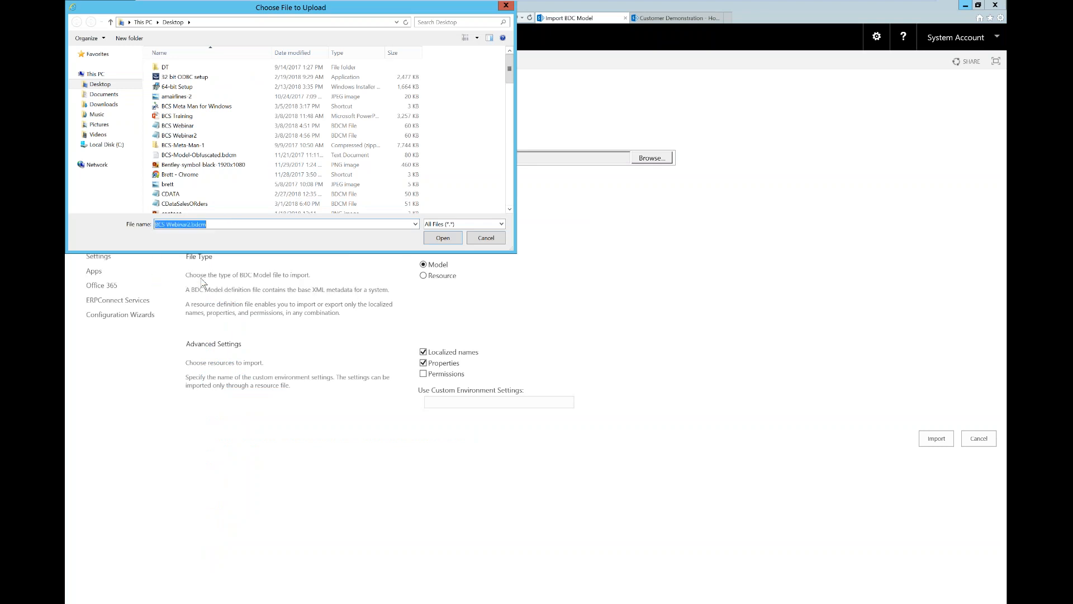
click(430, 243)
click(937, 438)
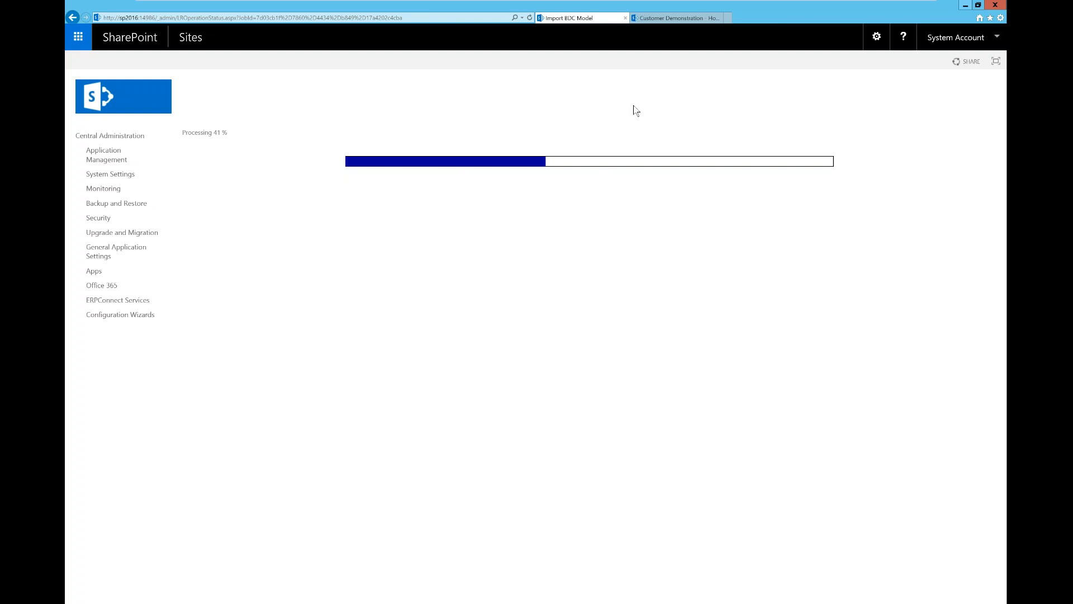
Step: On the BCS site, choose Add an app from the settings gear menu
click(674, 18)
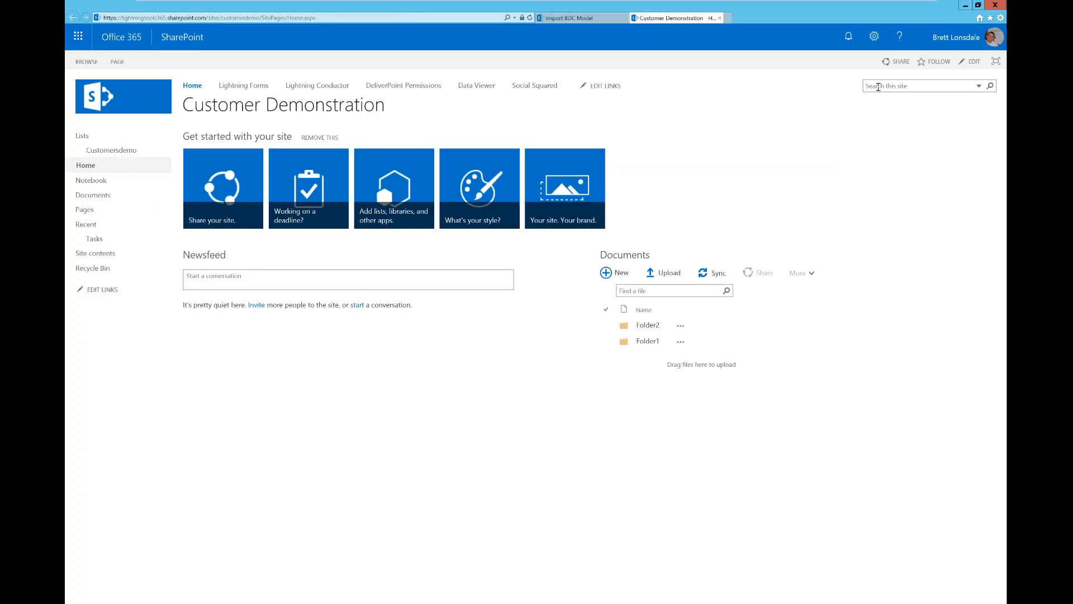
click(875, 36)
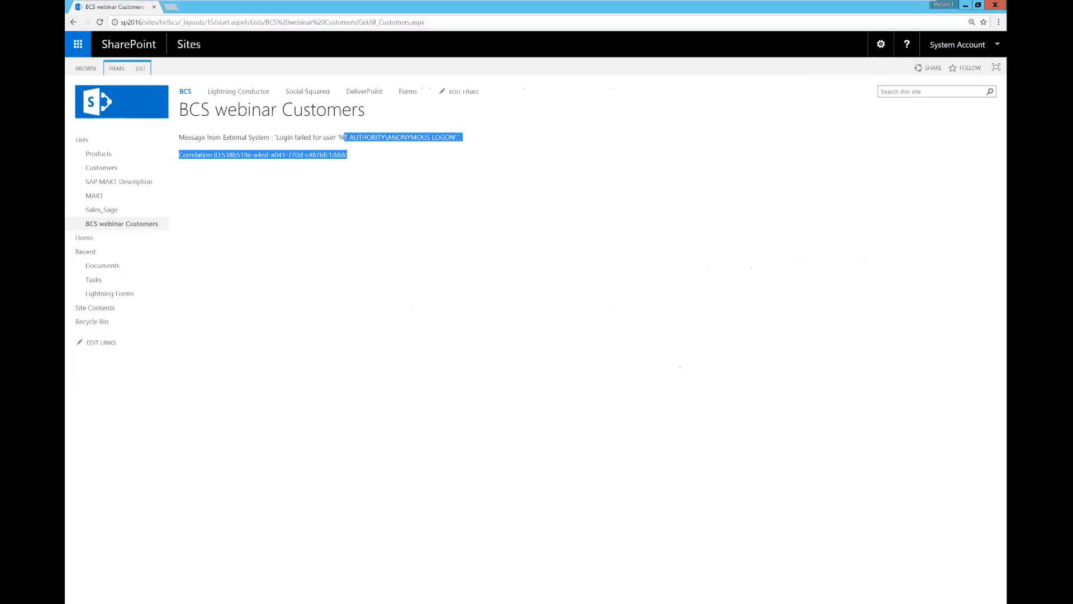
click(612, 374)
click(881, 44)
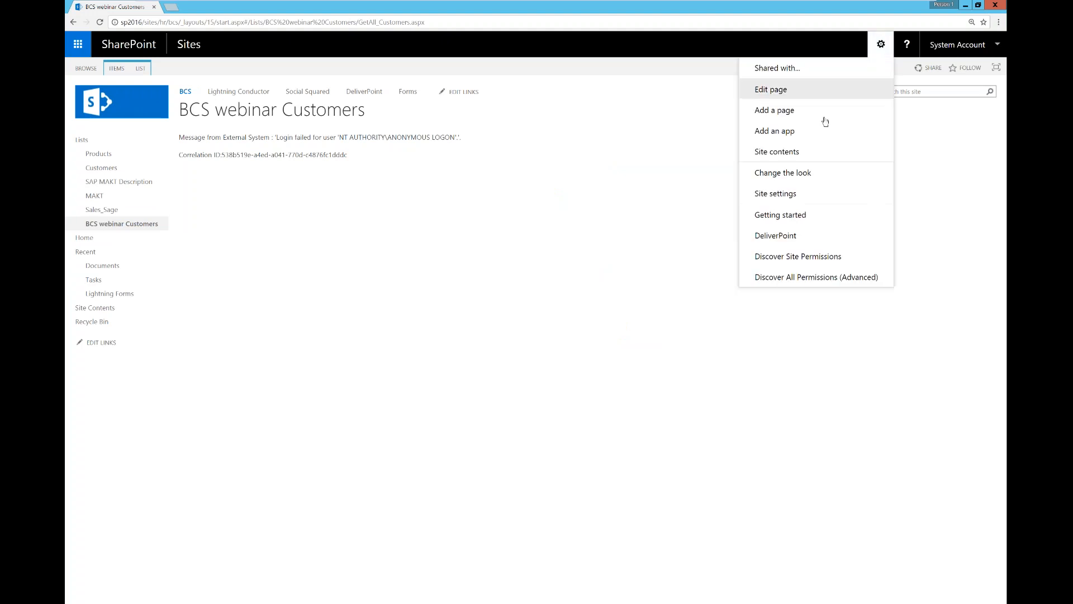
click(786, 133)
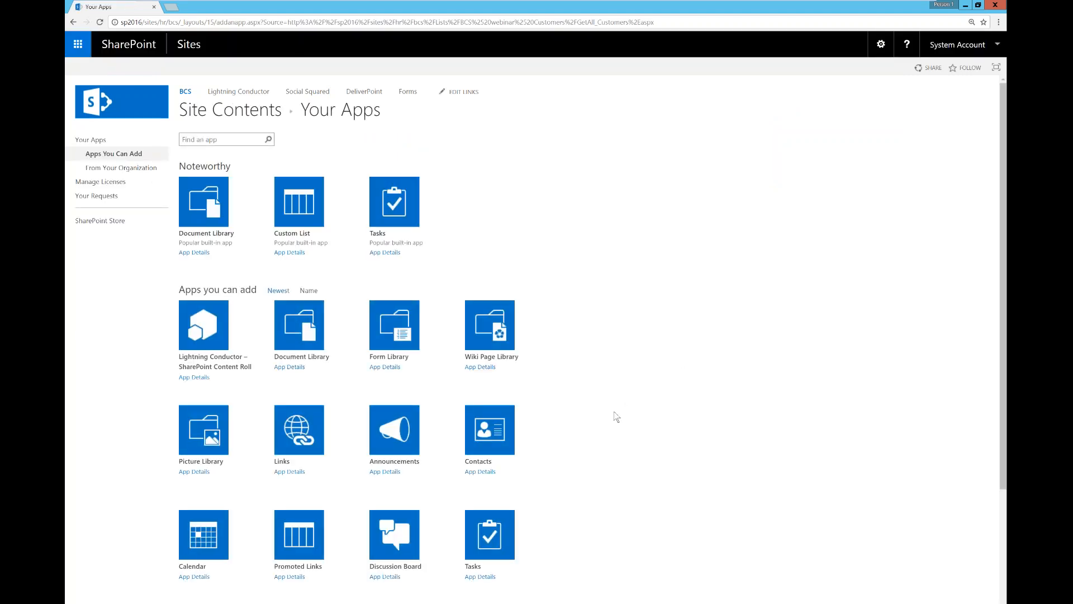
Step: Add an External List named 'BCS Webinar 2 Customers' using the BCSWebinar.Customers content type
scroll(559, 459, down, 3)
click(489, 492)
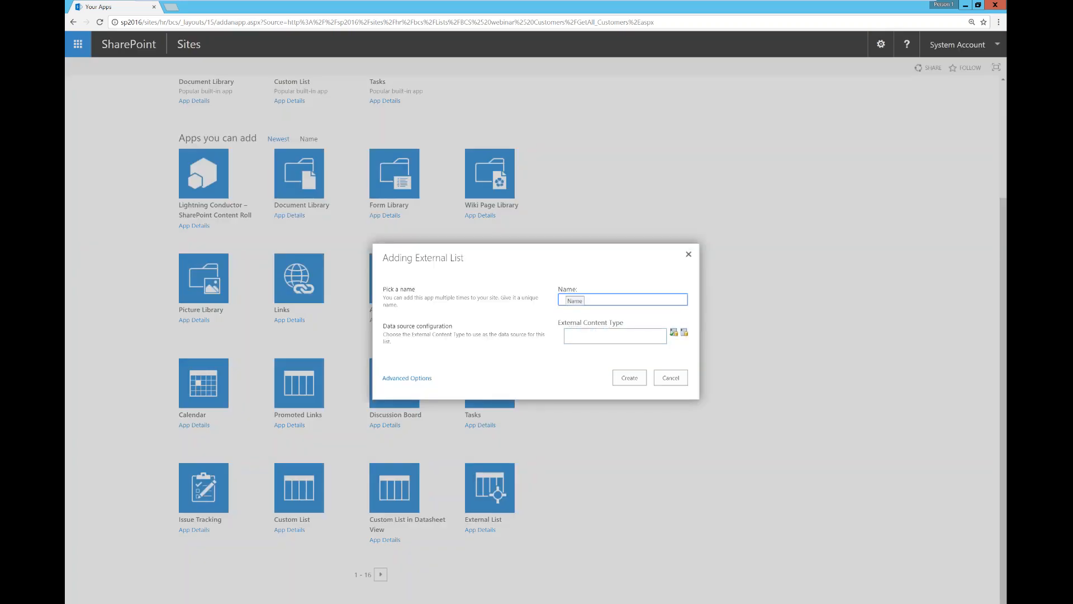
click(685, 333)
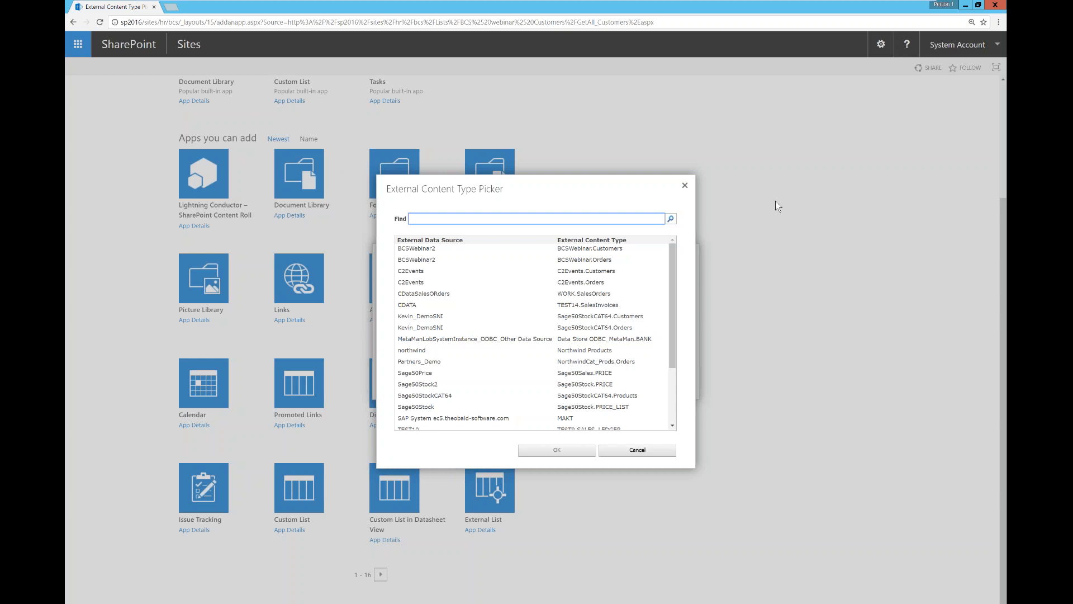
click(609, 248)
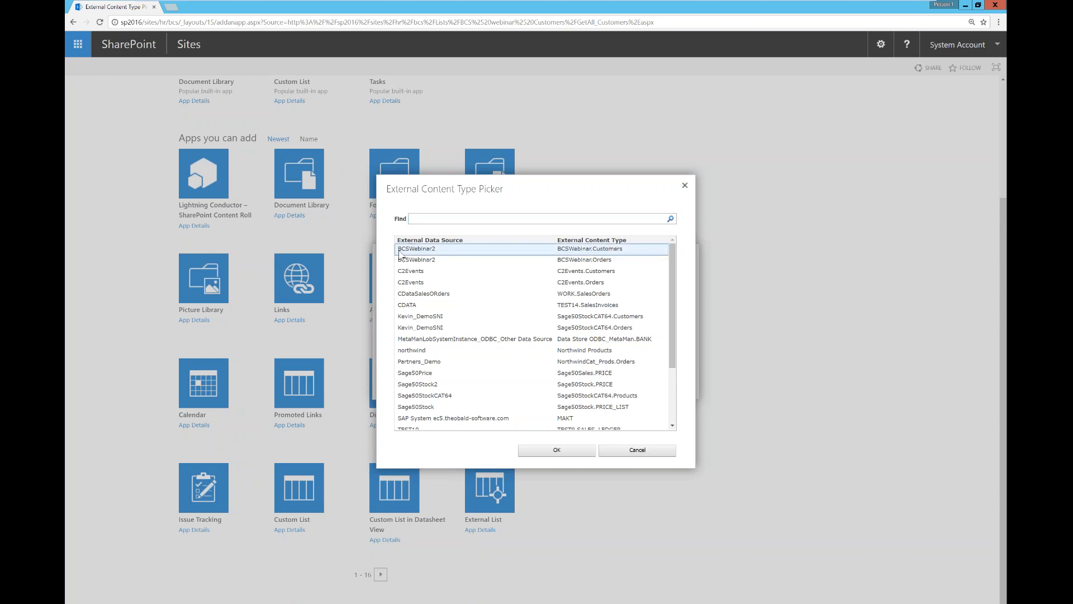
click(556, 450)
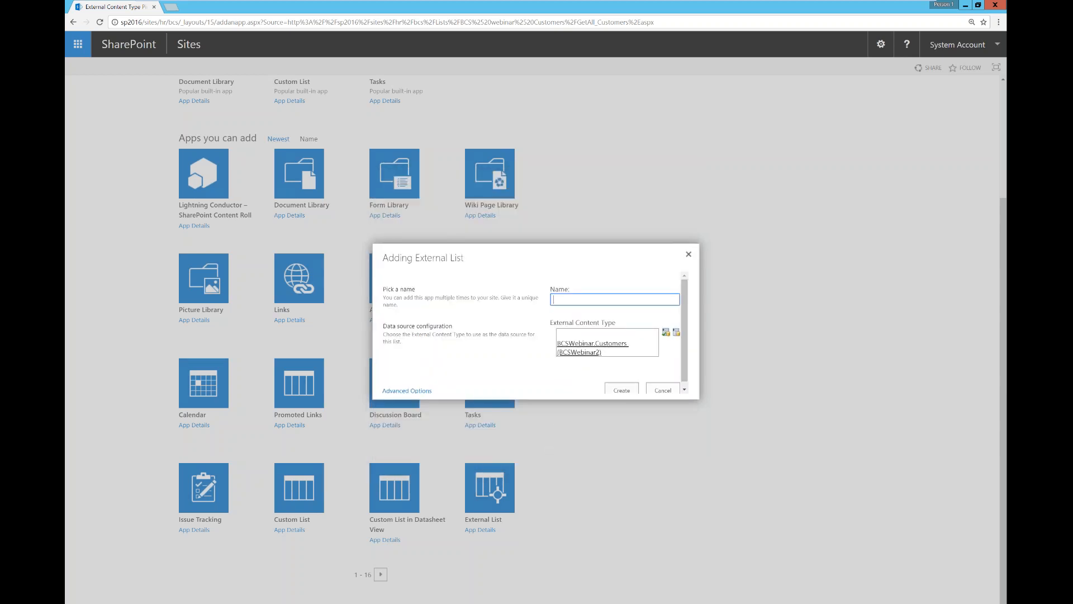
text(BCS We)
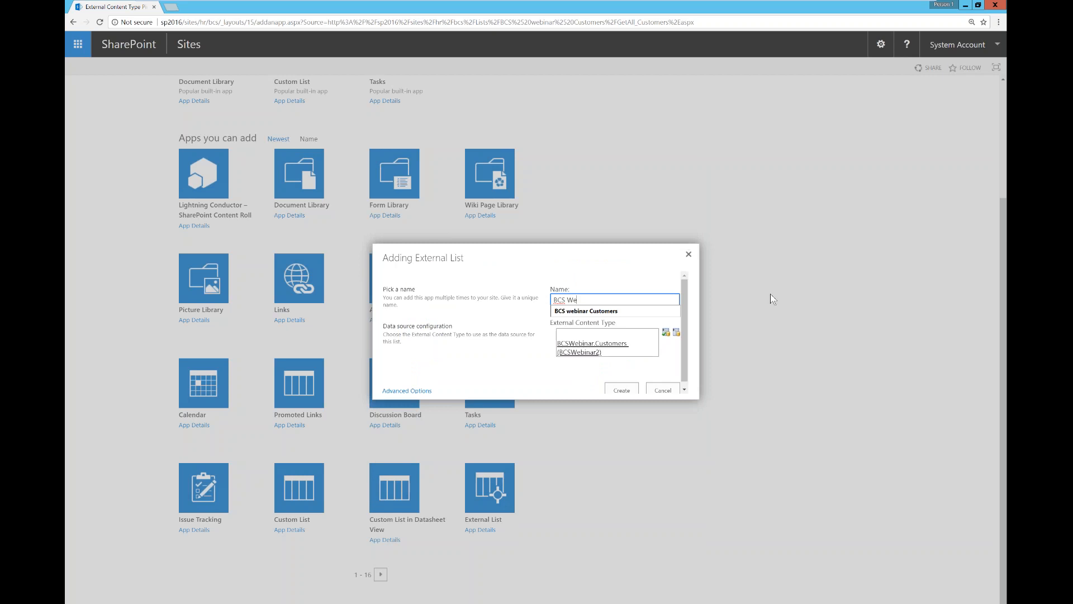
text(binar 2 Customers)
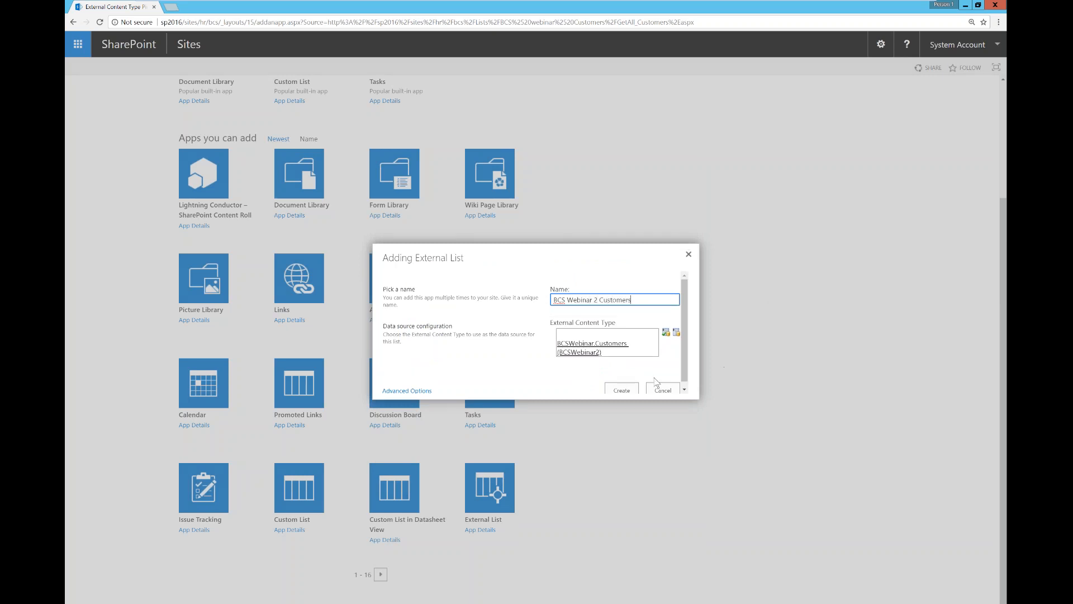
key(Return)
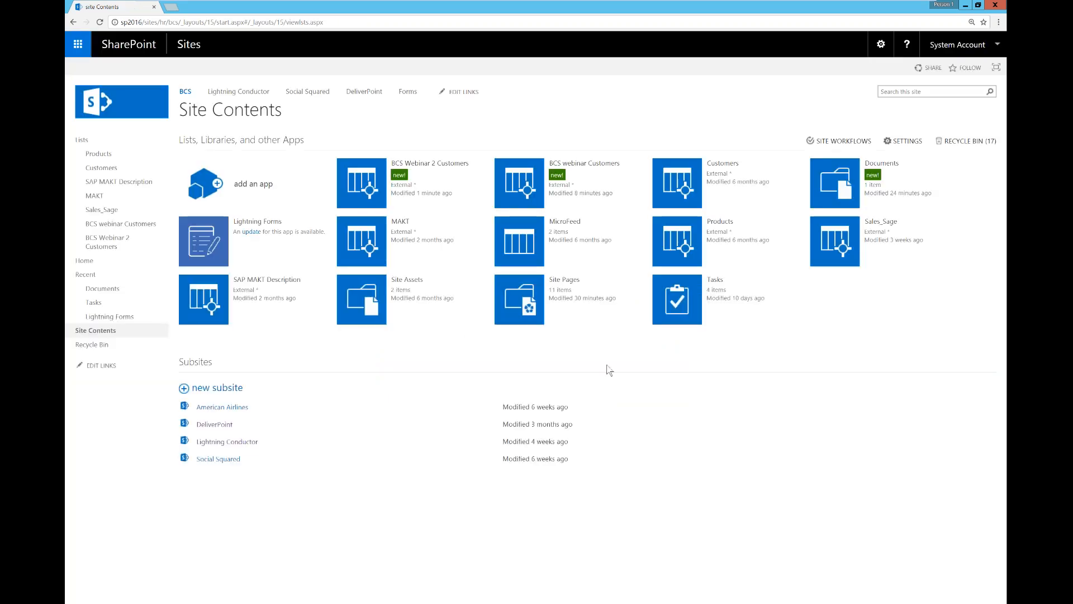
Step: Open the BCS Webinar 2 Customers list, check its Country view, then return to the BCS home page
click(363, 183)
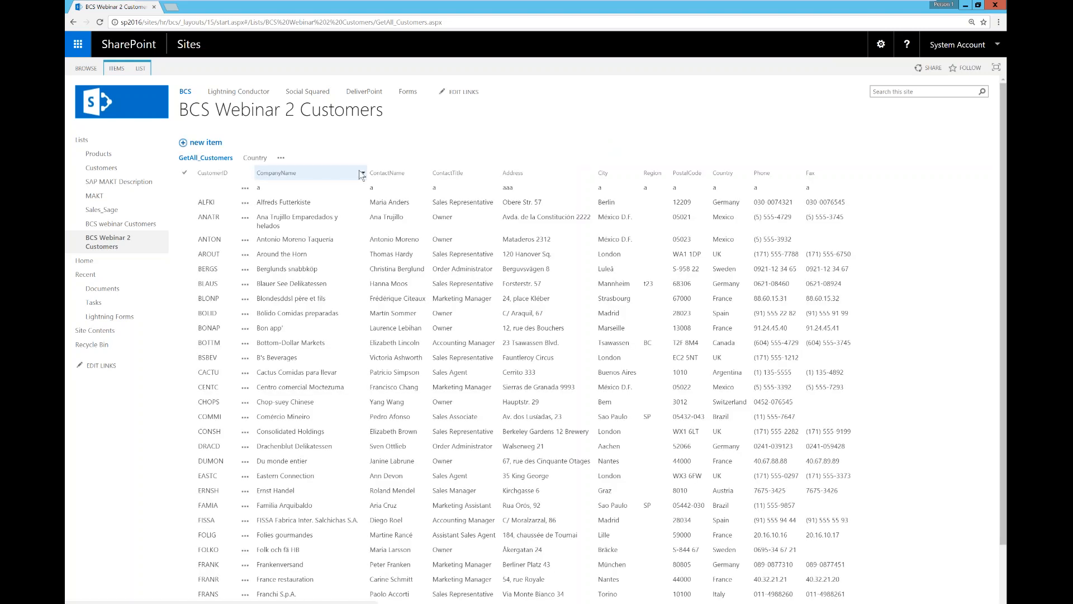
click(312, 255)
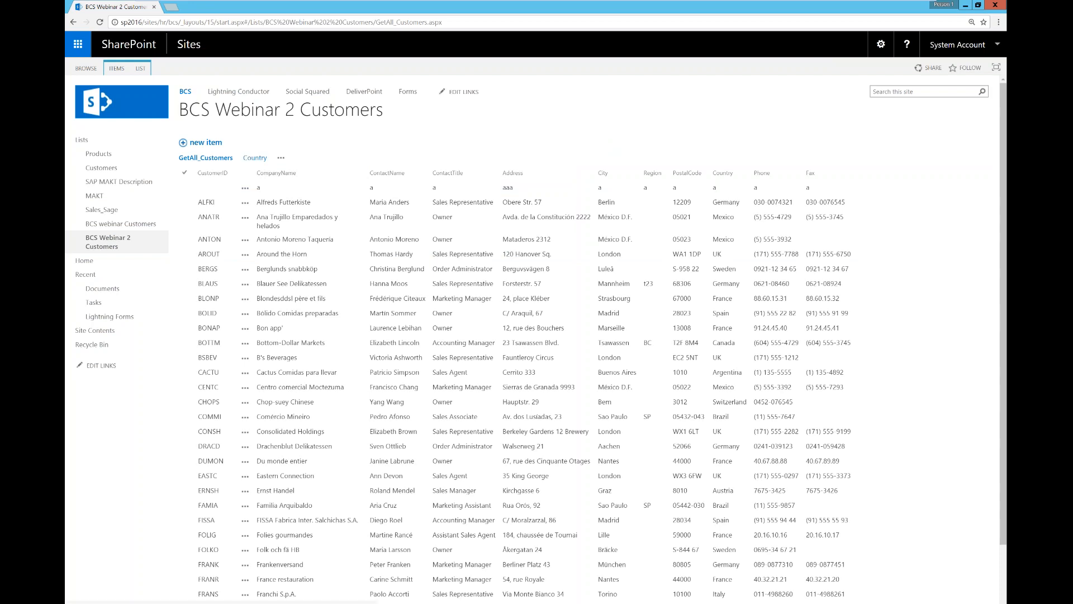
click(255, 158)
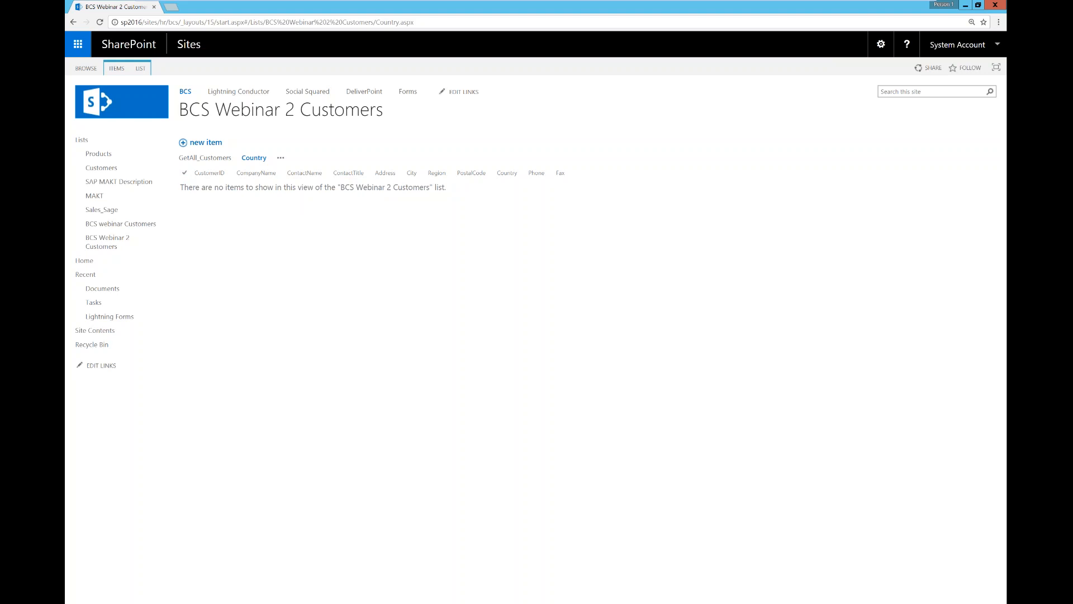
mouse_move(235, 602)
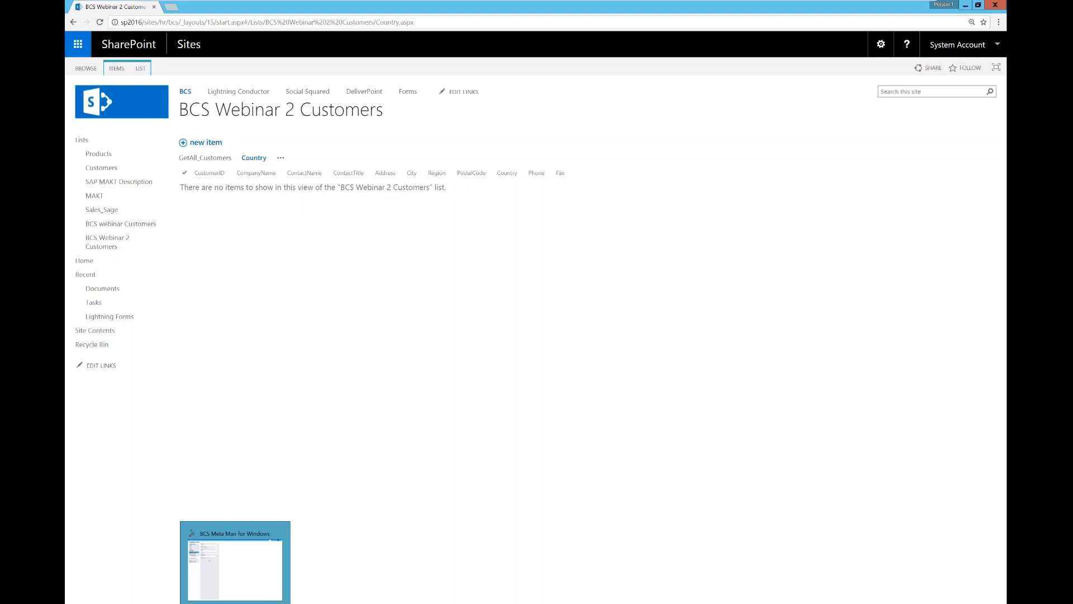
mouse_move(181, 603)
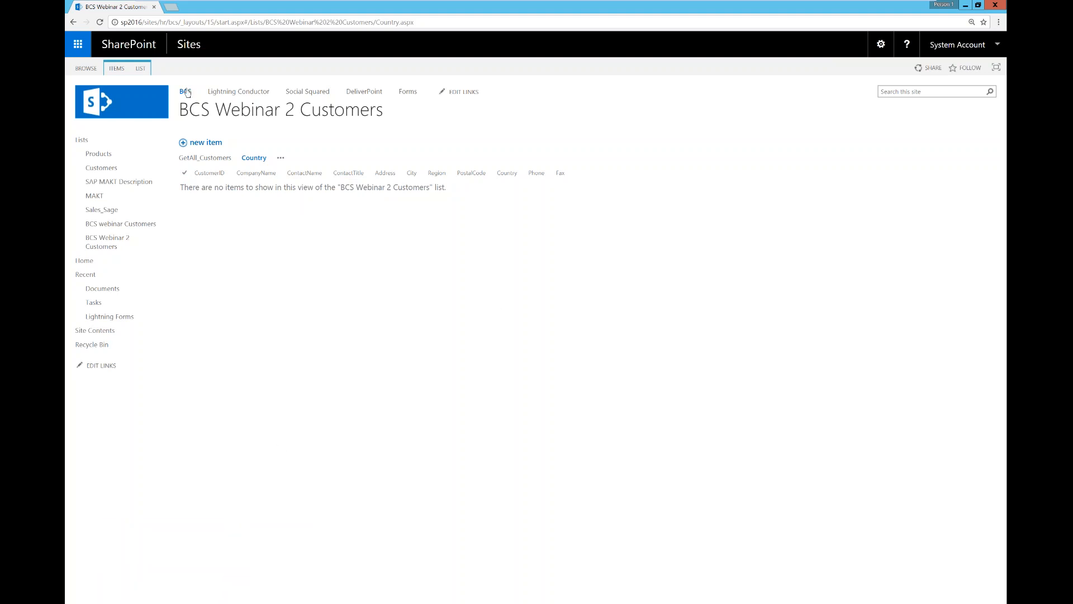
click(186, 92)
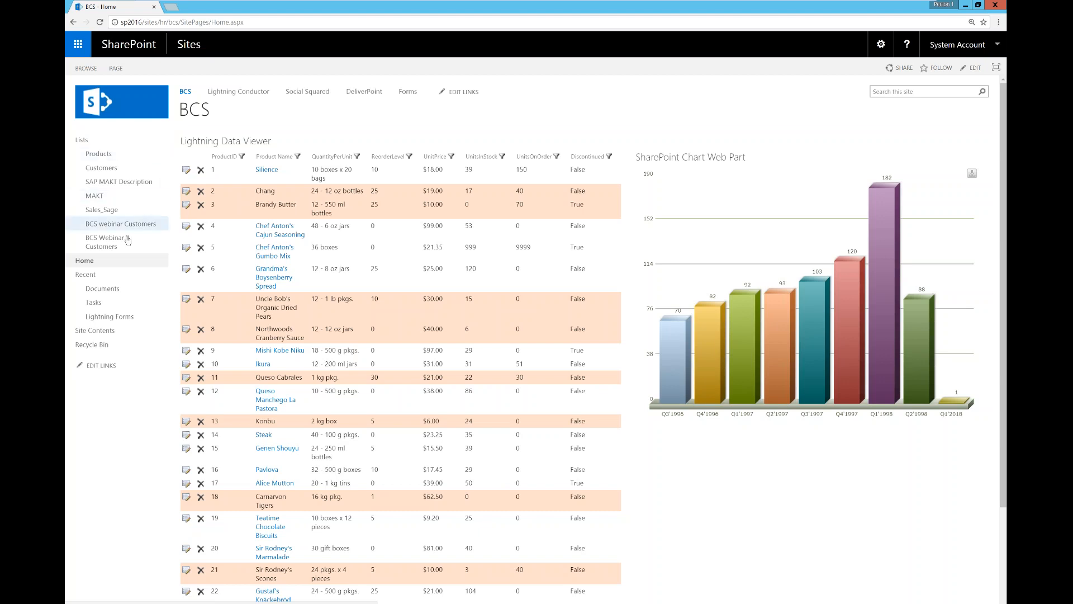
Step: Open BCS Webinar 2 Customers, start a new item, and cancel the form without saving
click(107, 242)
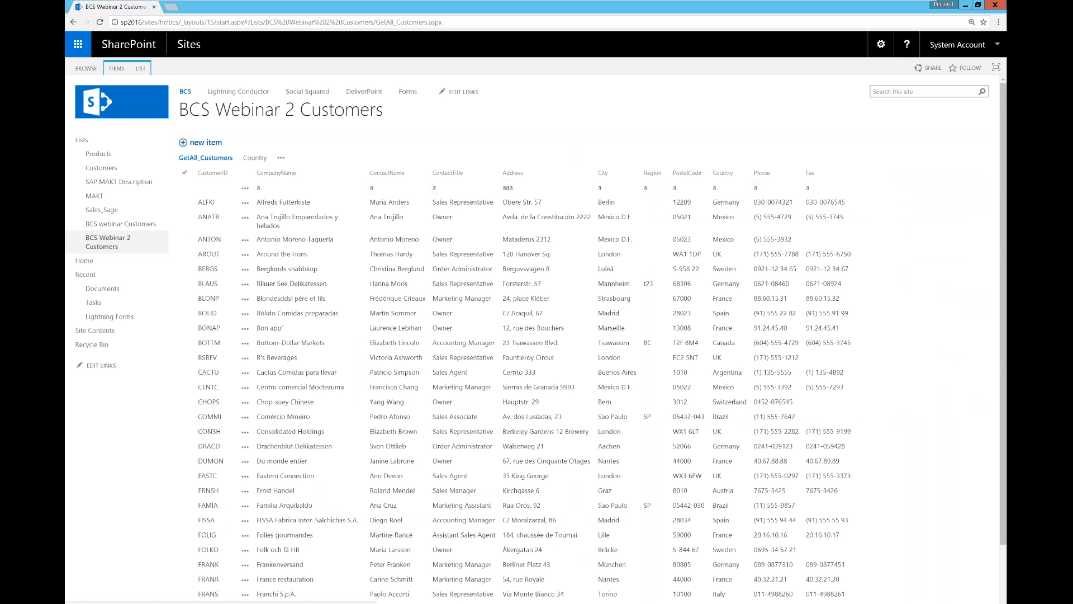
click(206, 142)
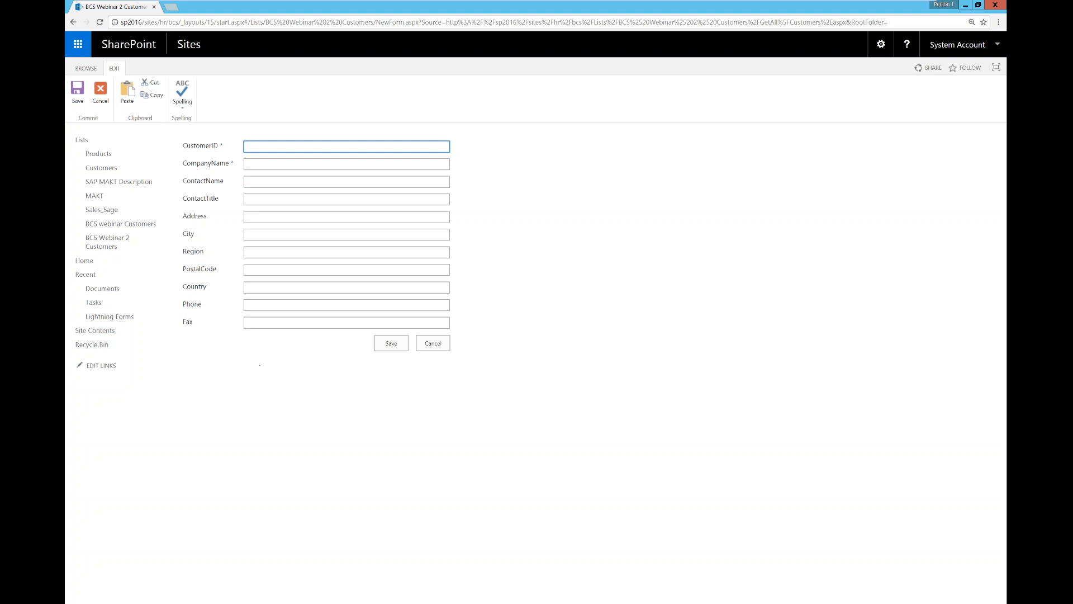
click(445, 349)
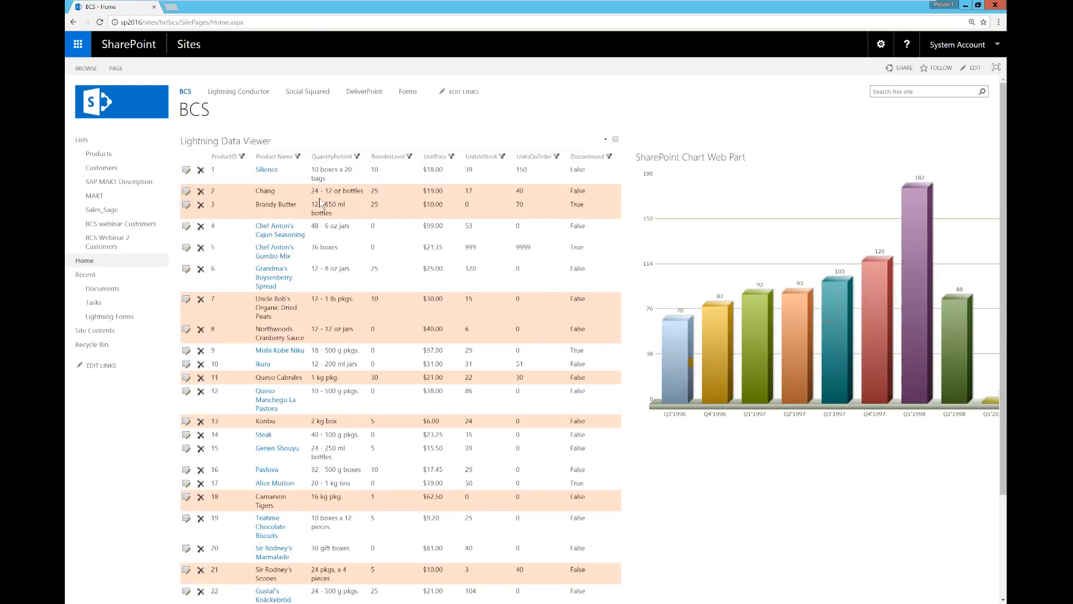
Step: Open the product grid's Data Viewer configuration and keep the SharePoint External Data Source Provider
click(606, 140)
click(599, 263)
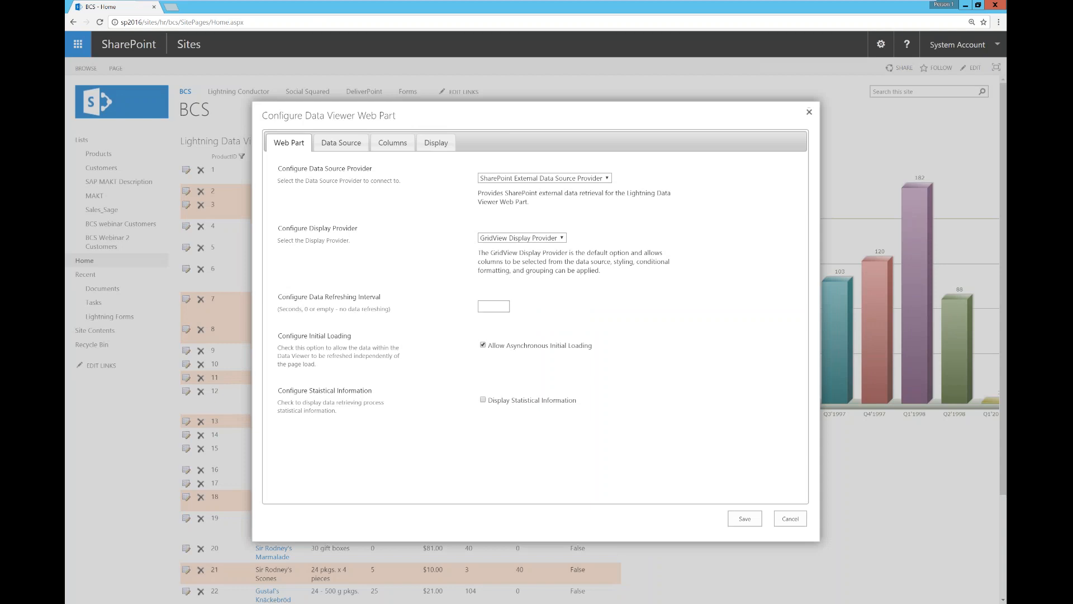
click(593, 178)
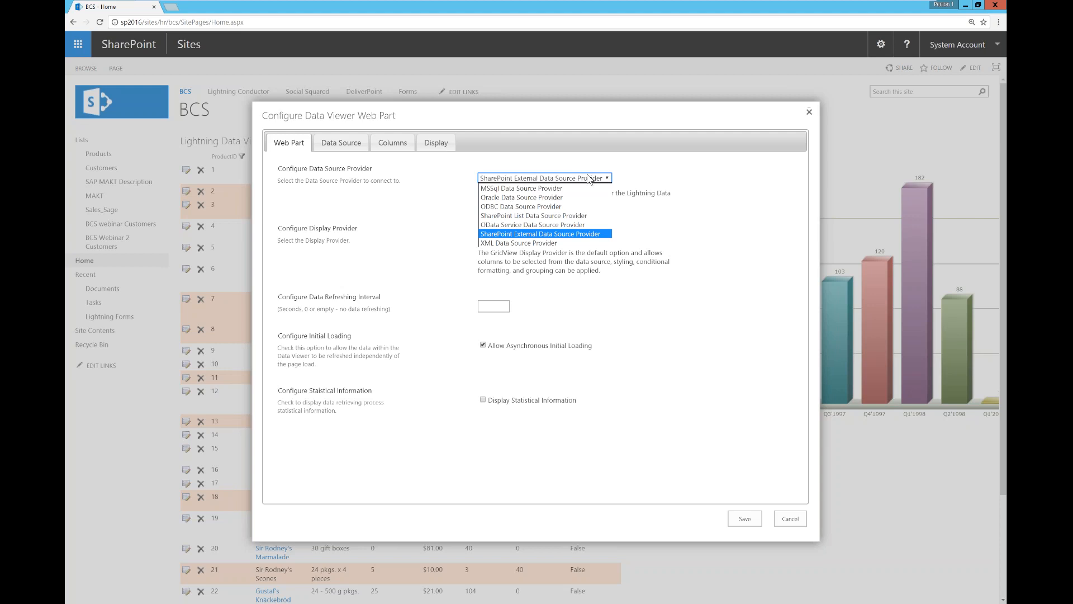
click(589, 234)
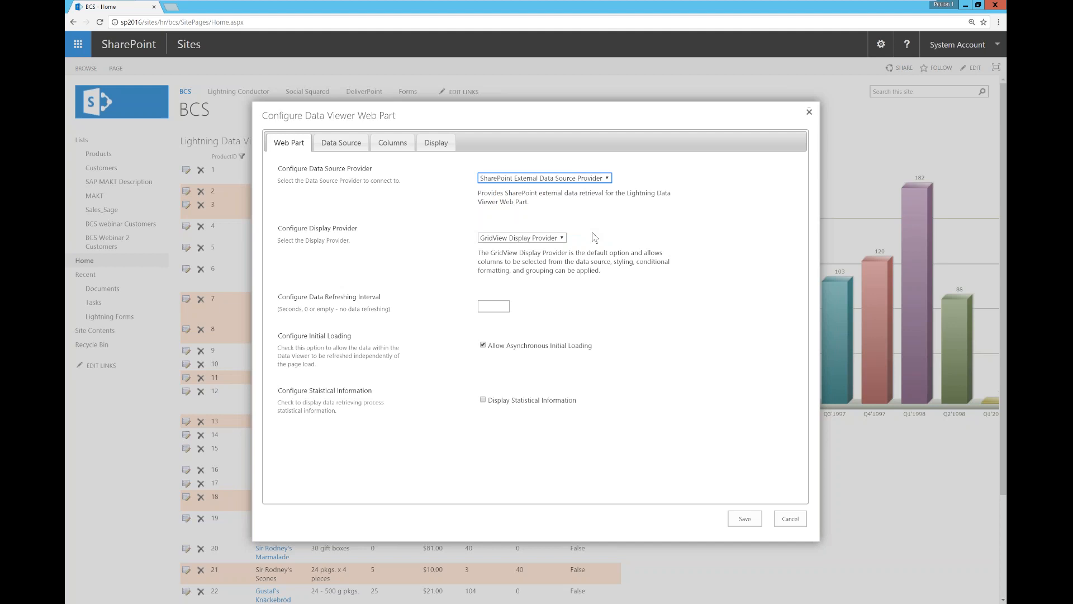
Step: Refresh the data source settings, keep Northwind Products as the external content type, and view its columns
click(341, 142)
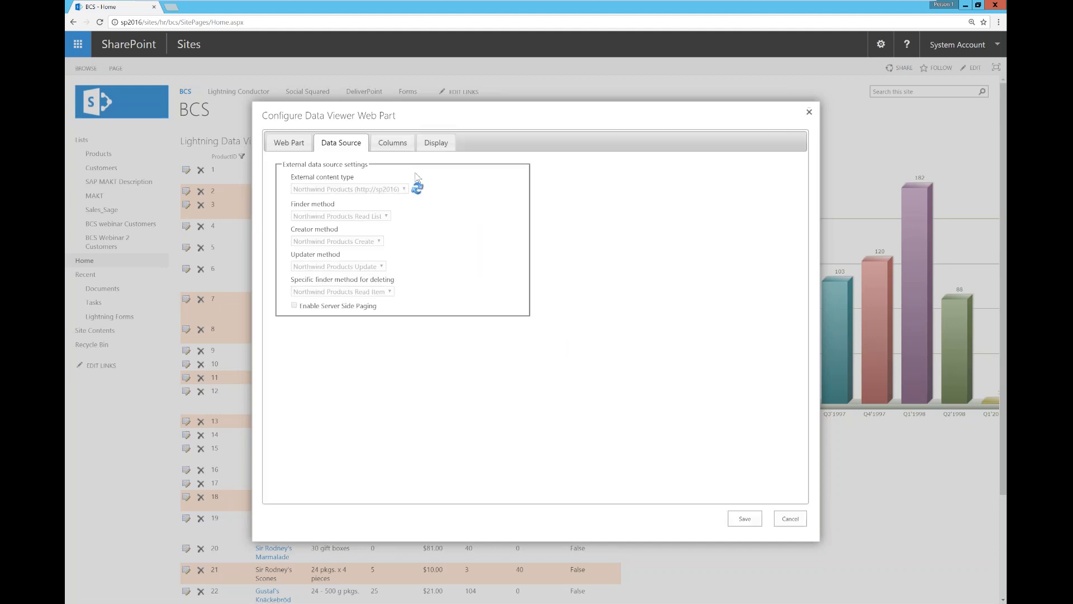
click(423, 190)
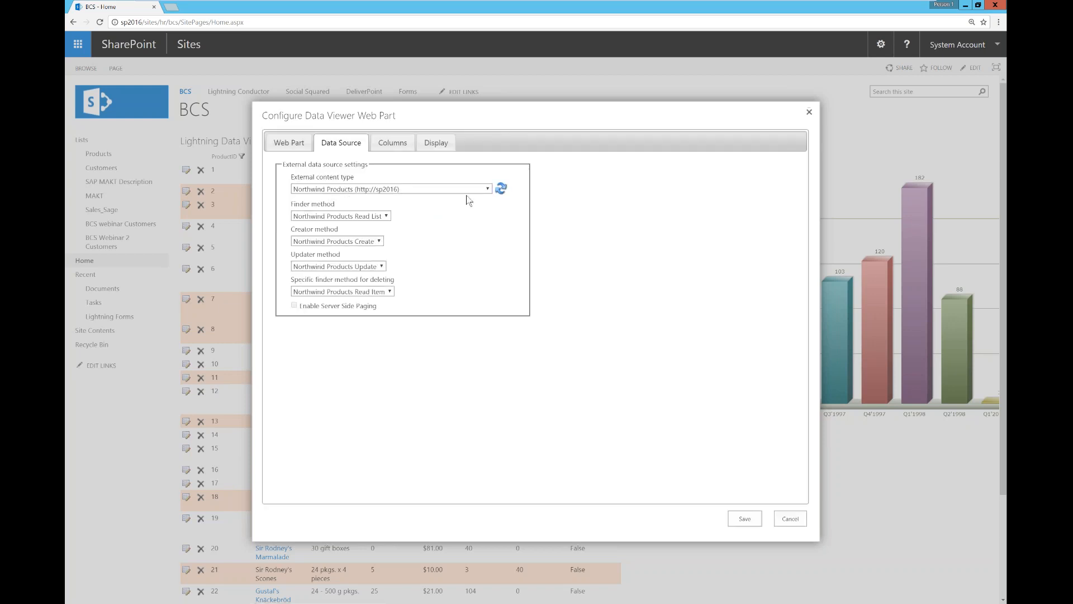
click(485, 189)
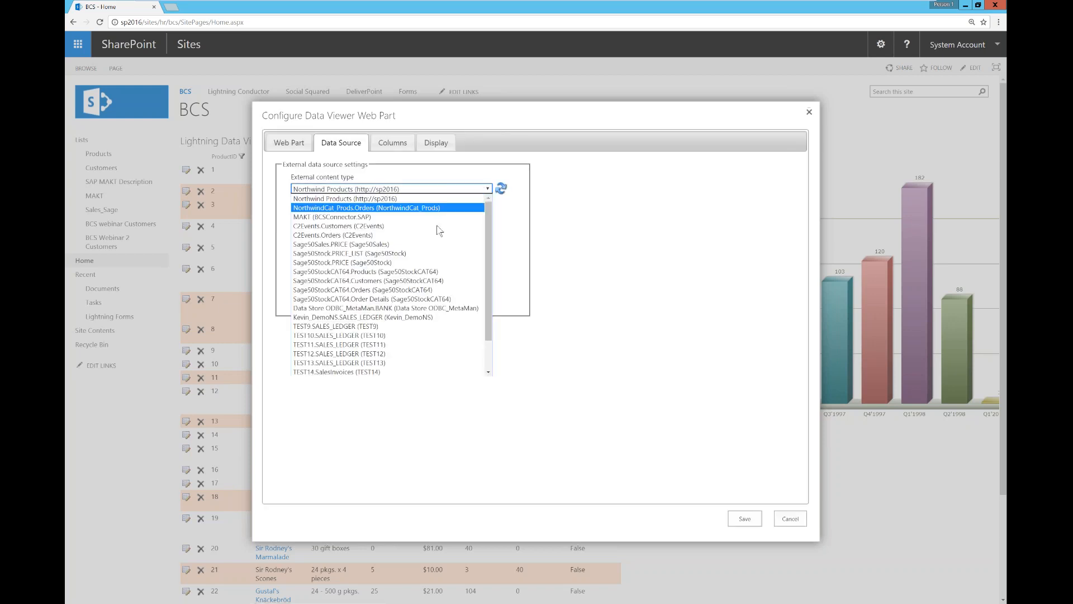
click(503, 273)
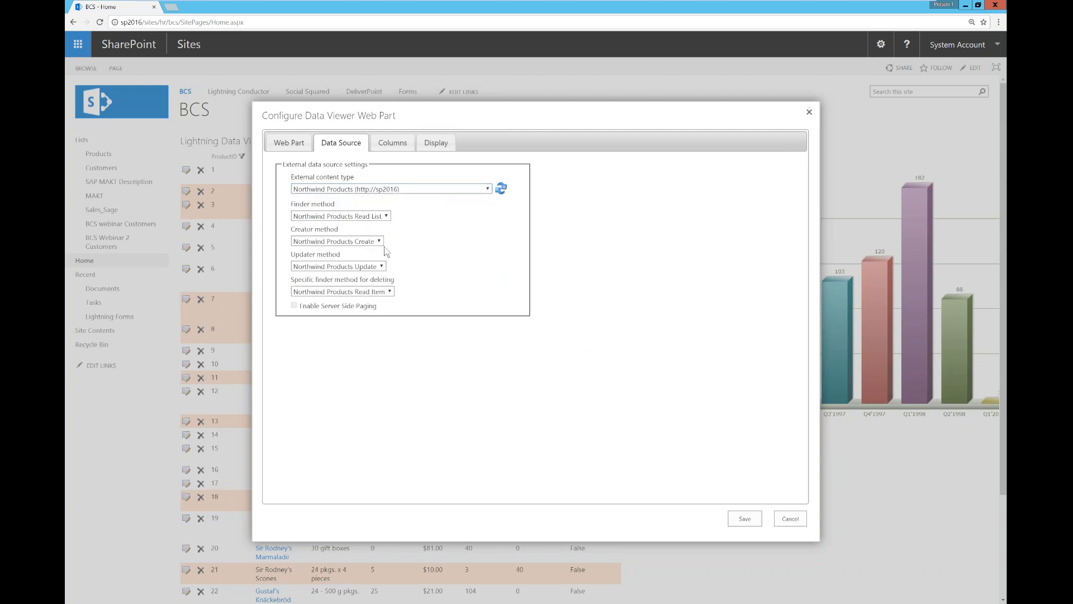
click(393, 142)
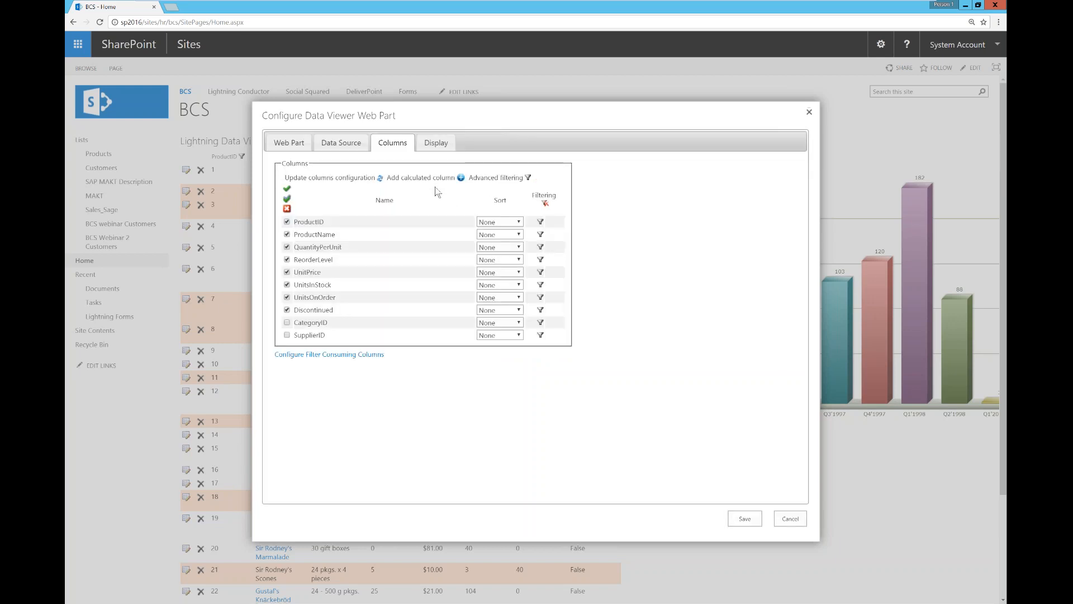
Step: Include the ReorderLevel column in the grid and keep Currency format for UnitPrice
click(287, 259)
click(435, 143)
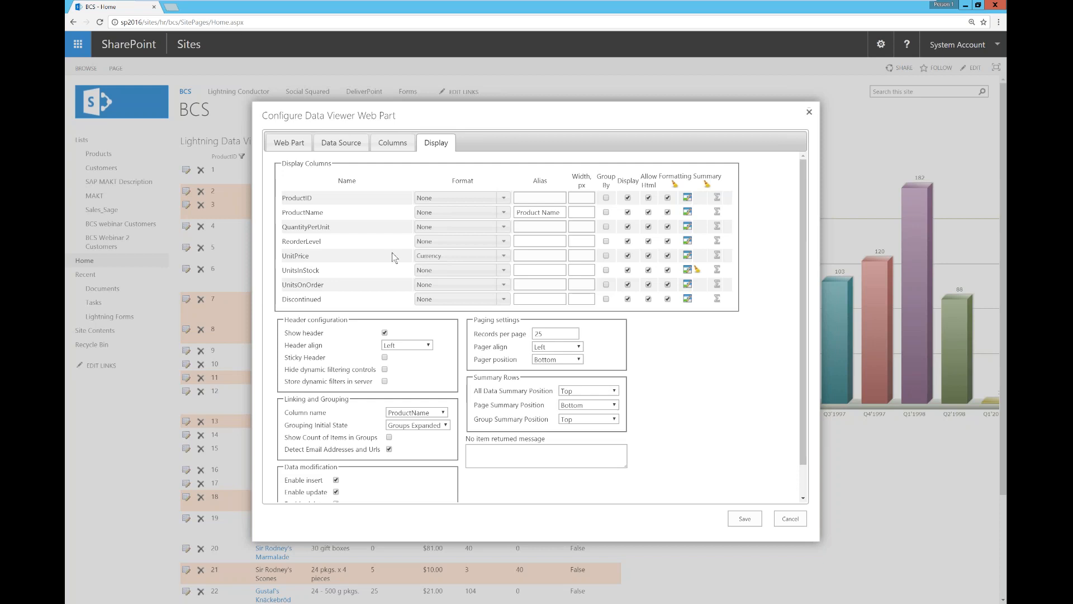
click(502, 257)
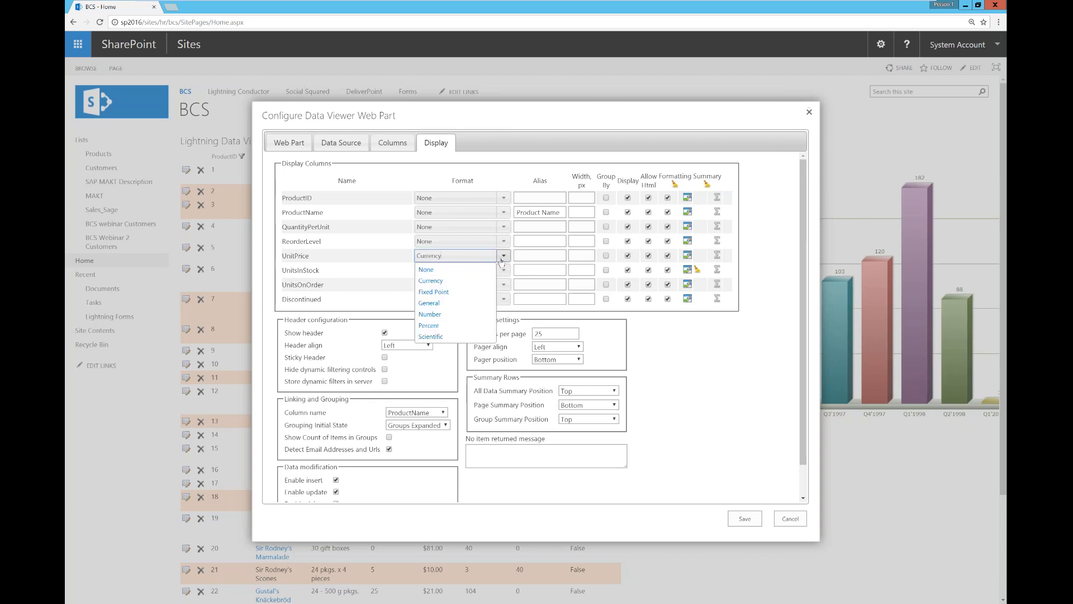
click(431, 280)
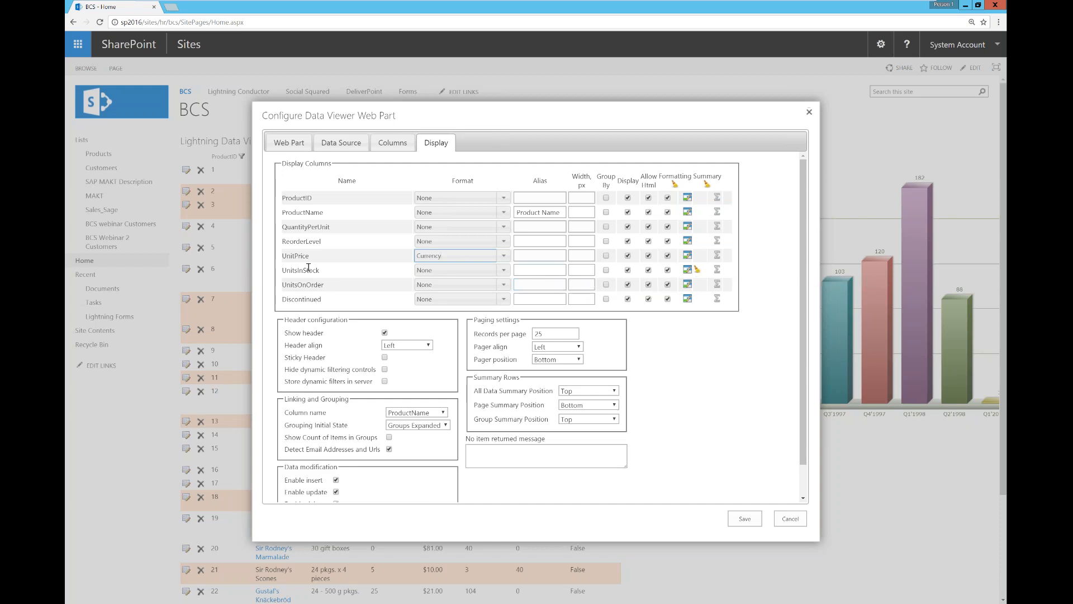
Step: Change the UnitsInStock highlight background to light purple CEBDFF, then save the grid configuration
click(687, 273)
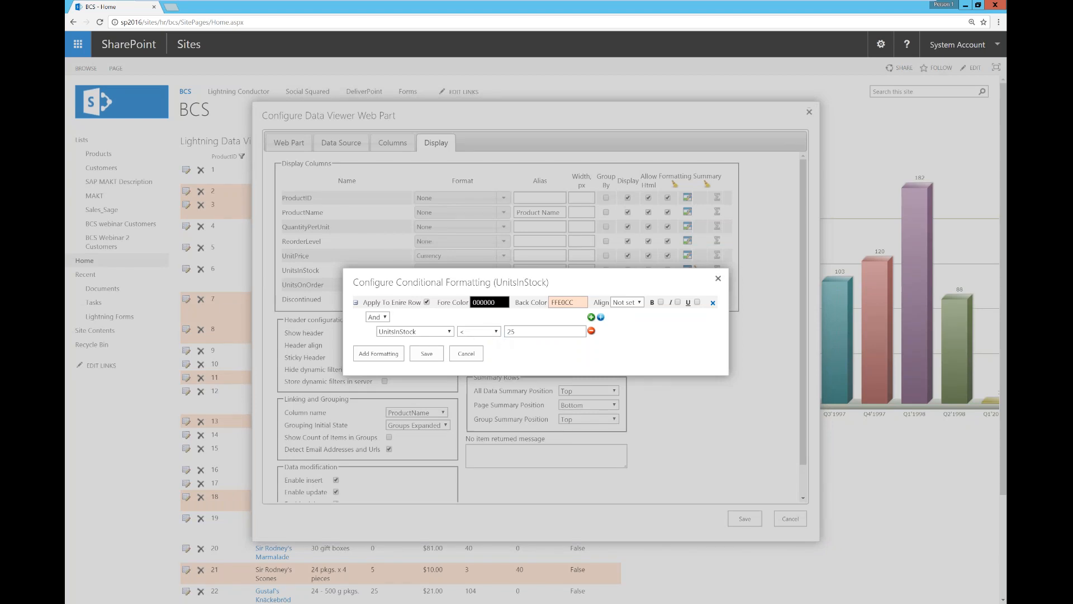
click(569, 302)
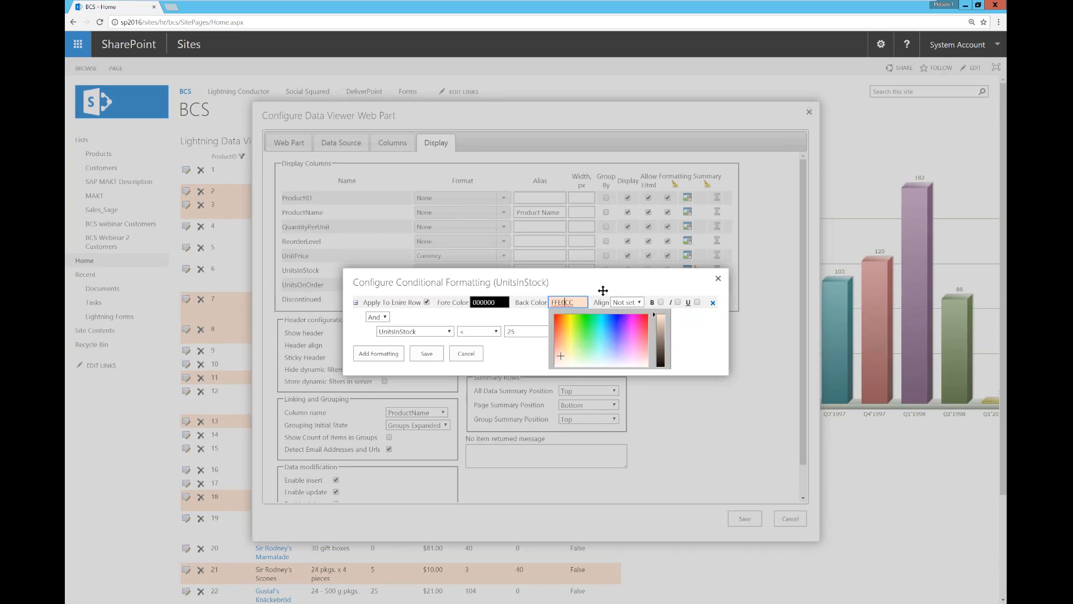
click(620, 353)
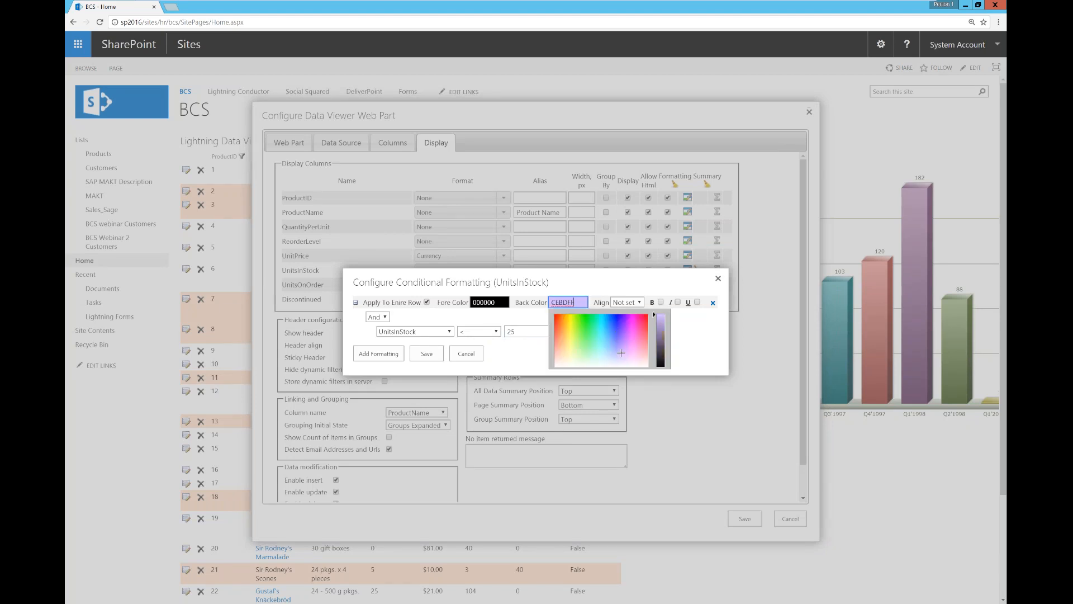
click(429, 354)
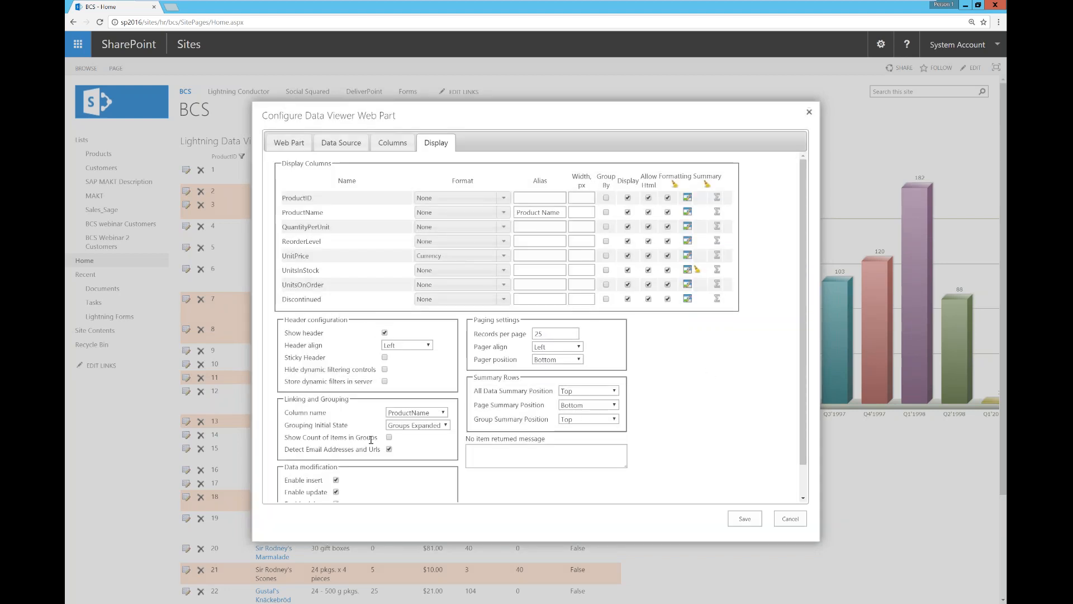
scroll(425, 431, down, 1)
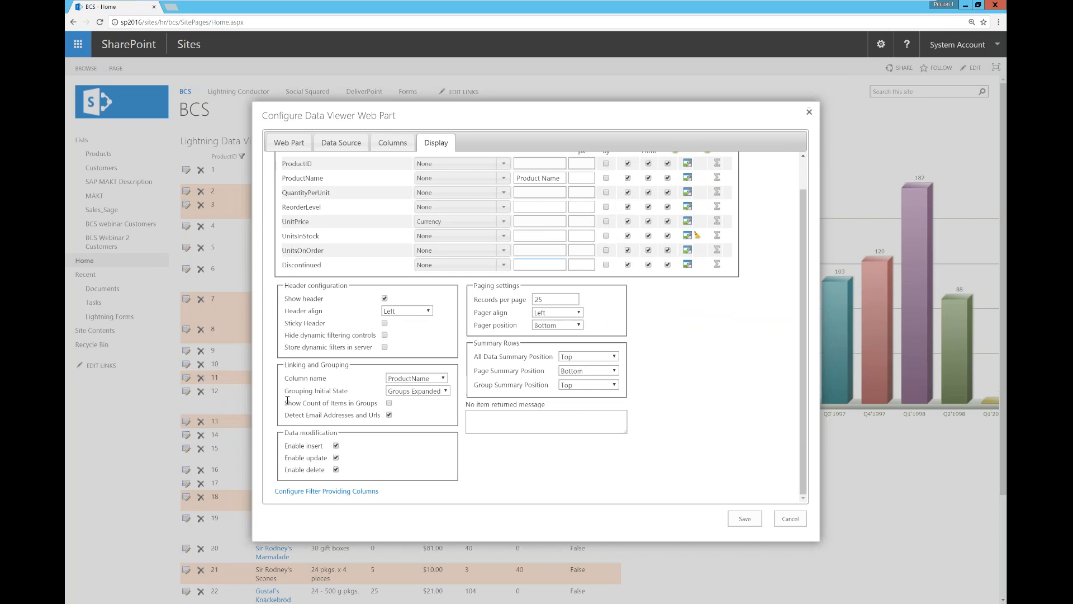
click(742, 519)
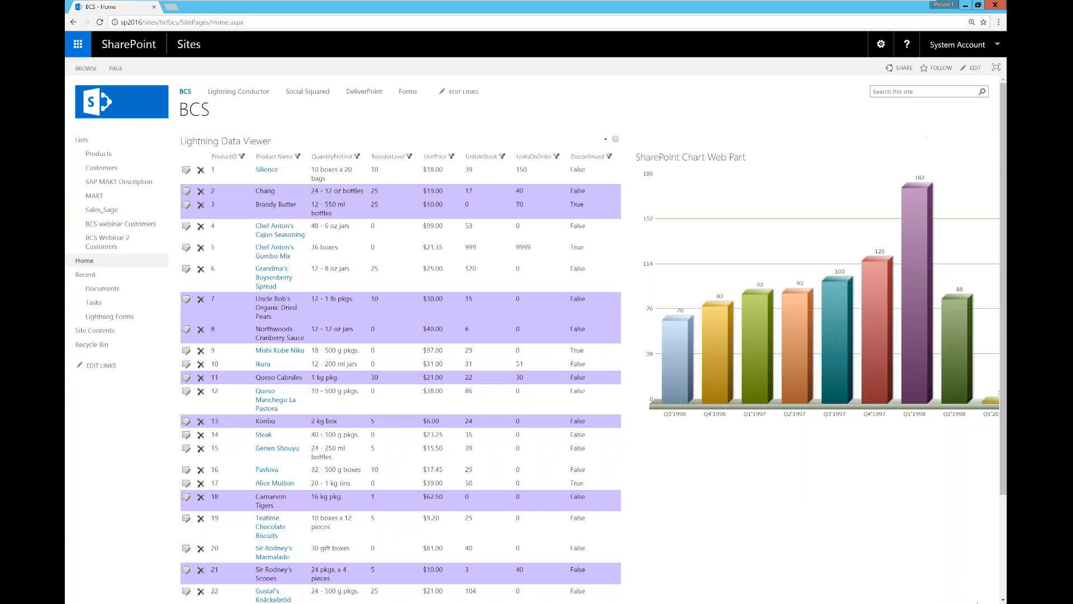
Step: Drill into Q1'1998's monthly order counts, return to all quarters, and open the chart's menu
click(977, 603)
mouse_move(923, 373)
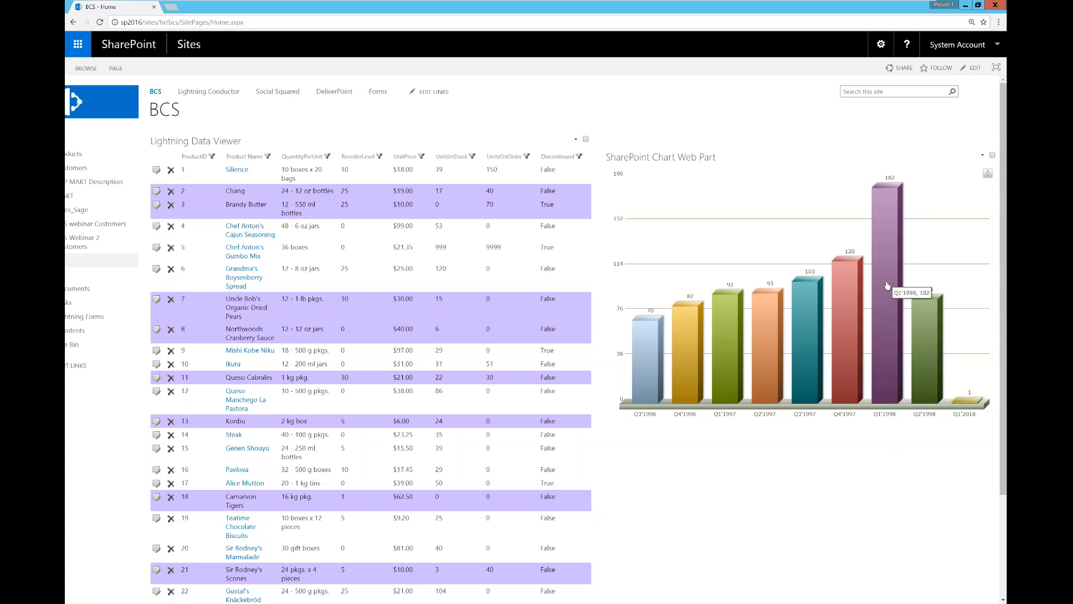
click(888, 285)
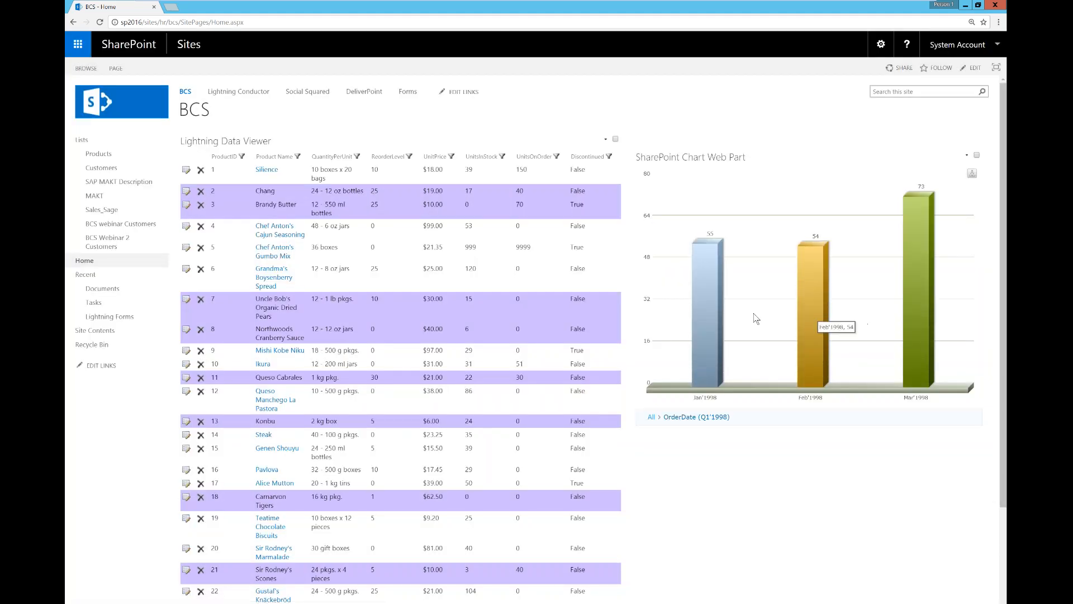
mouse_move(916, 339)
click(652, 417)
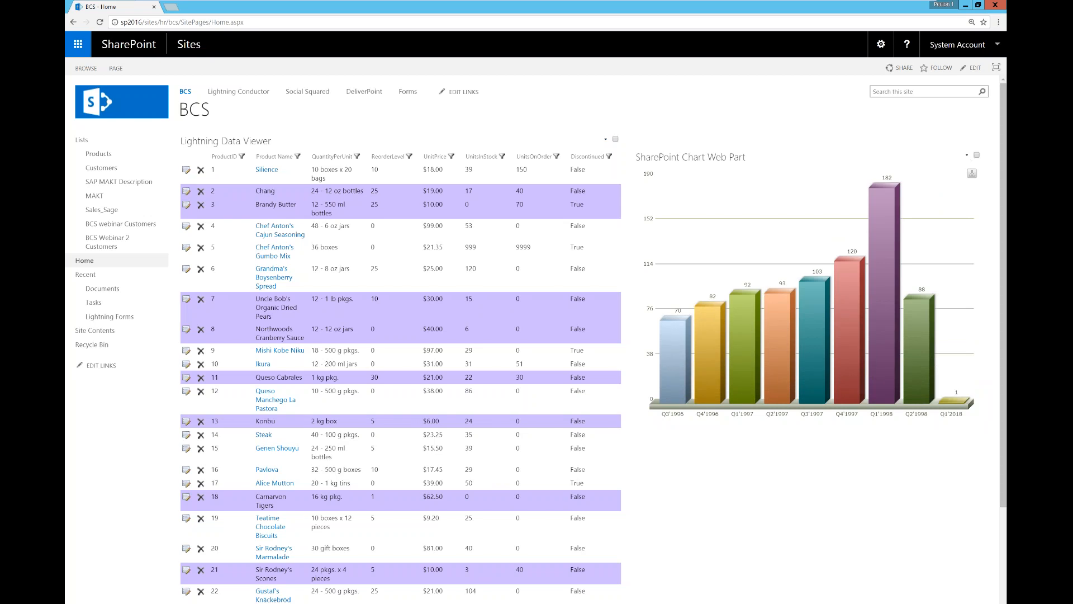
click(967, 156)
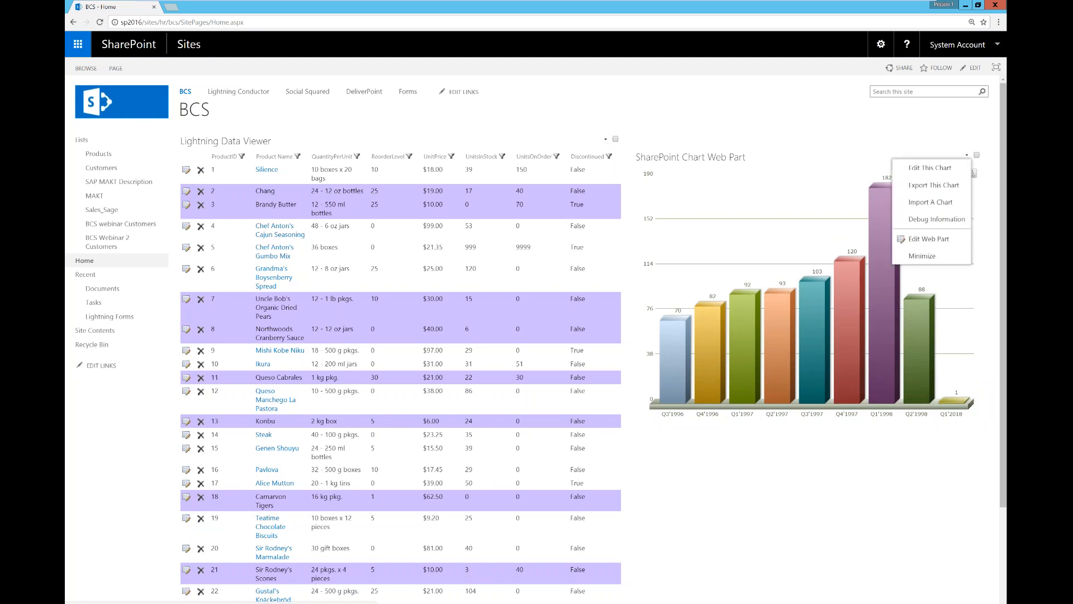
Step: Edit the chart with Business Data Connectivity as provider and BCSWebinar2 as the external system
click(930, 167)
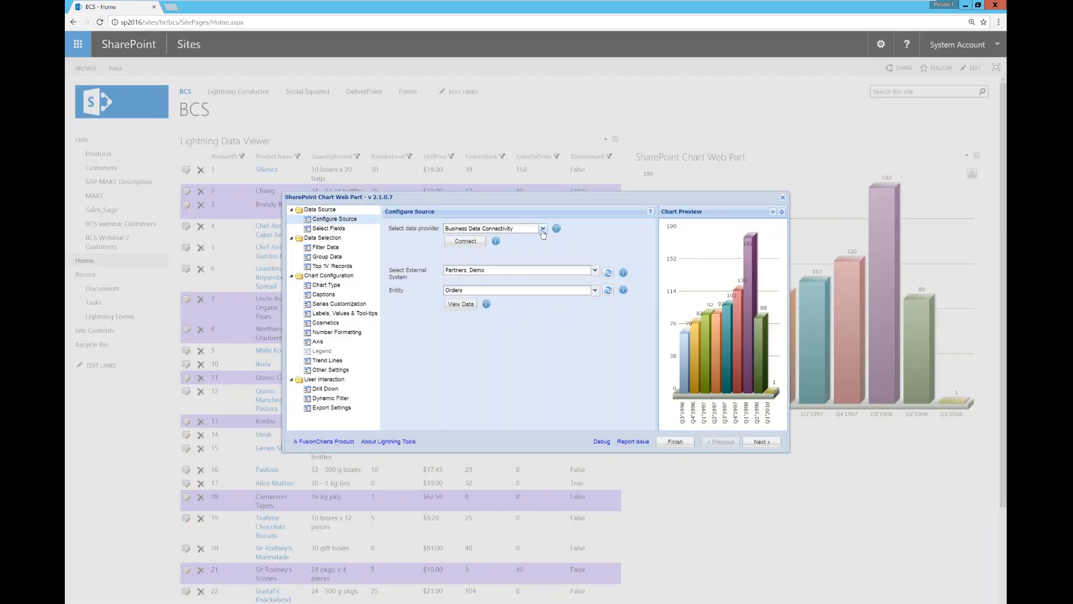
click(542, 229)
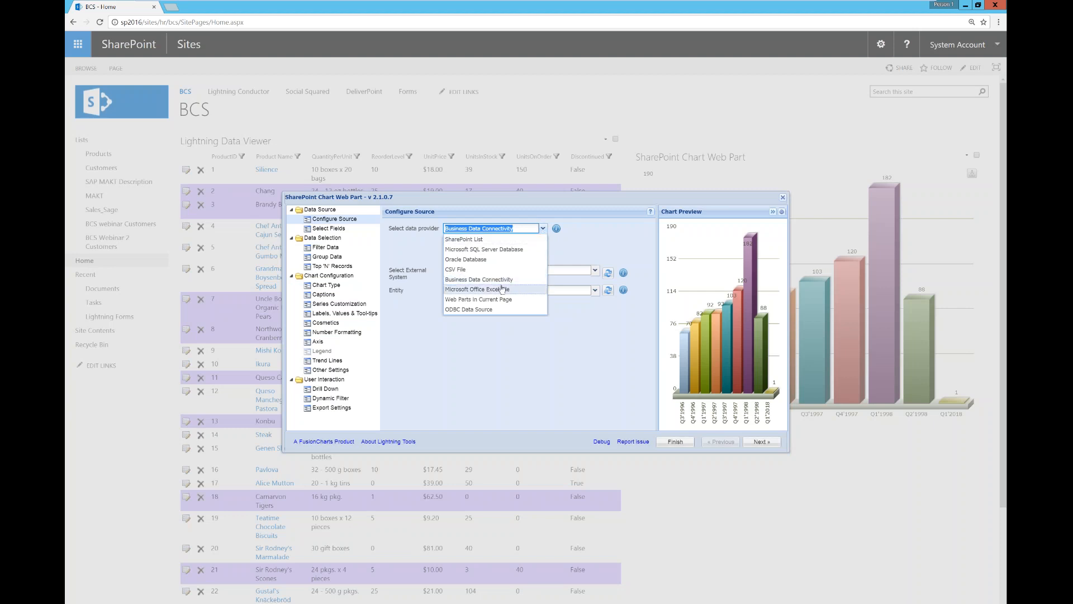
click(561, 362)
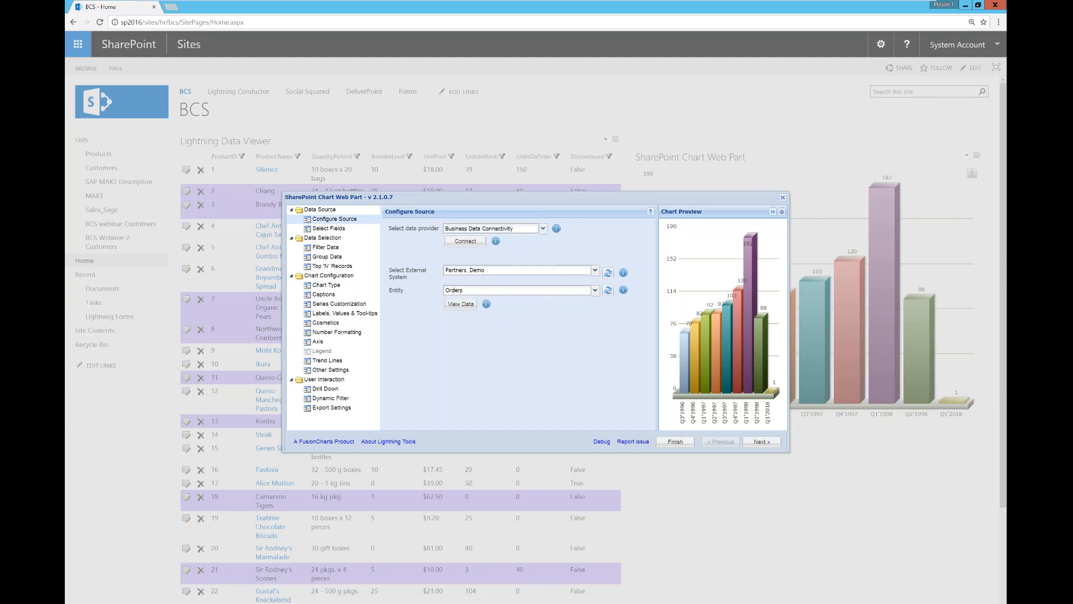
click(596, 272)
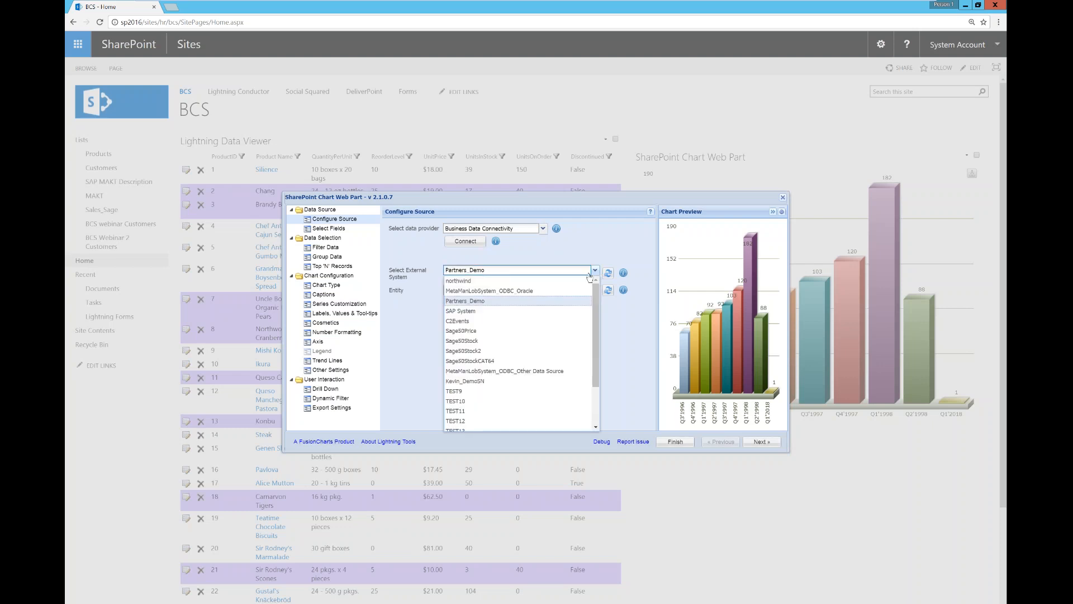
drag(598, 347, 594, 403)
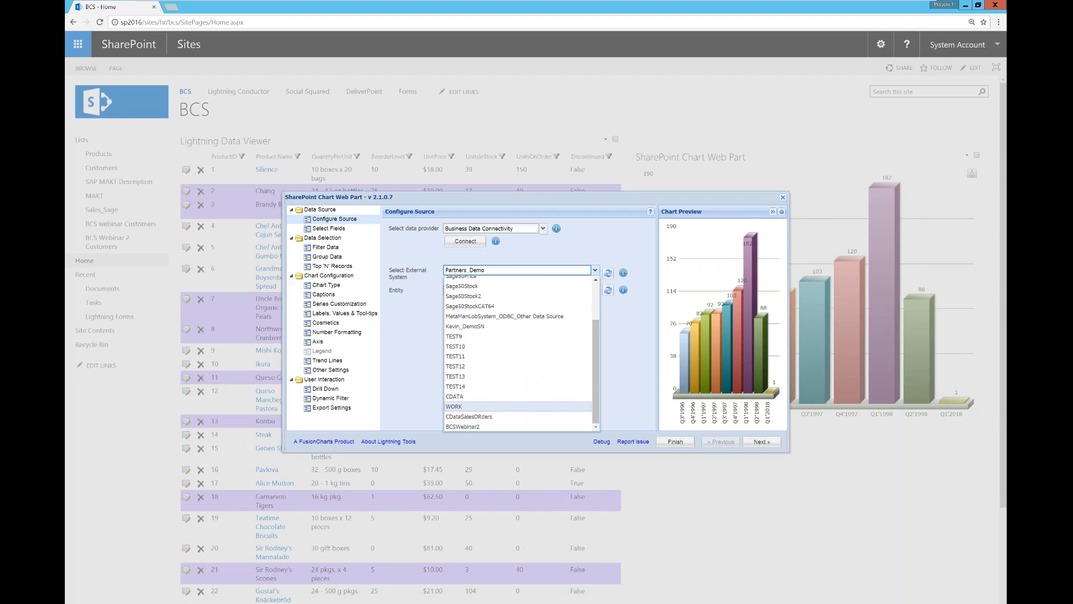
click(477, 427)
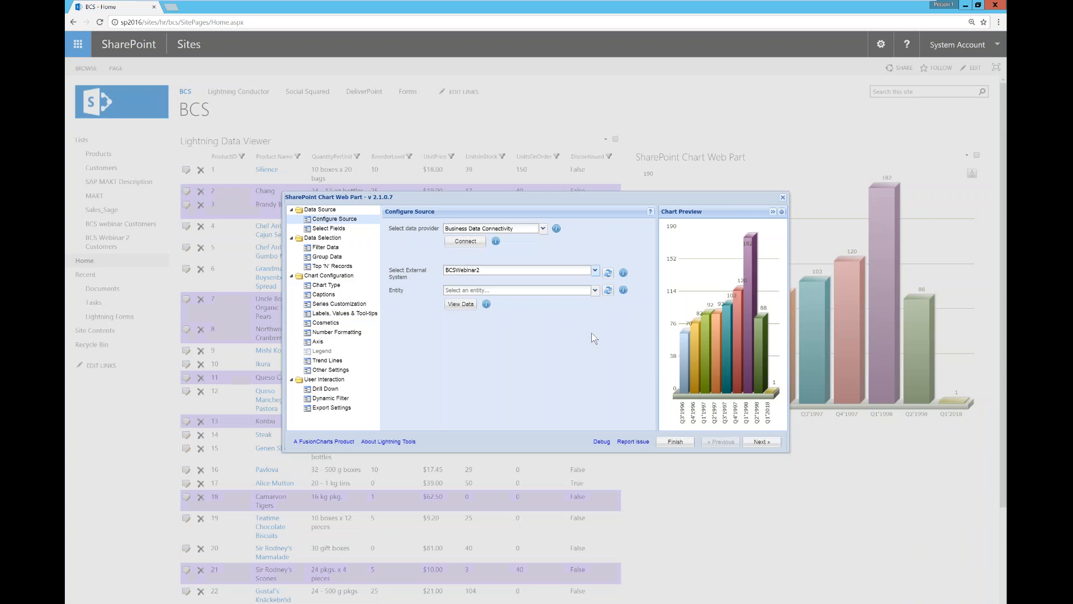
Step: Choose the Customers entity, preview its records, and continue to field selection
click(595, 294)
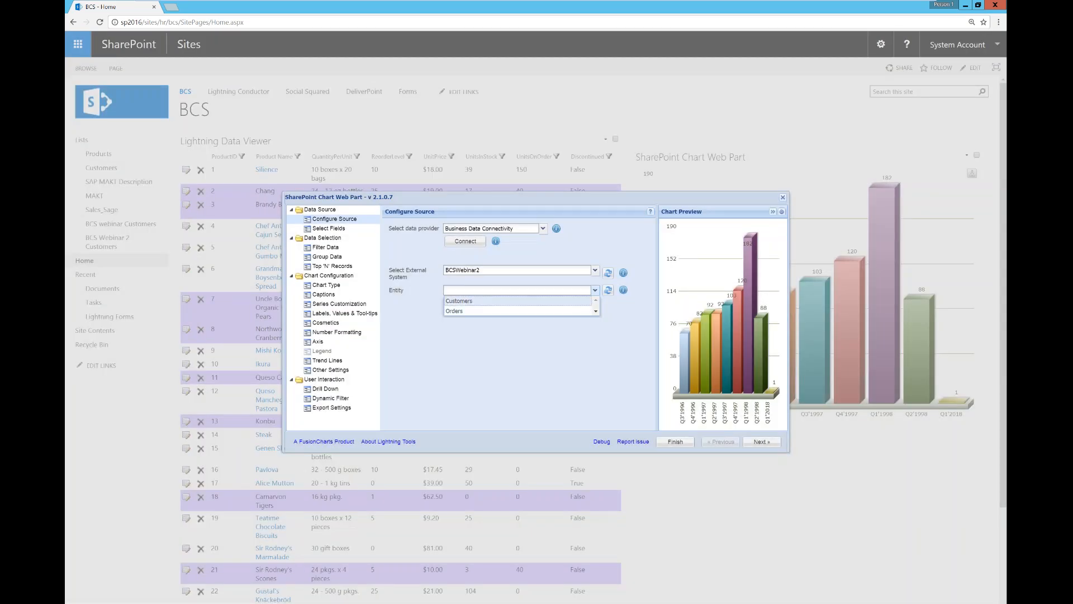
click(512, 301)
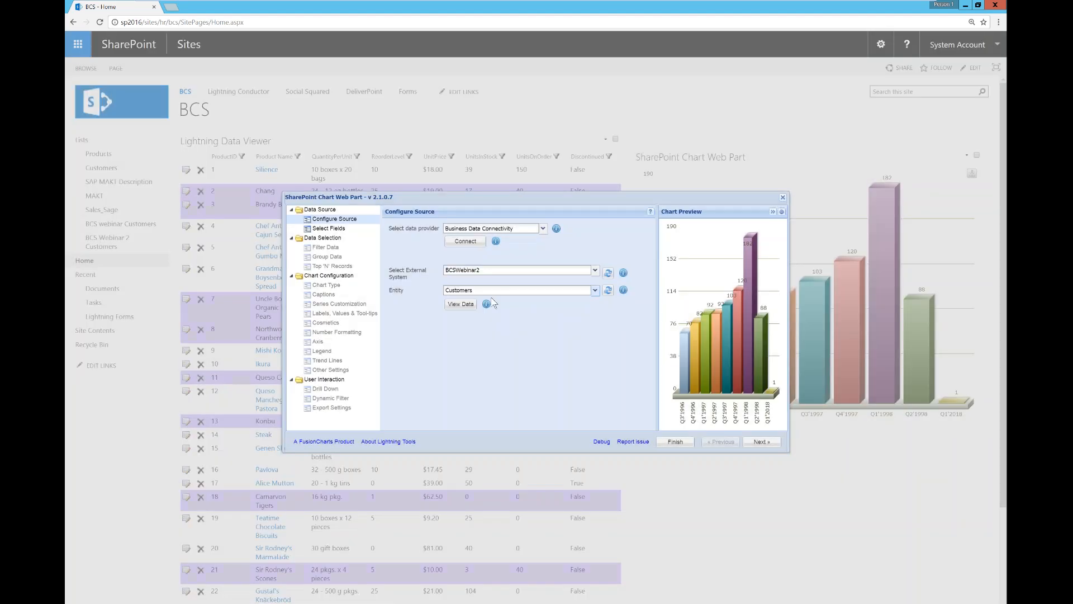
click(464, 309)
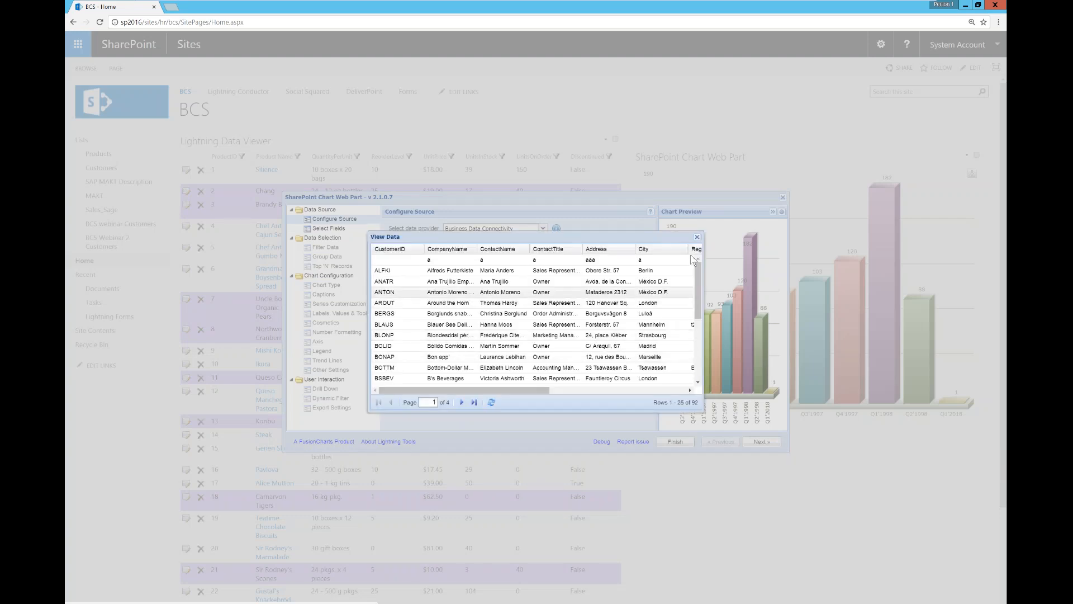
click(697, 236)
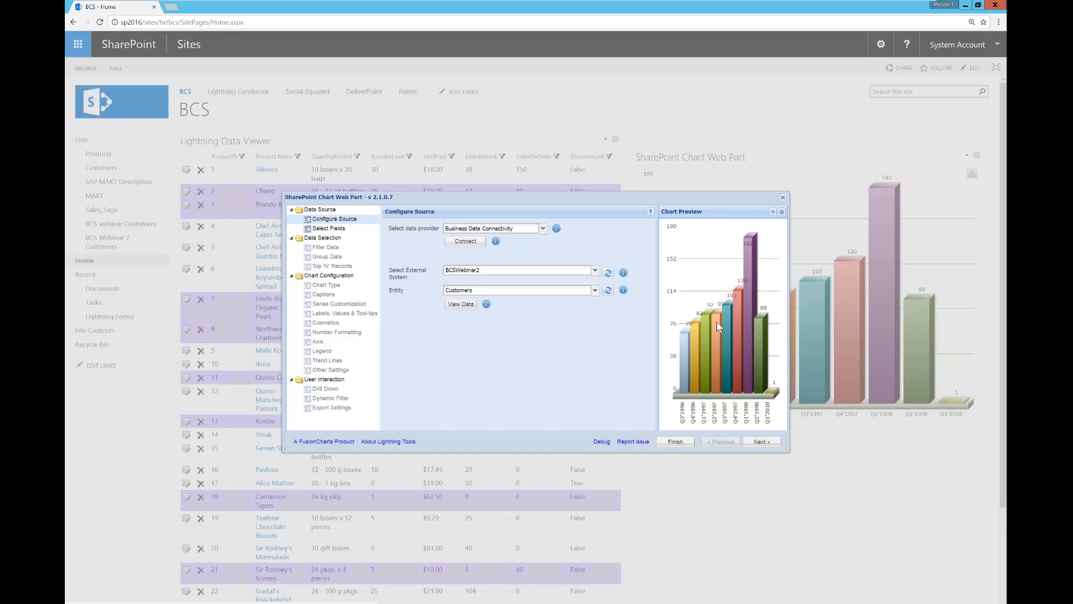
click(762, 441)
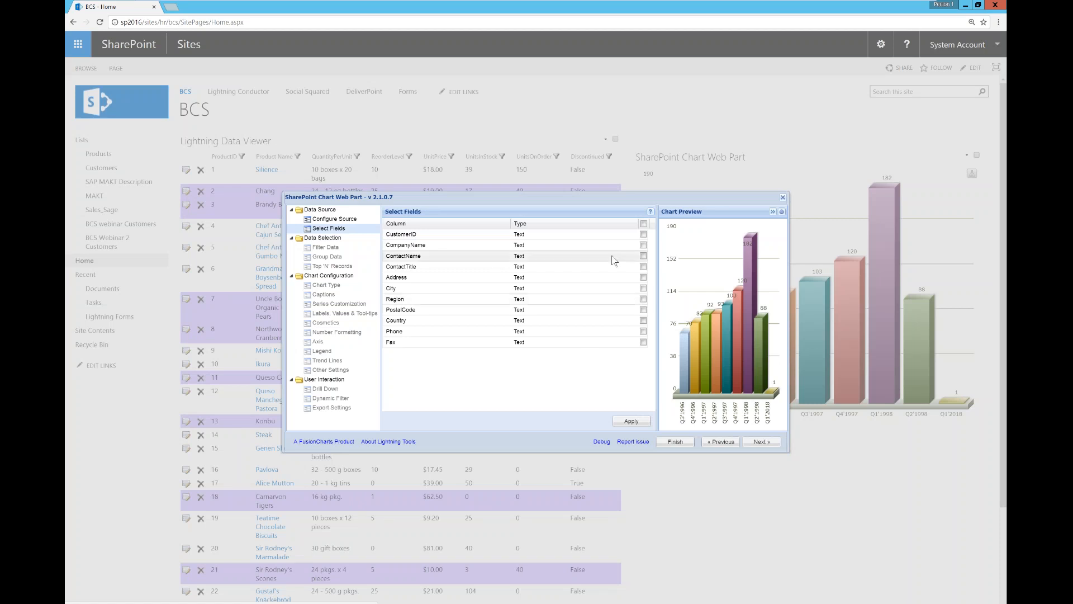
Step: Select the CustomerID and Country fields and continue to Filter Data
click(643, 234)
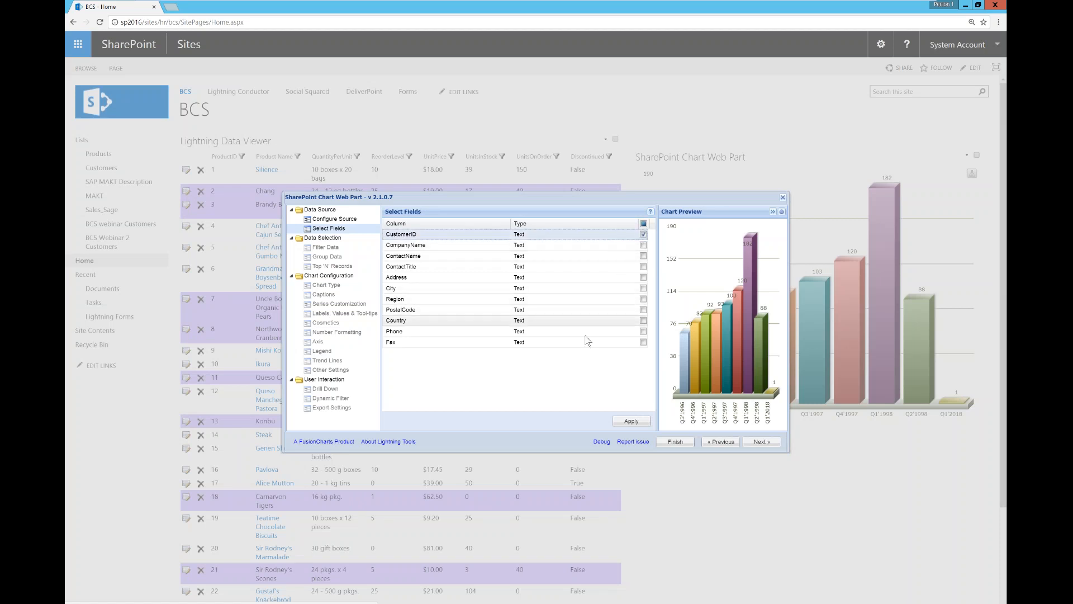
click(643, 320)
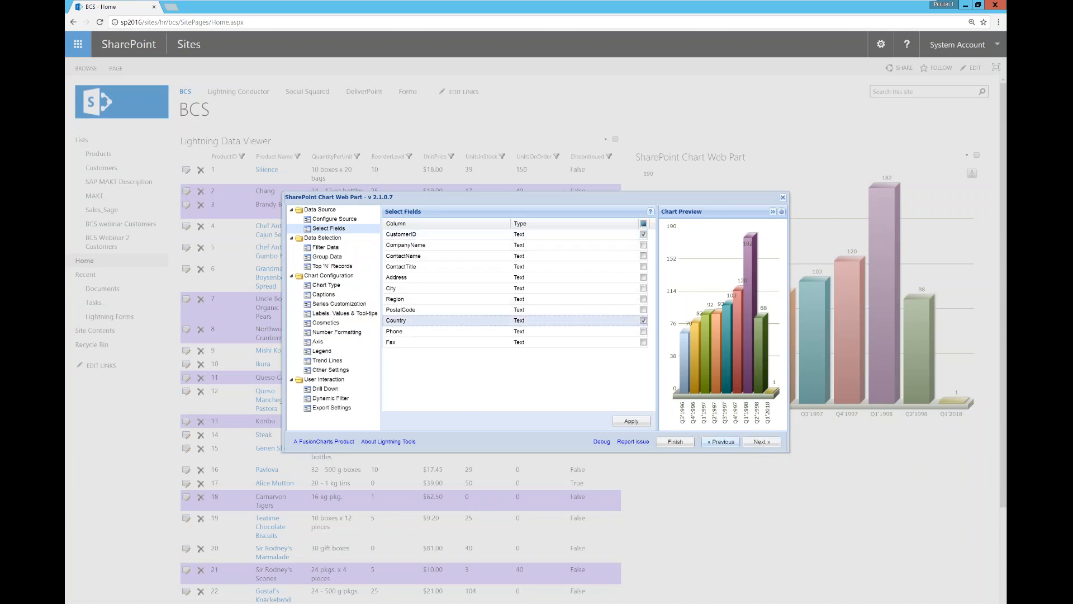
click(721, 442)
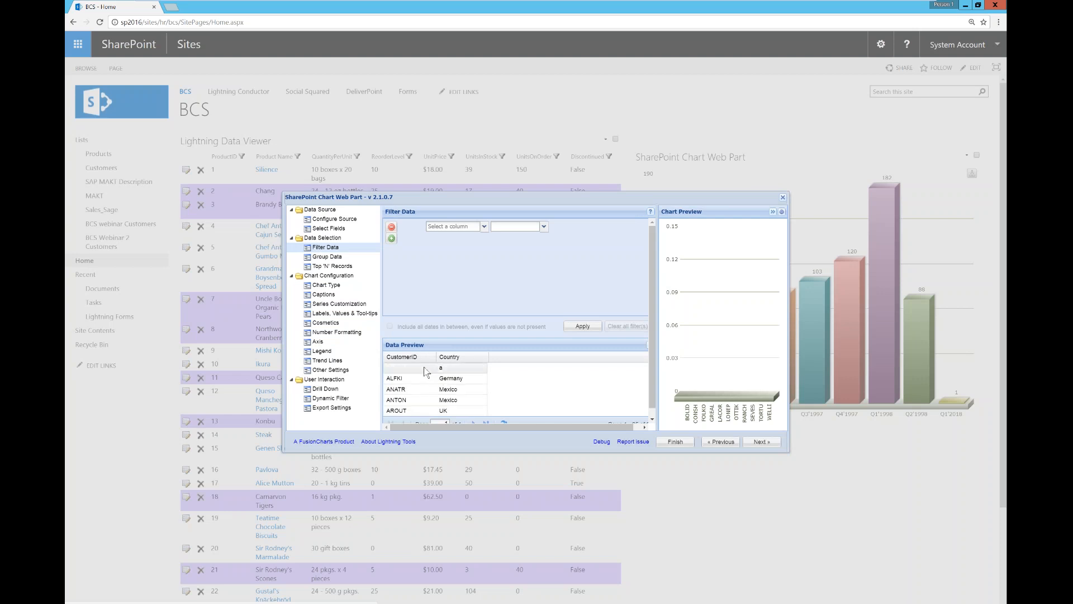
Step: Turn on data grouping and group the chart data by Country
click(345, 258)
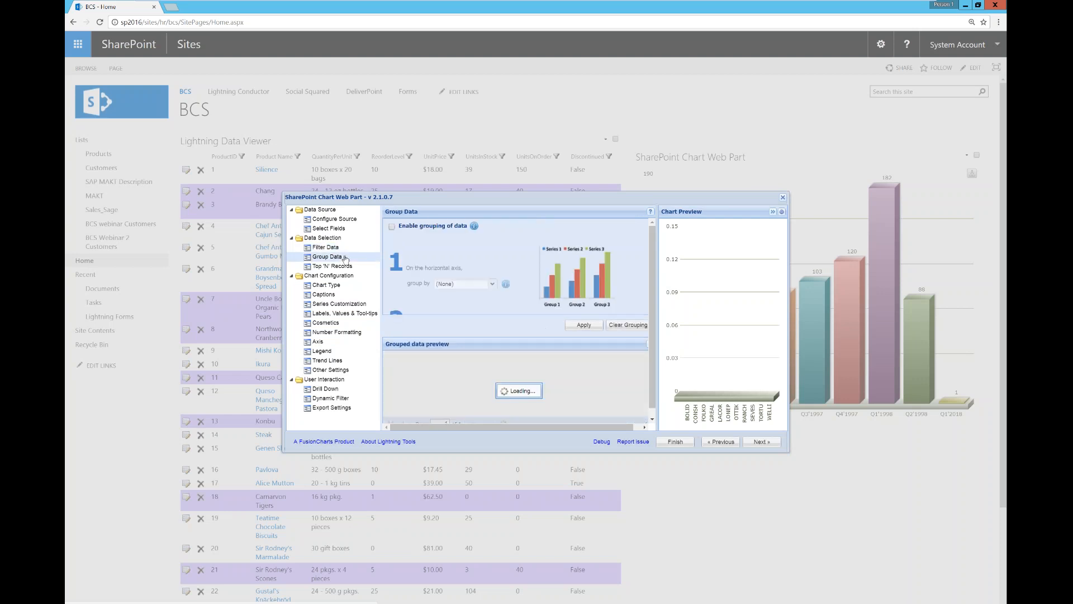
click(392, 227)
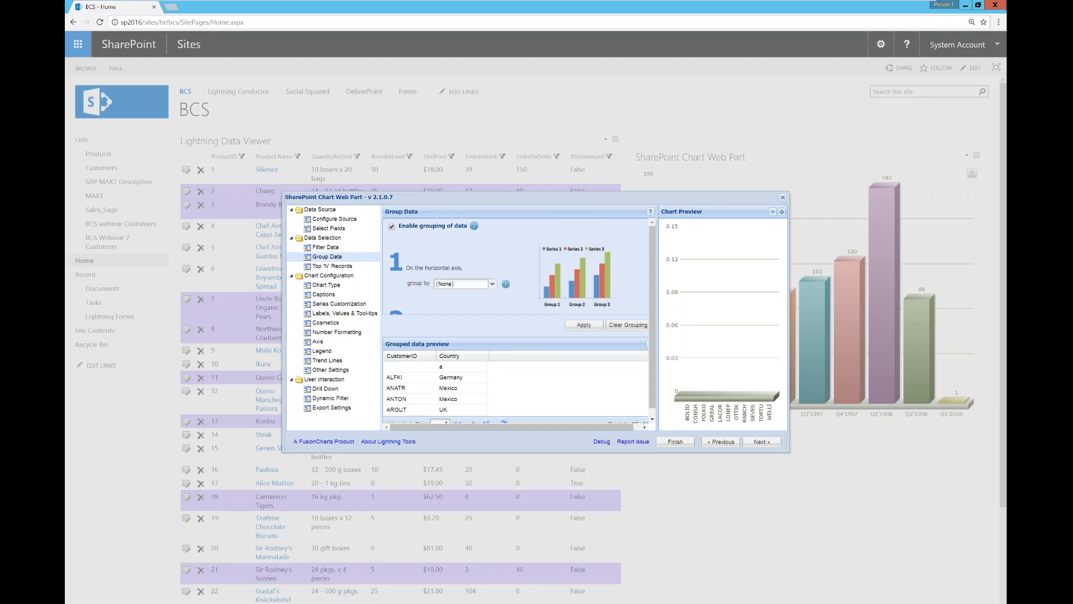
click(493, 284)
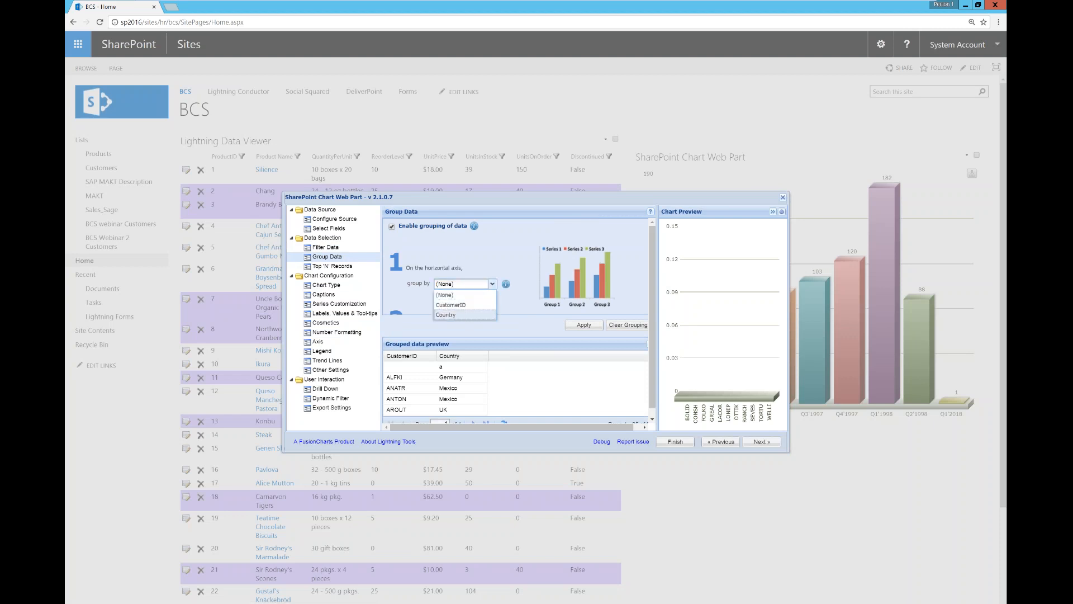
click(447, 314)
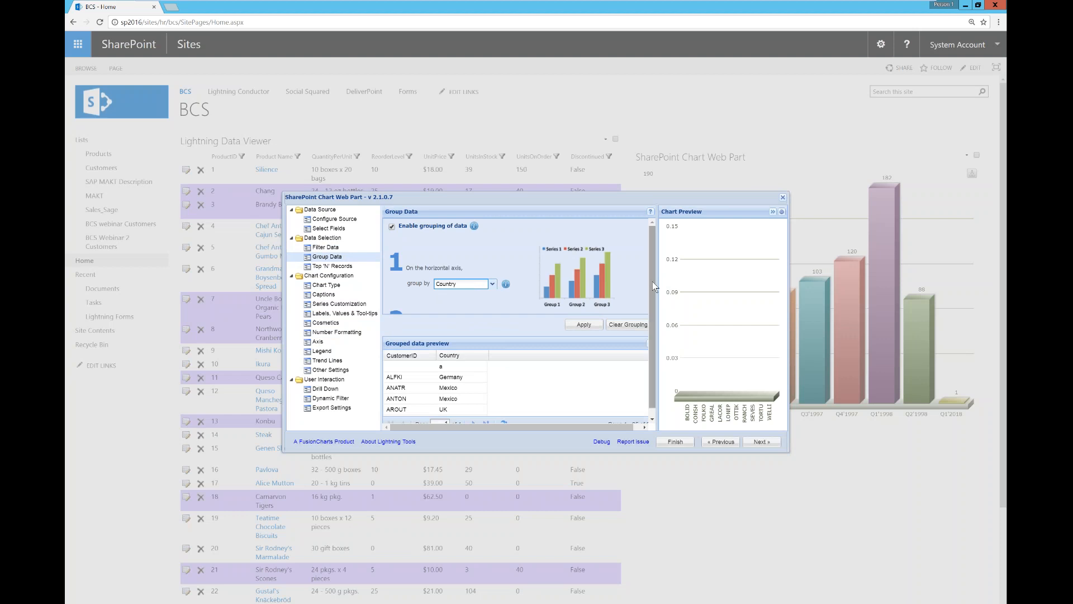
click(639, 427)
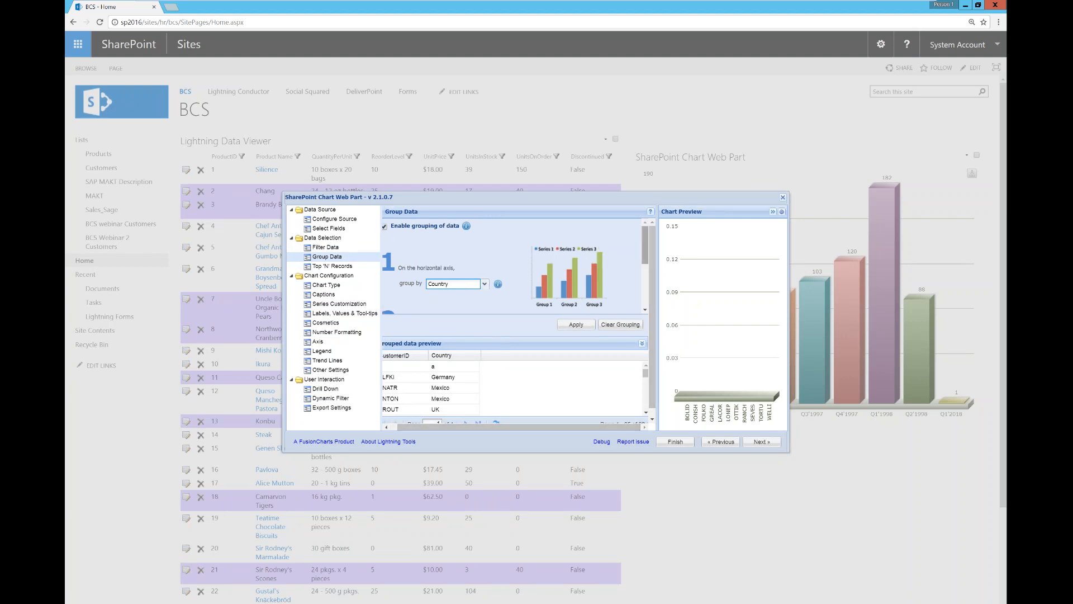
scroll(617, 297, down, 3)
Step: Set CustomerID's function to COUNT and apply the grouping to the preview
click(533, 297)
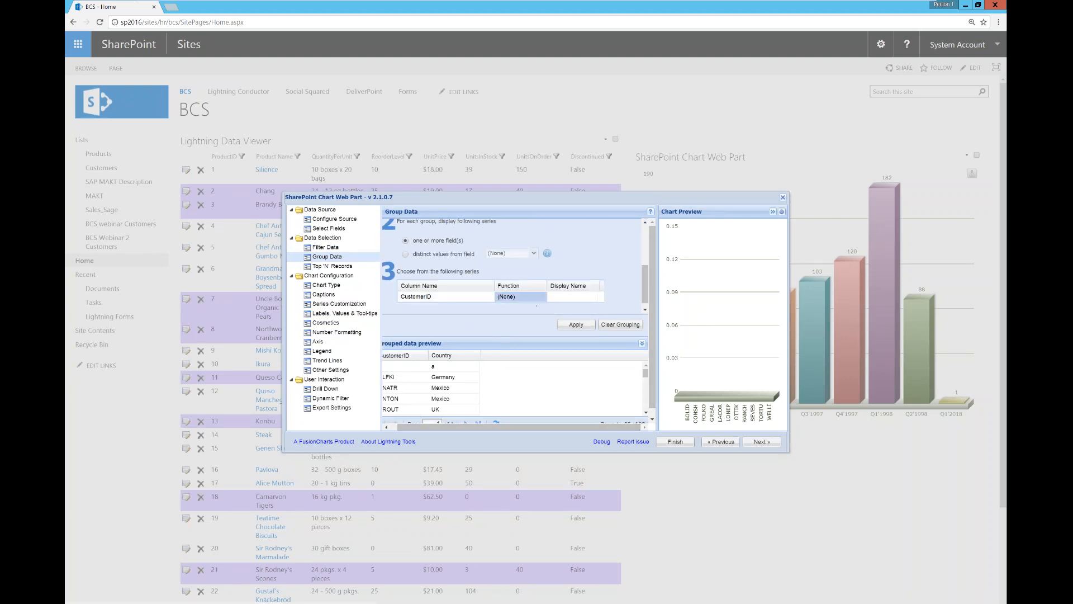
click(519, 338)
click(567, 327)
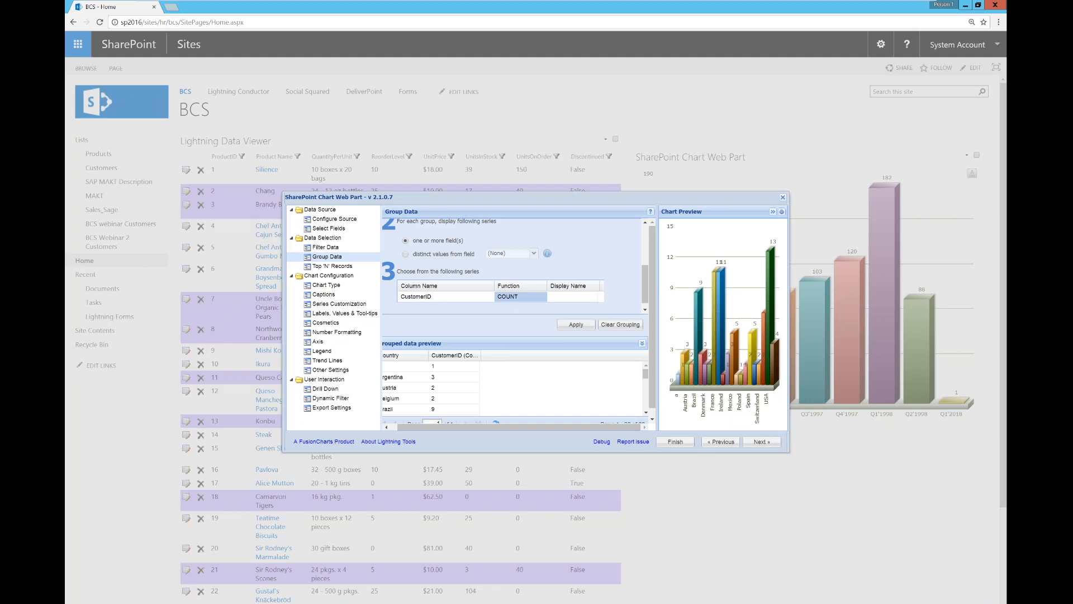
click(325, 294)
click(327, 286)
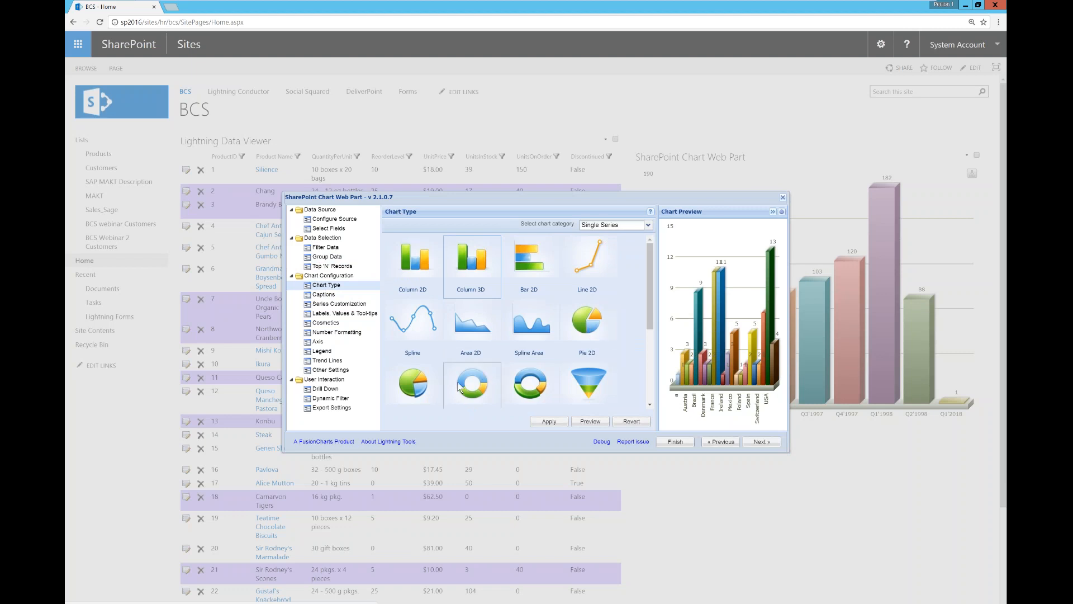
Step: Preview a 3D pie, then apply Pie 2D as the chart type
click(414, 384)
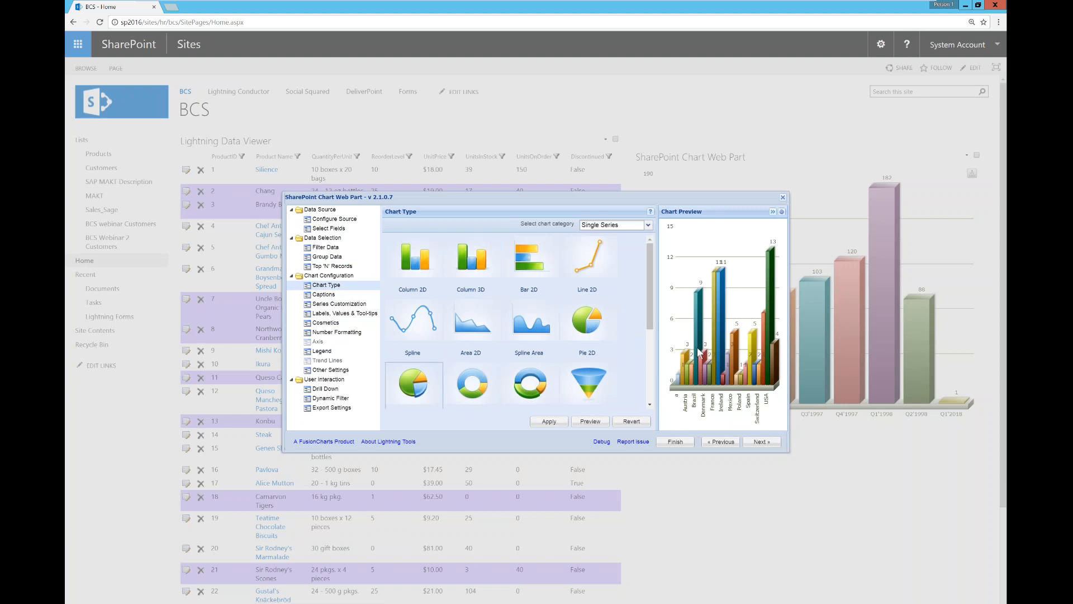
click(590, 421)
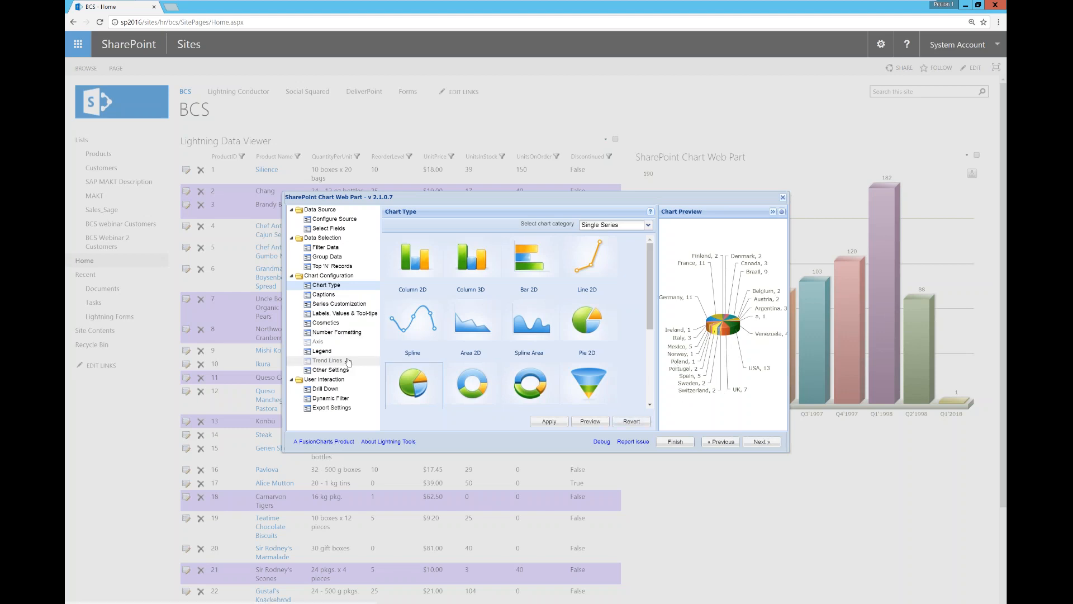
click(586, 330)
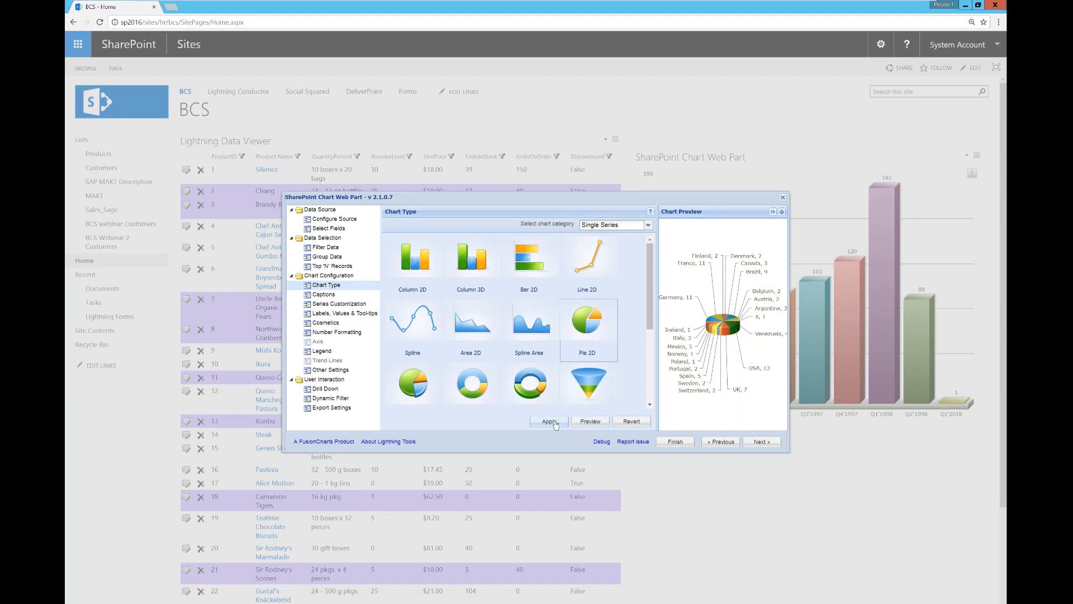
click(556, 424)
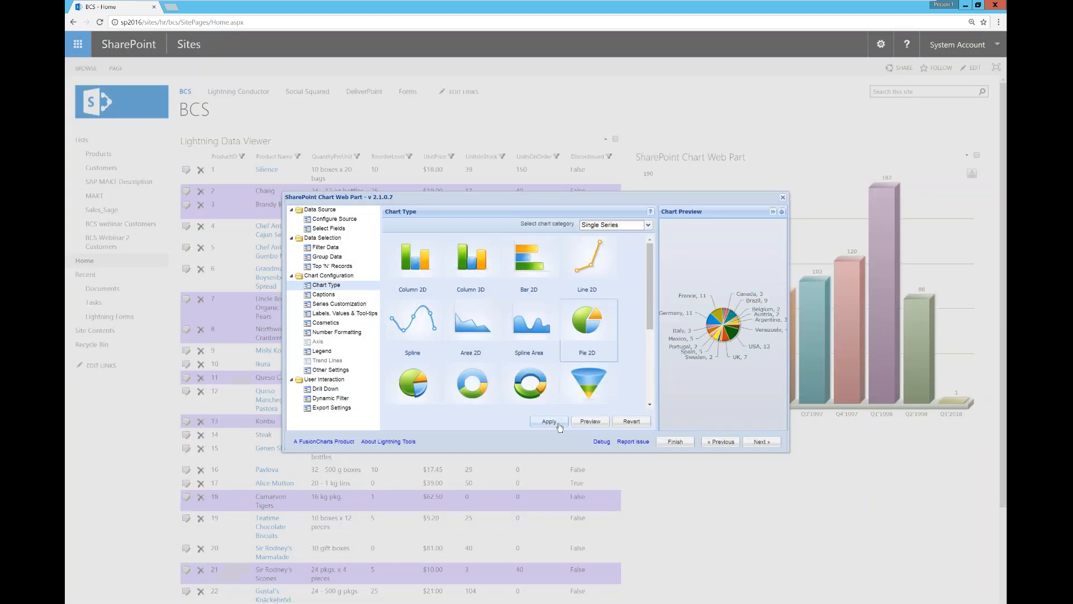
click(341, 332)
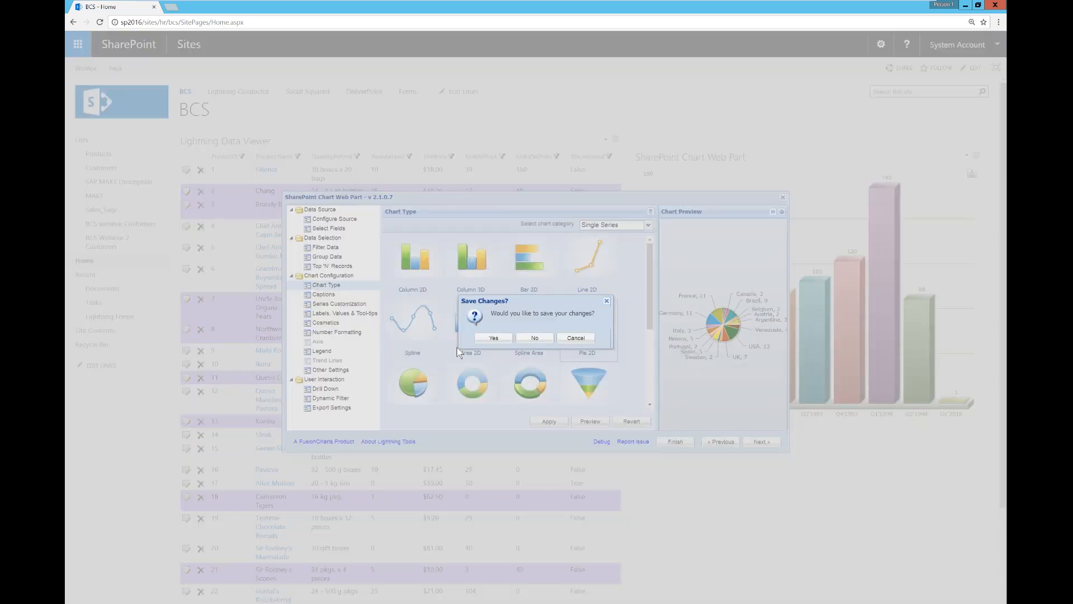
Step: Save the pending changes and hide the pie's data labels
key(Return)
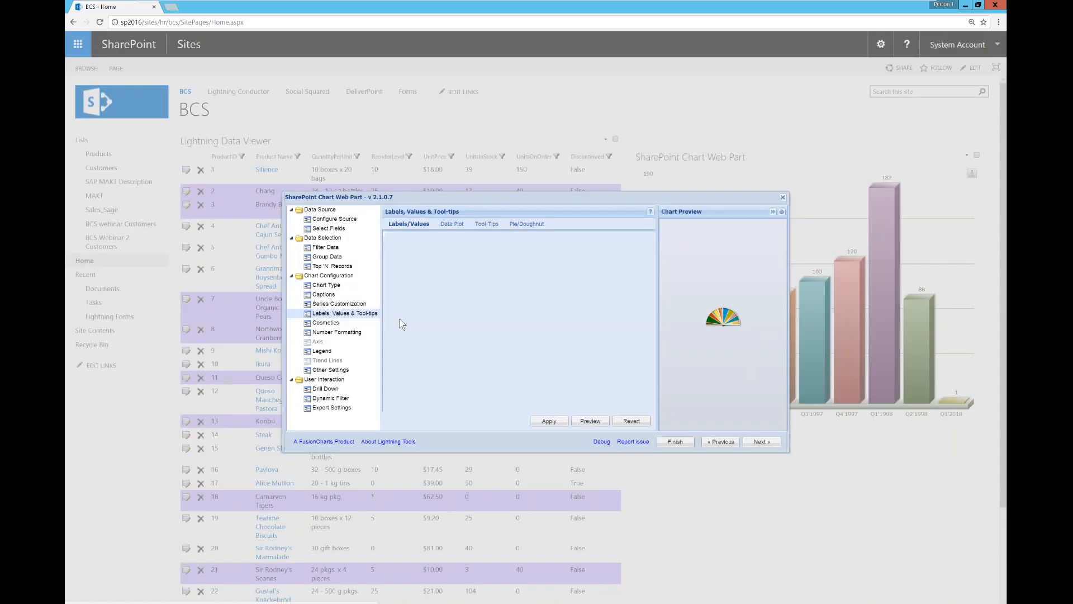
click(398, 239)
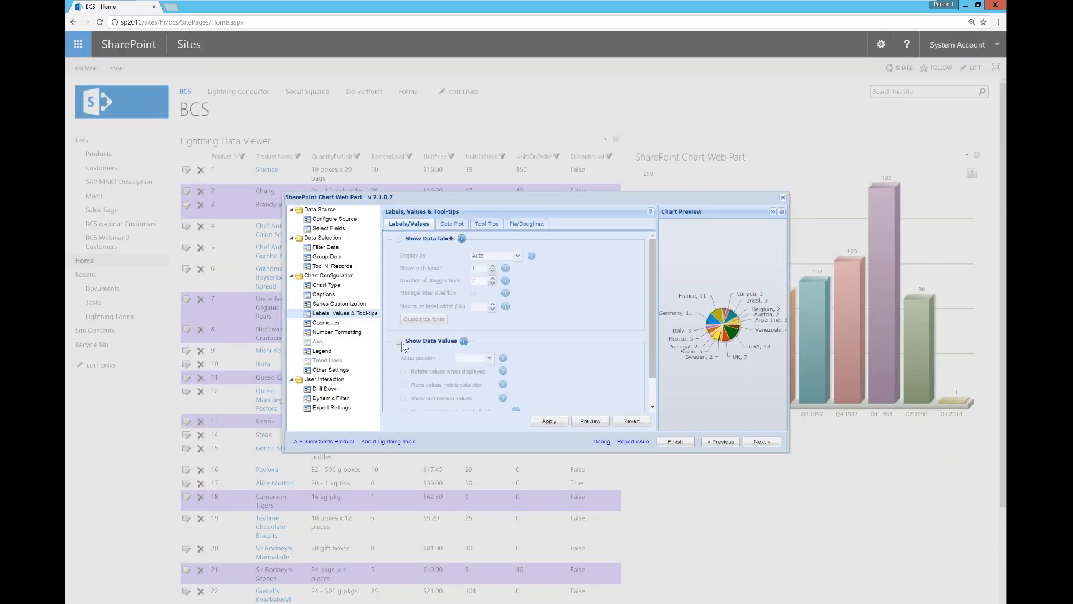
click(590, 420)
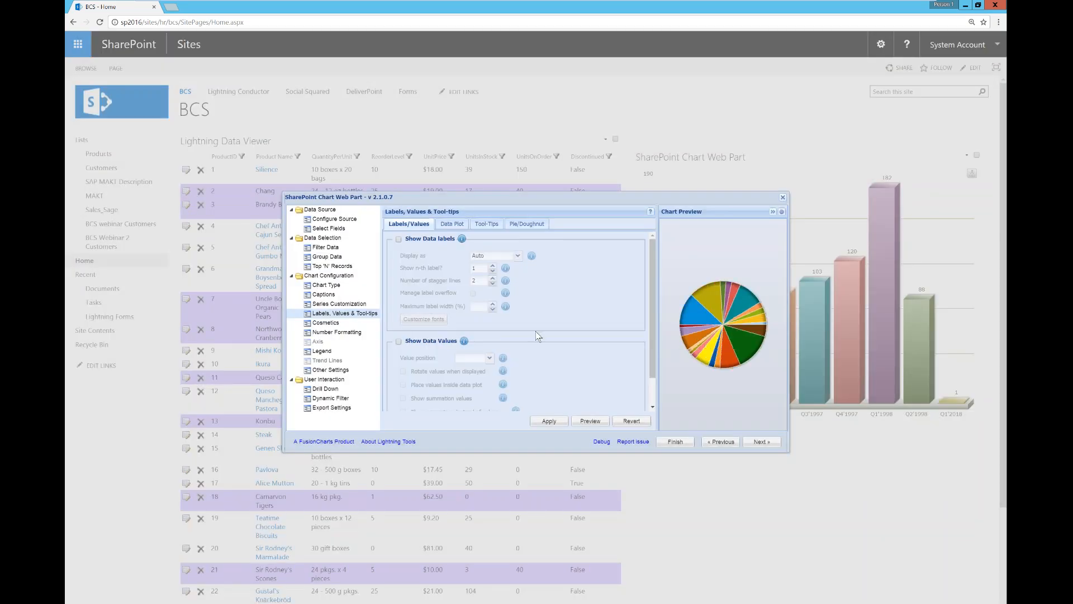
Step: Show the chart legend and finish, placing the pie chart on the page
click(322, 351)
click(398, 226)
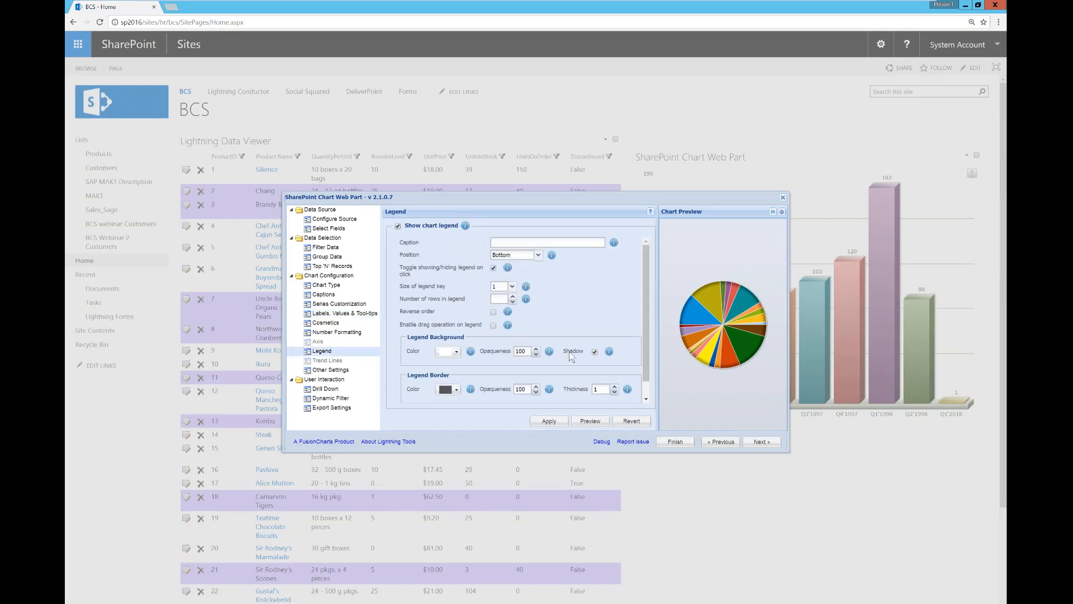
click(557, 423)
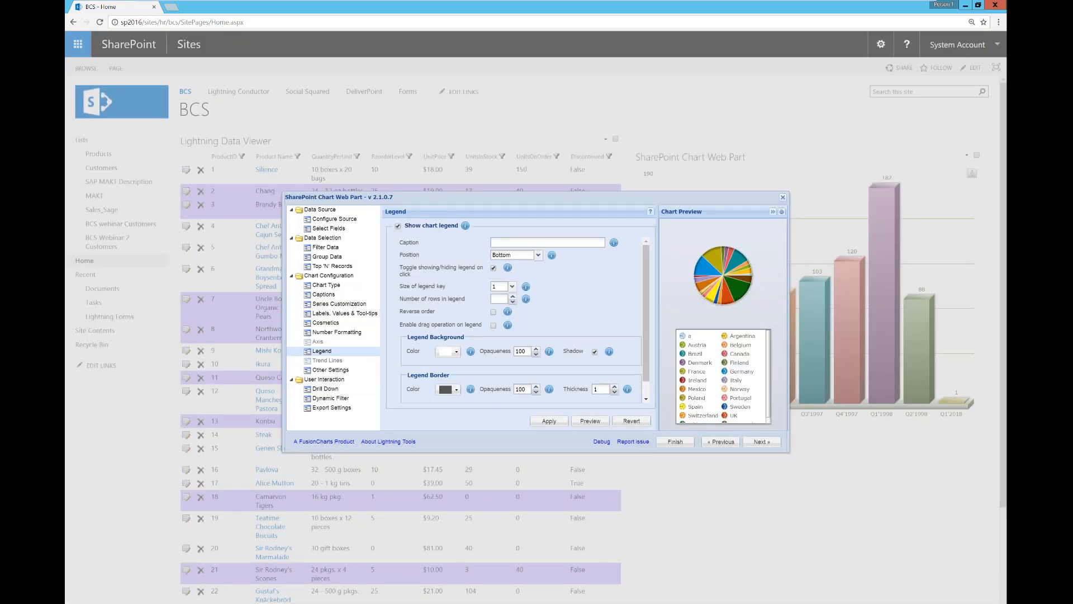
click(326, 323)
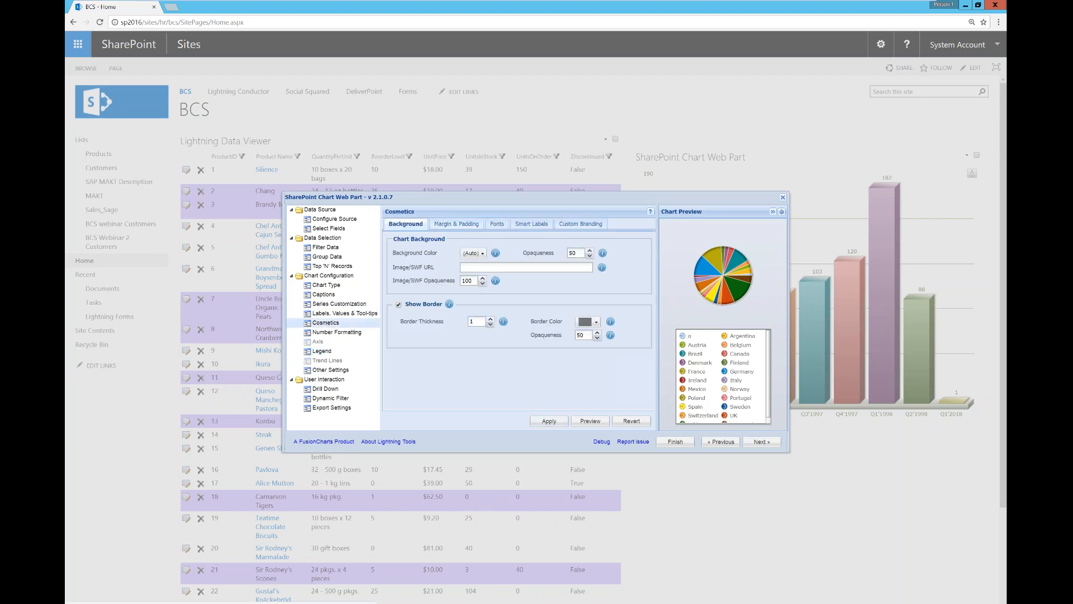
click(670, 444)
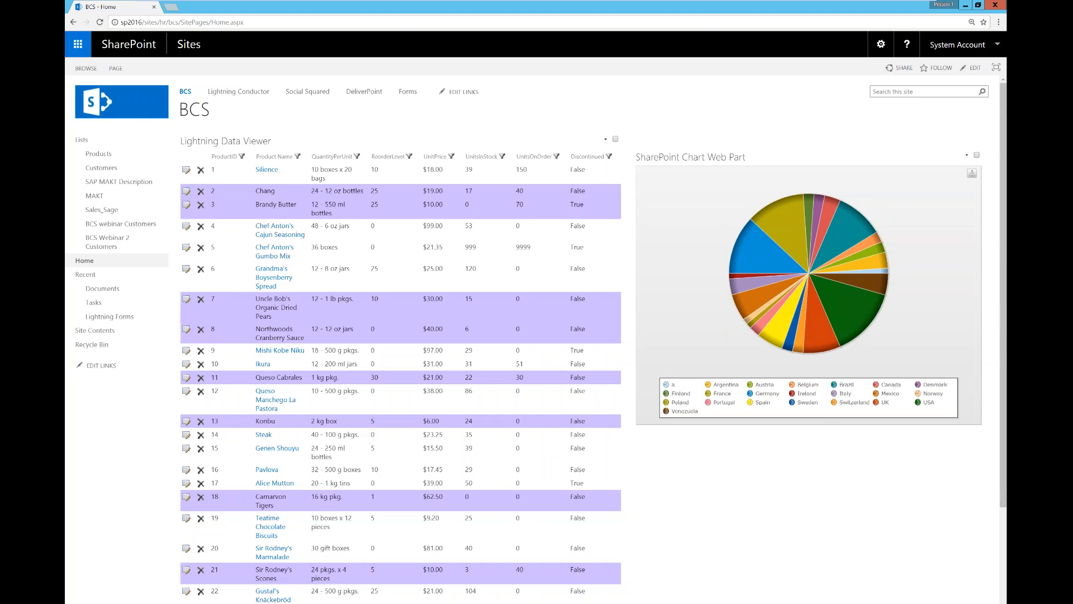
click(840, 302)
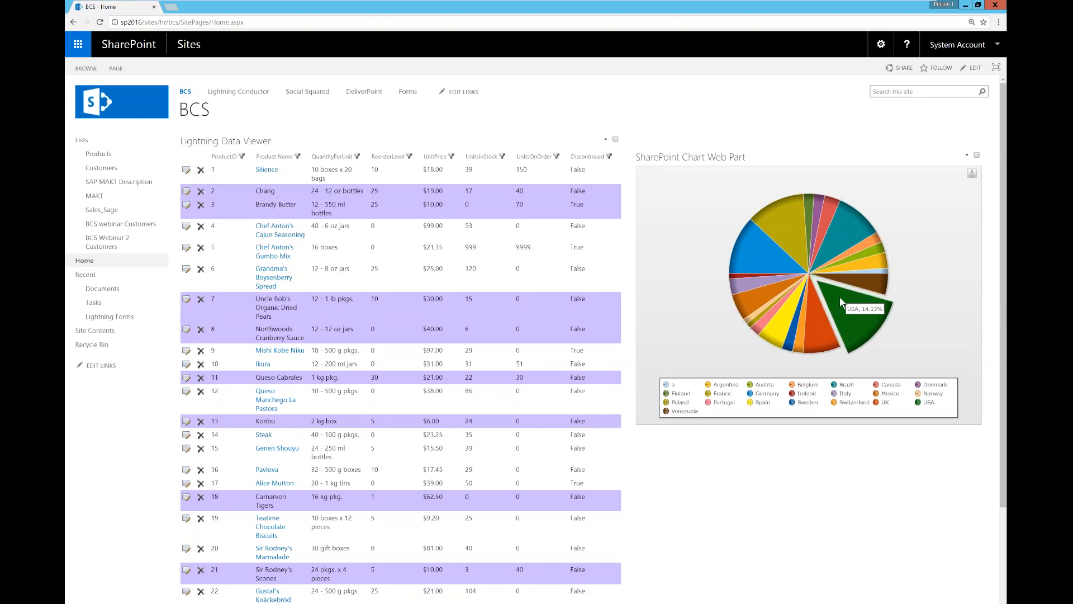
click(839, 296)
drag(741, 238, 786, 233)
drag(795, 318, 814, 318)
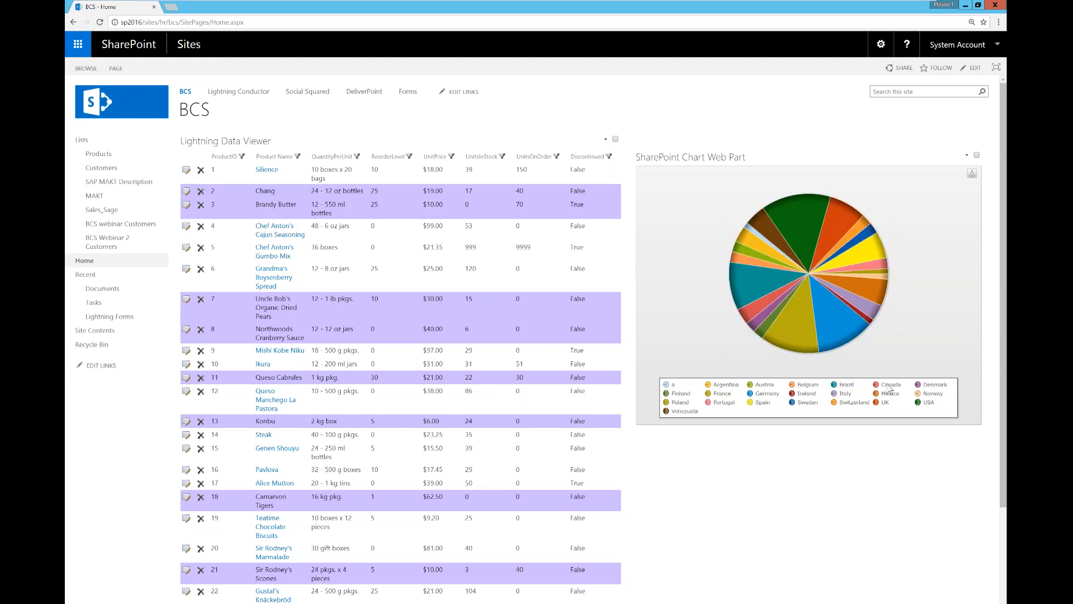